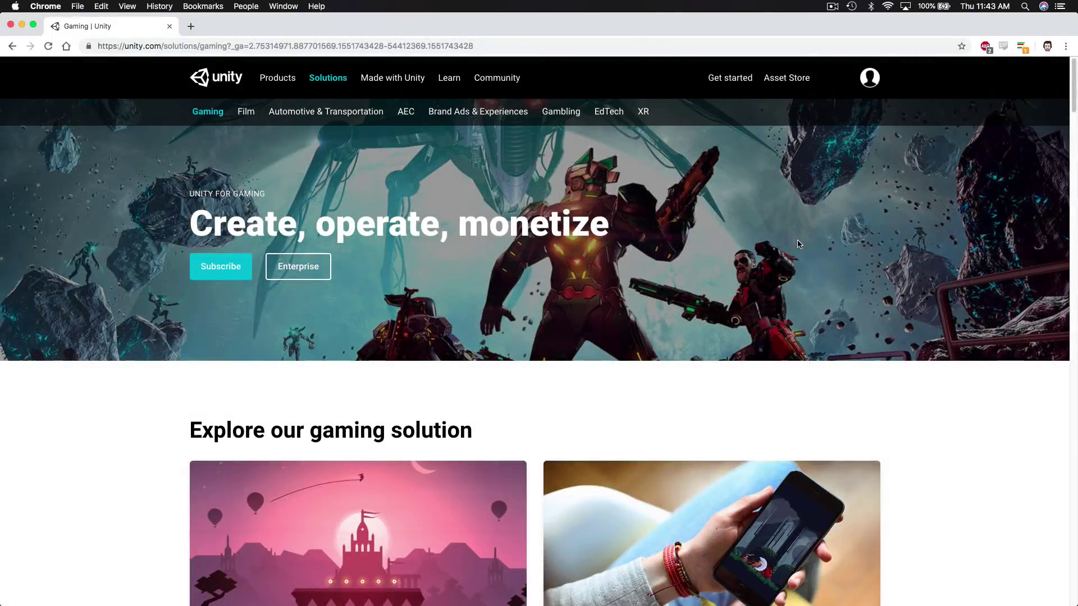
Browse Unity's gaming solutions and open the page about Mobile Games
{"action": "scroll", "coordinate": [800, 244], "scroll_direction": "down", "scroll_amount": 3}
{"action": "scroll", "coordinate": [800, 244], "scroll_direction": "down", "scroll_amount": 5}
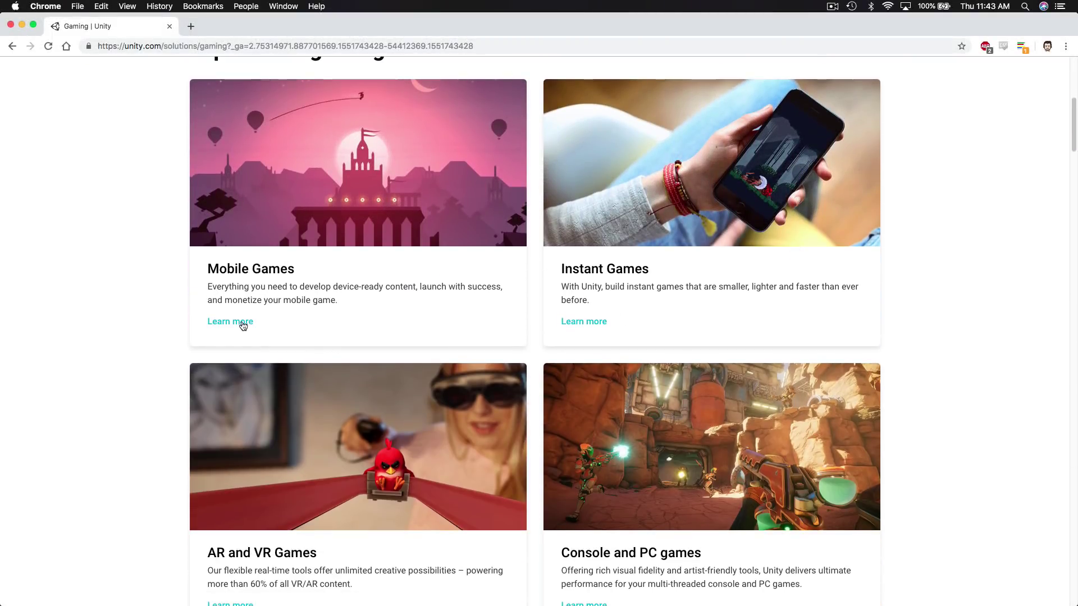
{"action": "left_click", "coordinate": [242, 324]}
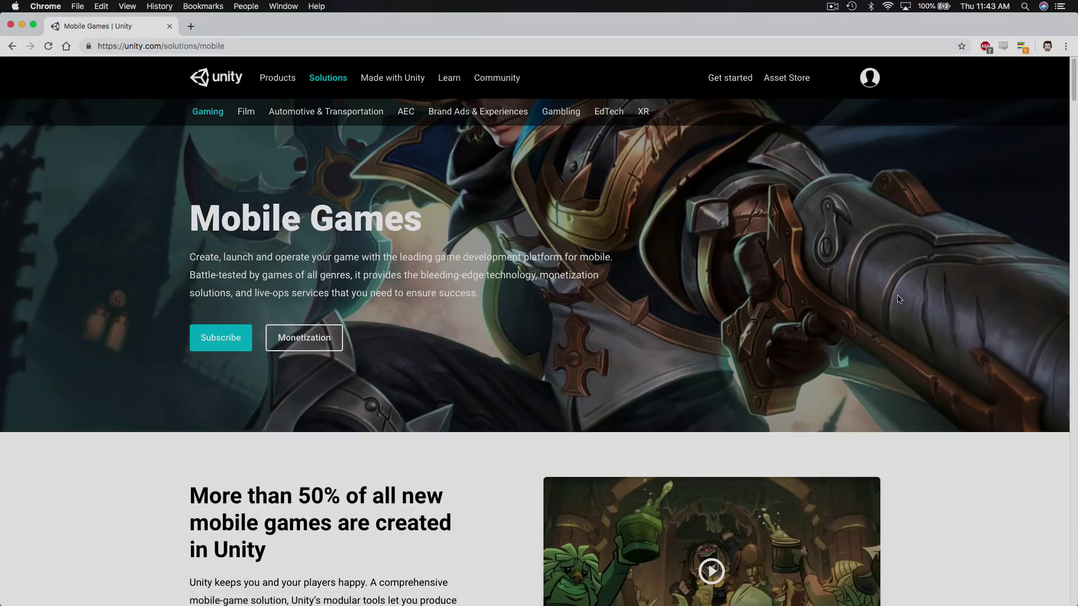
{"action": "scroll", "coordinate": [899, 299], "scroll_direction": "down", "scroll_amount": 3}
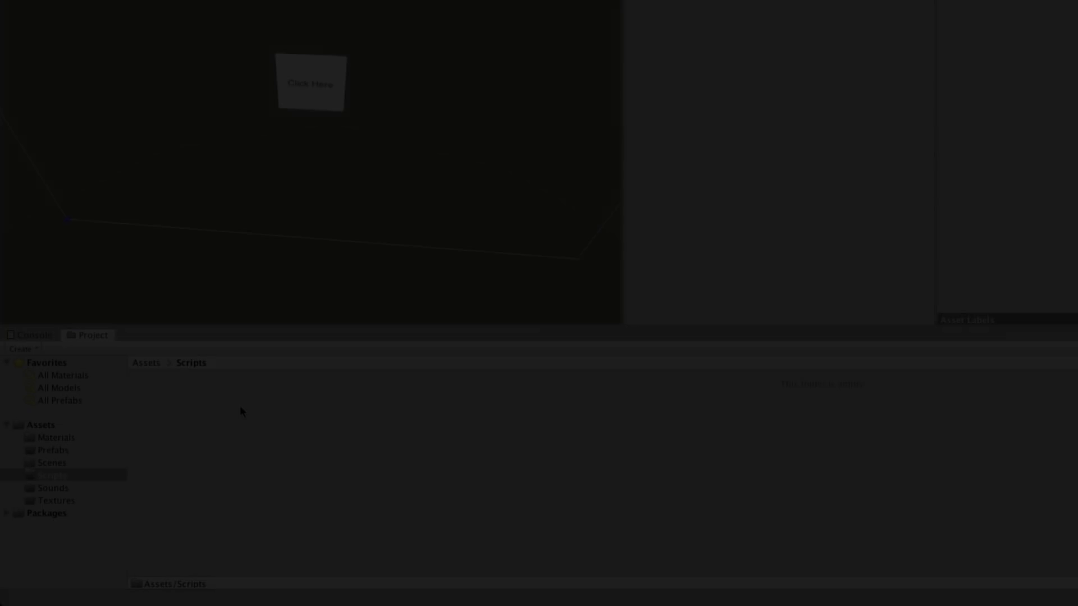
Switch to Unity and create a new C# script in the Assets/Scripts folder
{"action": "right_click", "coordinate": [241, 407]}
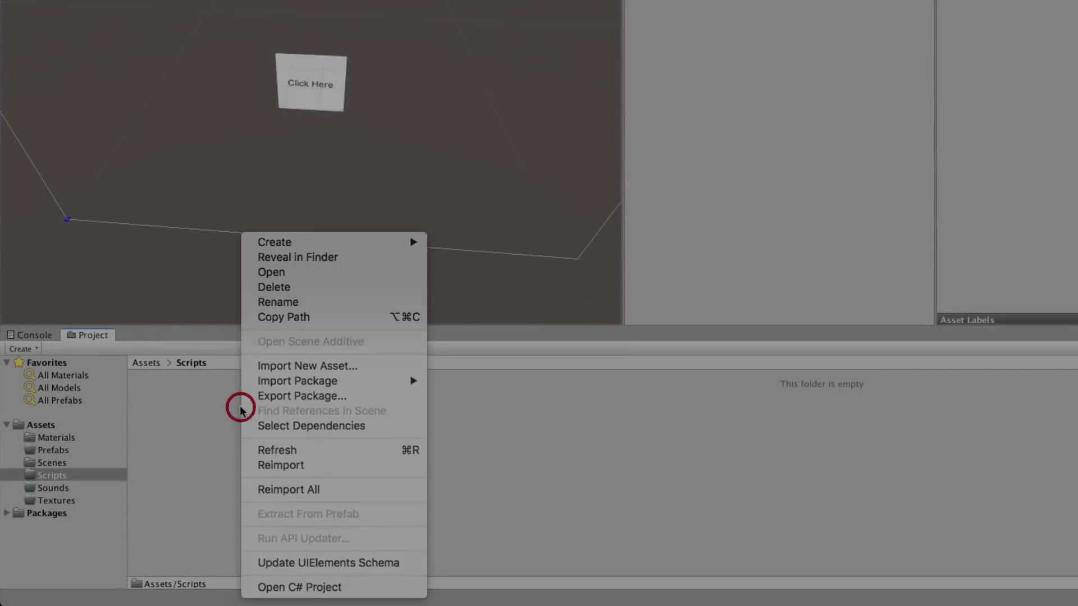
{"action": "mouse_move", "coordinate": [359, 249]}
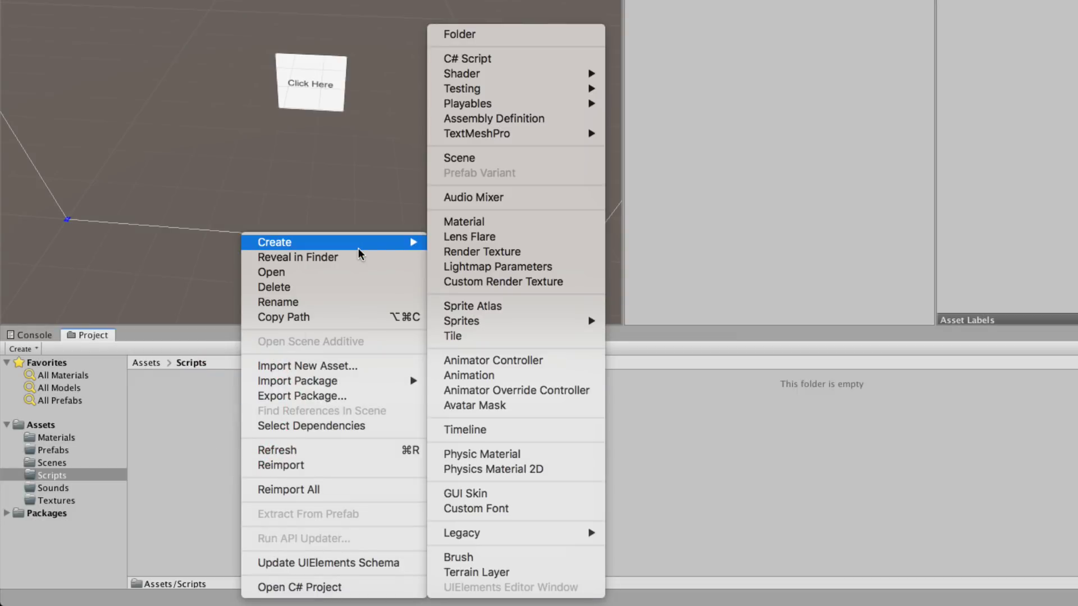
{"action": "left_click", "coordinate": [522, 59]}
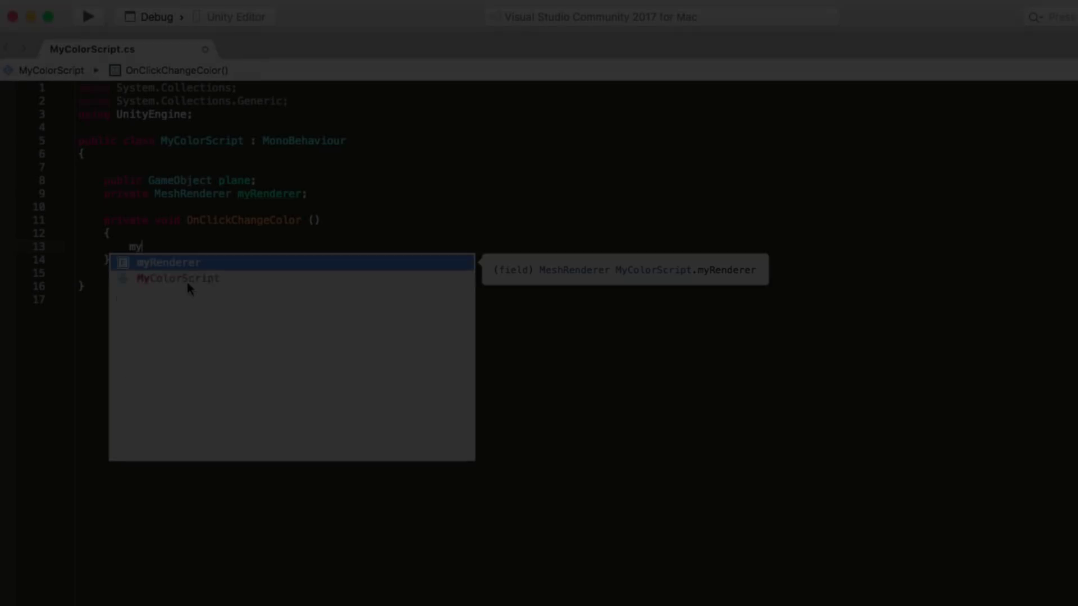
In MyColorScript.cs, complete the OnClickChangeColor line that assigns the plane's MeshRenderer component to myRenderer using GetComponent
{"action": "type", "text": "Renderer = plan"}
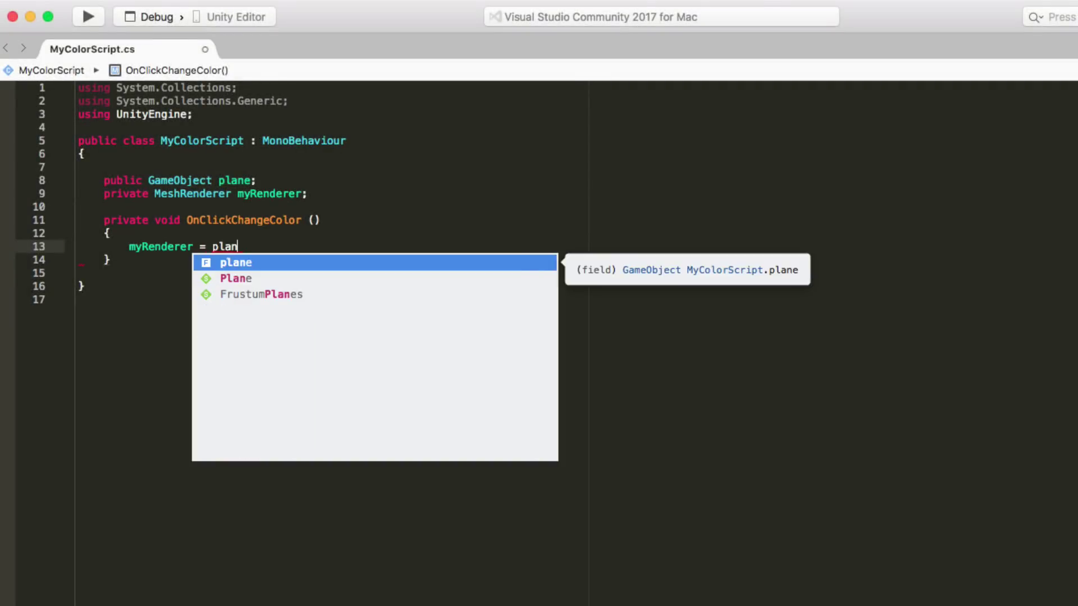
{"action": "type", "text": "e"}
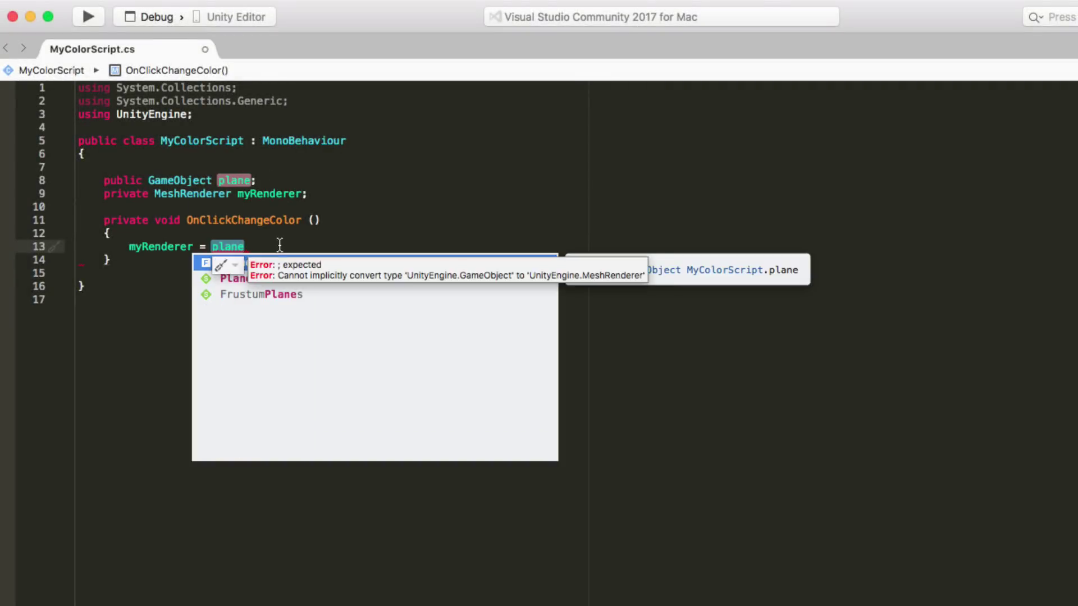
{"action": "type", "text": ".getcomp"}
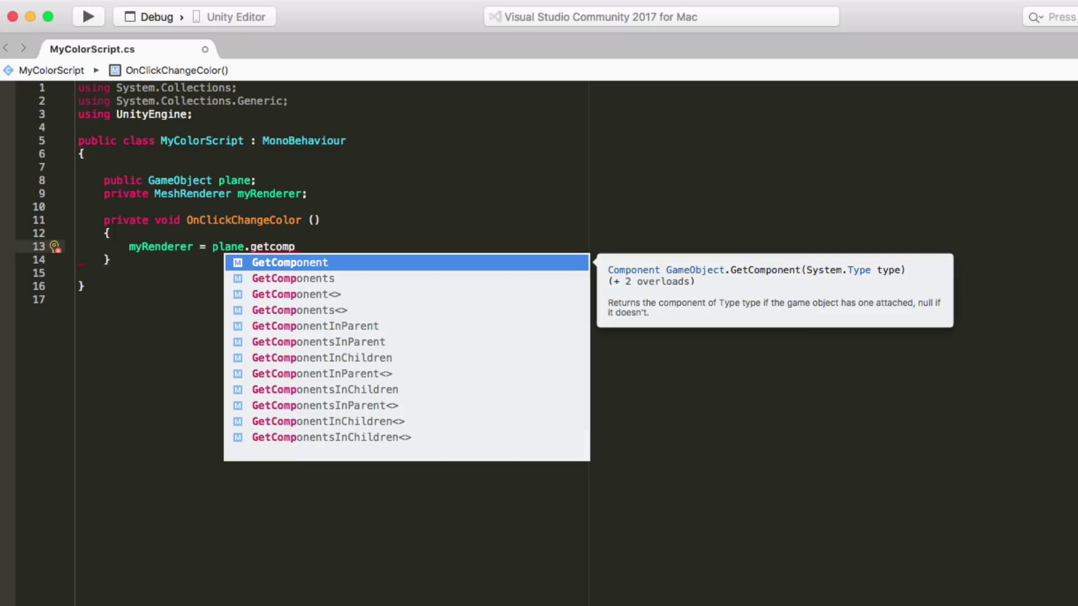
{"action": "type", "text": "<MeshR"}
{"action": "key", "text": "Return"}
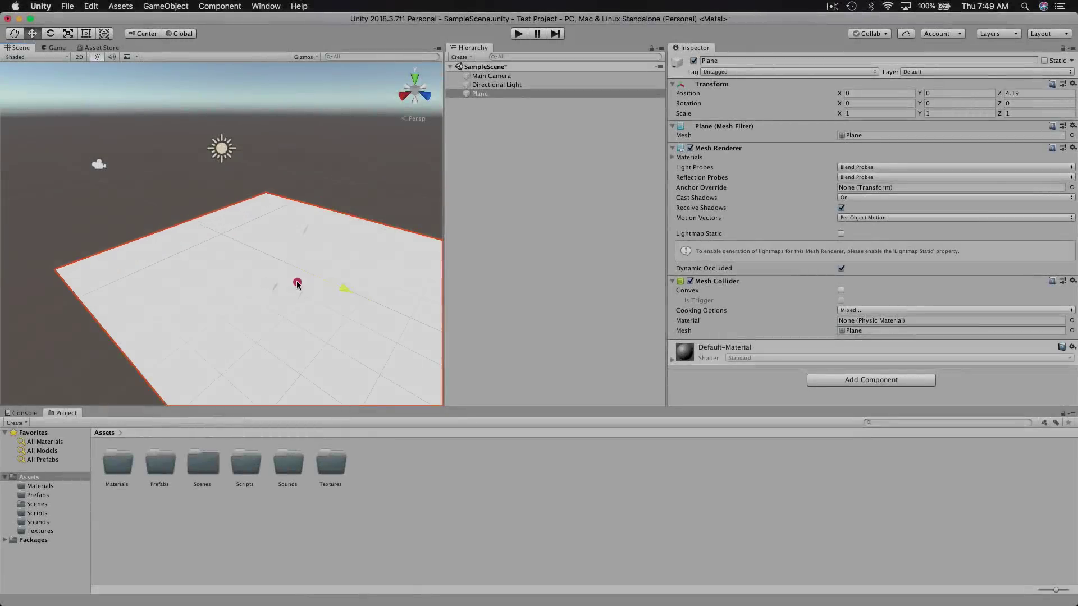
Reposition the selected plane in the scene with the Move tool
{"action": "left_click_drag", "start_coordinate": [298, 283], "coordinate": [180, 282]}
{"action": "left_click_drag", "start_coordinate": [187, 214], "coordinate": [203, 244]}
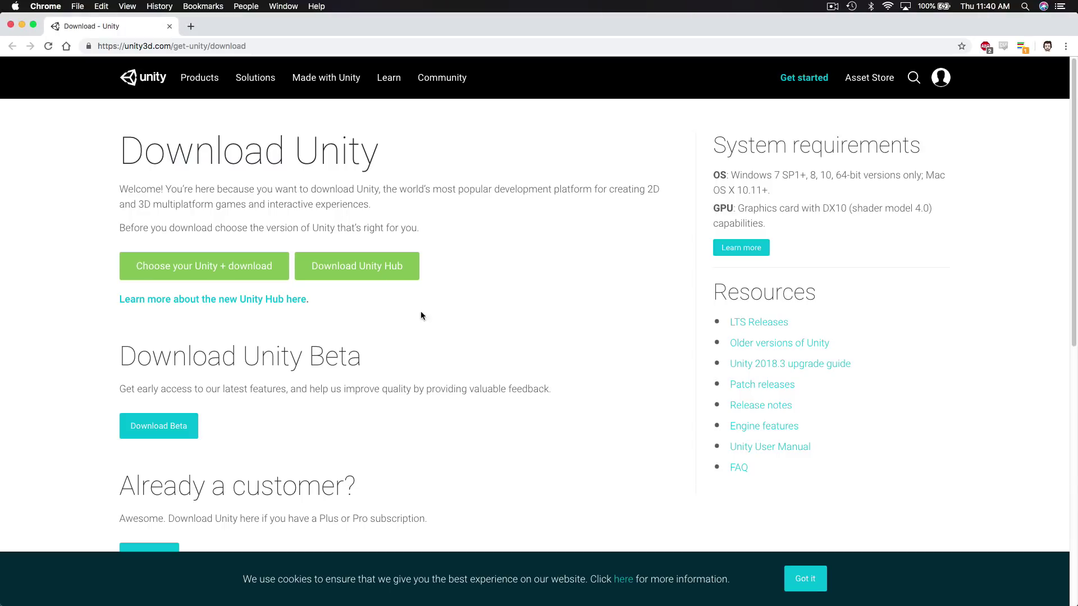
From the Download Unity page, go to the plan selection and choose the free Personal plan for beginners
{"action": "left_click", "coordinate": [249, 272]}
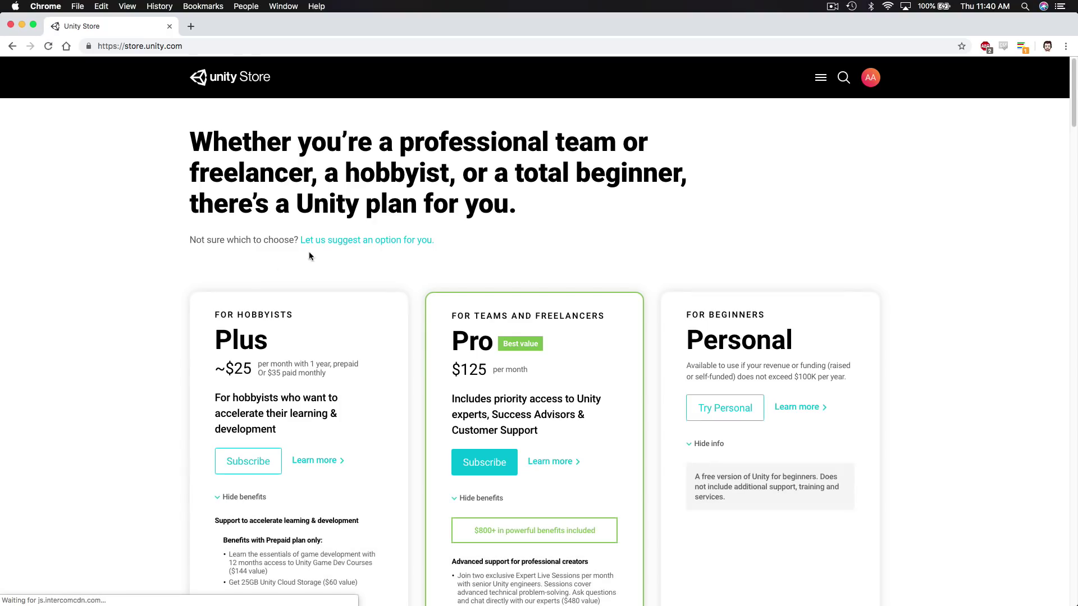
{"action": "scroll", "coordinate": [931, 337], "scroll_direction": "down", "scroll_amount": 3}
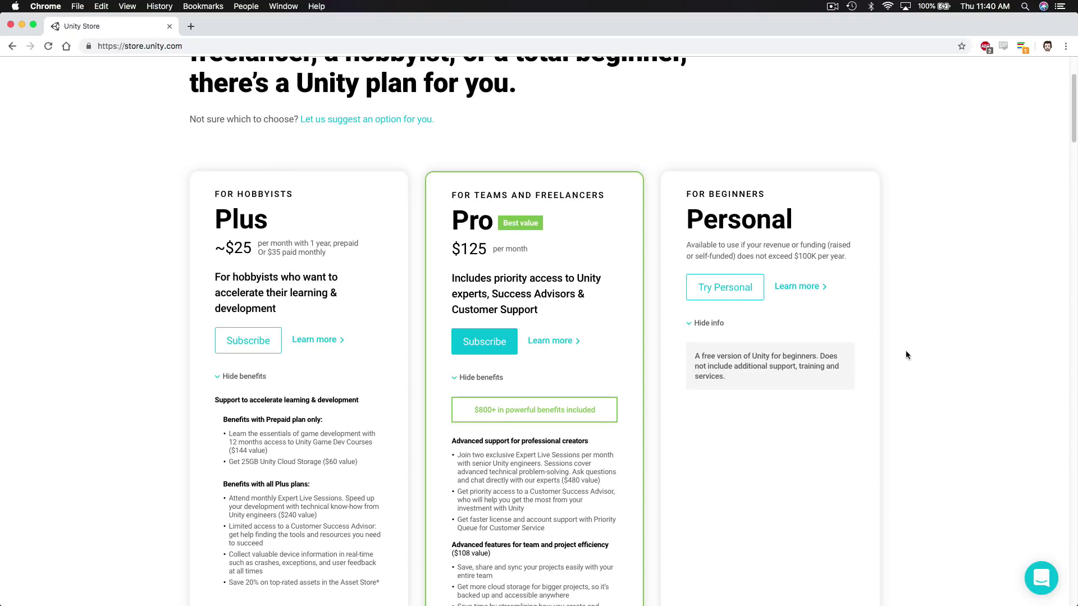
{"action": "left_click", "coordinate": [744, 287]}
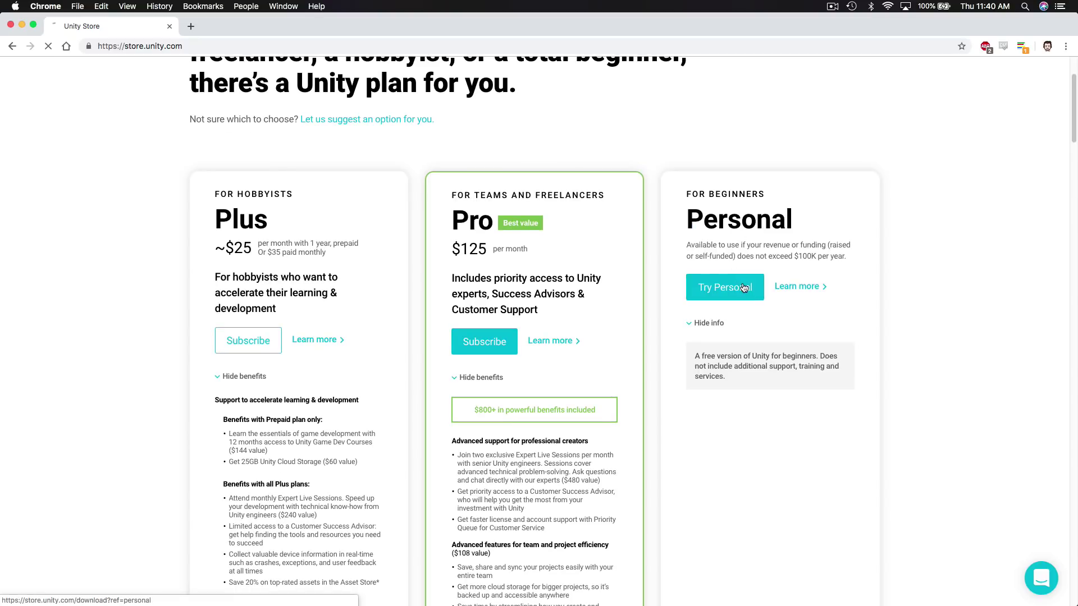
Confirm eligibility for Unity Personal and download the Mac OS X installer, saving UnityDownloadAssistant-2018.3.7f1.dmg to the Desktop
{"action": "scroll", "coordinate": [627, 416], "scroll_direction": "down", "scroll_amount": 2}
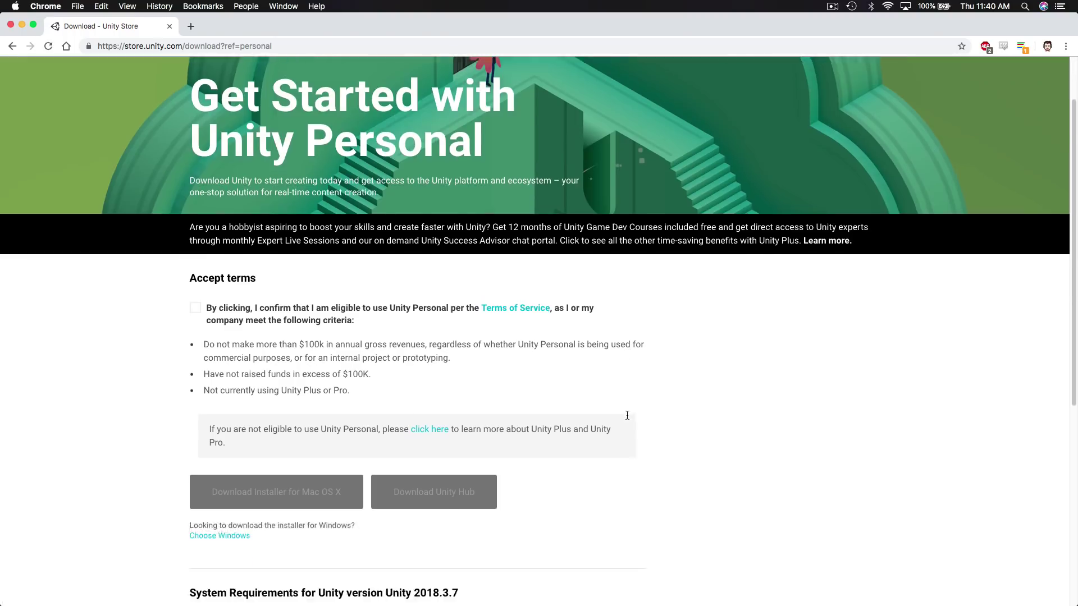
{"action": "scroll", "coordinate": [627, 415], "scroll_direction": "down", "scroll_amount": 1}
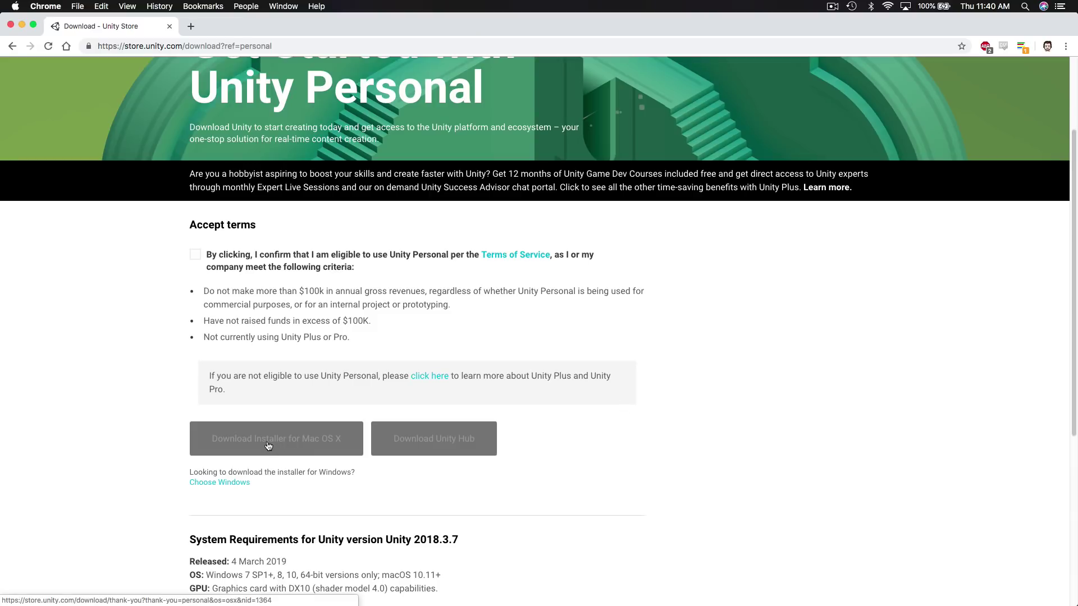
{"action": "left_click", "coordinate": [195, 254]}
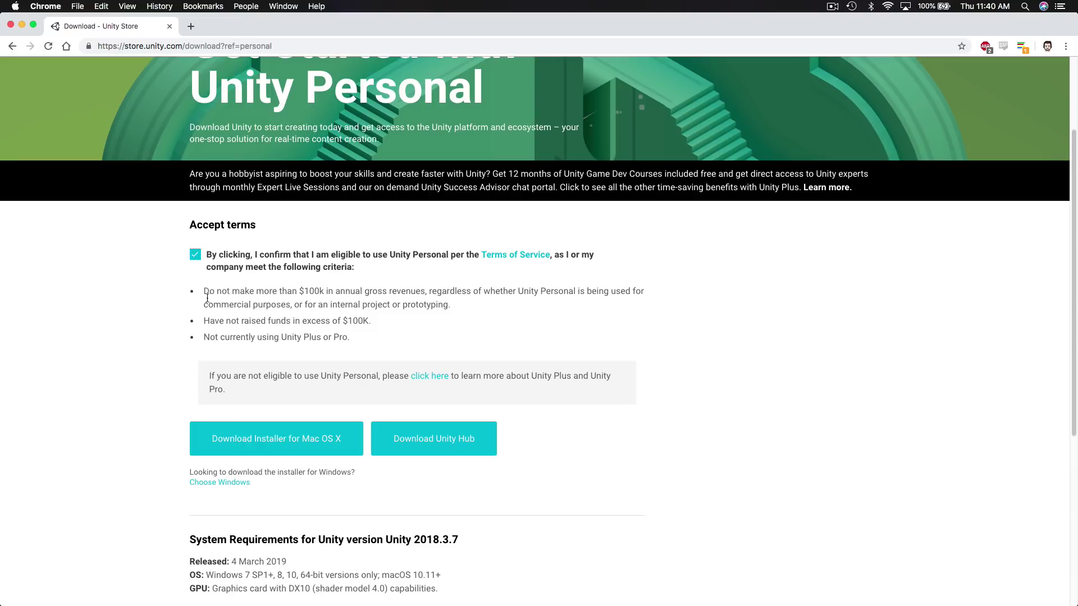
{"action": "left_click", "coordinate": [262, 444]}
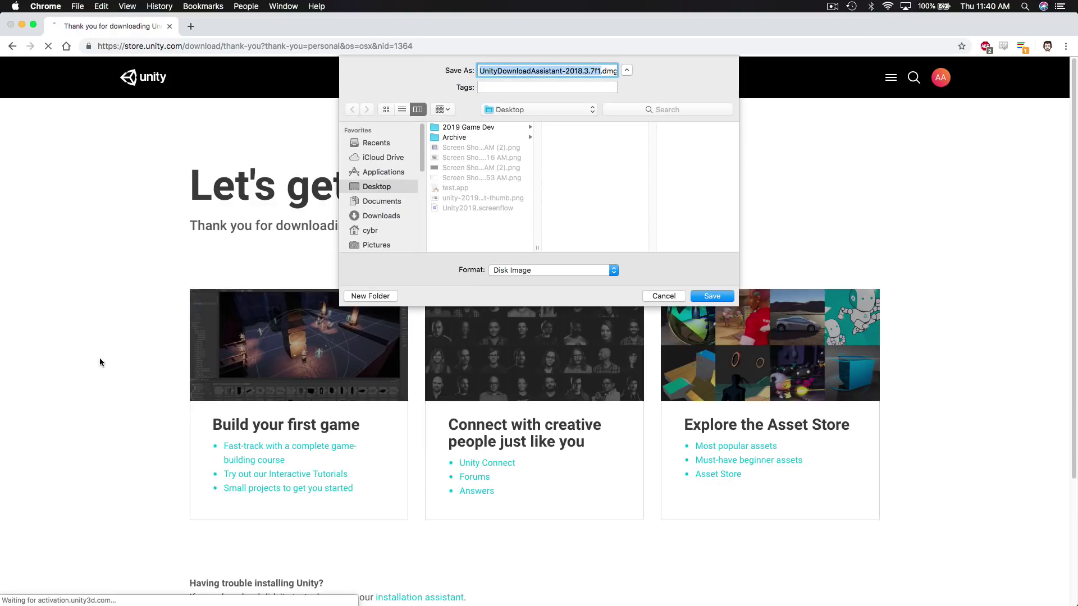
{"action": "left_click", "coordinate": [710, 302]}
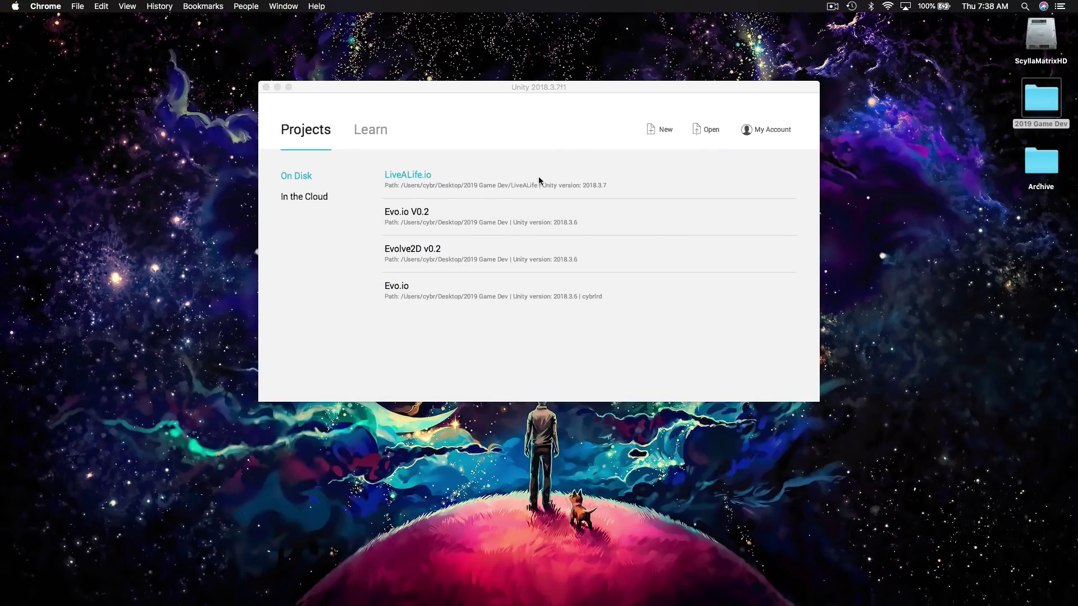
Switch to the Unity launcher and create a new project named "Test Project" with the 3D template
{"action": "left_click", "coordinate": [559, 89]}
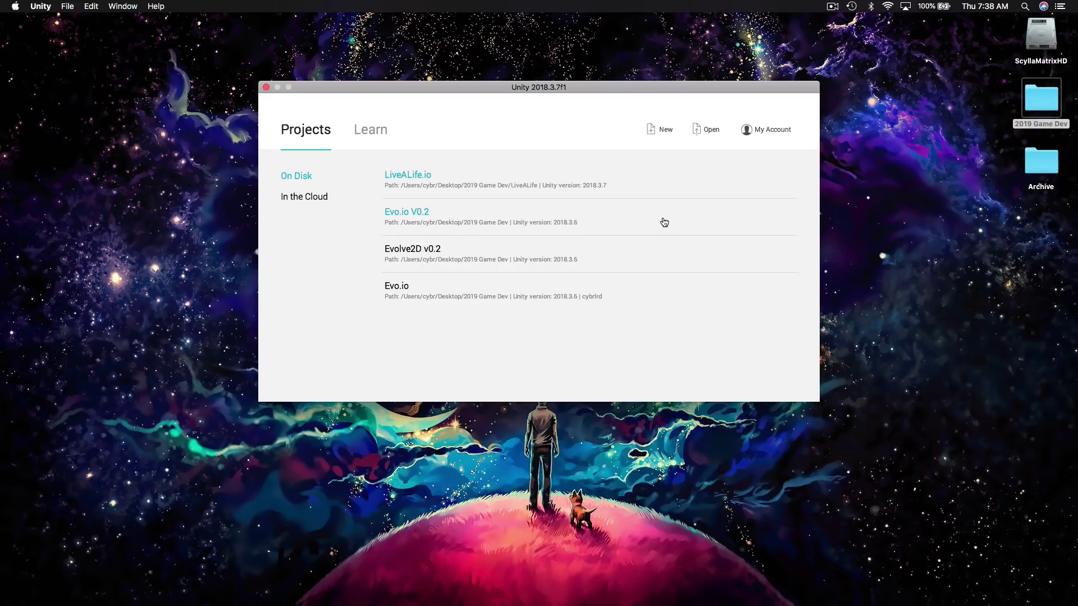
{"action": "left_click", "coordinate": [665, 134]}
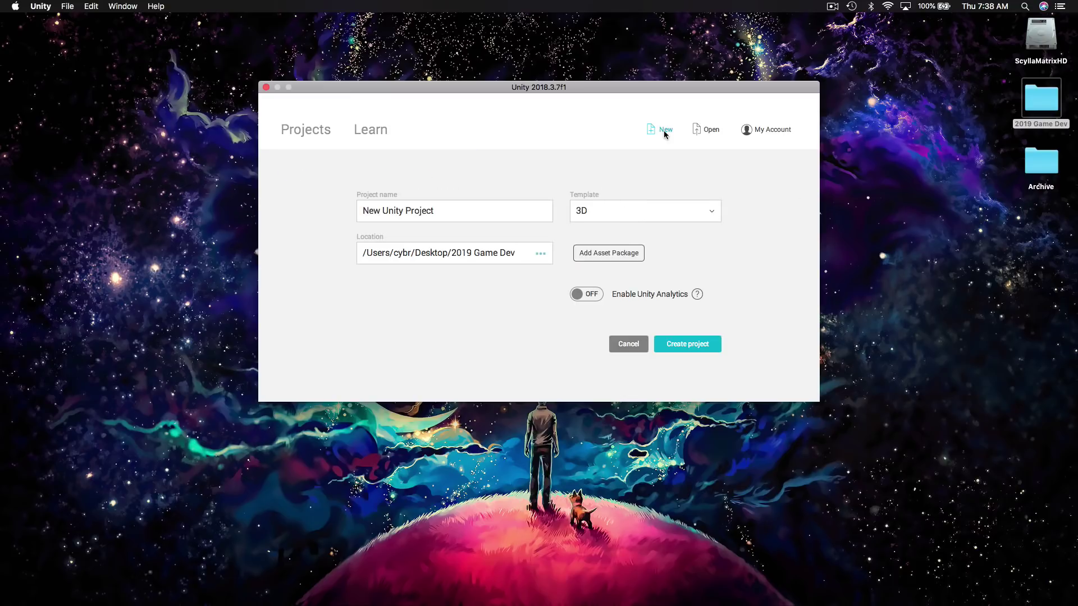
{"action": "left_click_drag", "start_coordinate": [504, 211], "coordinate": [339, 206]}
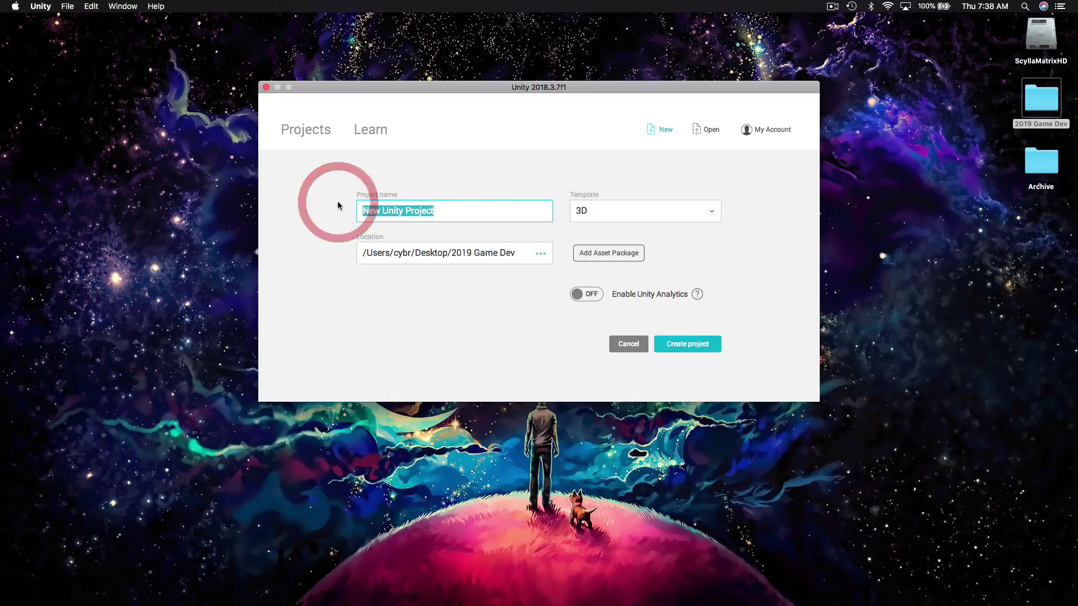
{"action": "type", "text": "Test Project"}
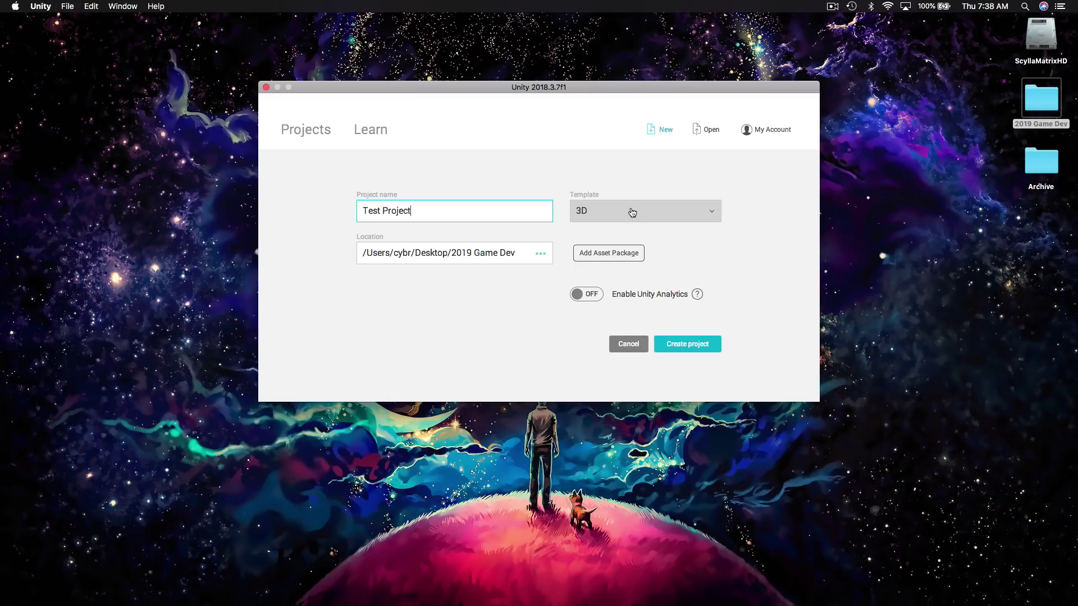
{"action": "left_click", "coordinate": [662, 213]}
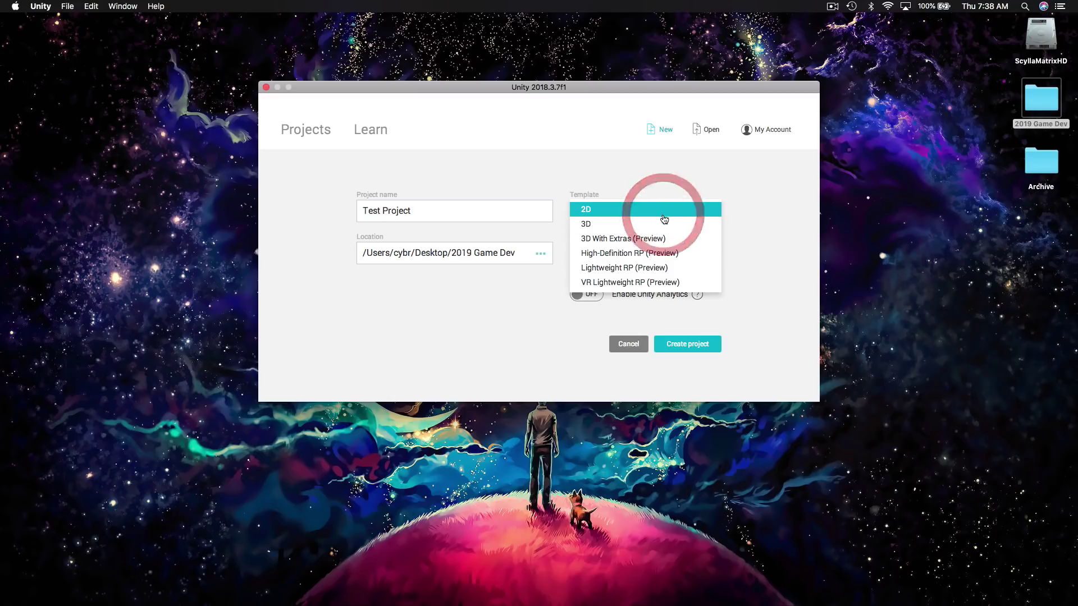
{"action": "left_click", "coordinate": [716, 226]}
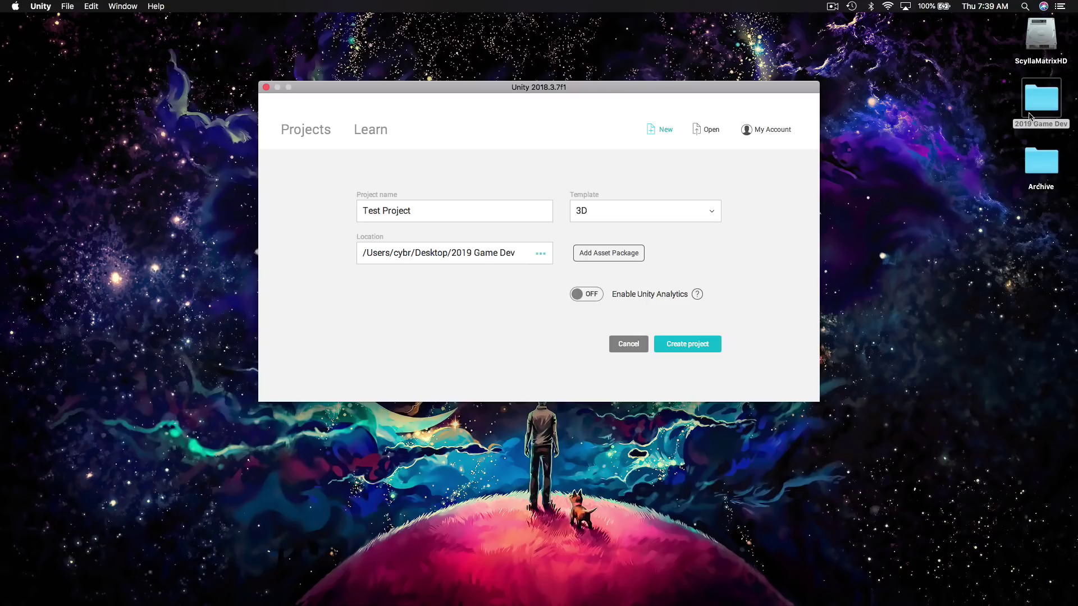
{"action": "left_click", "coordinate": [704, 345]}
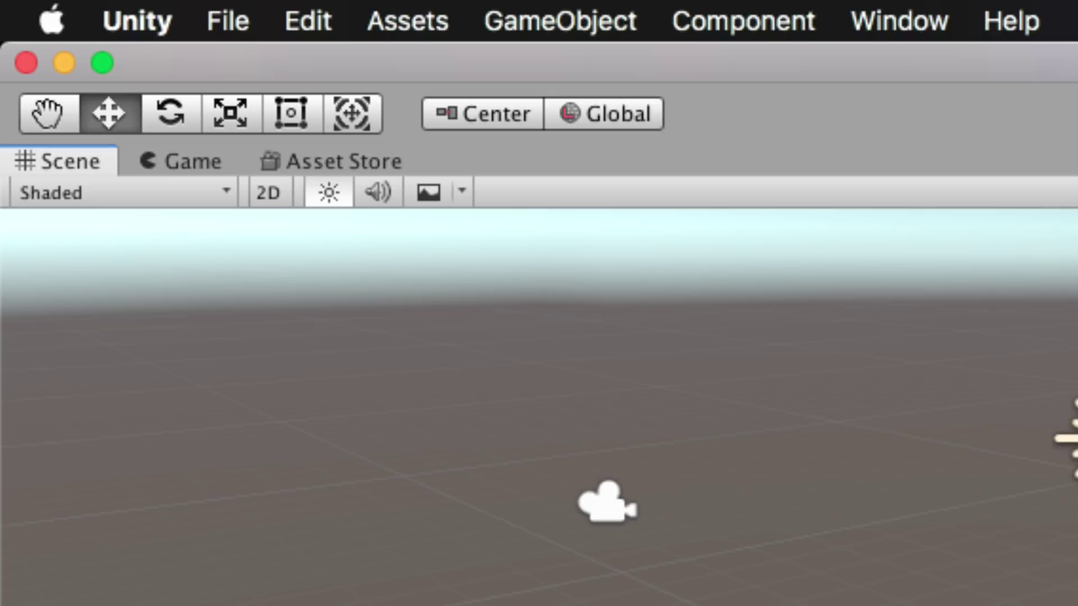
View the Game view and the Asset Store view in the new project
{"action": "left_click", "coordinate": [182, 165]}
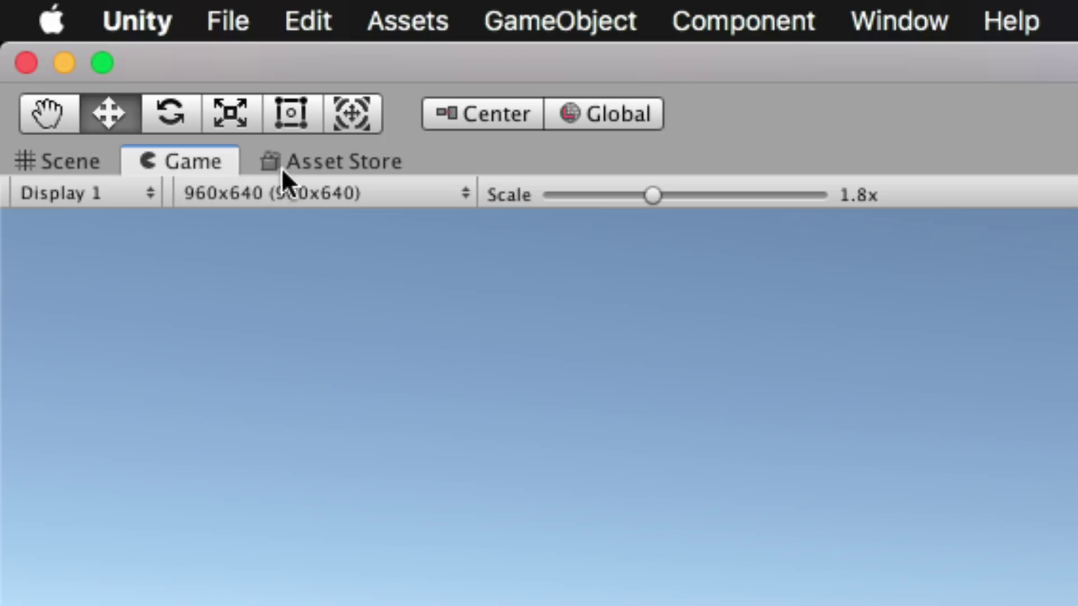
{"action": "left_click", "coordinate": [321, 163]}
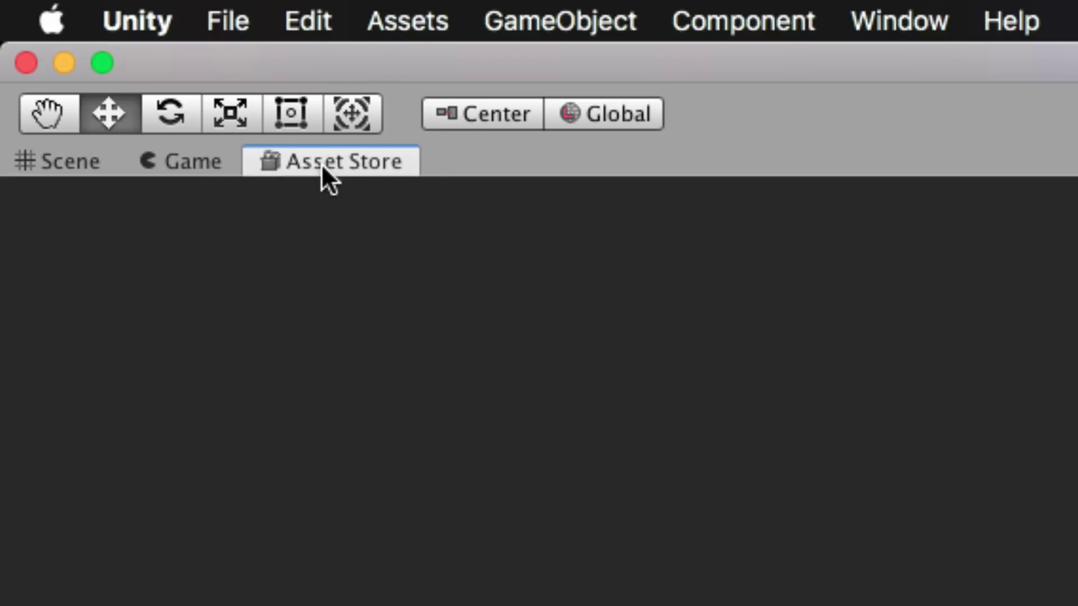
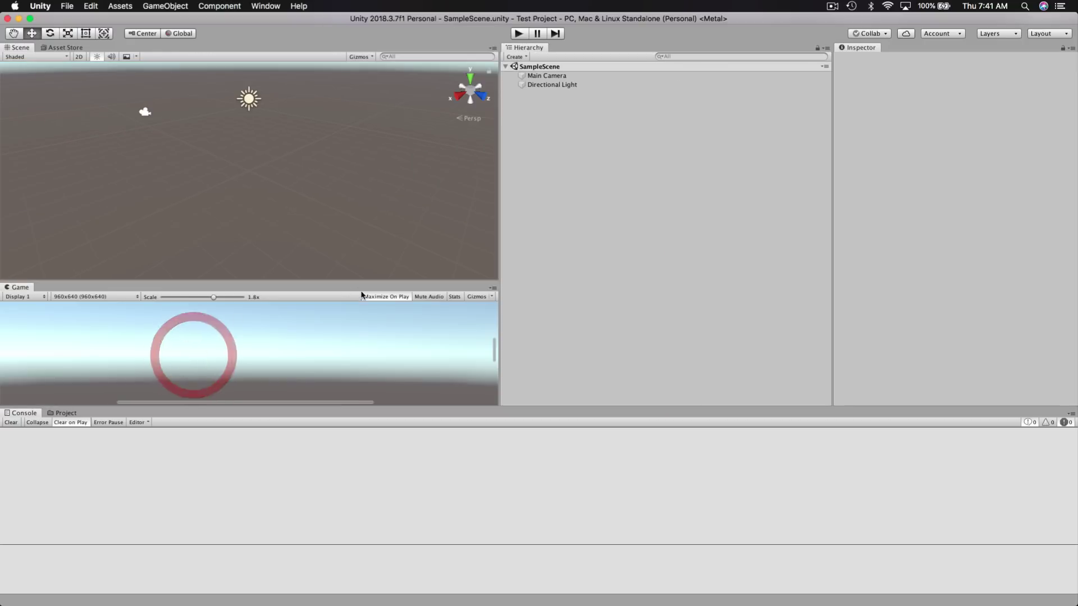
Dock the Game view between Scene and Asset Store in their shared group, and bring the Scene view back to front
{"action": "left_click_drag", "start_coordinate": [361, 283], "coordinate": [373, 254]}
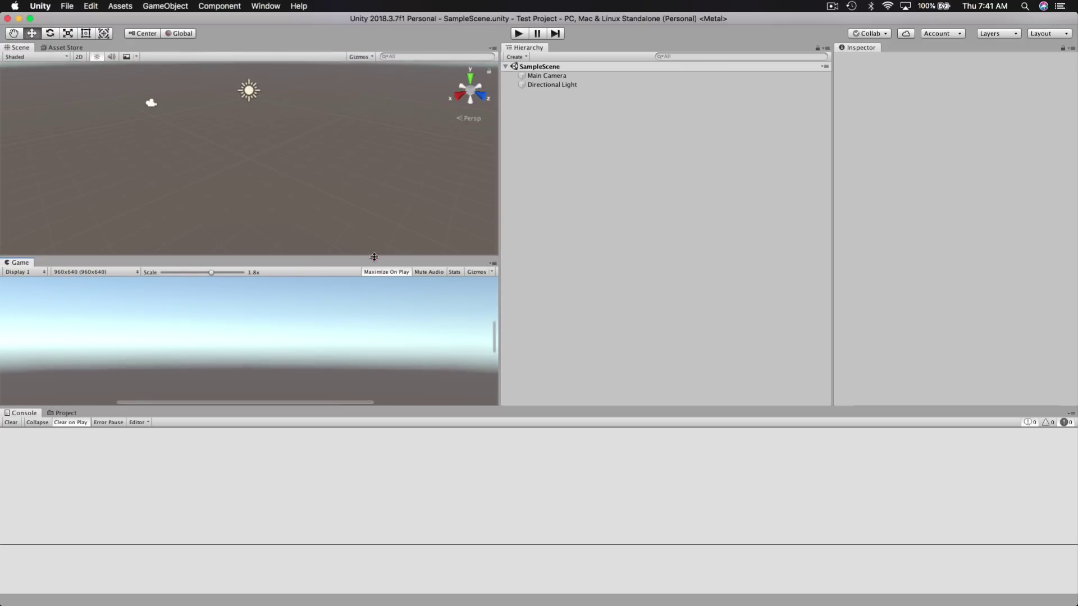
{"action": "left_click_drag", "start_coordinate": [20, 263], "coordinate": [63, 51]}
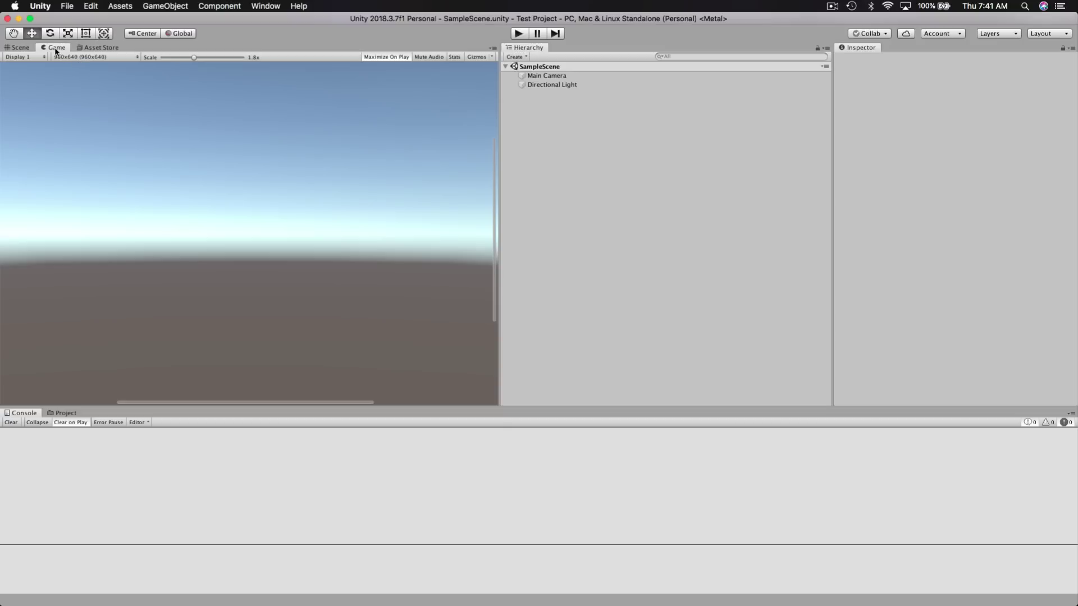
{"action": "left_click", "coordinate": [18, 48]}
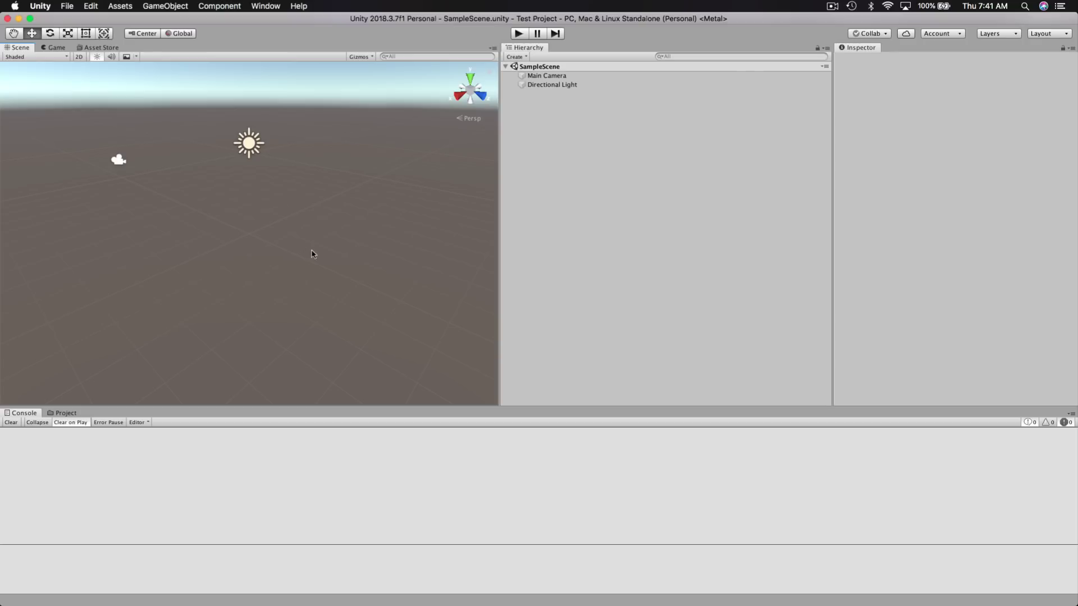
Group the Hierarchy with the Scene, Game and Asset Store views, and re-dock it as its own column beside the Inspector
{"action": "left_click_drag", "start_coordinate": [530, 48], "coordinate": [122, 199]}
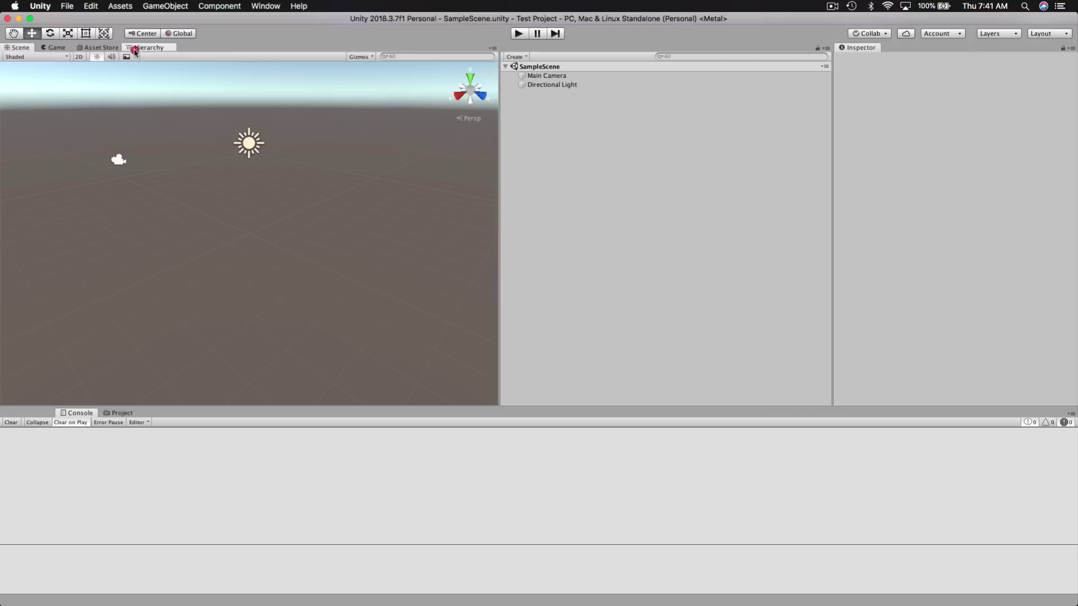
{"action": "left_click", "coordinate": [142, 46]}
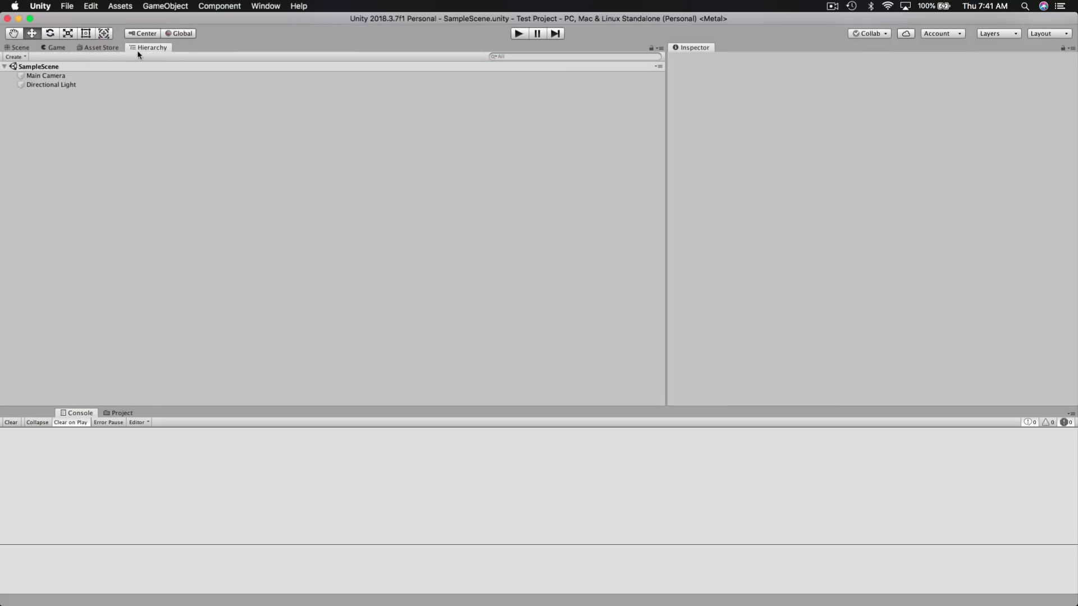
{"action": "left_click_drag", "start_coordinate": [146, 46], "coordinate": [588, 70]}
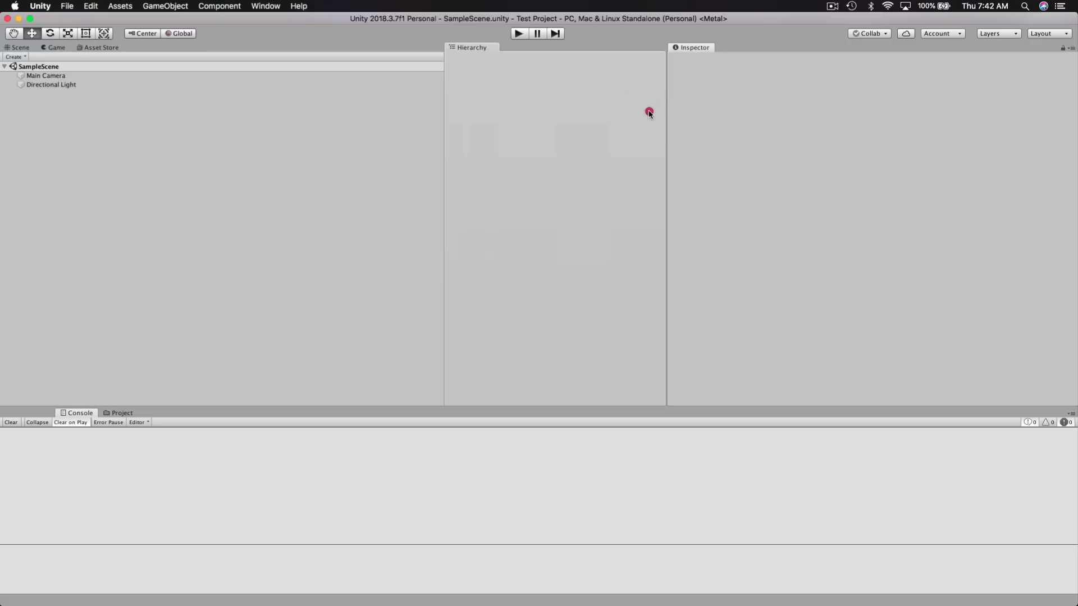
Toggle the Scene view between 2D mode and 3D perspective, leaving it in 3D perspective
{"action": "left_click", "coordinate": [646, 144]}
{"action": "left_click", "coordinate": [330, 178]}
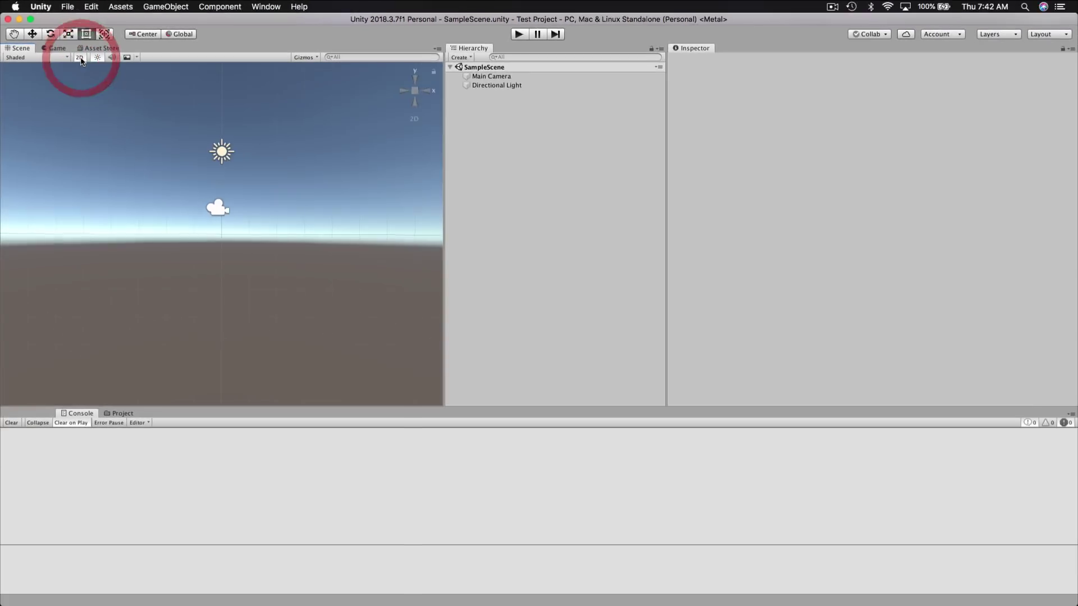
{"action": "left_click", "coordinate": [162, 116]}
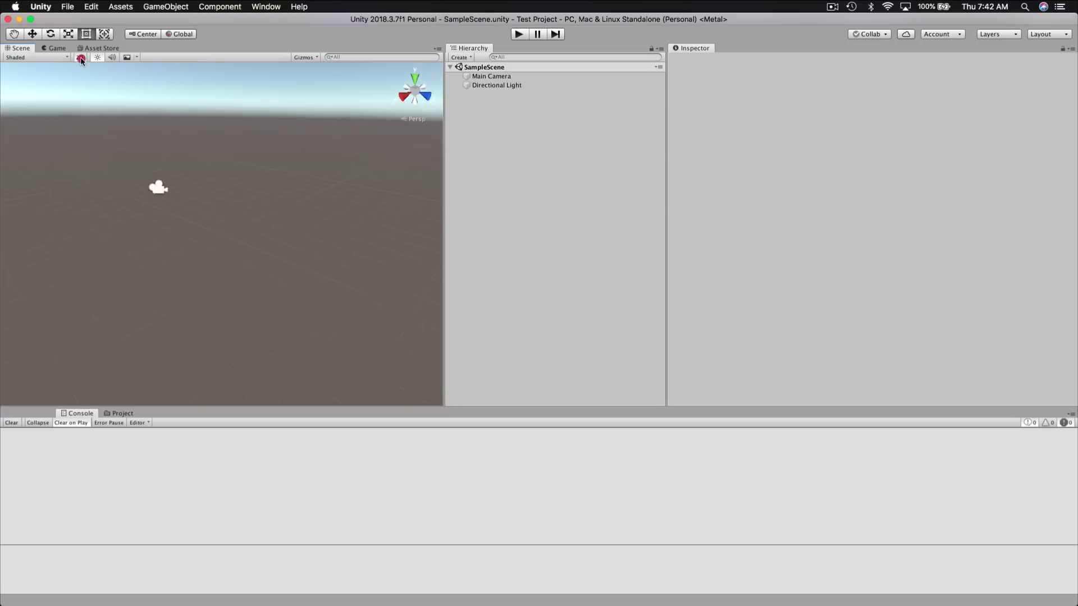
{"action": "left_click", "coordinate": [80, 58]}
{"action": "left_click", "coordinate": [80, 57]}
{"action": "left_click", "coordinate": [81, 57]}
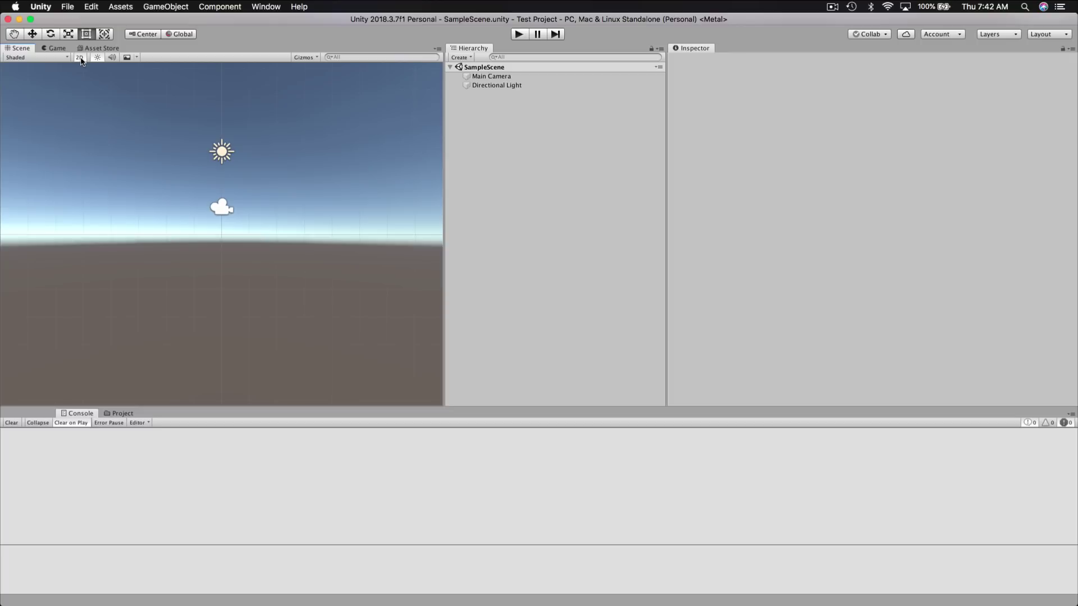
{"action": "left_click", "coordinate": [79, 57]}
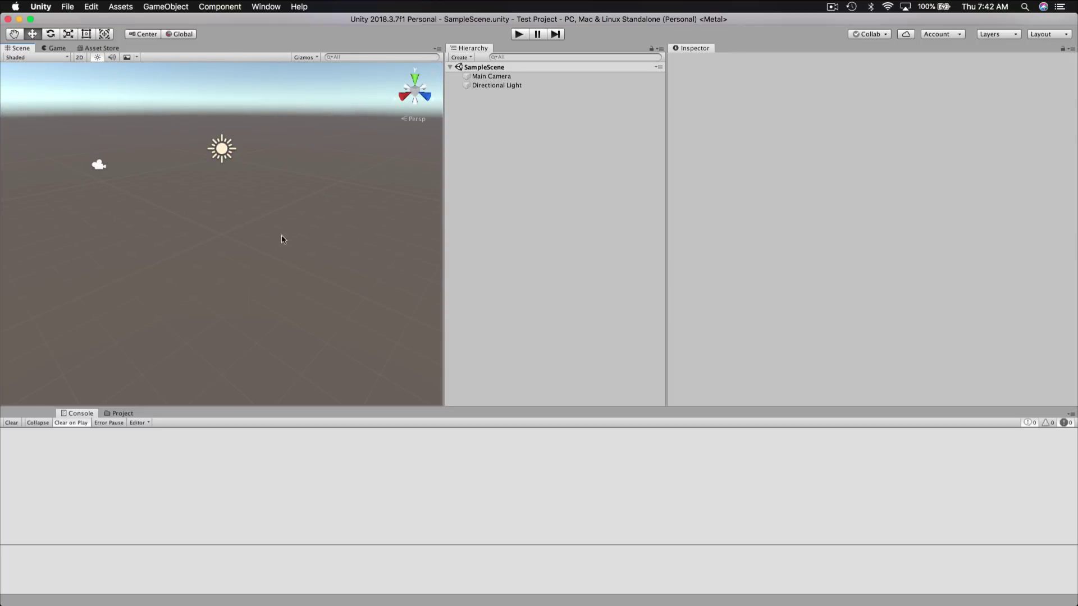
Examine the Inspector properties of the Main Camera and the Directional Light from the Hierarchy, finishing on the Main Camera
{"action": "left_click", "coordinate": [553, 190]}
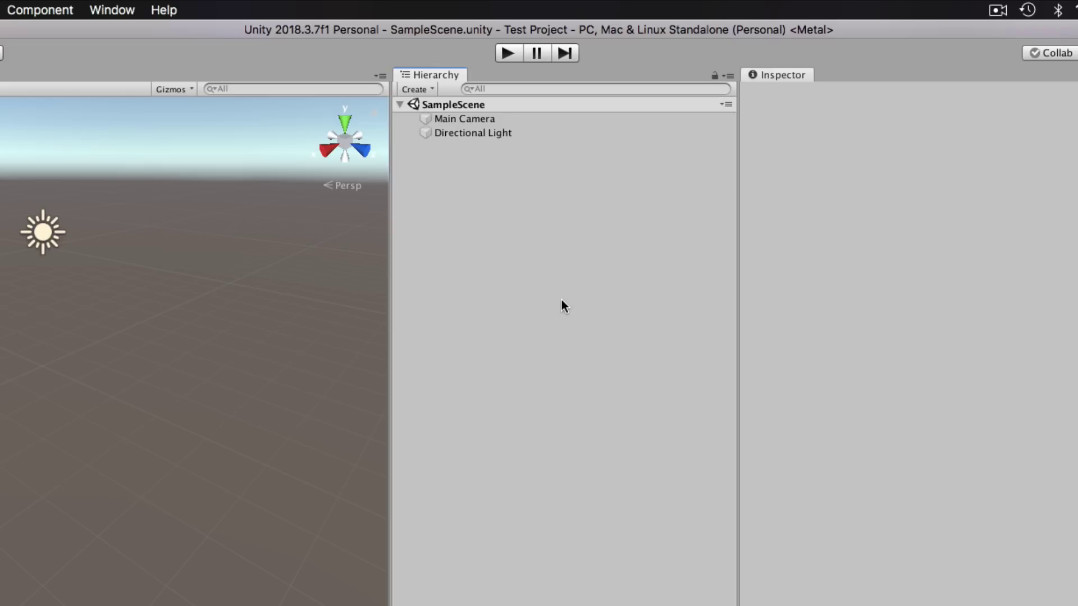
{"action": "left_click", "coordinate": [506, 119]}
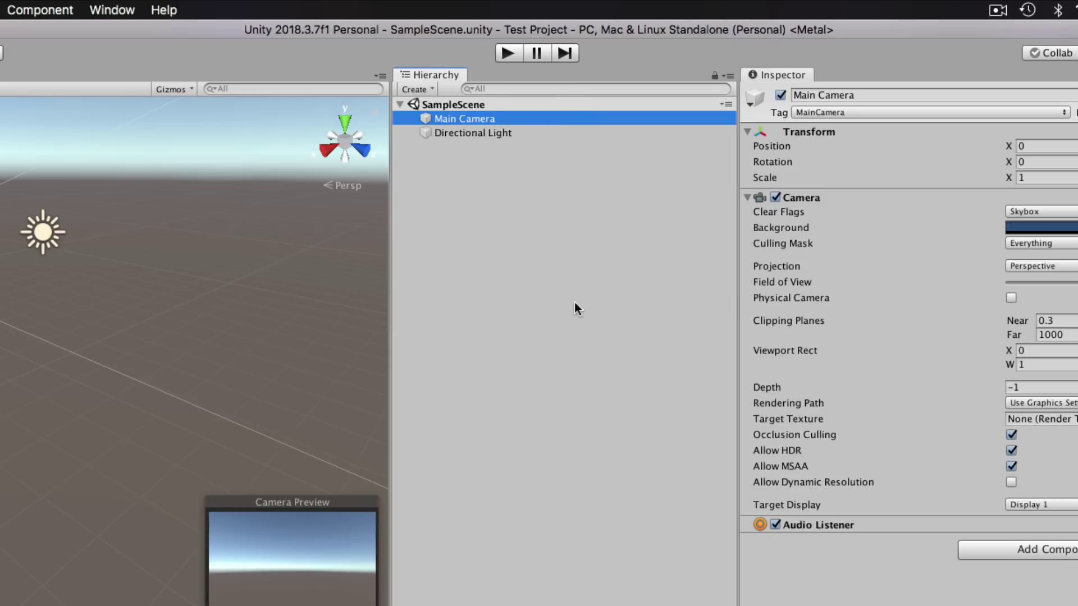
{"action": "left_click", "coordinate": [634, 136]}
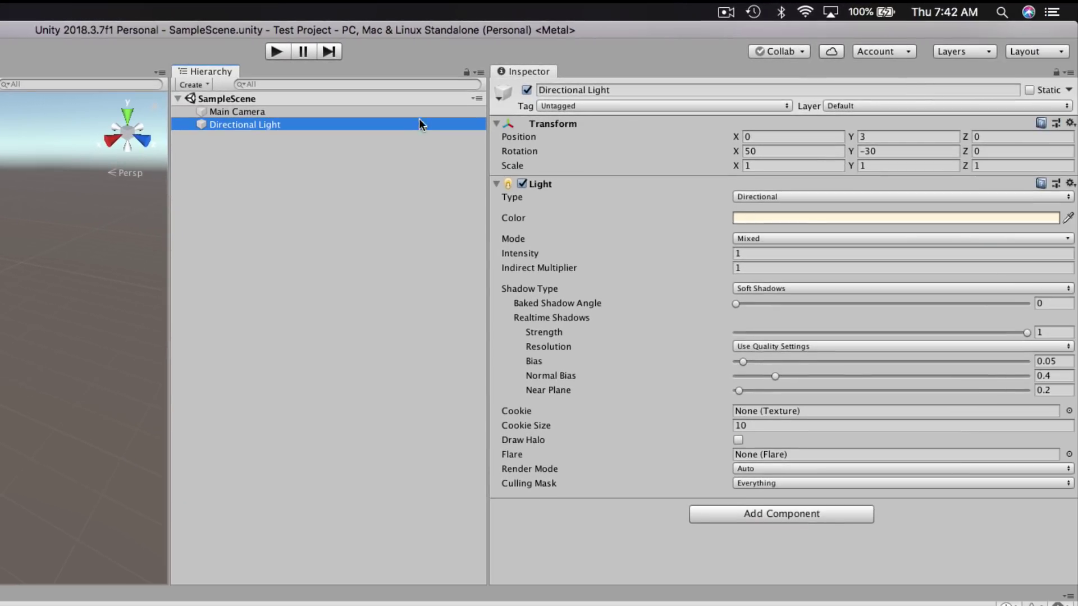
{"action": "left_click", "coordinate": [663, 118]}
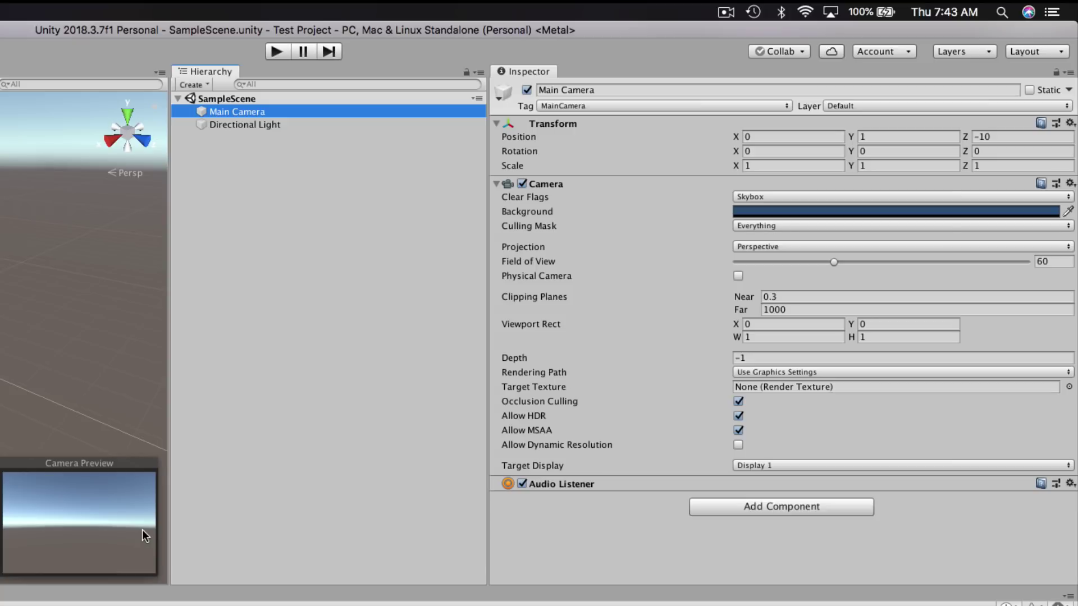
{"action": "left_click", "coordinate": [252, 111]}
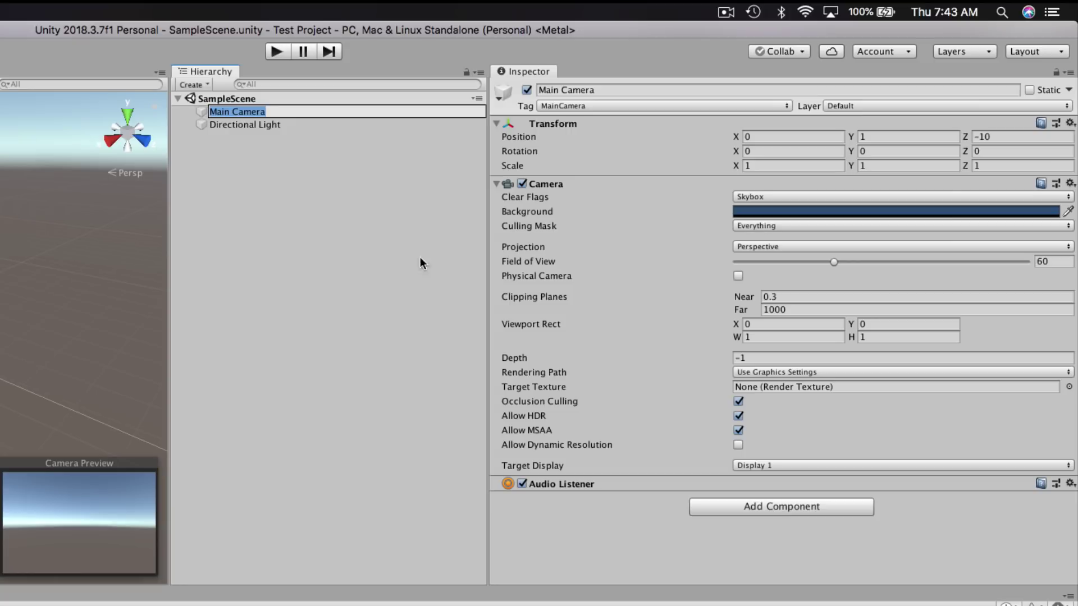
{"action": "left_click", "coordinate": [280, 124]}
{"action": "left_click", "coordinate": [281, 111]}
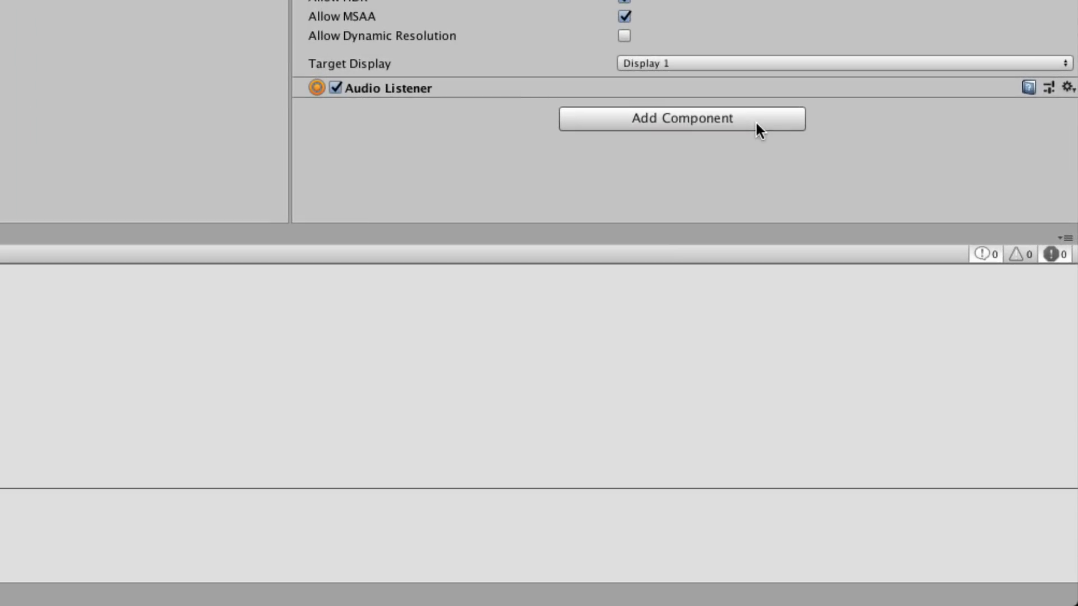
Browse the component categories available for the Main Camera with the search filter cleared, and close the list without adding any
{"action": "left_click", "coordinate": [836, 509]}
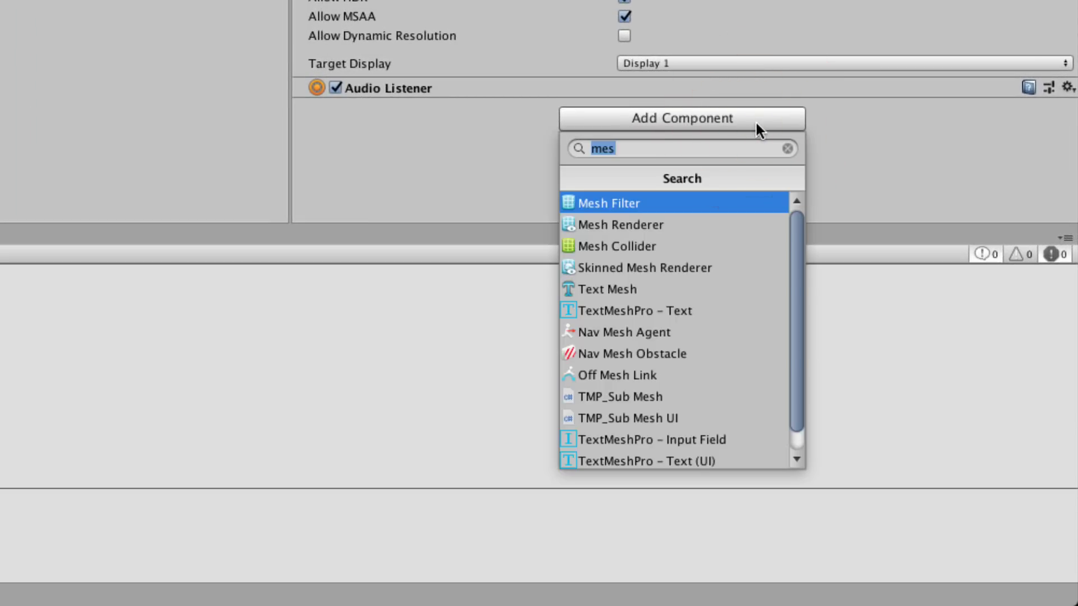
{"action": "left_click", "coordinate": [788, 147]}
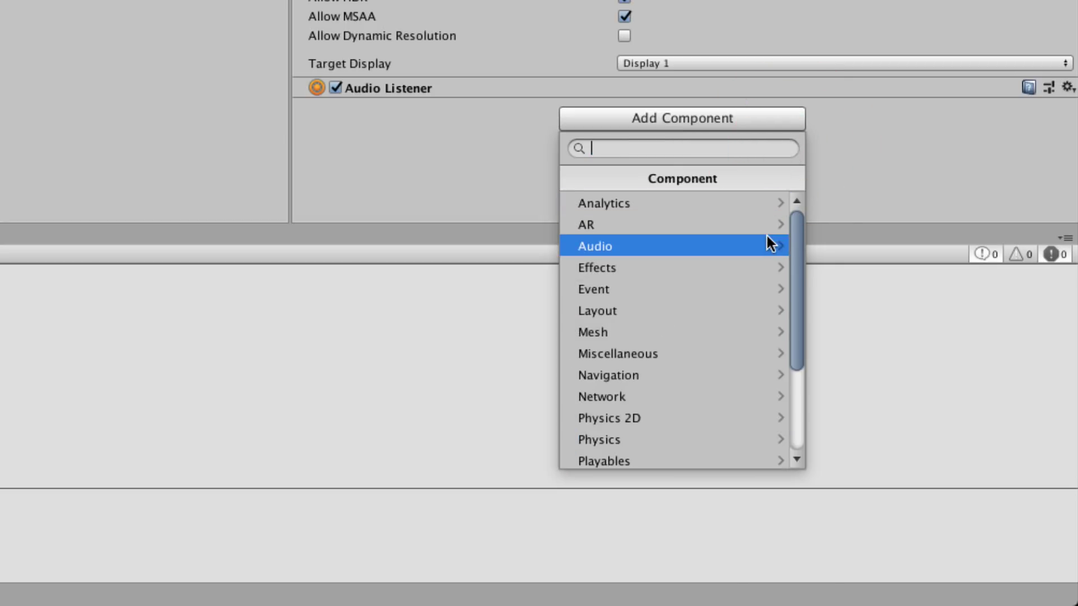
{"action": "scroll", "coordinate": [765, 241], "scroll_direction": "down", "scroll_amount": 3}
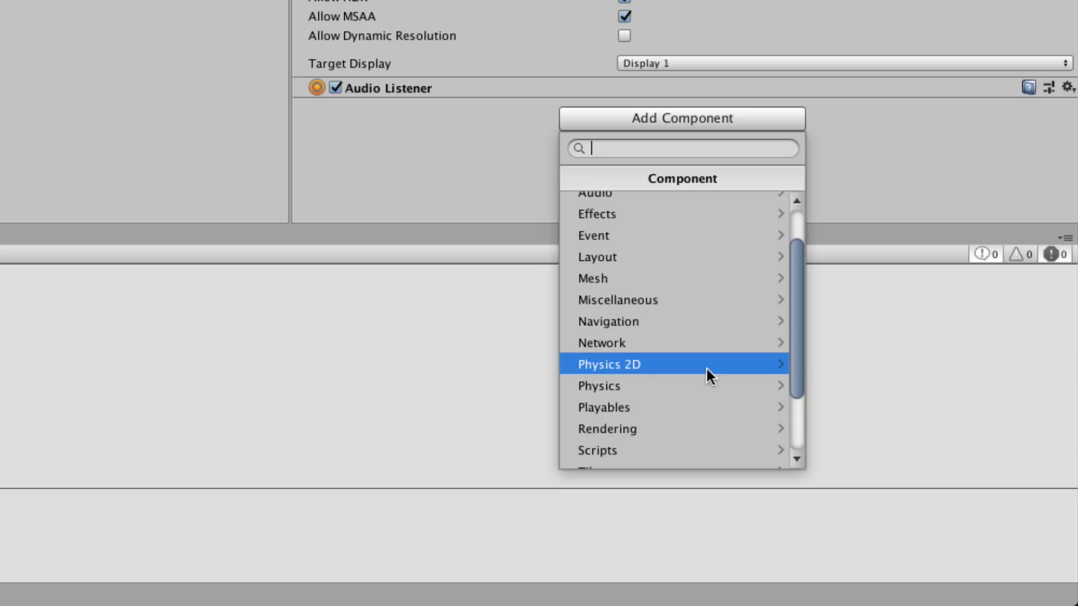
{"action": "scroll", "coordinate": [707, 377], "scroll_direction": "down", "scroll_amount": 1}
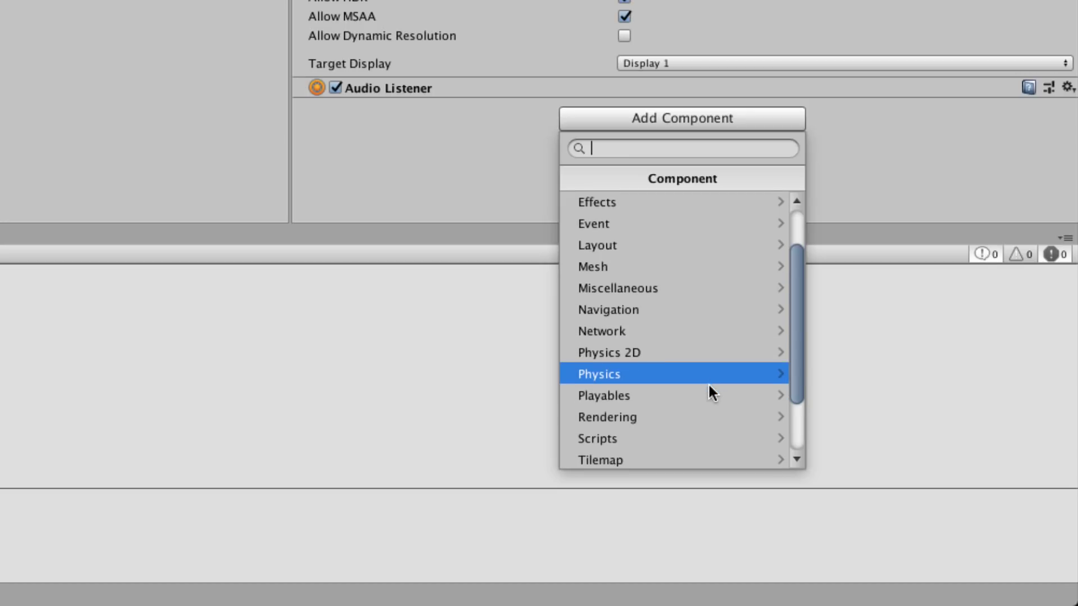
{"action": "scroll", "coordinate": [663, 293], "scroll_direction": "down", "scroll_amount": 1}
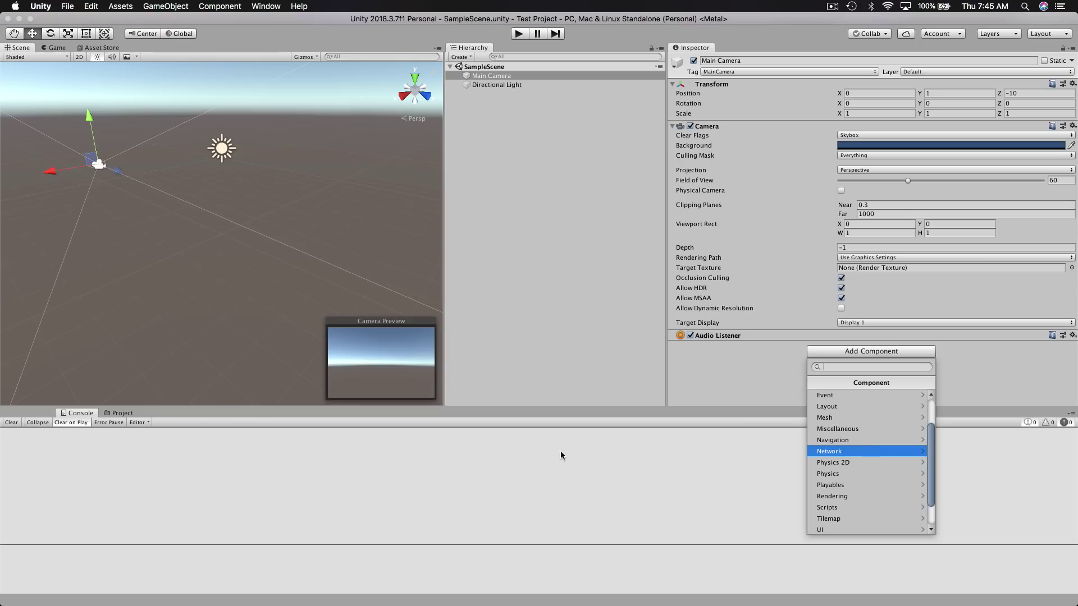
{"action": "left_click", "coordinate": [459, 480]}
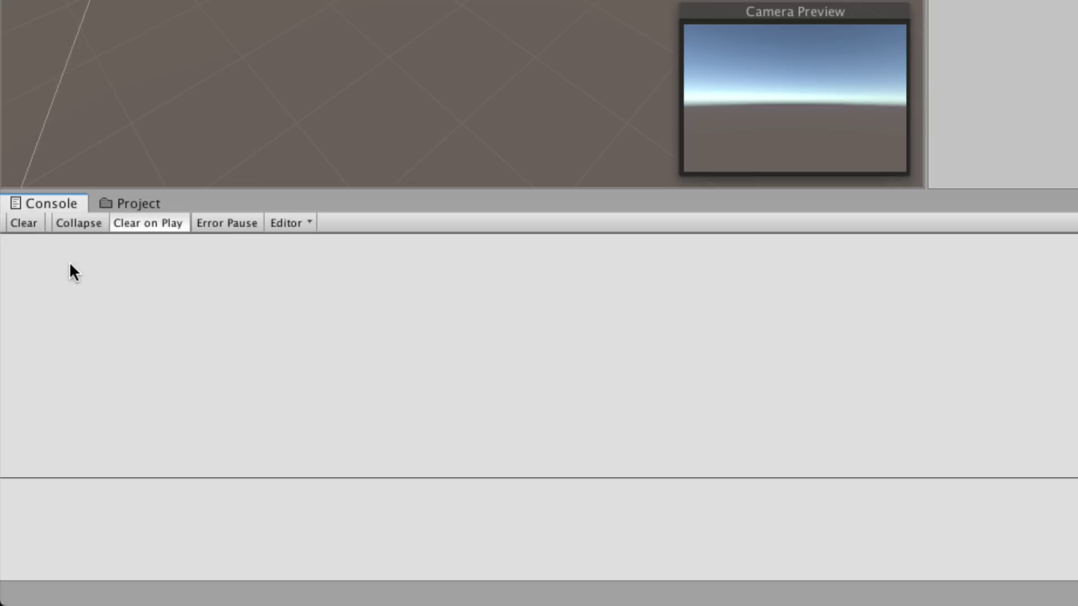
Open the Scenes folder in the project's Assets, and switch to the Game view and back to the Scene view
{"action": "left_click", "coordinate": [120, 204]}
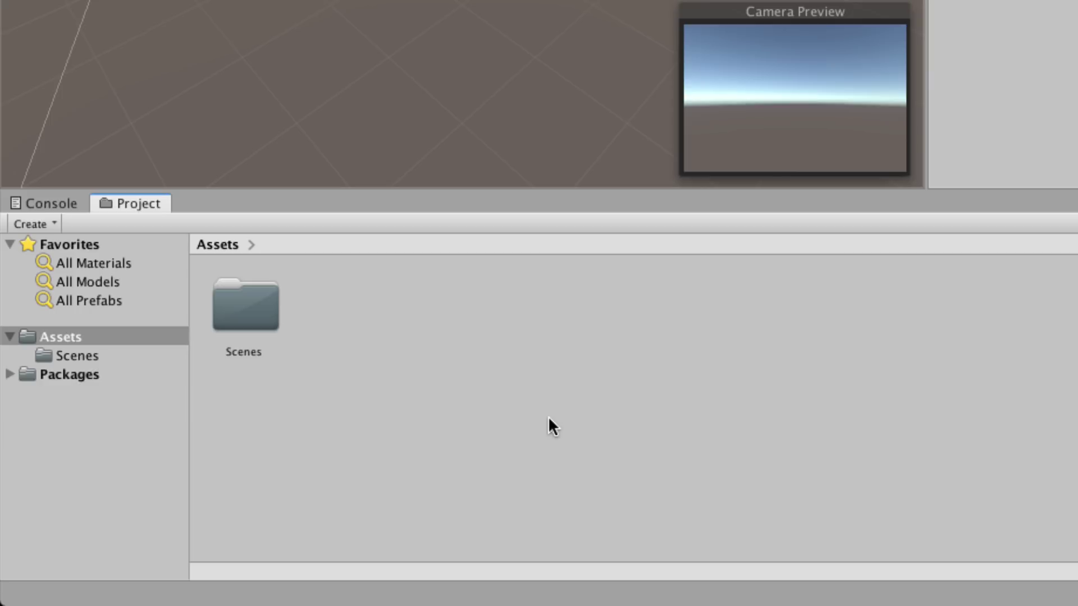
{"action": "left_click", "coordinate": [45, 335]}
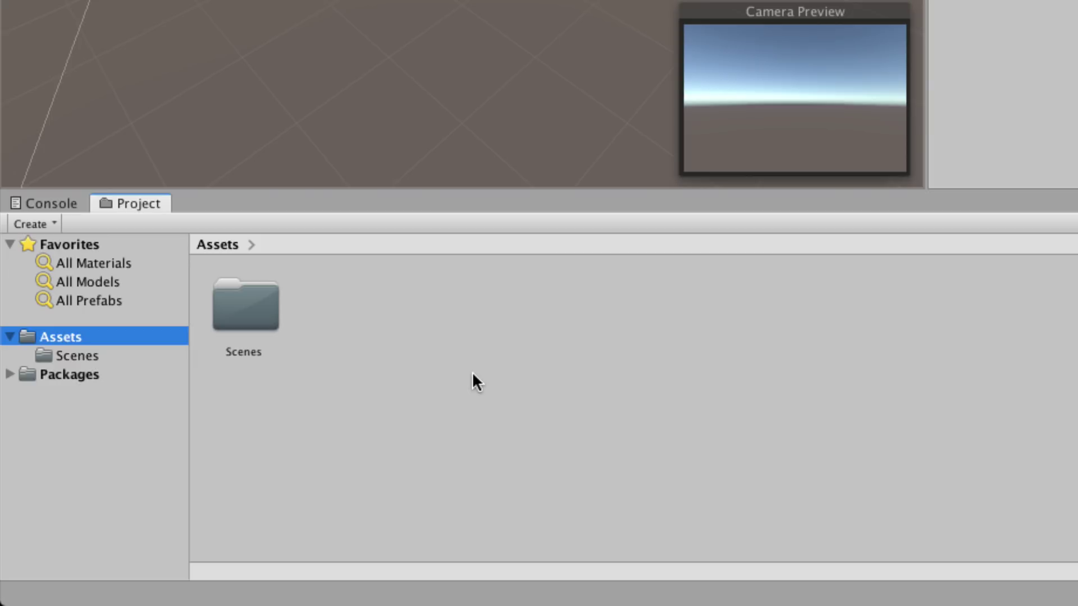
{"action": "double_click", "coordinate": [261, 318]}
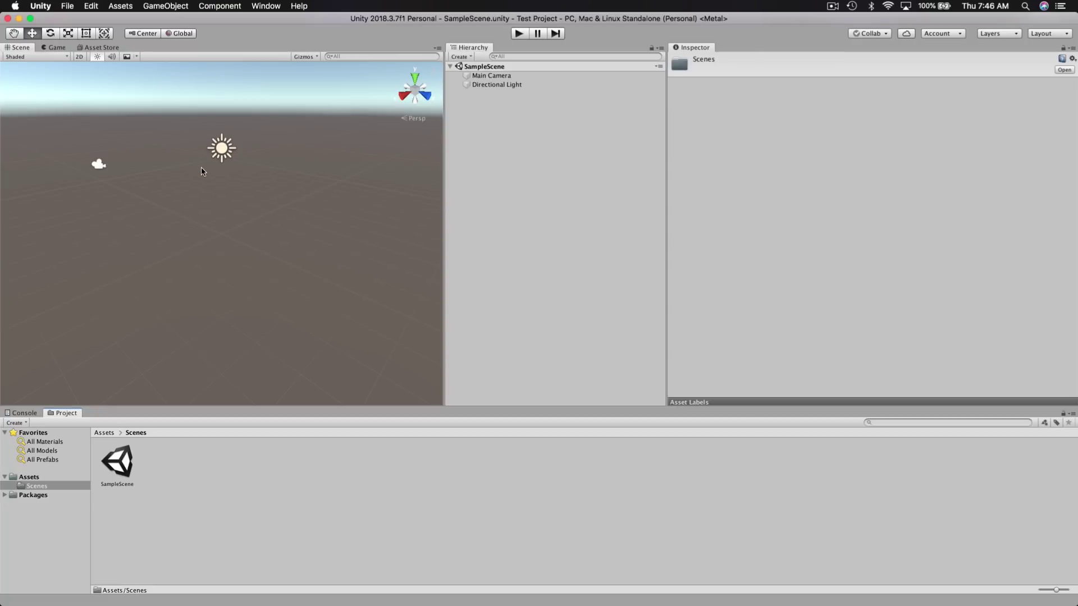
{"action": "left_click", "coordinate": [48, 48]}
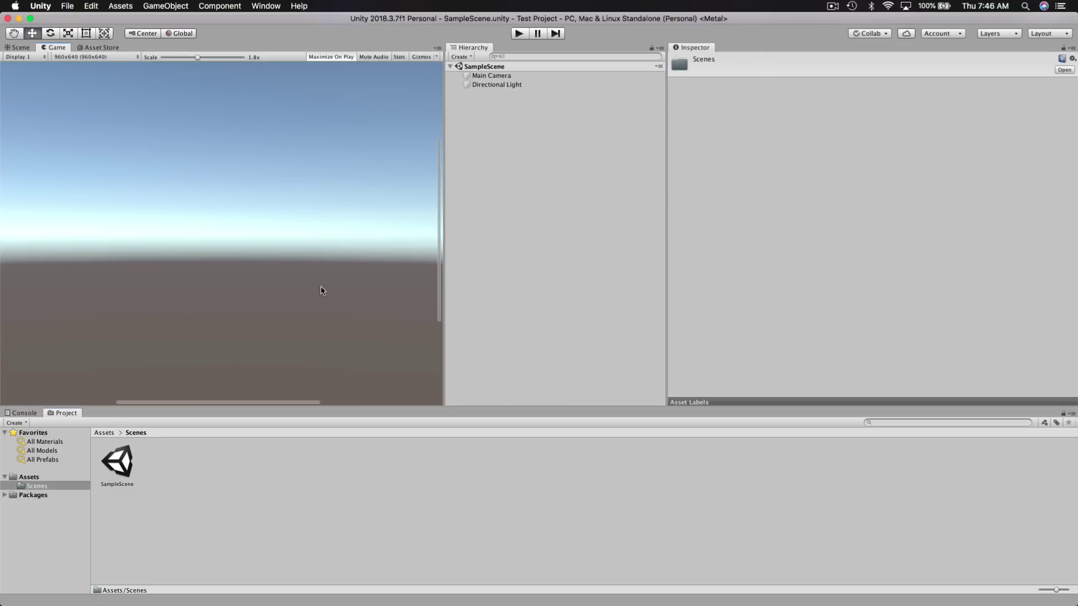
{"action": "left_click", "coordinate": [17, 48]}
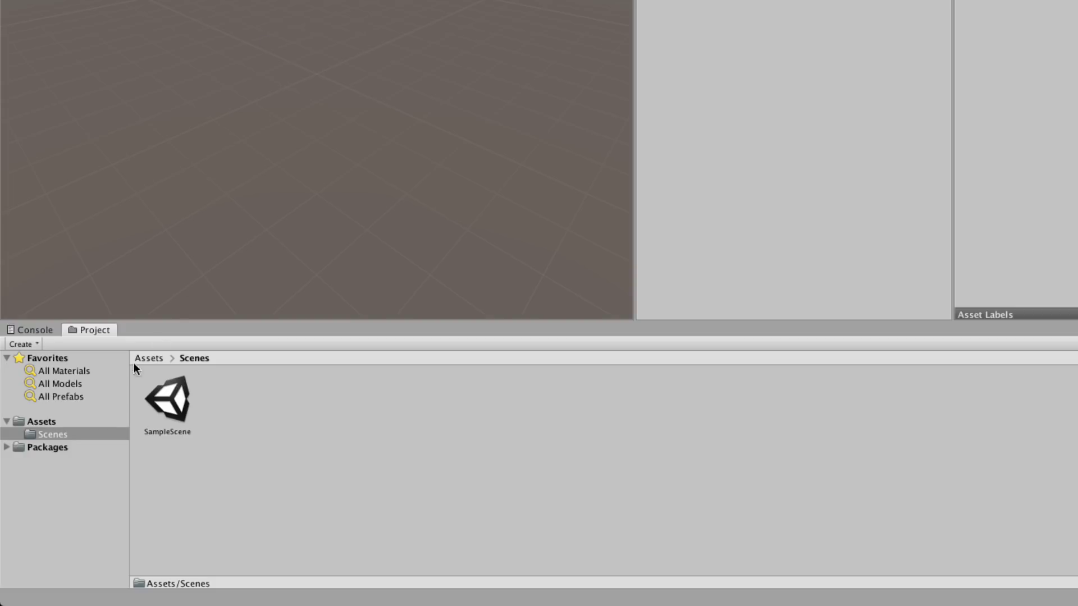
Create a new folder named "Scripts" in the project's Assets folder
{"action": "left_click", "coordinate": [47, 420]}
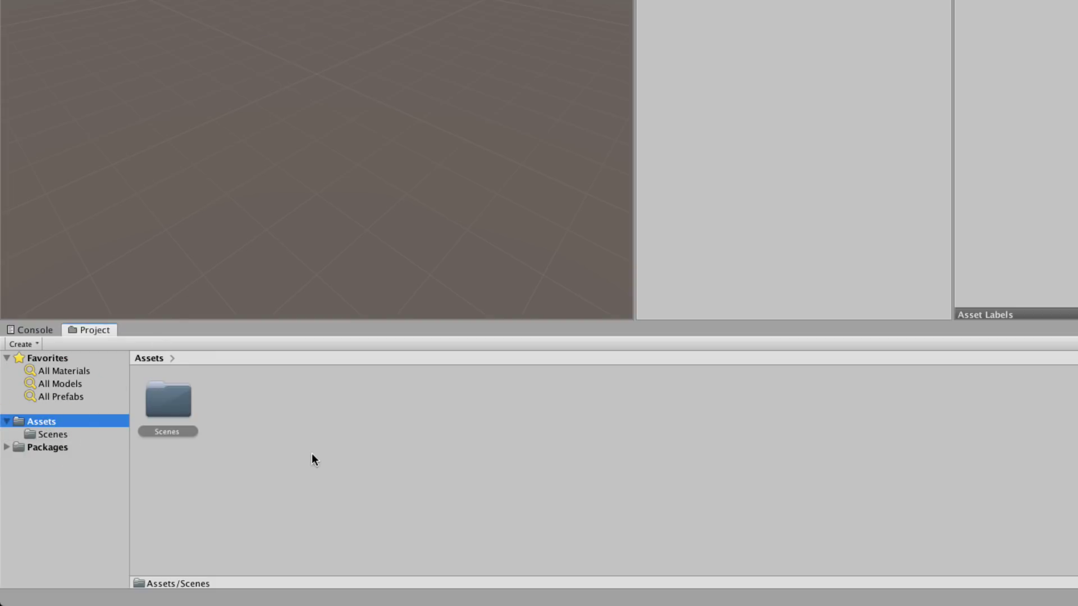
{"action": "right_click", "coordinate": [278, 396]}
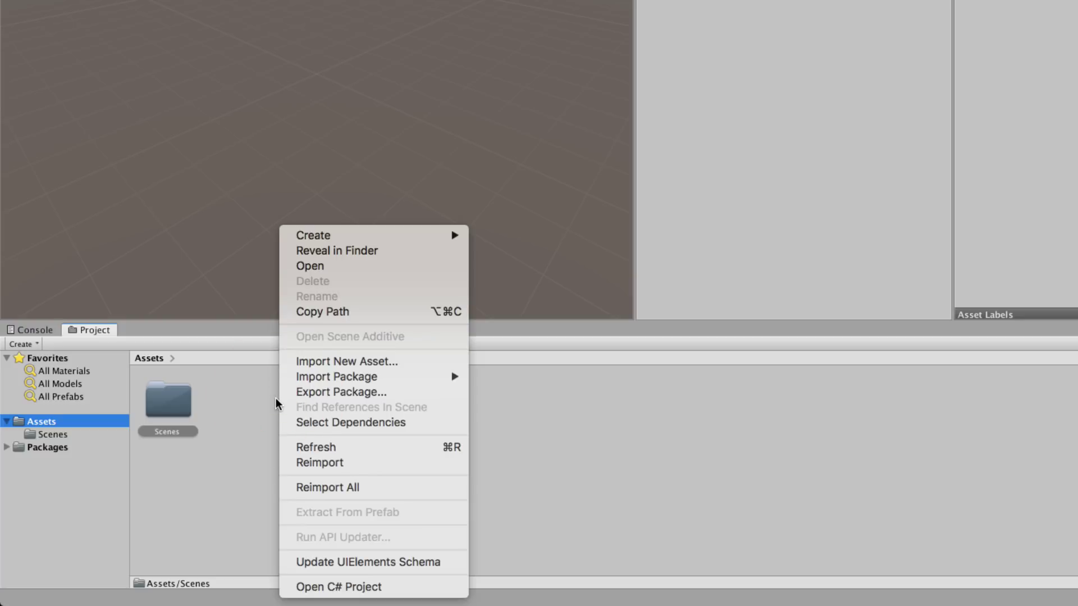
{"action": "mouse_move", "coordinate": [426, 238]}
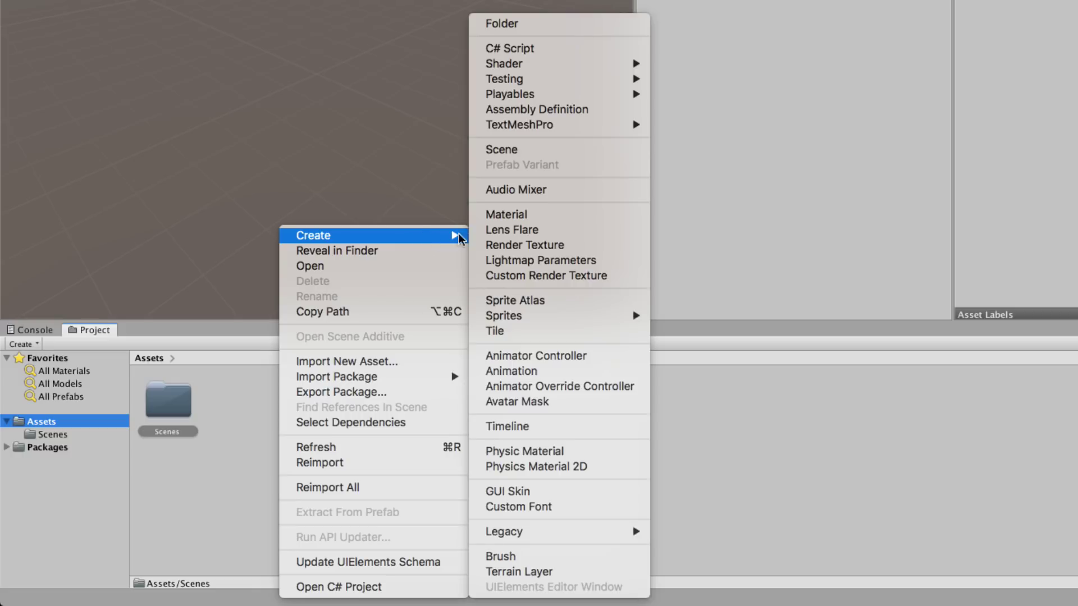
{"action": "left_click", "coordinate": [591, 22]}
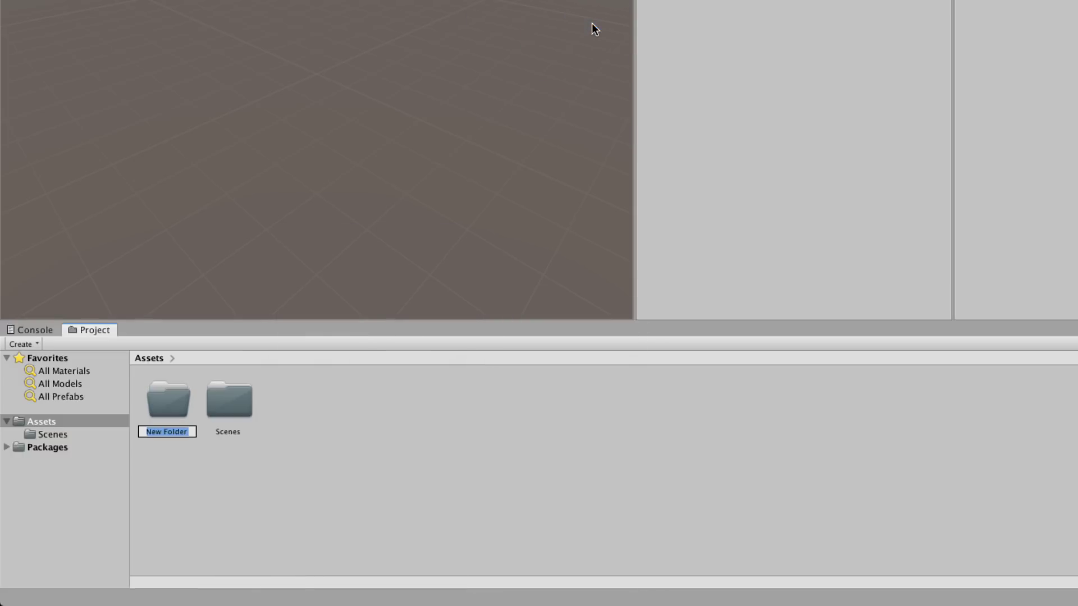
{"action": "type", "text": "Scripts"}
{"action": "left_click", "coordinate": [319, 432]}
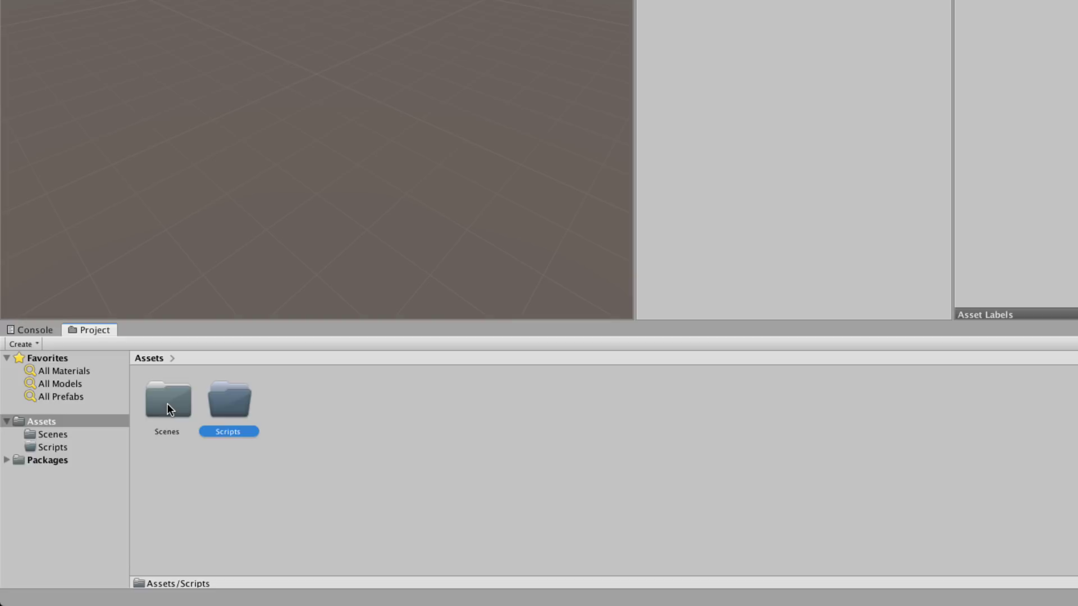
Add a folder named "Prefabs" to the Assets folder
{"action": "right_click", "coordinate": [316, 422]}
{"action": "mouse_move", "coordinate": [442, 234]}
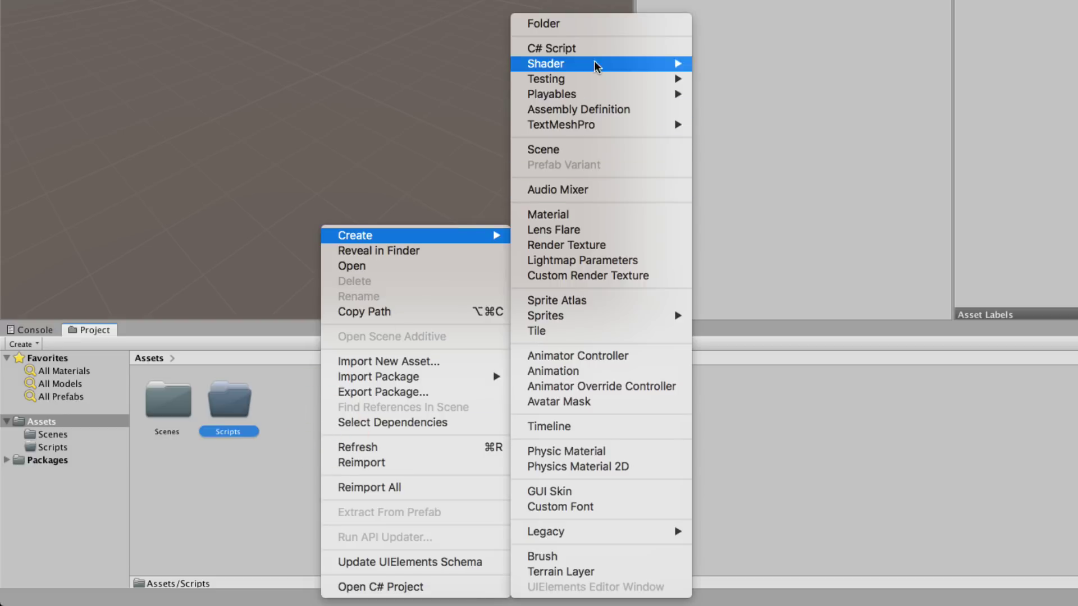
{"action": "left_click", "coordinate": [596, 22]}
{"action": "type", "text": "Prefabs"}
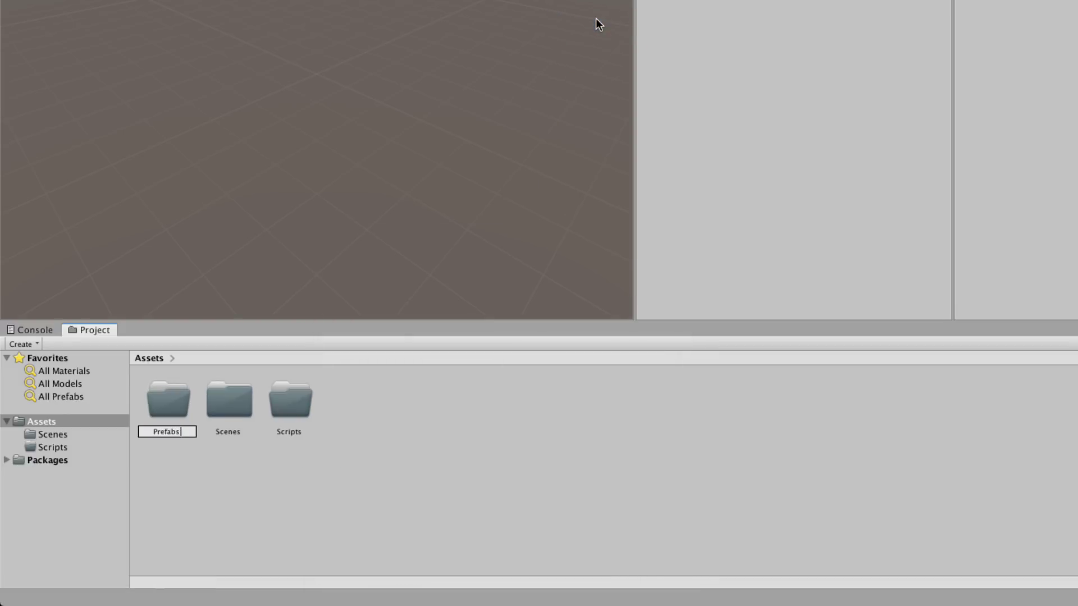
{"action": "key", "text": "Return"}
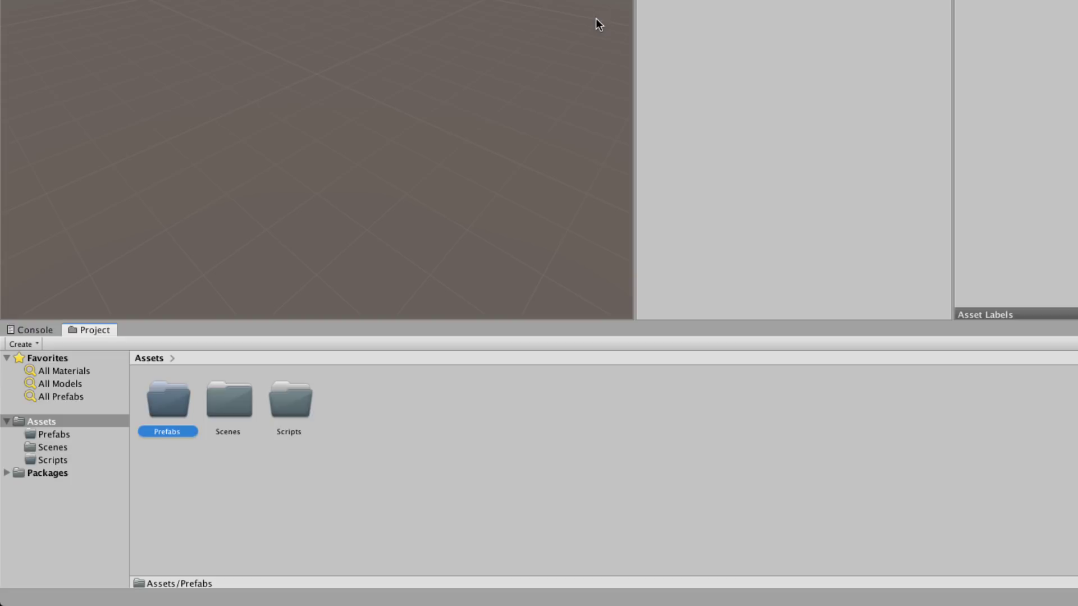
Add a folder named "Materials" to the Assets folder
{"action": "right_click", "coordinate": [460, 409]}
{"action": "mouse_move", "coordinate": [555, 236]}
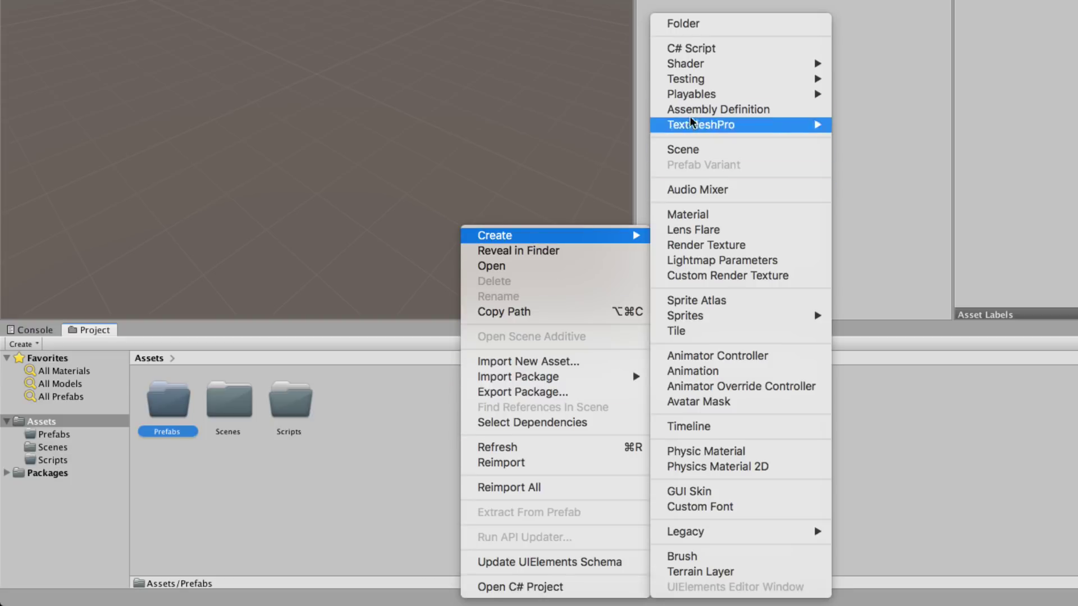
{"action": "left_click", "coordinate": [690, 22]}
{"action": "type", "text": "Materials"}
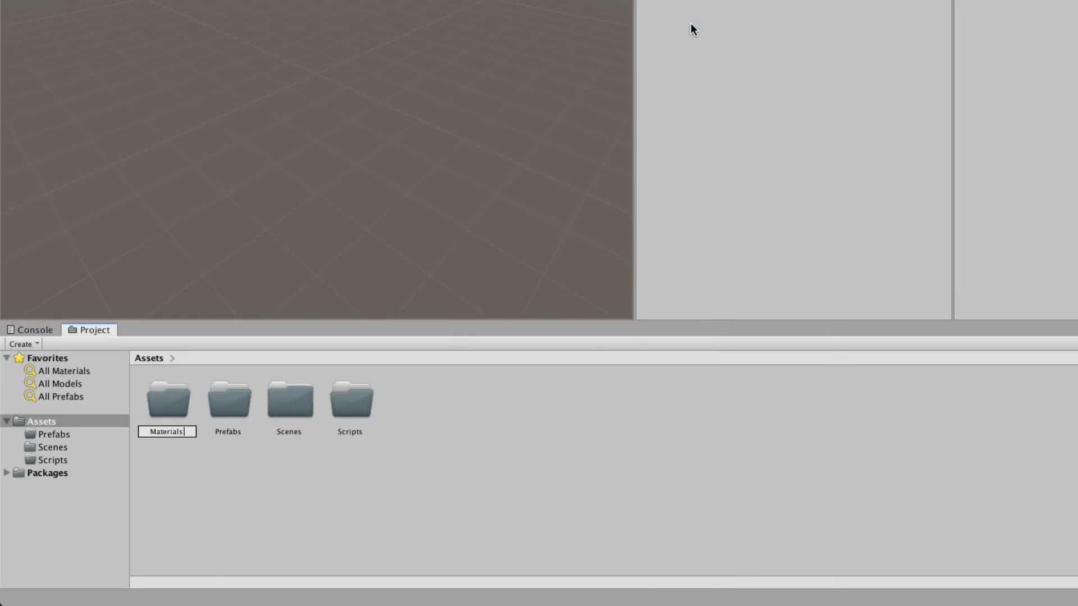
{"action": "key", "text": "Return"}
Add a folder named "Textures" to the Assets folder
{"action": "right_click", "coordinate": [536, 435]}
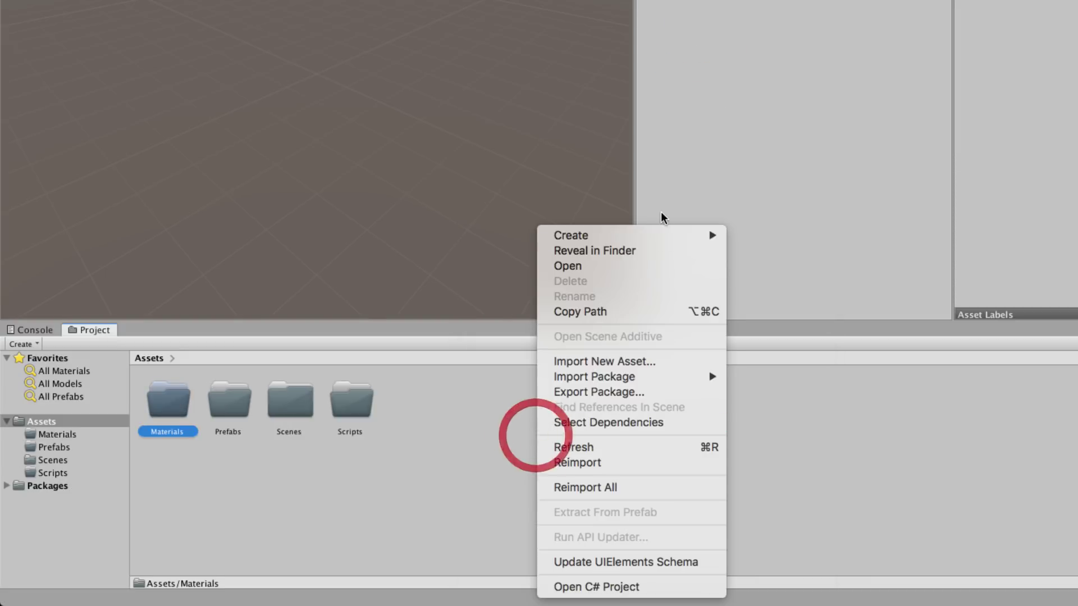
{"action": "mouse_move", "coordinate": [666, 236]}
{"action": "left_click", "coordinate": [796, 22]}
{"action": "type", "text": "Textures"}
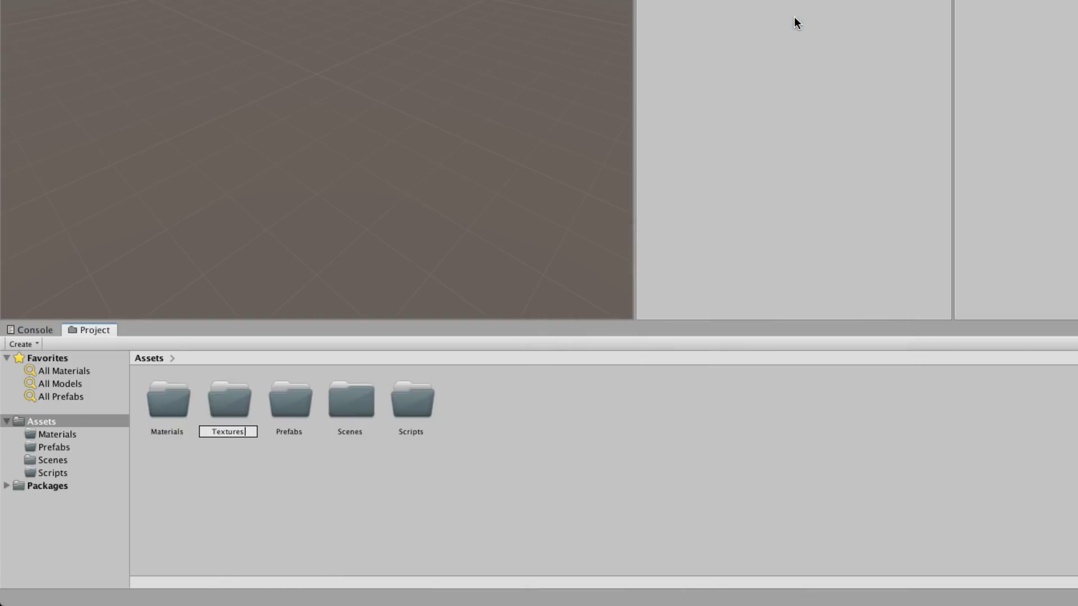
{"action": "key", "text": "Return"}
Add a folder named "Sounds" to the Assets folder
{"action": "right_click", "coordinate": [572, 445]}
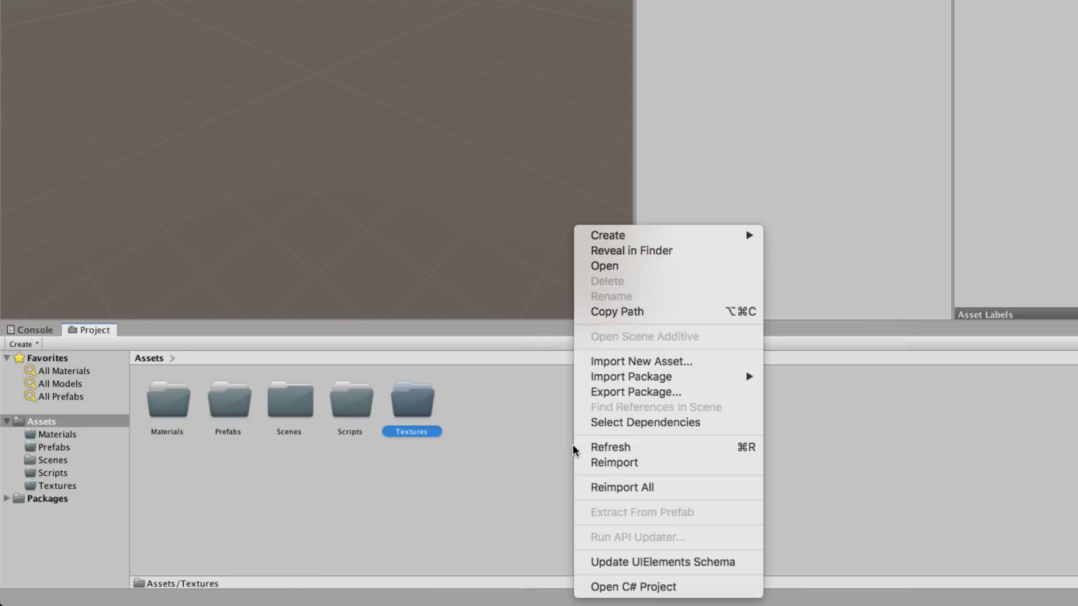
{"action": "mouse_move", "coordinate": [675, 235]}
{"action": "left_click", "coordinate": [844, 26]}
{"action": "type", "text": "Sounds"}
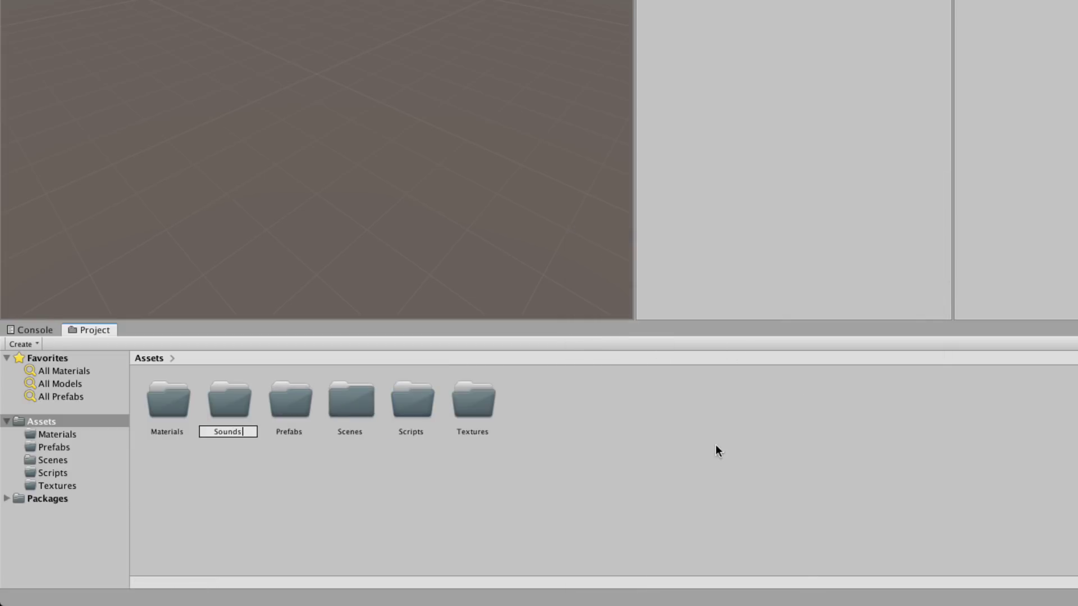
{"action": "key", "text": "Return"}
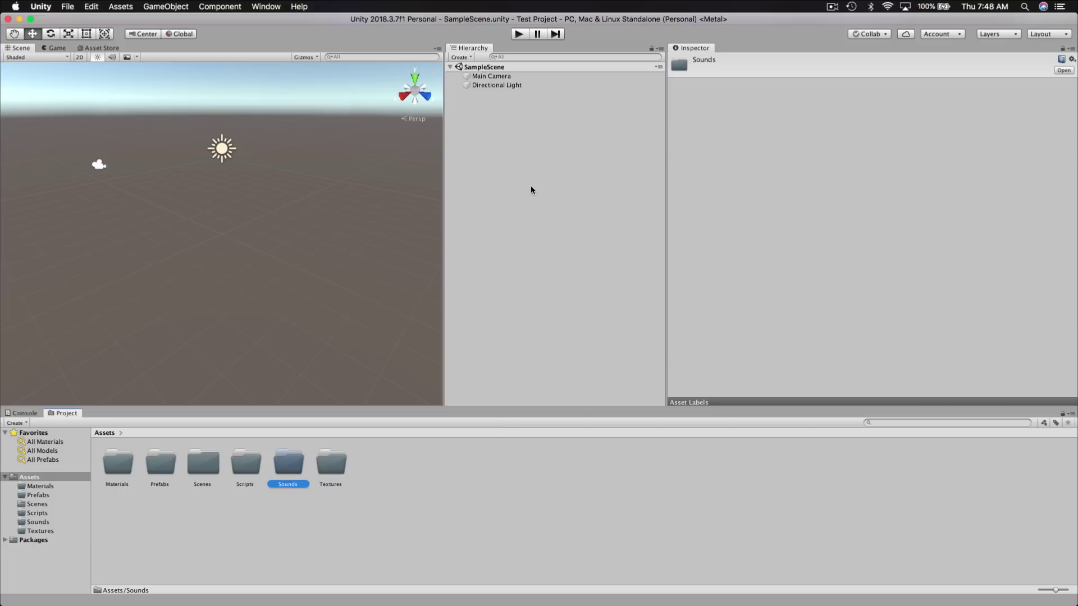
Add a 3D Plane object to SampleScene
{"action": "right_click", "coordinate": [529, 135]}
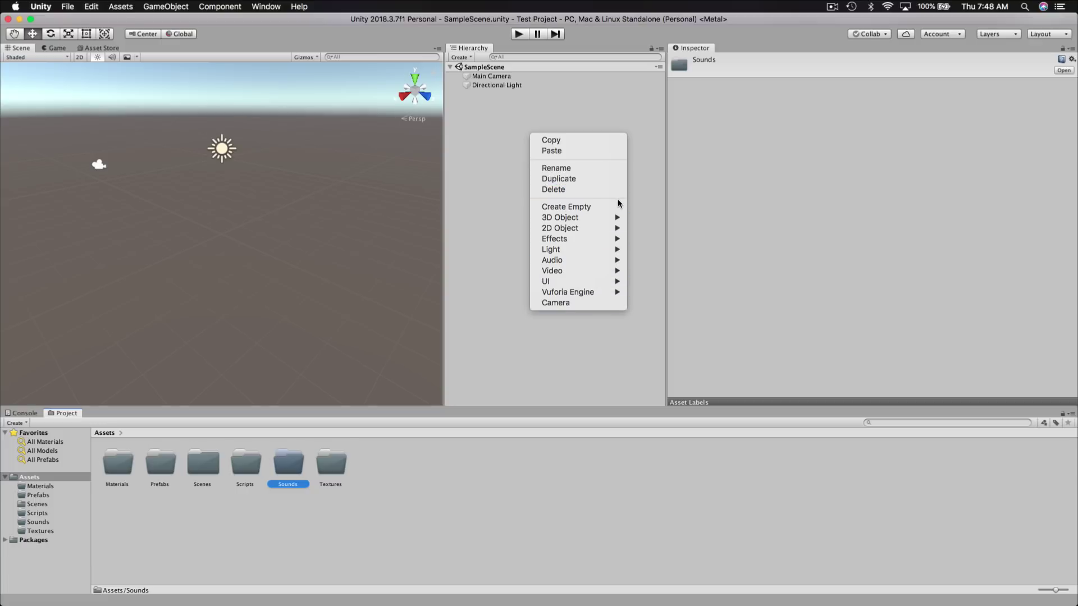
{"action": "left_click", "coordinate": [402, 181]}
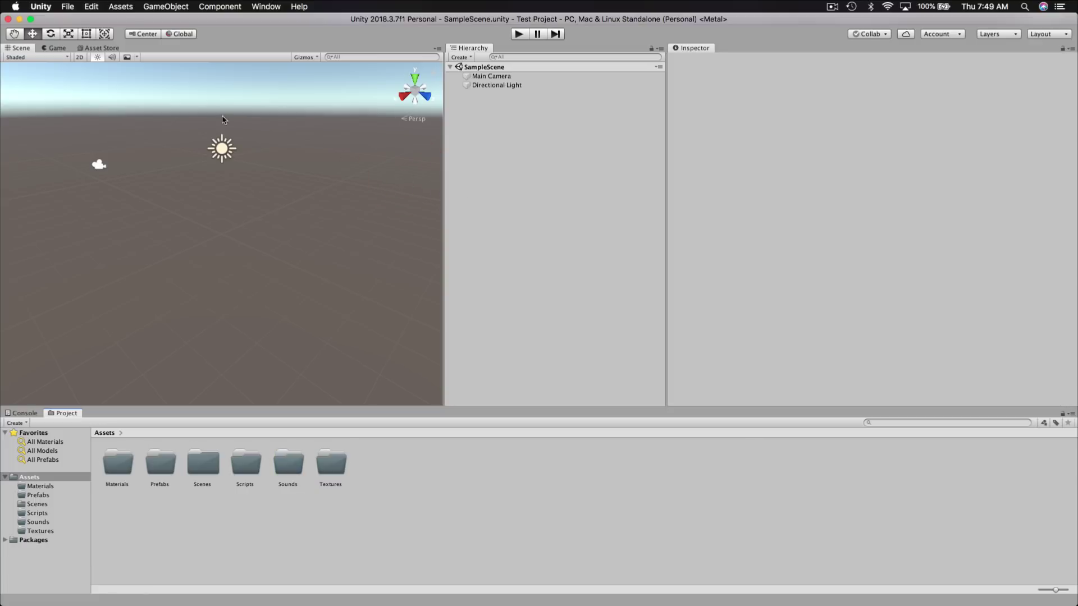
{"action": "left_click", "coordinate": [169, 8]}
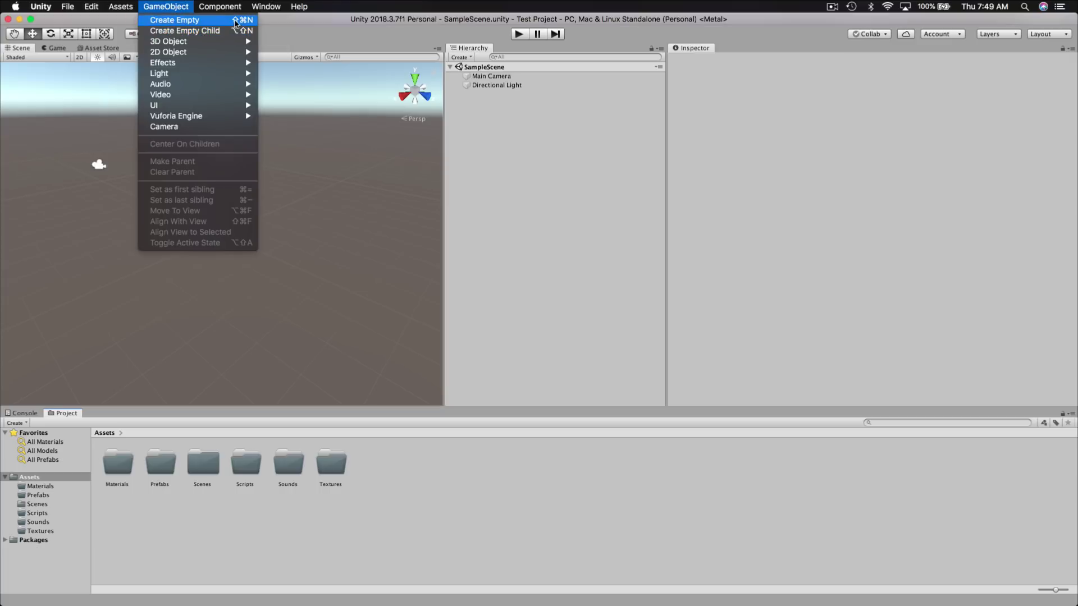
{"action": "mouse_move", "coordinate": [230, 40]}
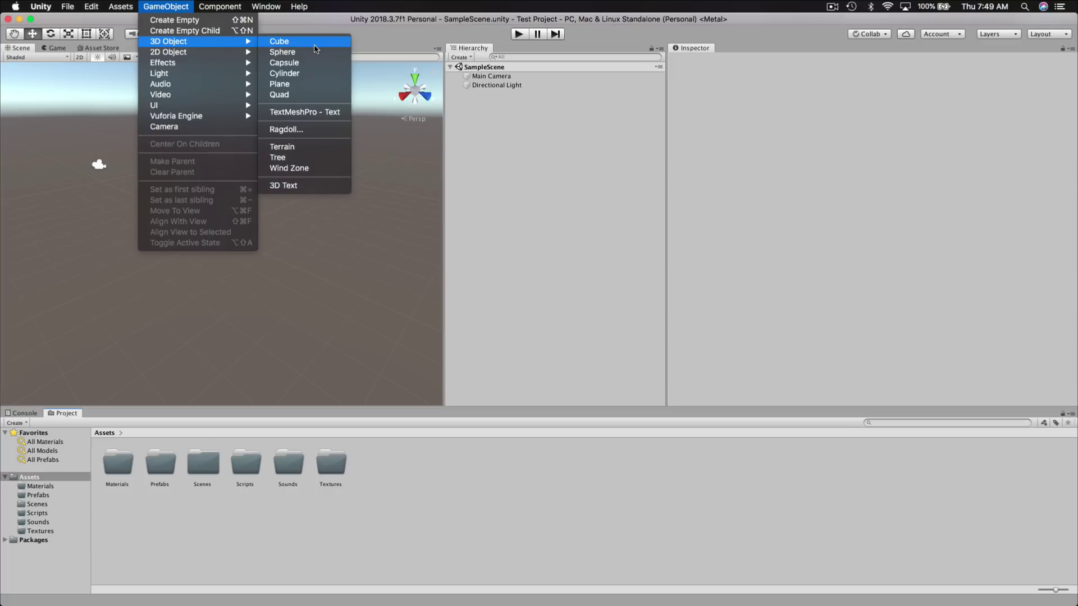
{"action": "left_click", "coordinate": [324, 85]}
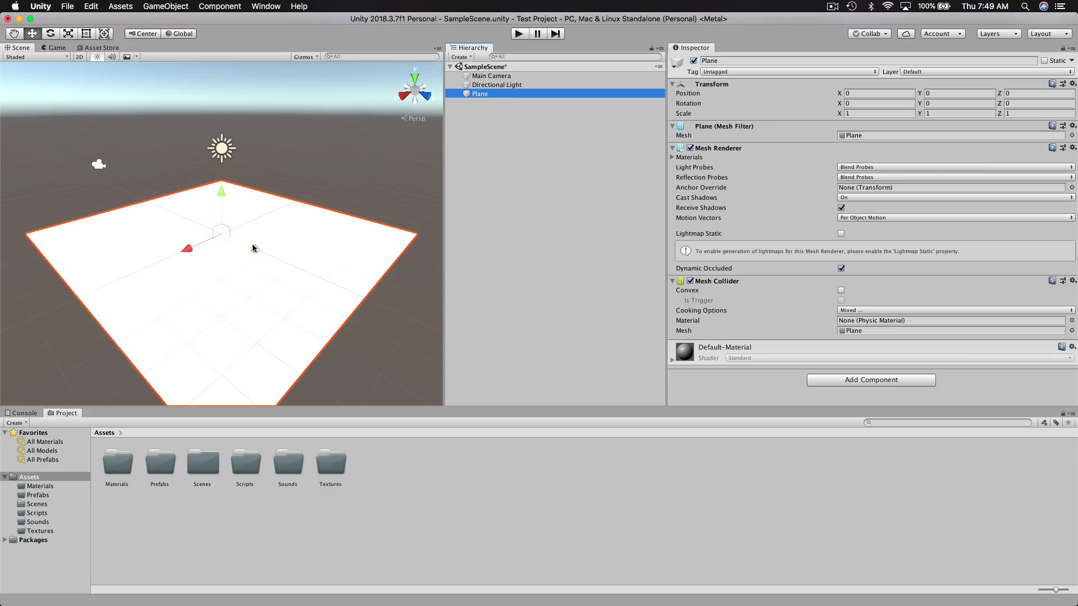
Move the plane freehand around the scene along its axes, first to about X -1.09, Y -0.11, Z -0.06
{"action": "mouse_move", "coordinate": [253, 240]}
{"action": "left_mouse_down"}
{"action": "mouse_move", "coordinate": [368, 303]}
{"action": "mouse_move", "coordinate": [205, 245]}
{"action": "mouse_move", "coordinate": [339, 161]}
{"action": "mouse_move", "coordinate": [176, 291]}
{"action": "mouse_move", "coordinate": [211, 136]}
{"action": "mouse_move", "coordinate": [194, 119]}
{"action": "mouse_move", "coordinate": [185, 248]}
{"action": "mouse_move", "coordinate": [192, 185]}
{"action": "mouse_move", "coordinate": [301, 144]}
{"action": "mouse_move", "coordinate": [223, 232]}
{"action": "mouse_move", "coordinate": [239, 225]}
{"action": "left_mouse_up"}
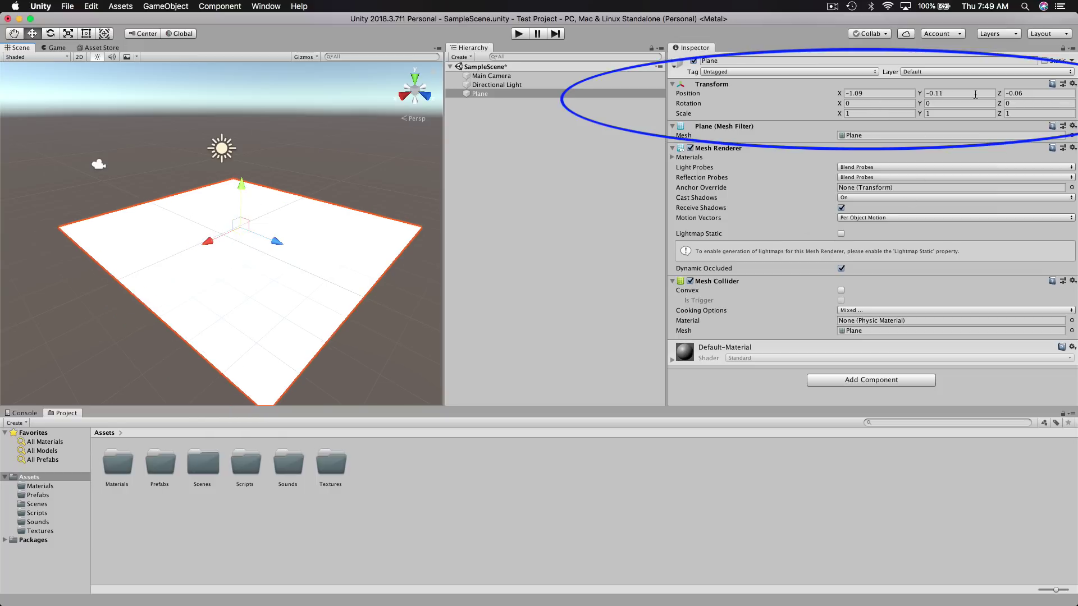
{"action": "left_click_drag", "start_coordinate": [240, 225], "coordinate": [203, 229]}
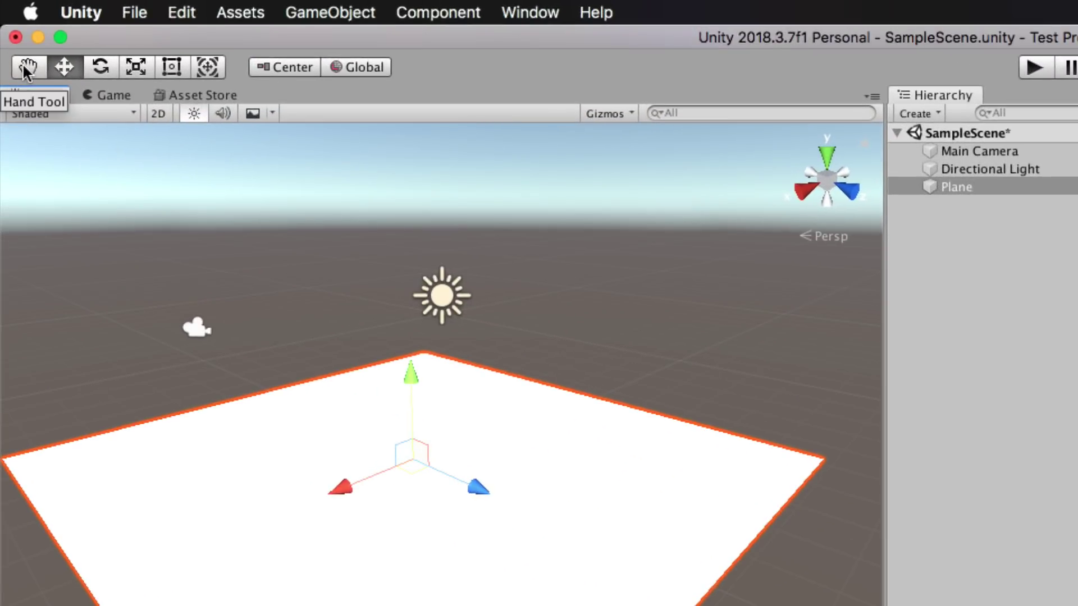
Pan and orbit the Scene view around the plane with the Hand tool
{"action": "left_click", "coordinate": [26, 68]}
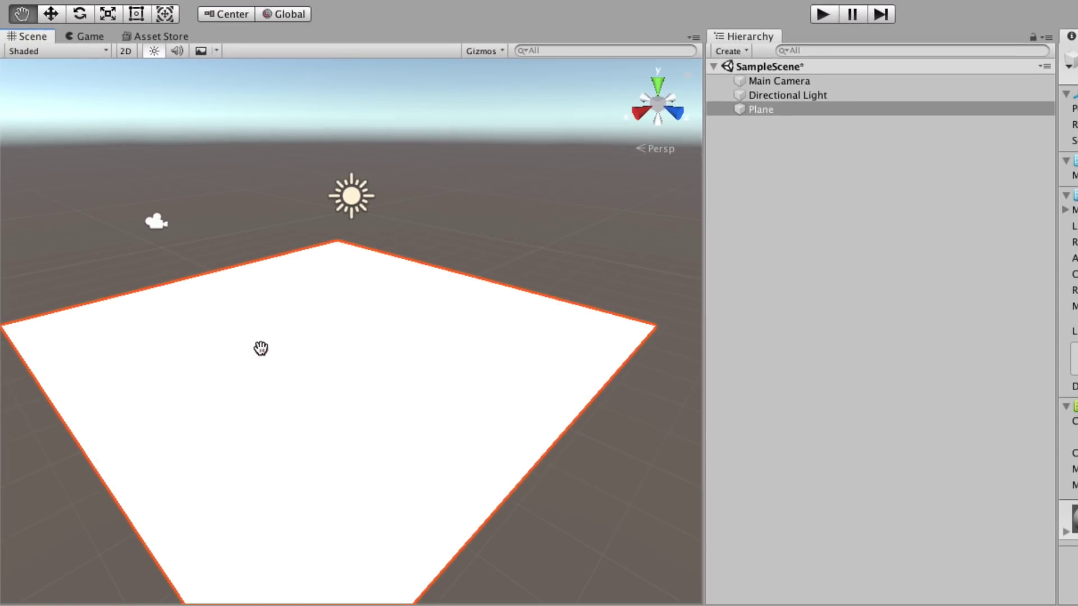
{"action": "left_click_drag", "start_coordinate": [261, 348], "coordinate": [356, 402]}
{"action": "left_click_drag", "start_coordinate": [260, 250], "coordinate": [392, 251], "text": "alt"}
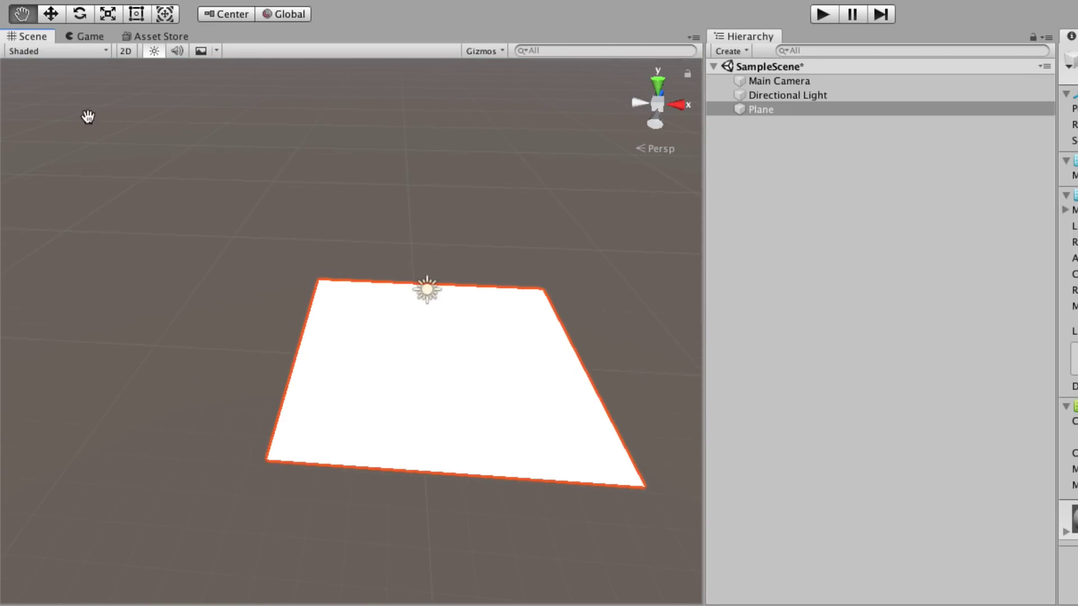
Move the plane with the Move tool to about X 0.63, Y 1.94, Z -0.06
{"action": "left_click", "coordinate": [50, 14]}
{"action": "left_click_drag", "start_coordinate": [456, 293], "coordinate": [489, 263]}
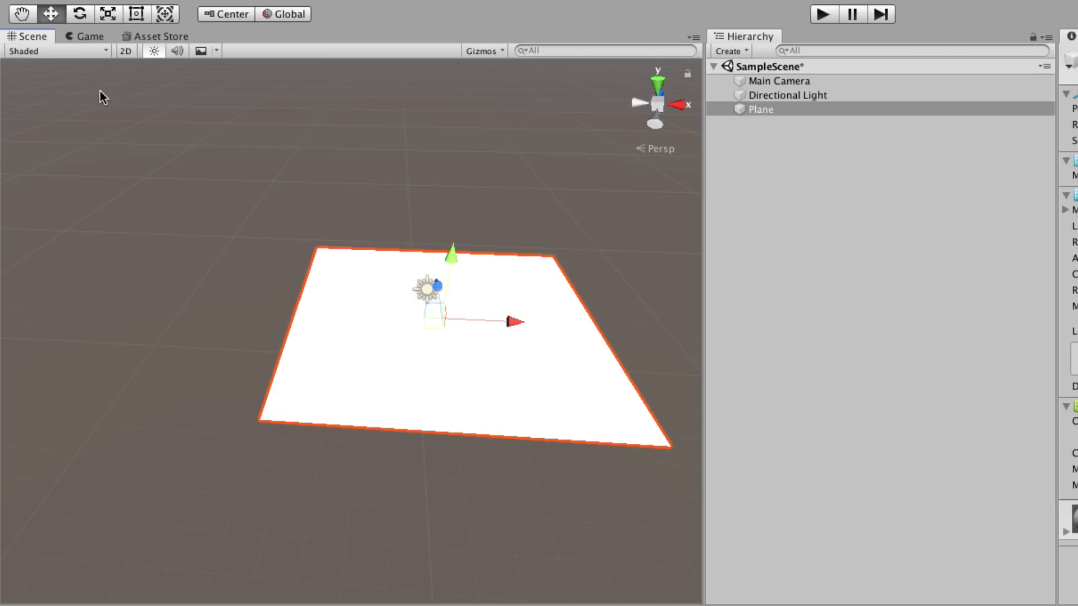
Try the Scale and Rect tools, rotate the plane freehand with the combined move, rotate and scale tool, and undo the rotation
{"action": "left_click", "coordinate": [112, 15]}
{"action": "left_click", "coordinate": [136, 15]}
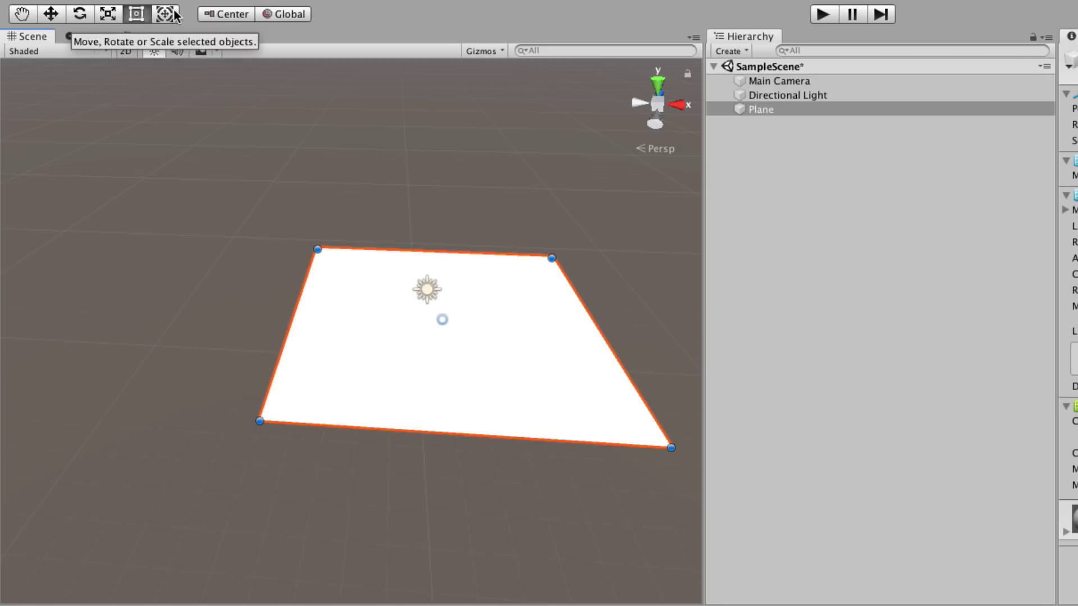
{"action": "left_click", "coordinate": [164, 14]}
{"action": "mouse_move", "coordinate": [418, 217]}
{"action": "left_mouse_down"}
{"action": "mouse_move", "coordinate": [337, 257]}
{"action": "mouse_move", "coordinate": [221, 404]}
{"action": "mouse_move", "coordinate": [355, 287]}
{"action": "mouse_move", "coordinate": [392, 285]}
{"action": "left_mouse_up"}
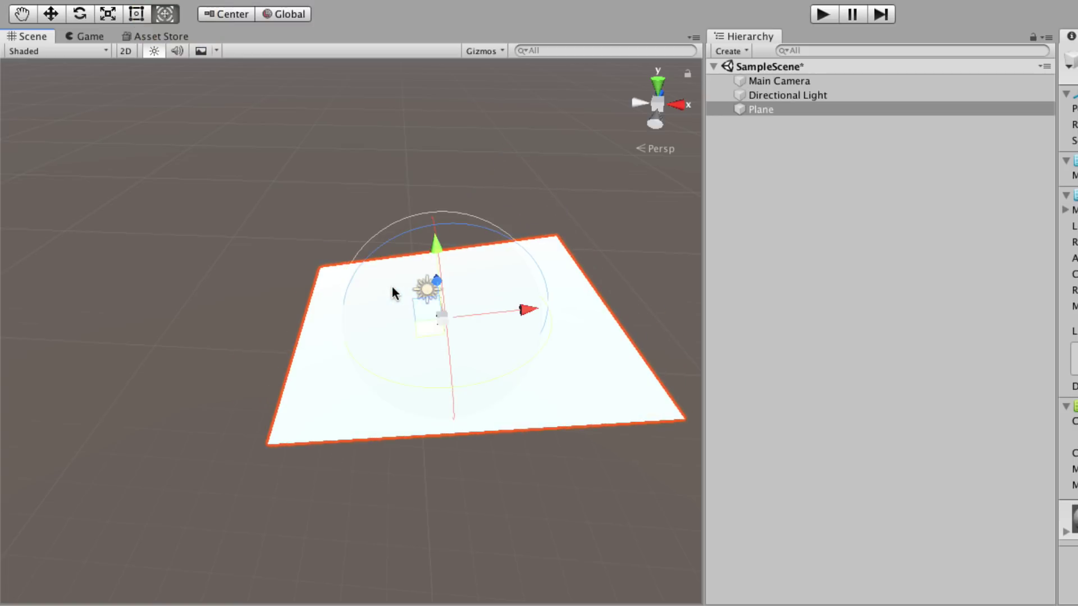
{"action": "key", "text": "super+z"}
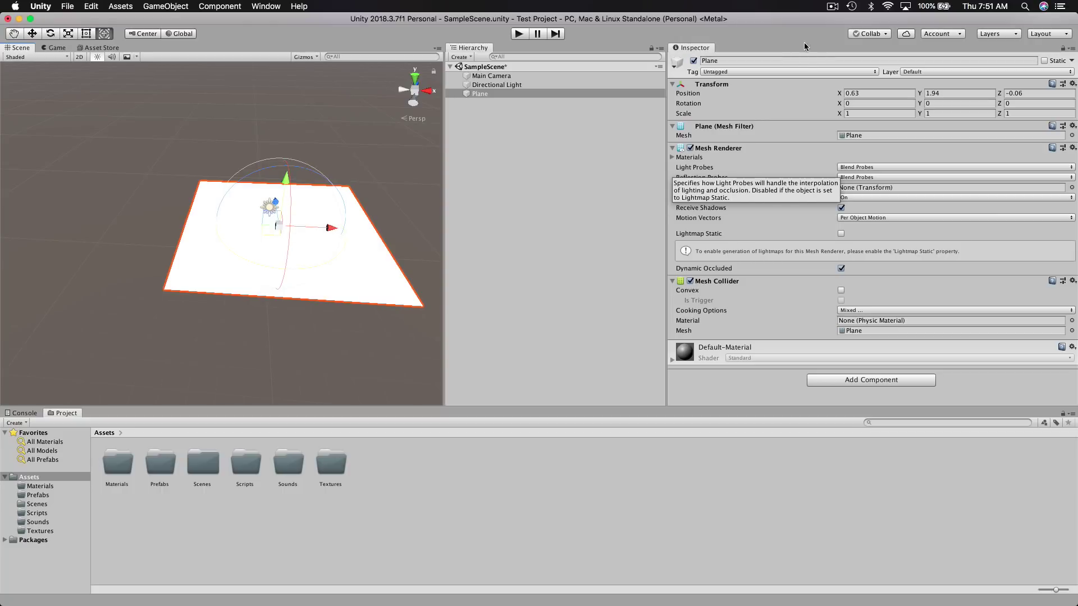
Set the plane's X position to 50
{"action": "left_click", "coordinate": [858, 93]}
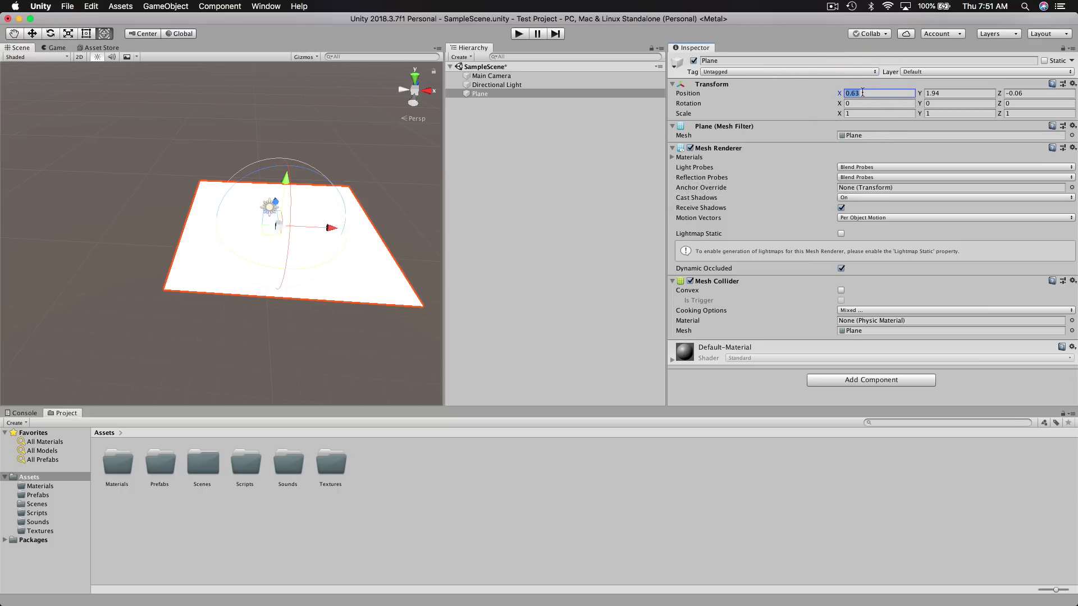
{"action": "type", "text": "5"}
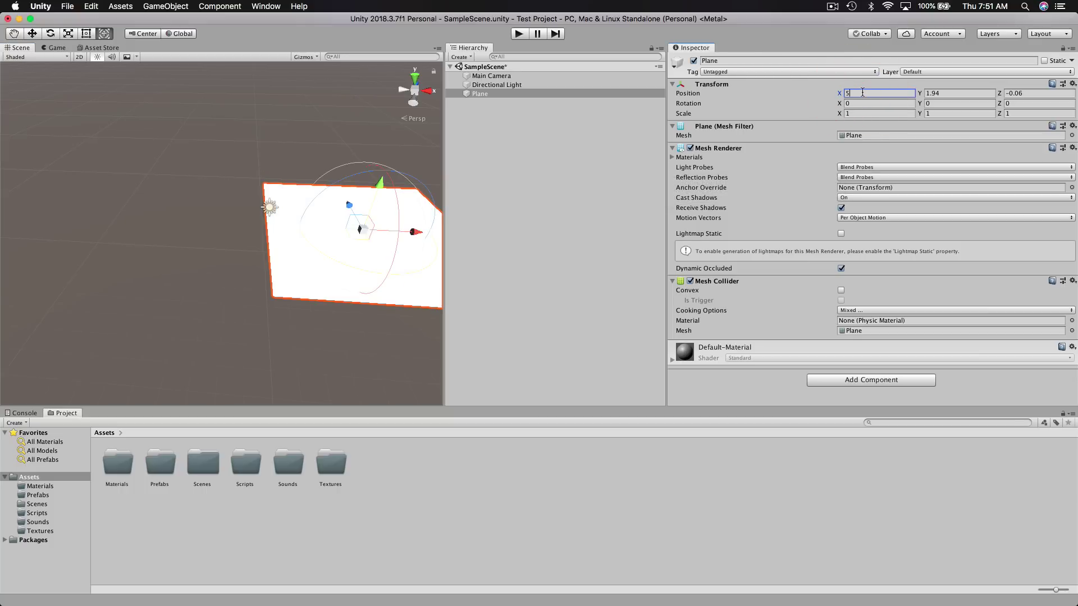
{"action": "type", "text": "0"}
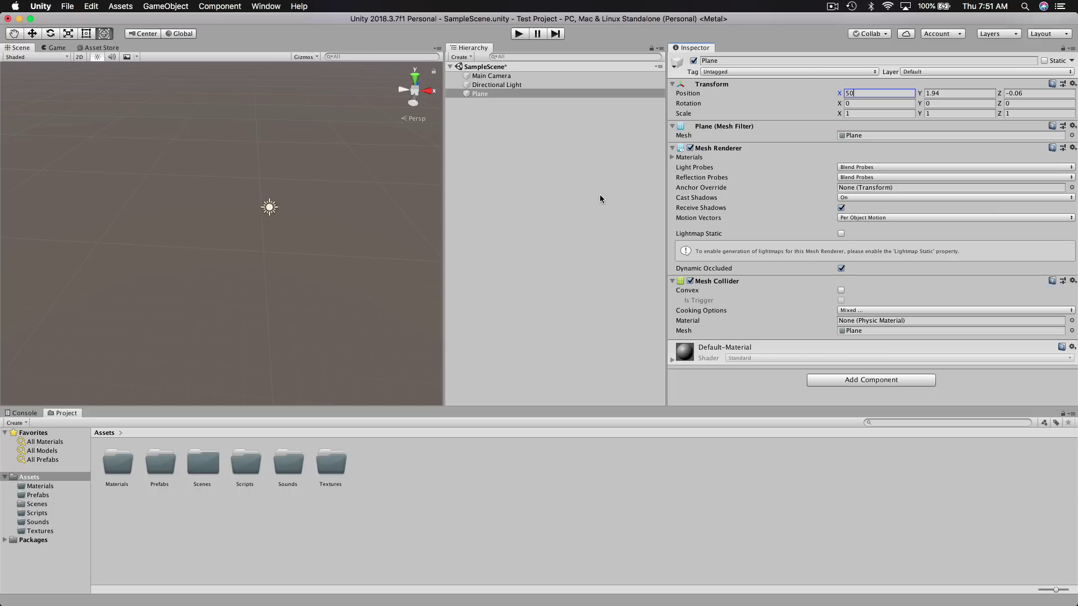
Set the plane's X, Y and Z position values to 0
{"action": "double_click", "coordinate": [863, 93]}
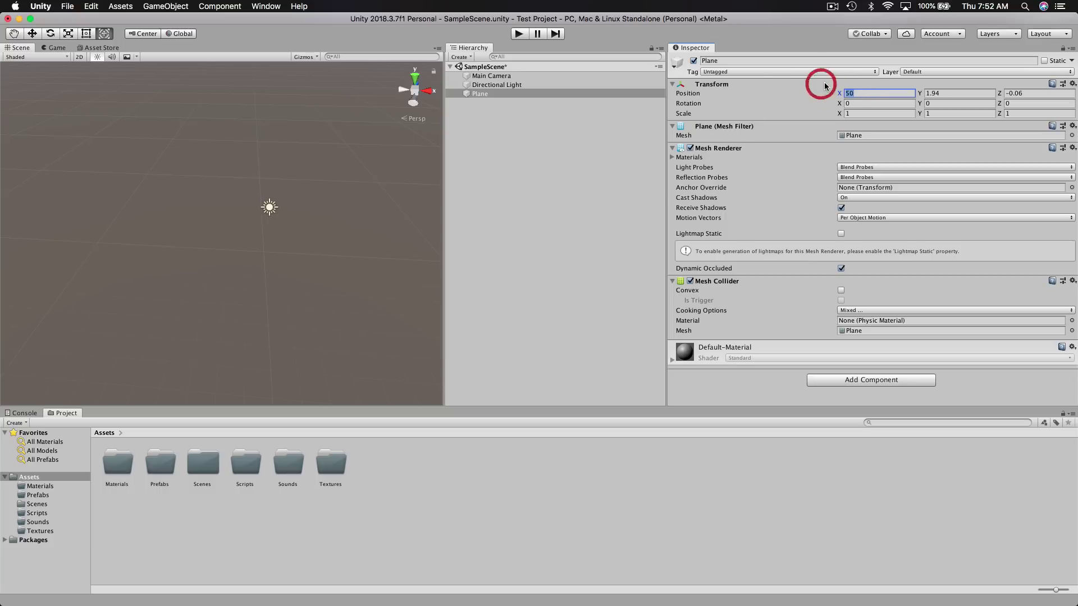
{"action": "type", "text": "0"}
{"action": "double_click", "coordinate": [951, 93]}
{"action": "type", "text": "0"}
{"action": "key", "text": "Return"}
{"action": "double_click", "coordinate": [1010, 94]}
{"action": "type", "text": "0"}
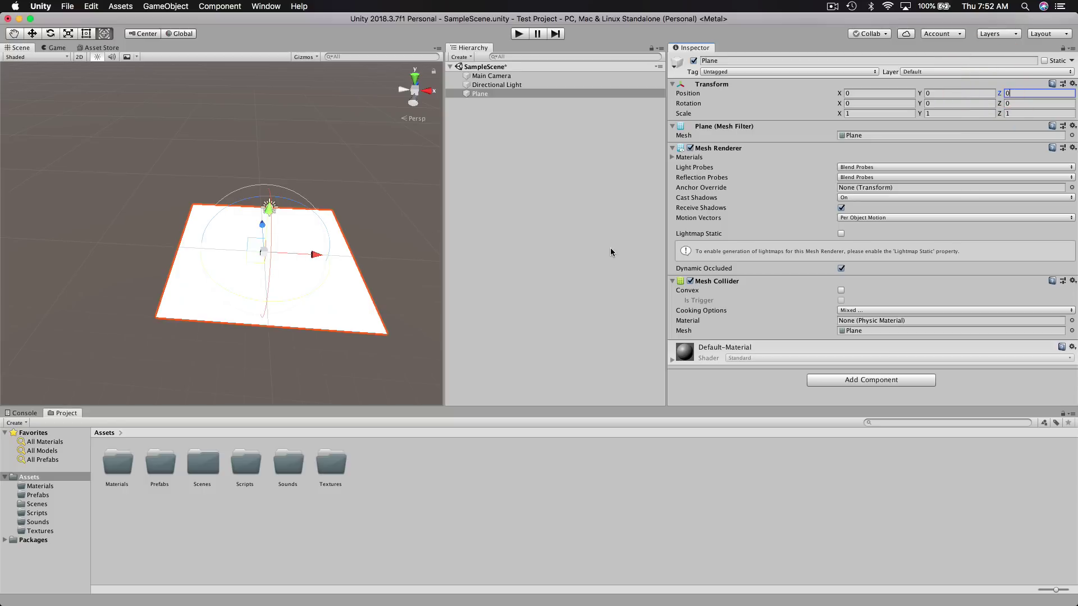
Set the plane's X position to 50 and reset its Transform component
{"action": "double_click", "coordinate": [859, 93]}
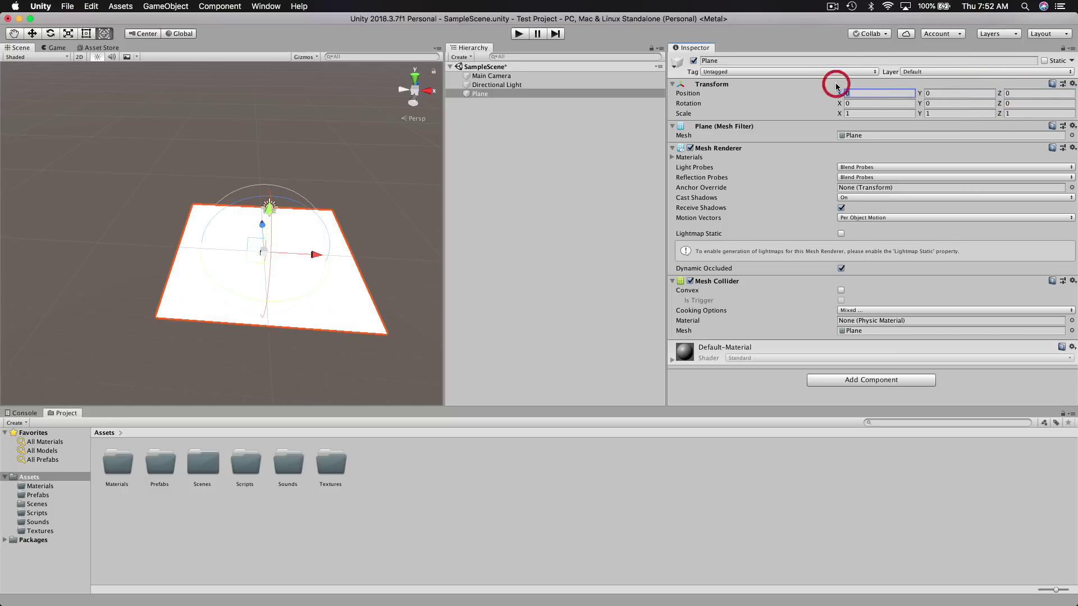
{"action": "type", "text": "50"}
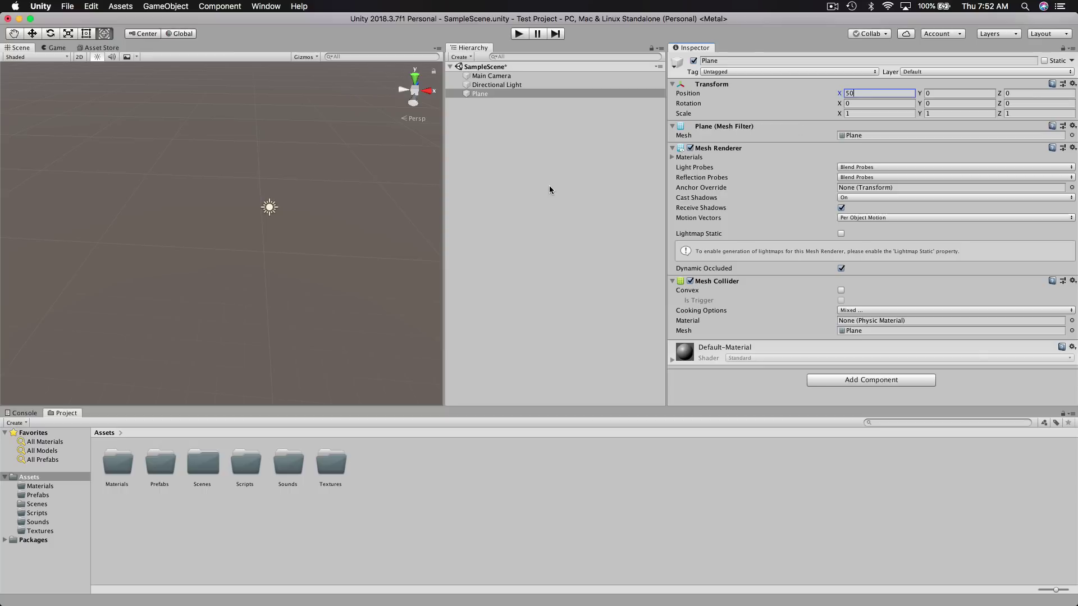
{"action": "right_click", "coordinate": [723, 88]}
{"action": "left_click", "coordinate": [755, 97]}
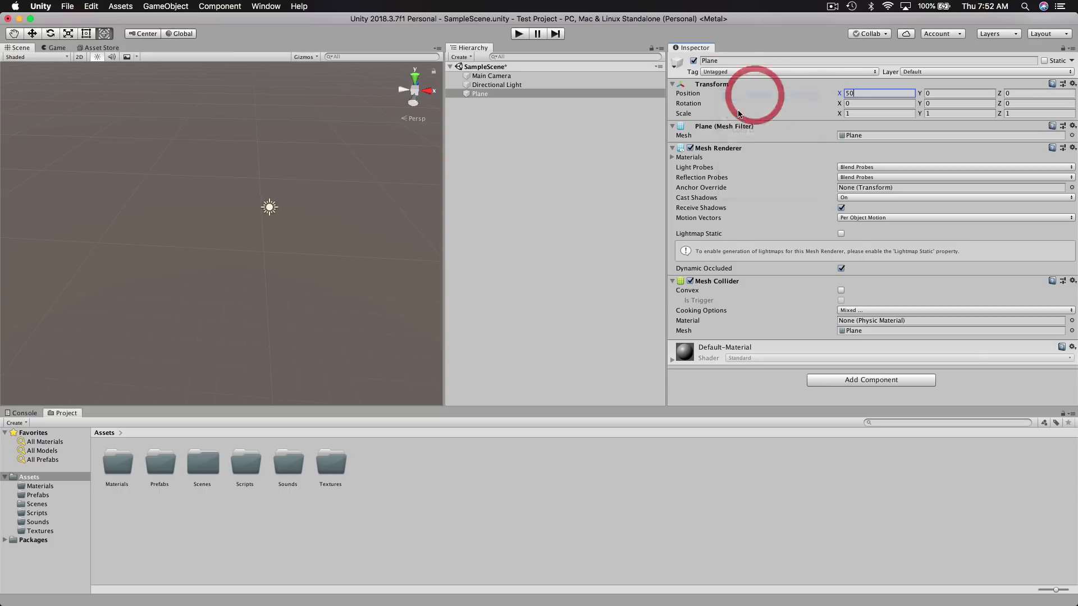
{"action": "left_click", "coordinate": [514, 248]}
{"action": "left_click", "coordinate": [300, 224]}
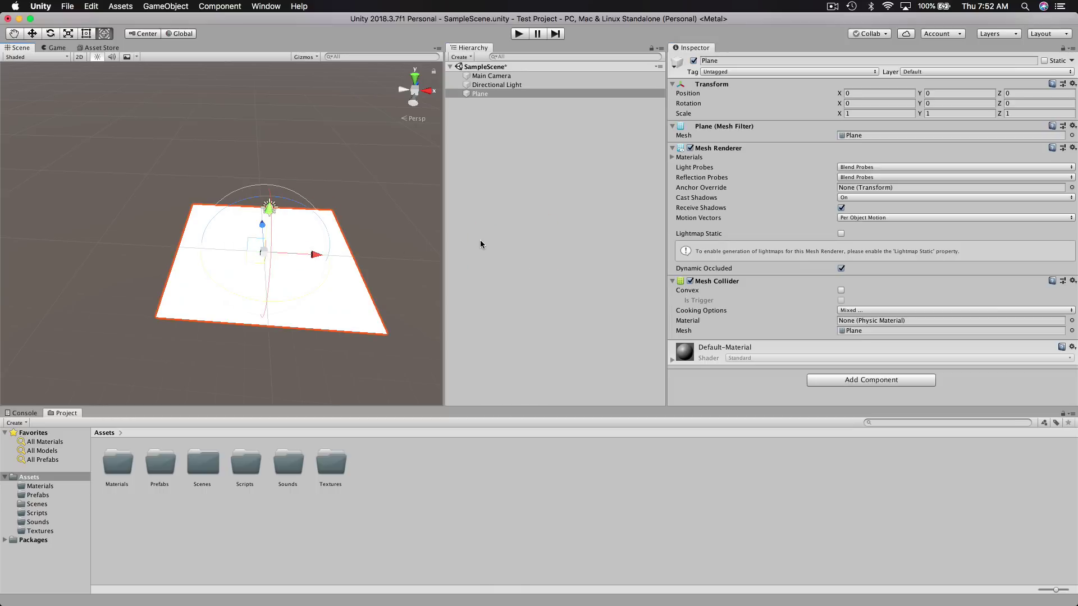
Slide the plane along the negative X axis in the scene, and set its X position back to 0
{"action": "left_click_drag", "start_coordinate": [316, 255], "coordinate": [230, 257]}
{"action": "left_click", "coordinate": [853, 93]}
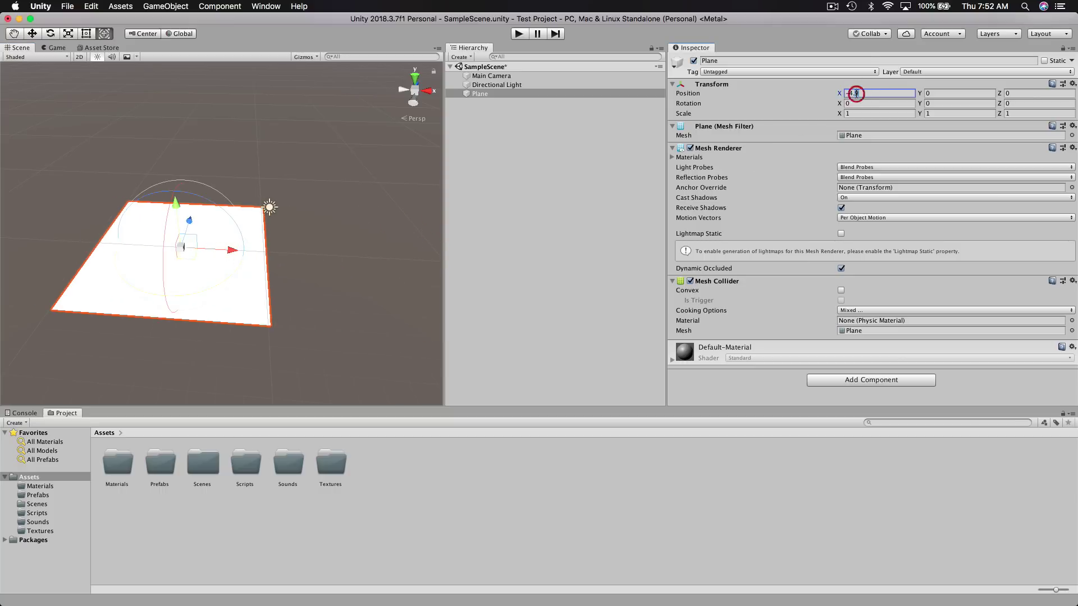
{"action": "left_click", "coordinate": [836, 80]}
{"action": "type", "text": "0"}
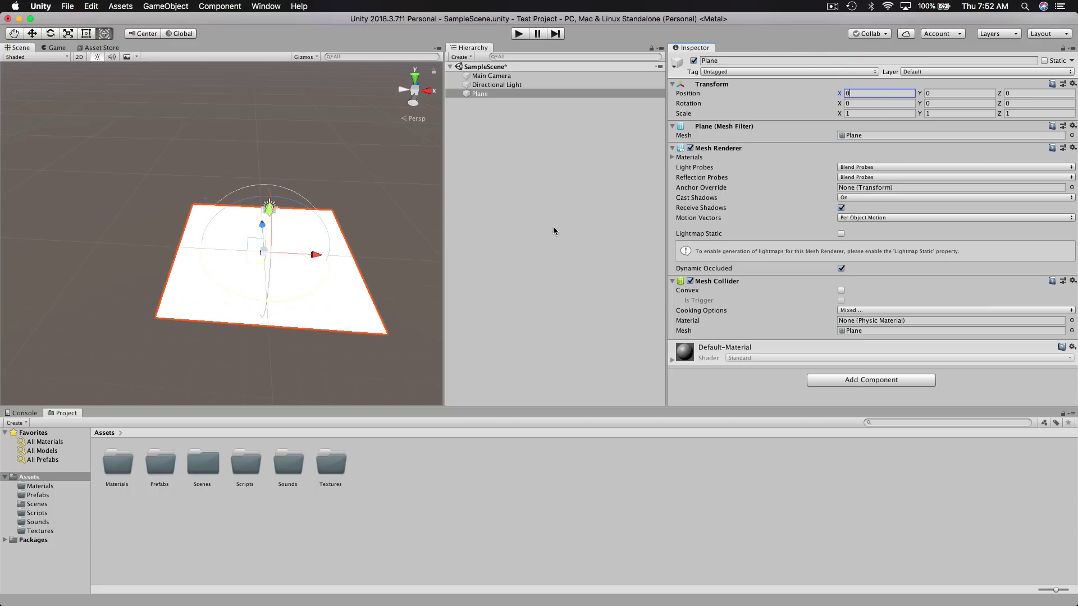
Shift the plane freehand to about Y -0.27, Z -0.11 and reset its Transform component
{"action": "left_click", "coordinate": [261, 229]}
{"action": "left_click_drag", "start_coordinate": [261, 229], "coordinate": [282, 215]}
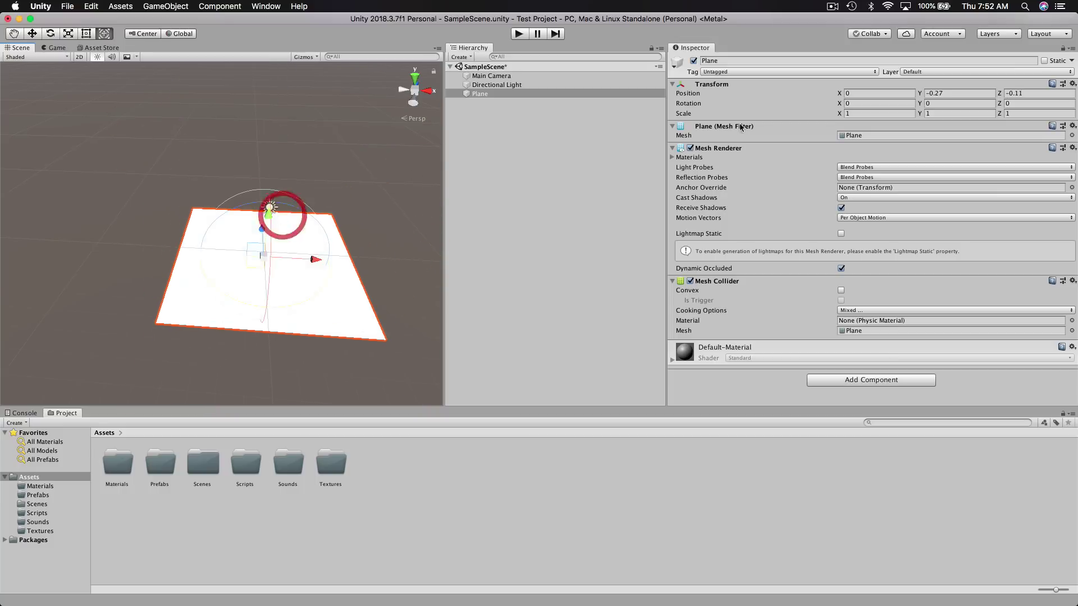
{"action": "right_click", "coordinate": [719, 85]}
{"action": "left_click", "coordinate": [731, 95]}
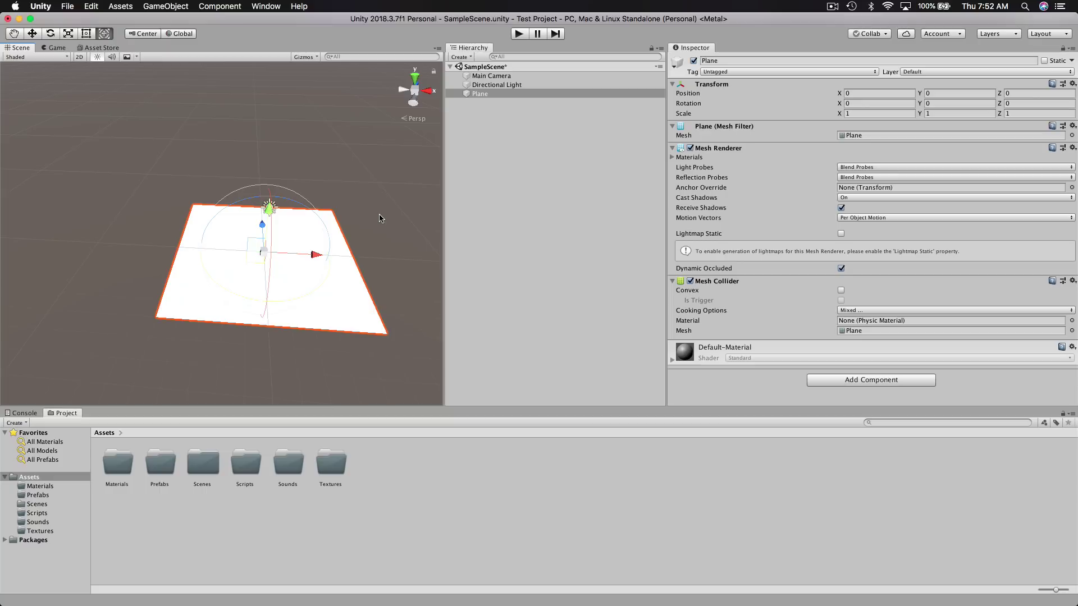
Run the scene in play mode and set the Game view resolution to Standalone (1024x768)
{"action": "left_click", "coordinate": [522, 35]}
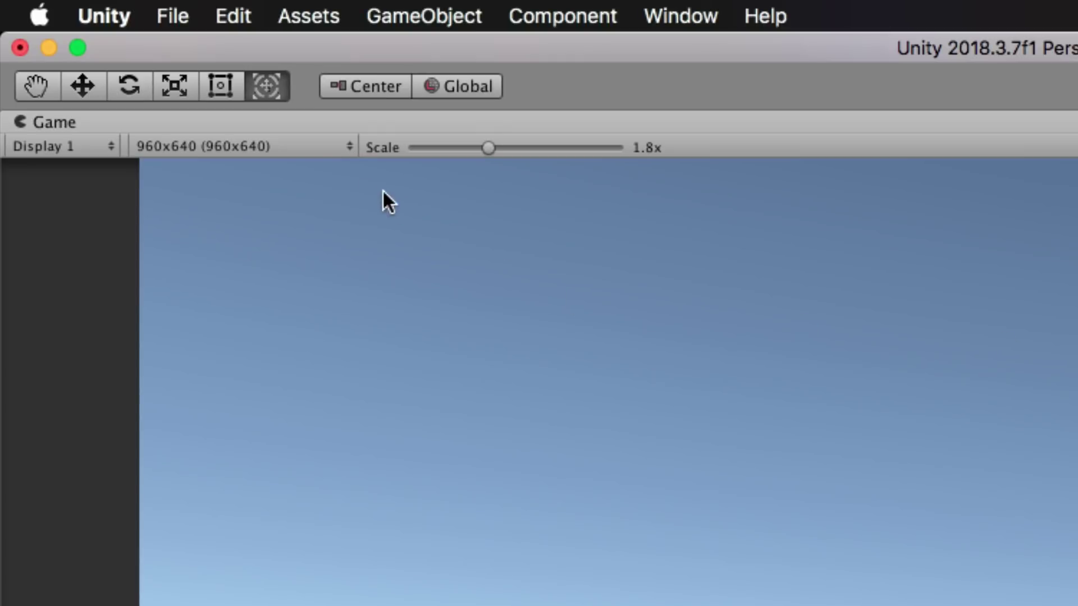
{"action": "left_click", "coordinate": [312, 147]}
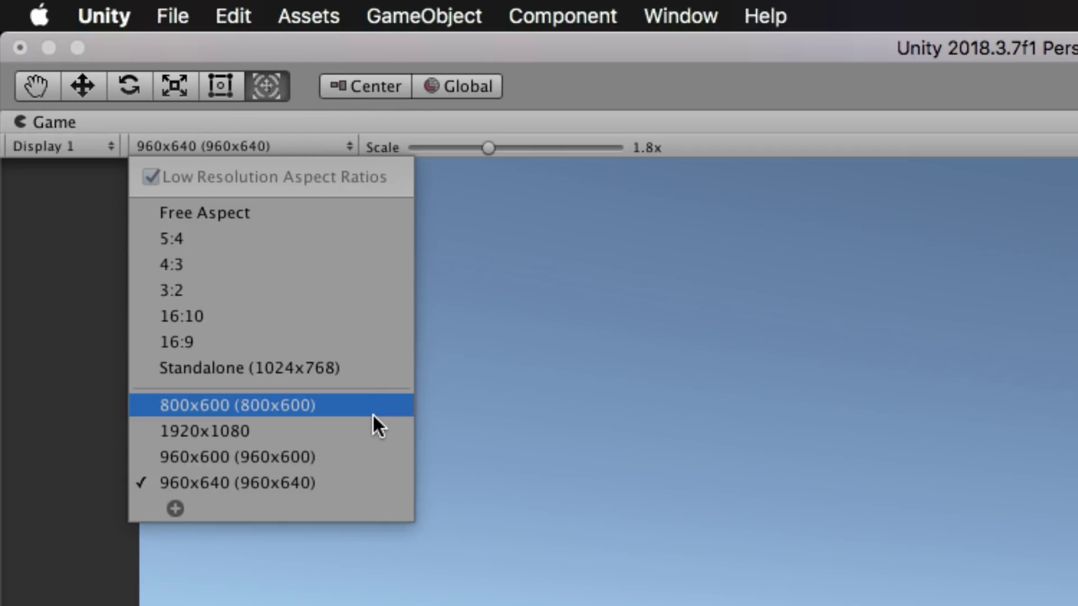
{"action": "left_click", "coordinate": [342, 370]}
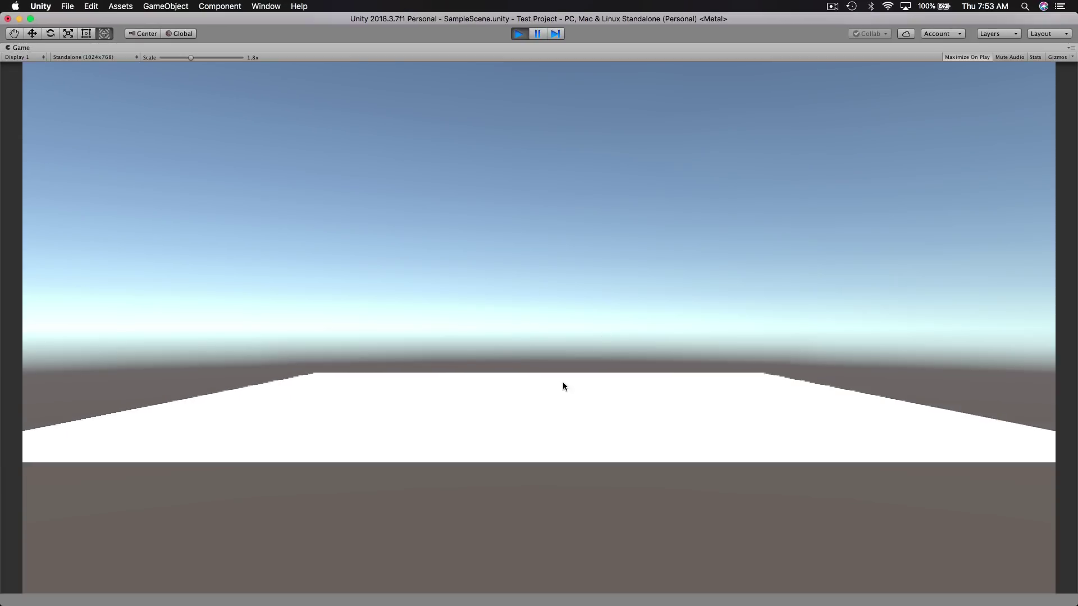
Reduce the Game view scale to 1x and stop play mode
{"action": "left_click", "coordinate": [94, 58]}
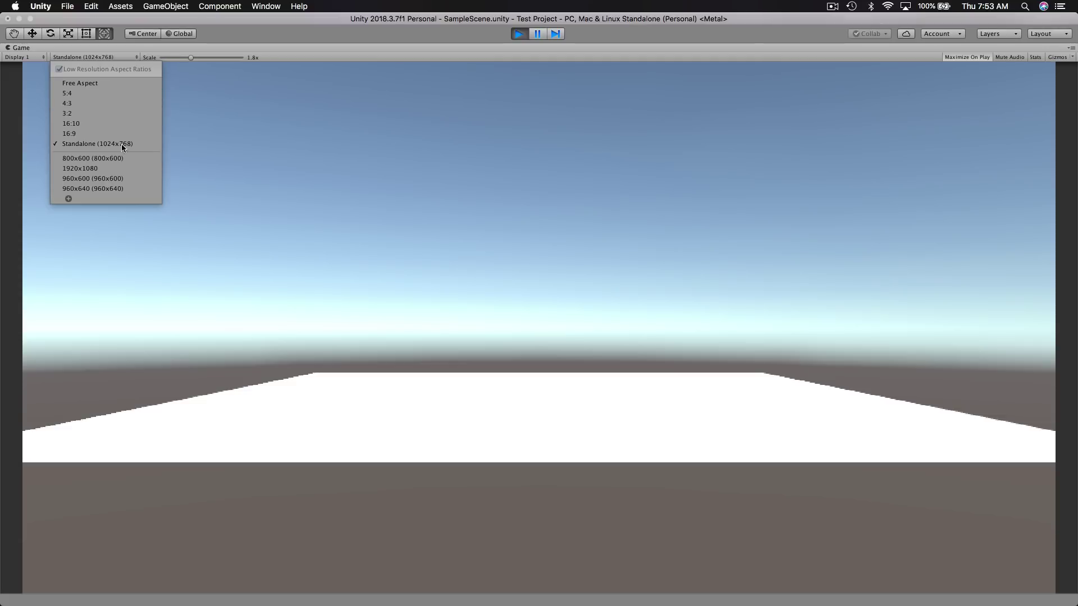
{"action": "left_click", "coordinate": [243, 112]}
{"action": "left_click_drag", "start_coordinate": [190, 58], "coordinate": [145, 60]}
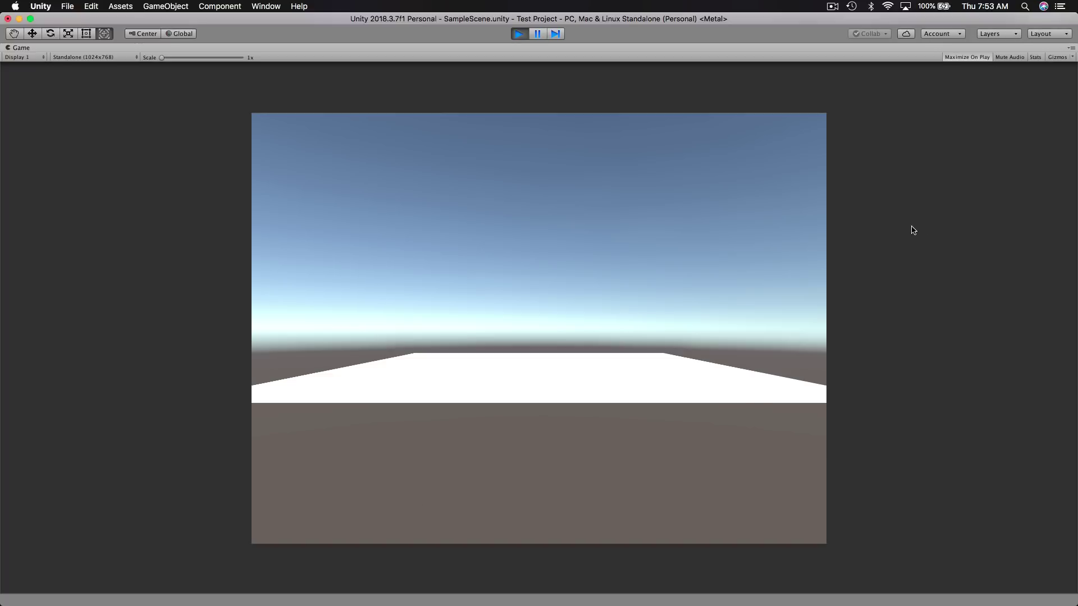
{"action": "left_click", "coordinate": [520, 35]}
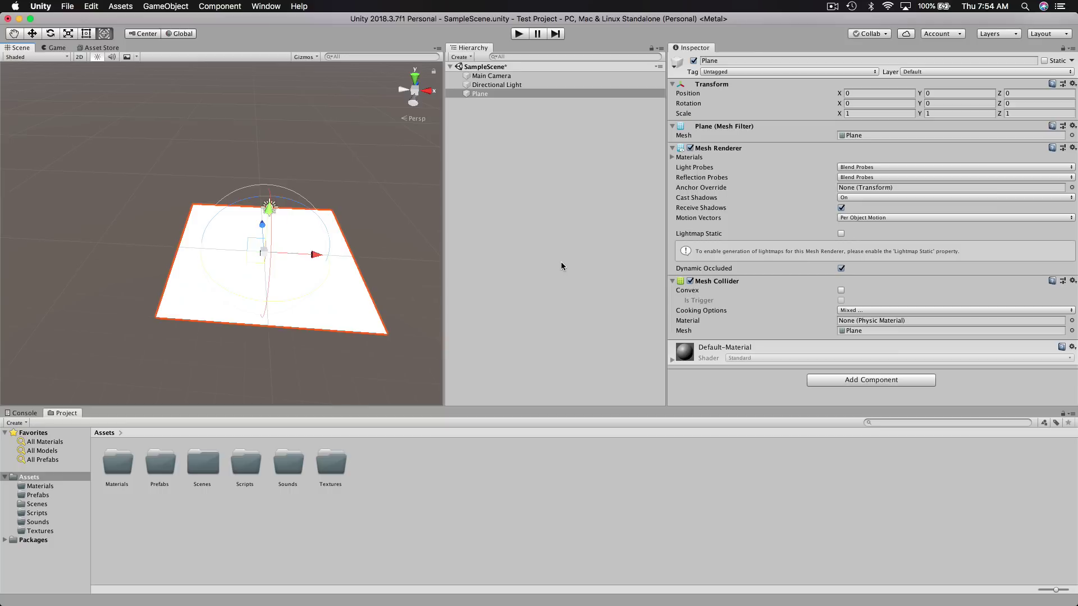
Create a new material in the Materials folder and name it blueMaterial
{"action": "left_click", "coordinate": [522, 513]}
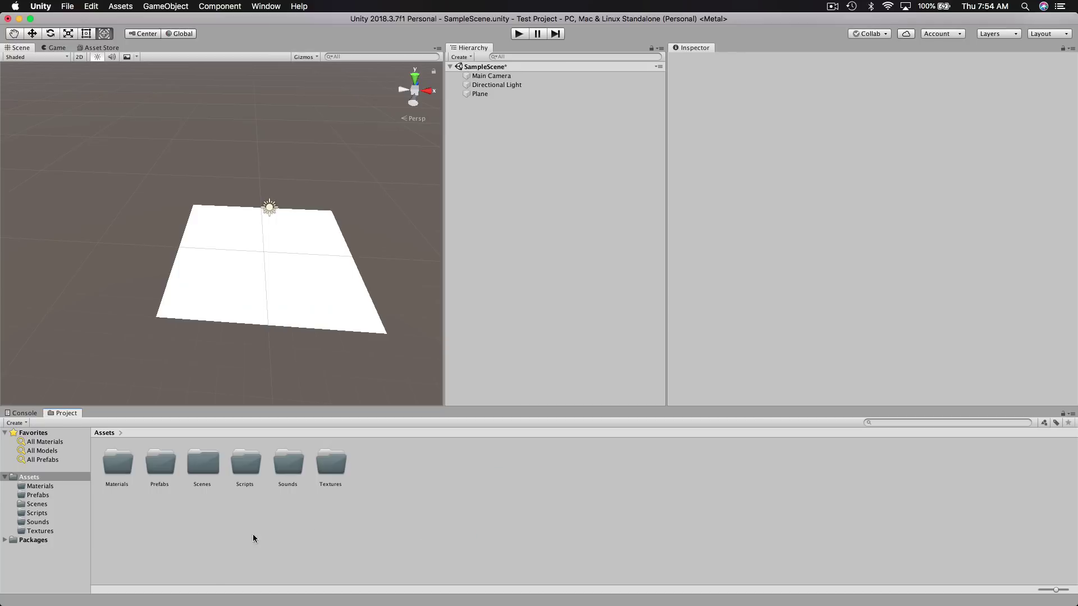
{"action": "double_click", "coordinate": [118, 466]}
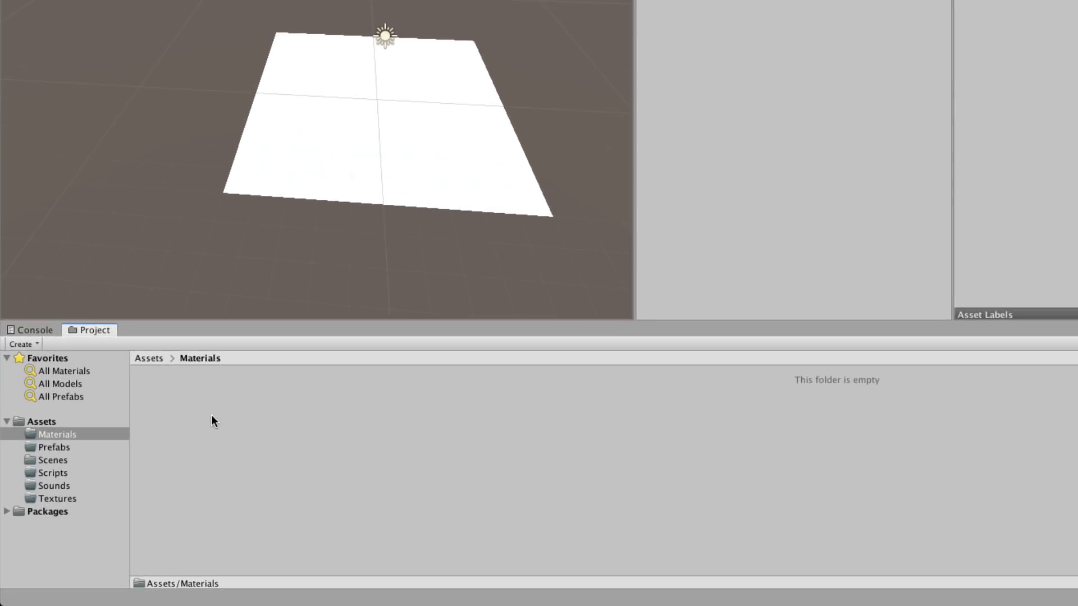
{"action": "right_click", "coordinate": [211, 415]}
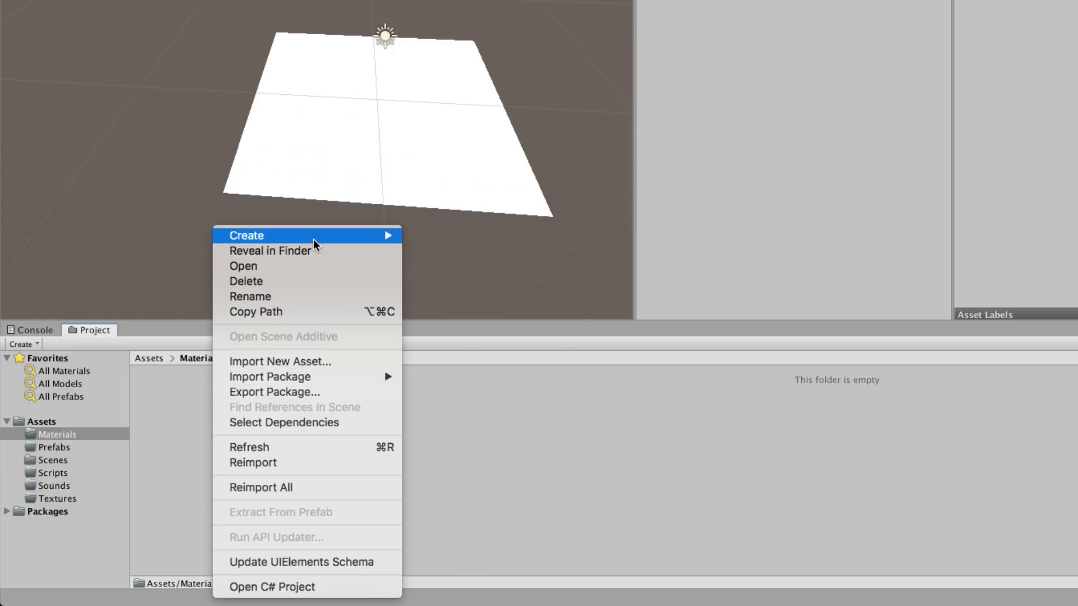
{"action": "mouse_move", "coordinate": [316, 243]}
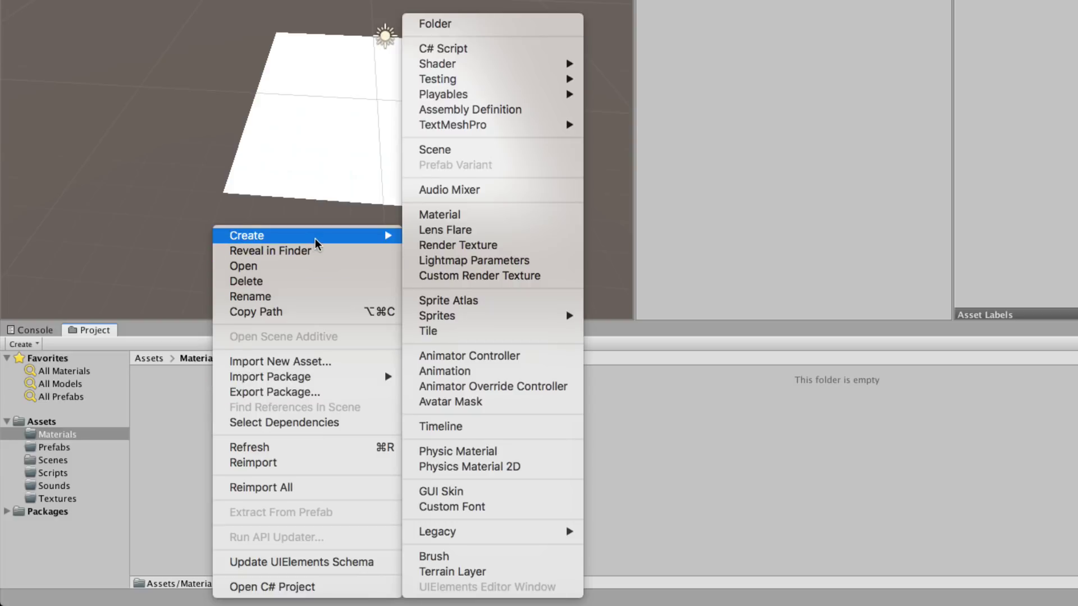
{"action": "left_click", "coordinate": [491, 219]}
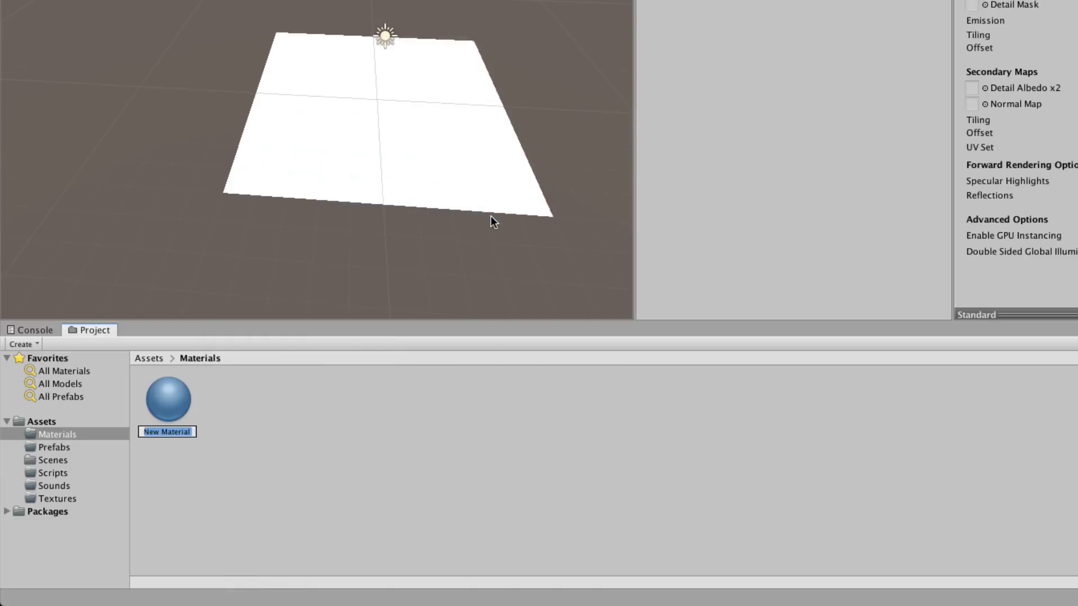
{"action": "type", "text": "Blue"}
{"action": "key", "text": "BackSpace"}
{"action": "key", "text": "BackSpace"}
{"action": "key", "text": "BackSpace"}
{"action": "key", "text": "BackSpace"}
{"action": "type", "text": "blueMaterial"}
{"action": "key", "text": "Return"}
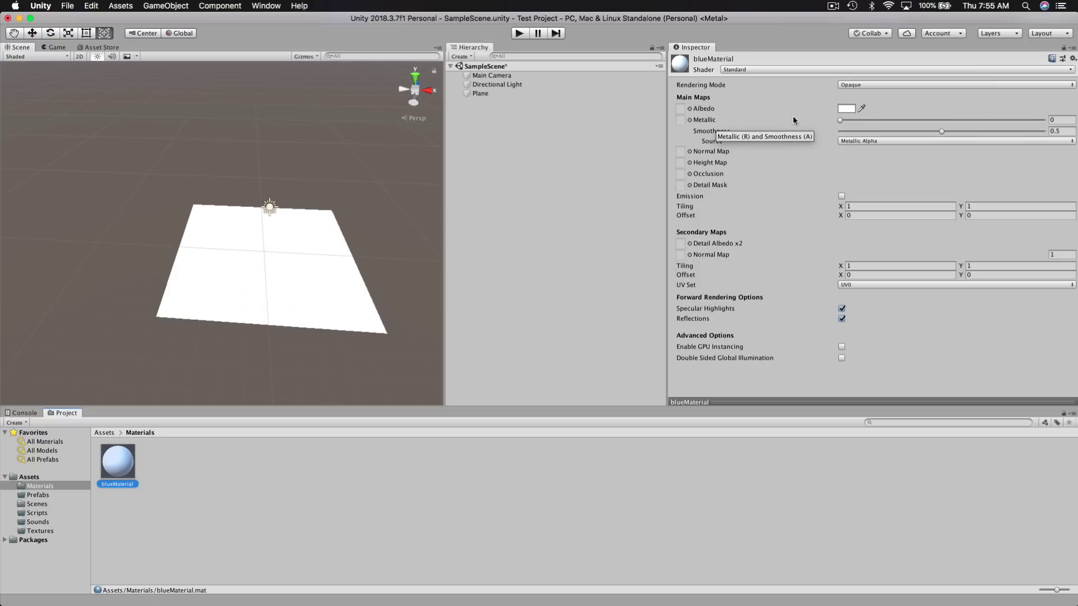
Set the albedo color of blueMaterial to a saturated blue, about hex 0504FF
{"action": "left_click", "coordinate": [844, 108]}
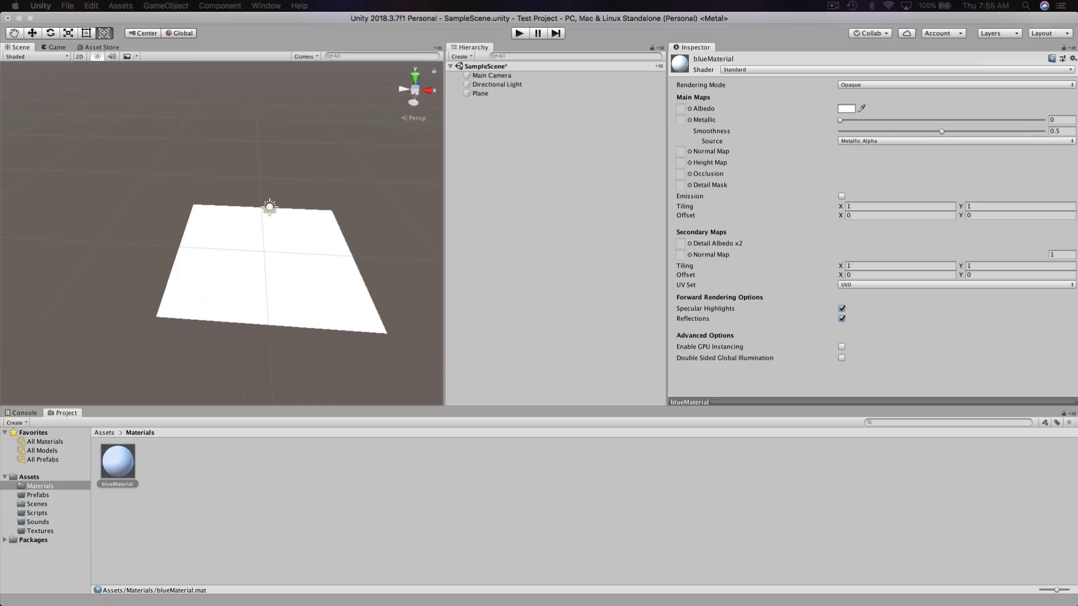
{"action": "left_click_drag", "start_coordinate": [177, 89], "coordinate": [595, 106]}
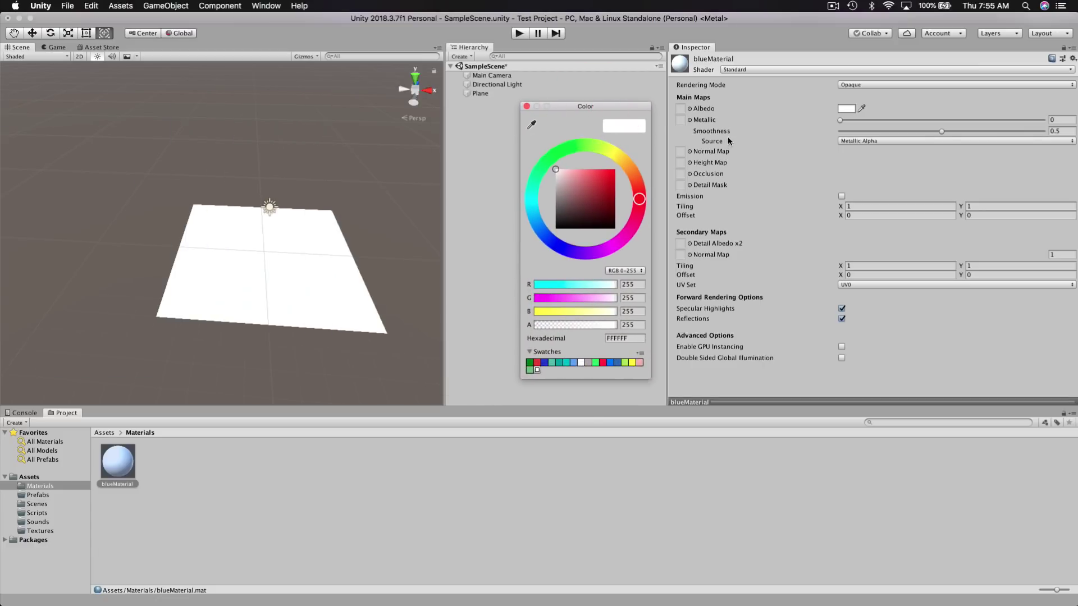
{"action": "left_click", "coordinate": [559, 245]}
{"action": "left_click_drag", "start_coordinate": [583, 202], "coordinate": [615, 169]}
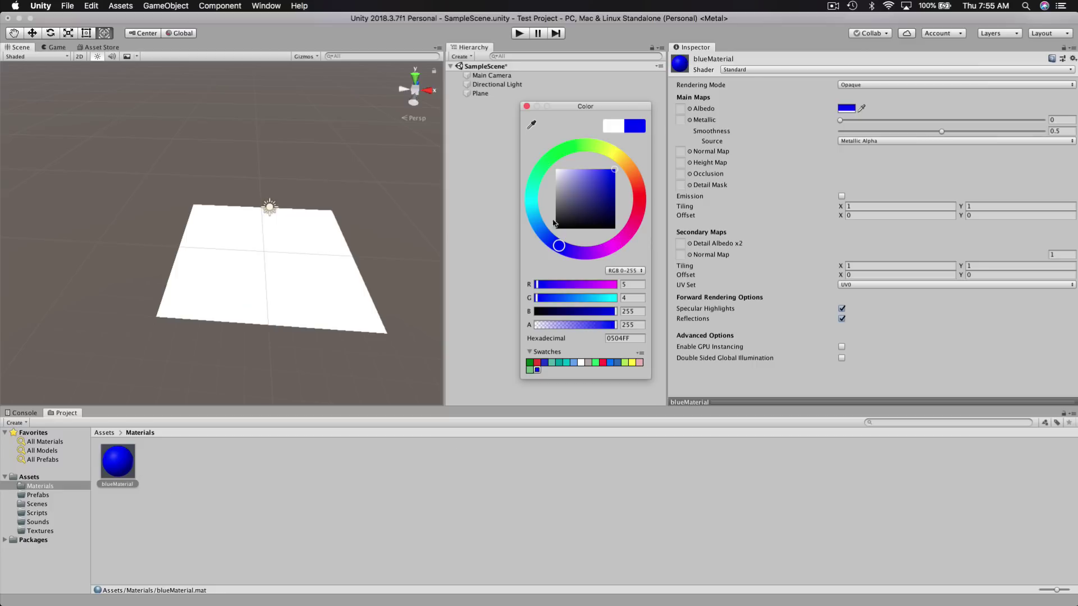
{"action": "left_click", "coordinate": [527, 107]}
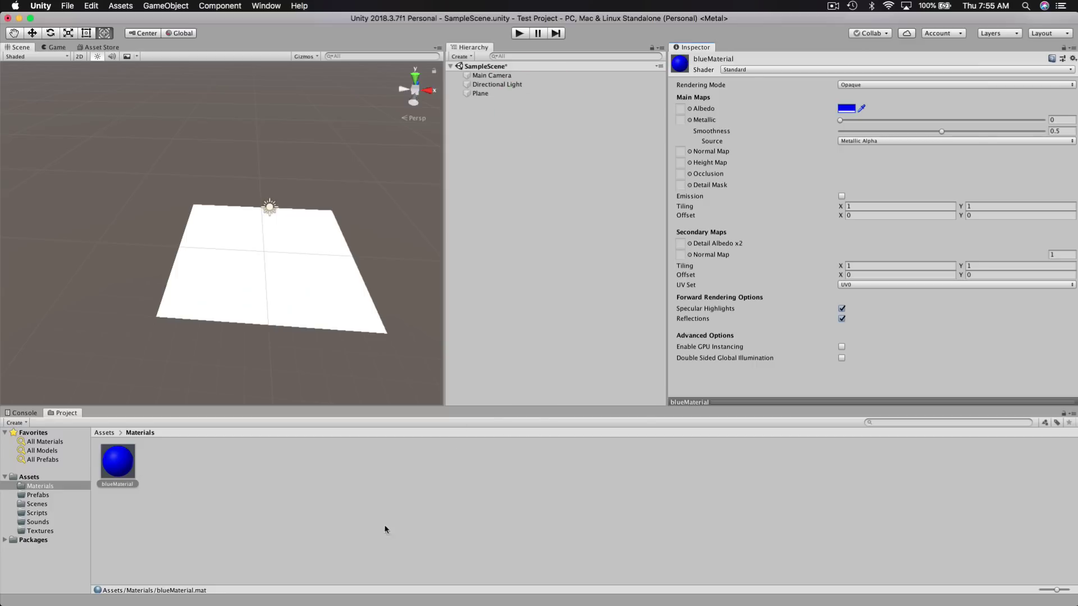
Apply blueMaterial to the plane in the scene and save the scene
{"action": "left_click", "coordinate": [301, 504]}
{"action": "left_click_drag", "start_coordinate": [123, 469], "coordinate": [279, 291]}
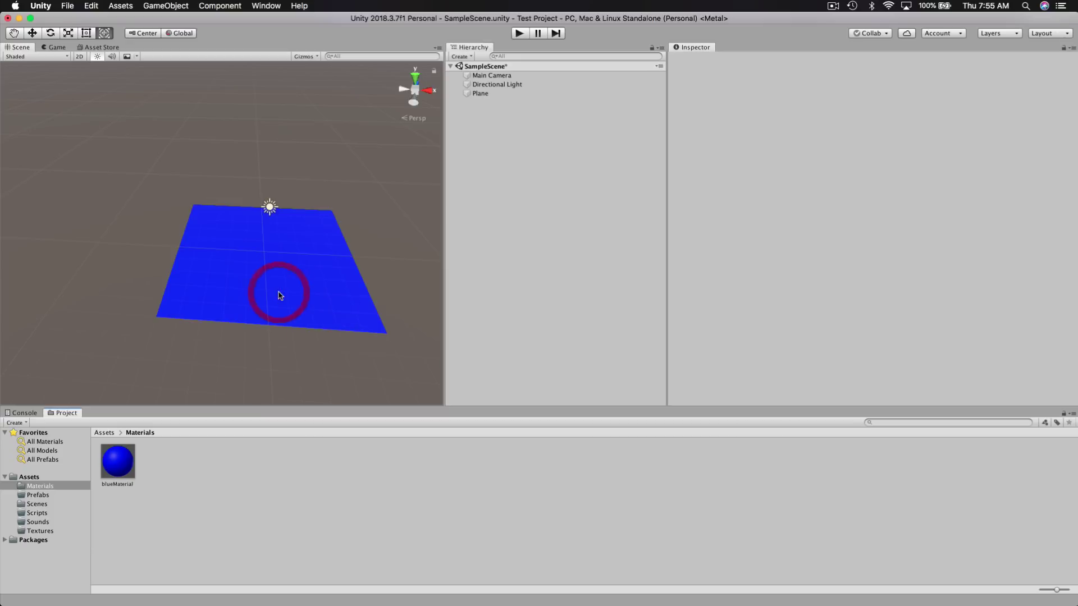
{"action": "left_click", "coordinate": [361, 503]}
{"action": "left_click", "coordinate": [279, 275]}
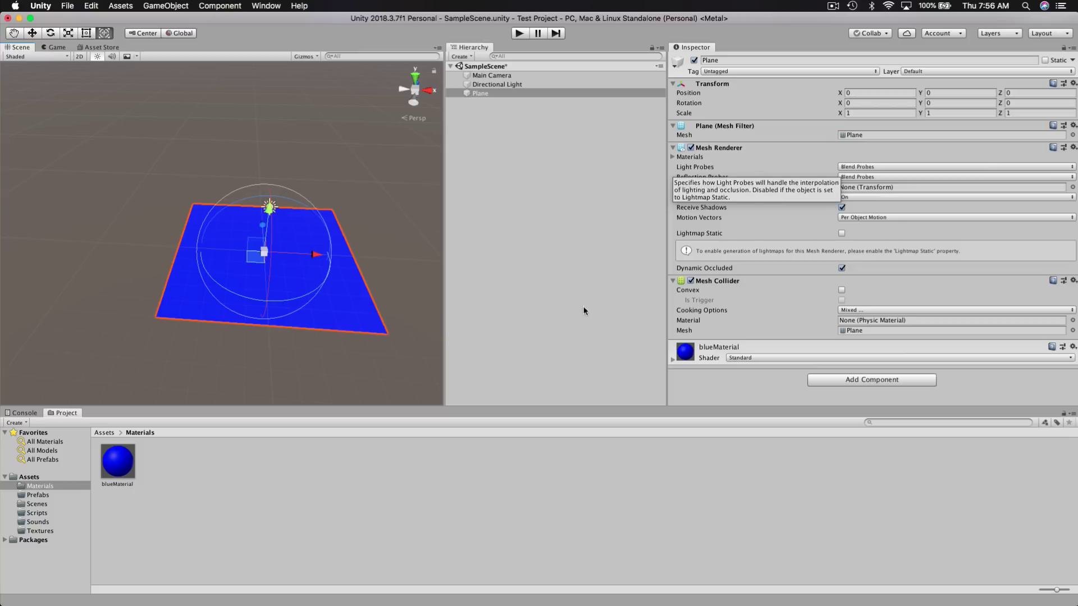
{"action": "left_click", "coordinate": [531, 157]}
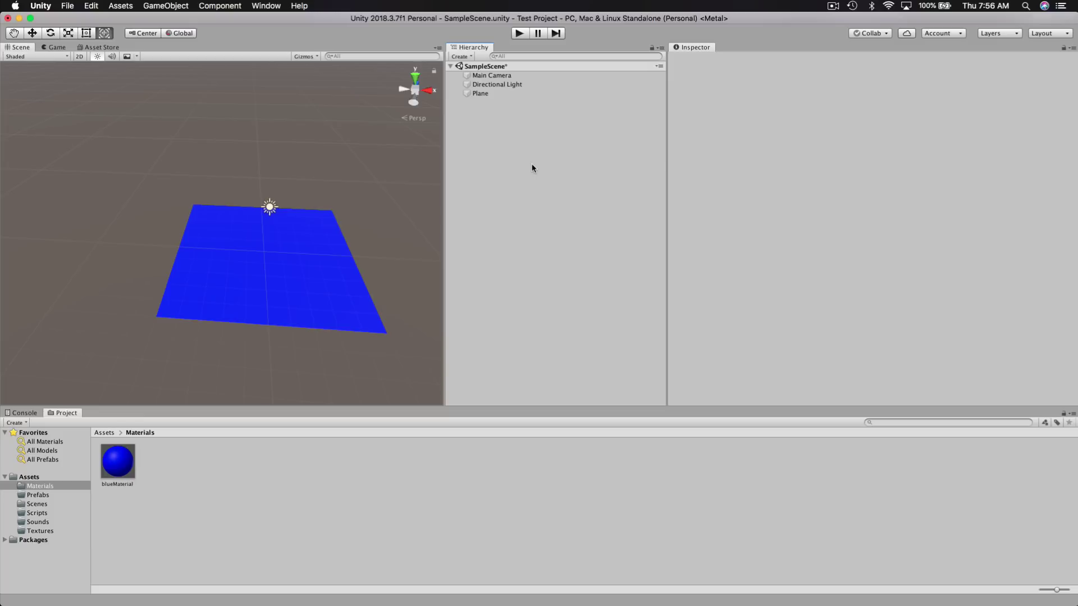
{"action": "key", "text": "super+s"}
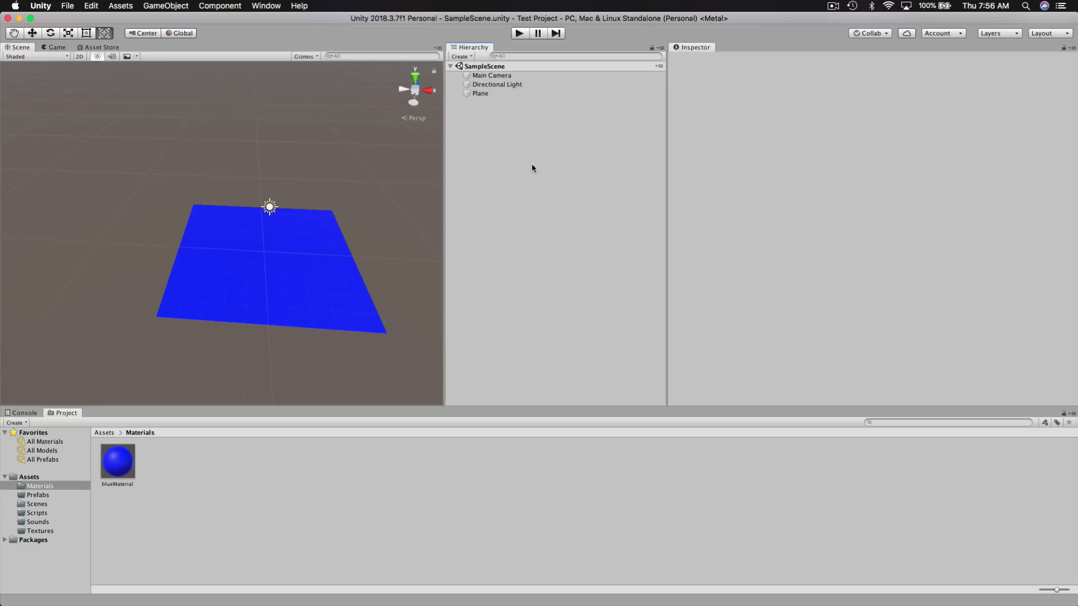
Add a UI Canvas to the scene and frame it in the Scene view
{"action": "right_click", "coordinate": [514, 140]}
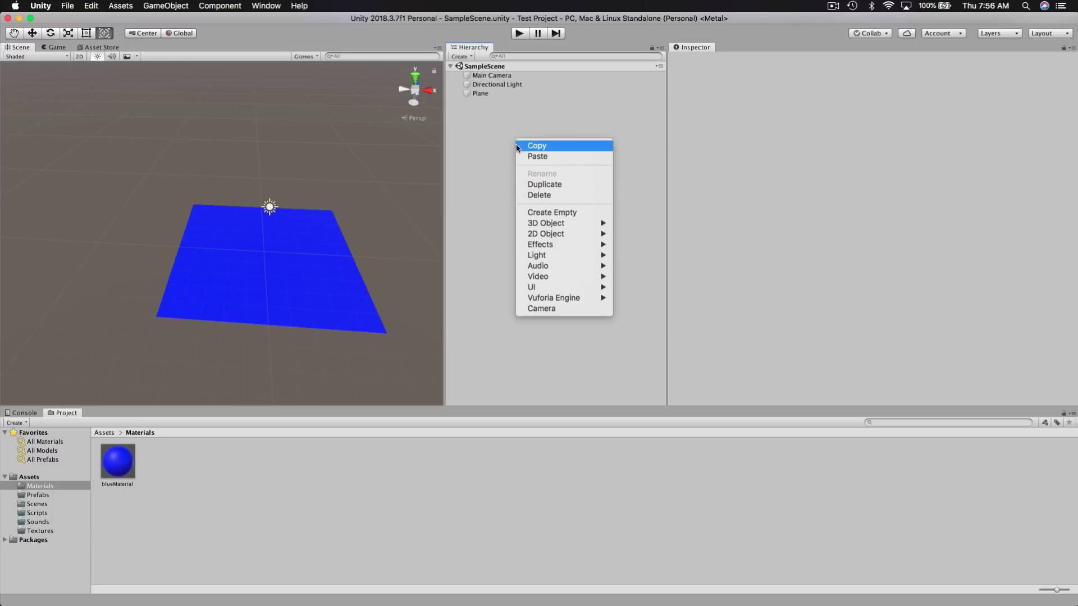
{"action": "mouse_move", "coordinate": [578, 289]}
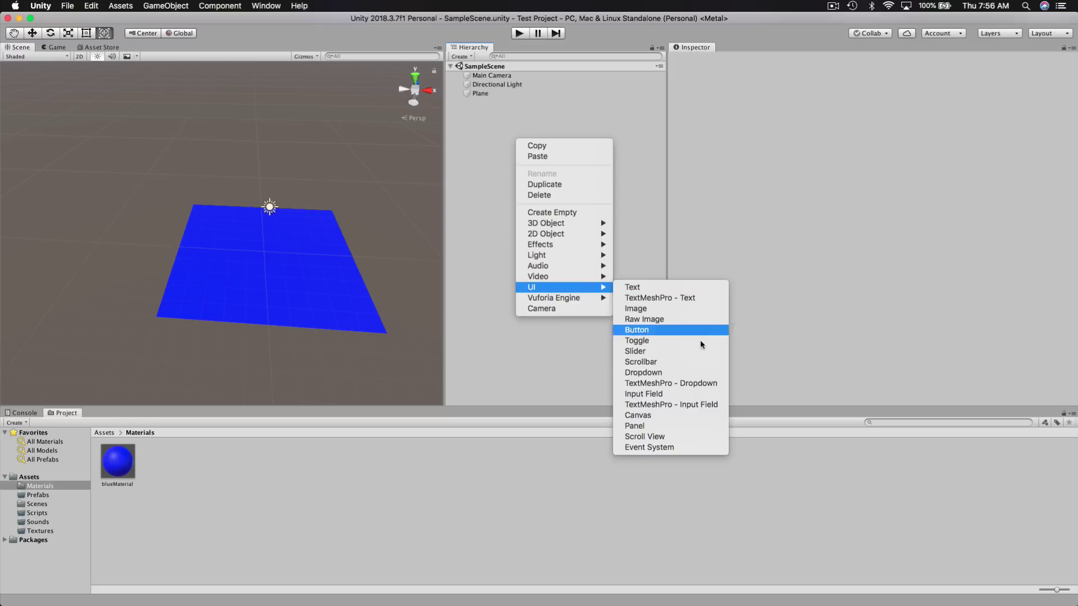
{"action": "left_click", "coordinate": [706, 415]}
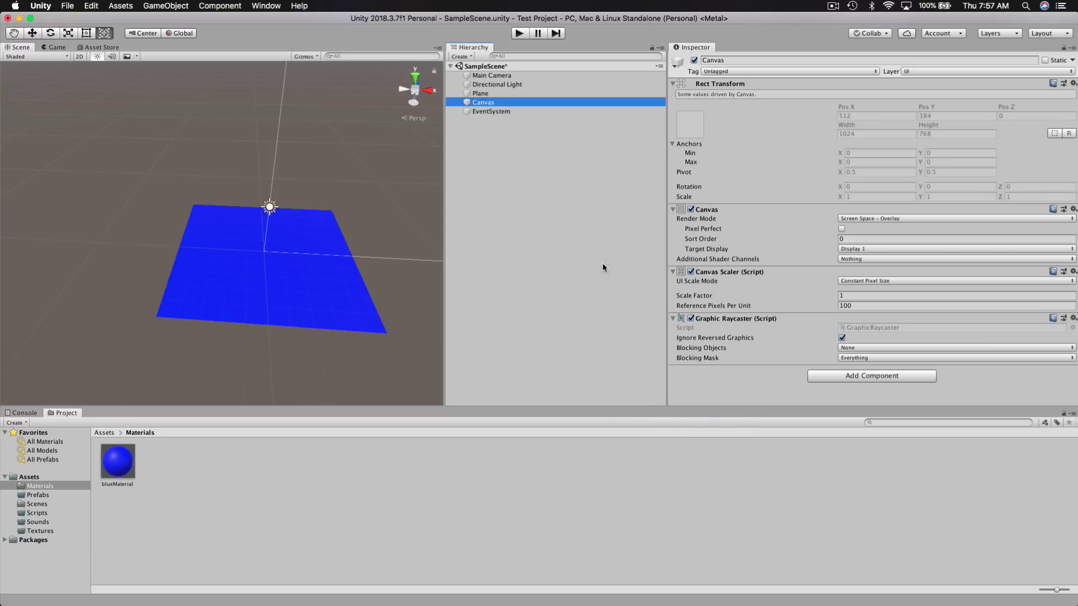
{"action": "double_click", "coordinate": [511, 106]}
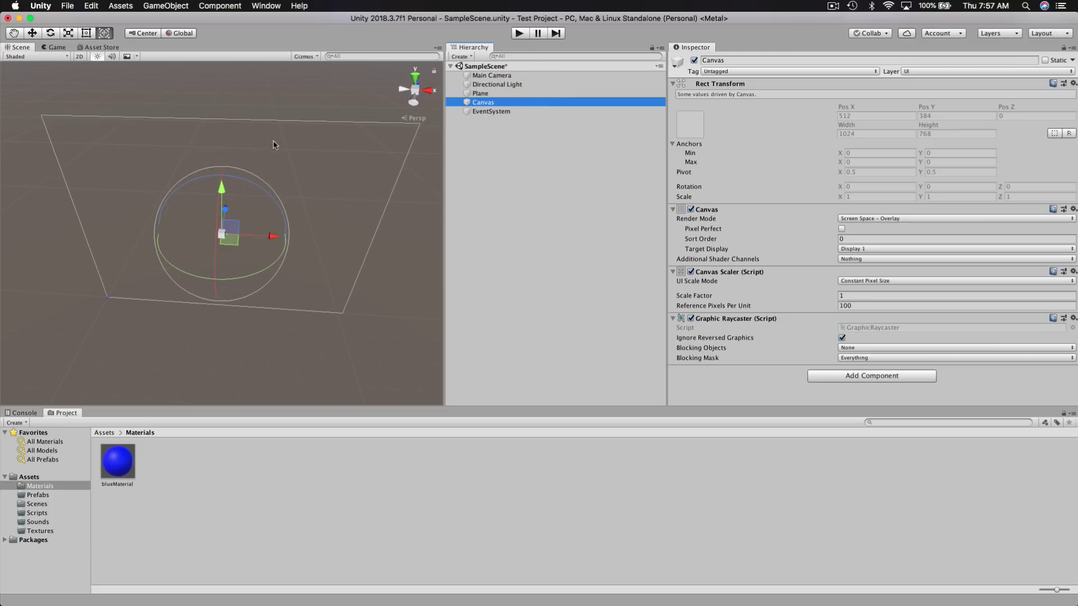
{"action": "left_click", "coordinate": [304, 259]}
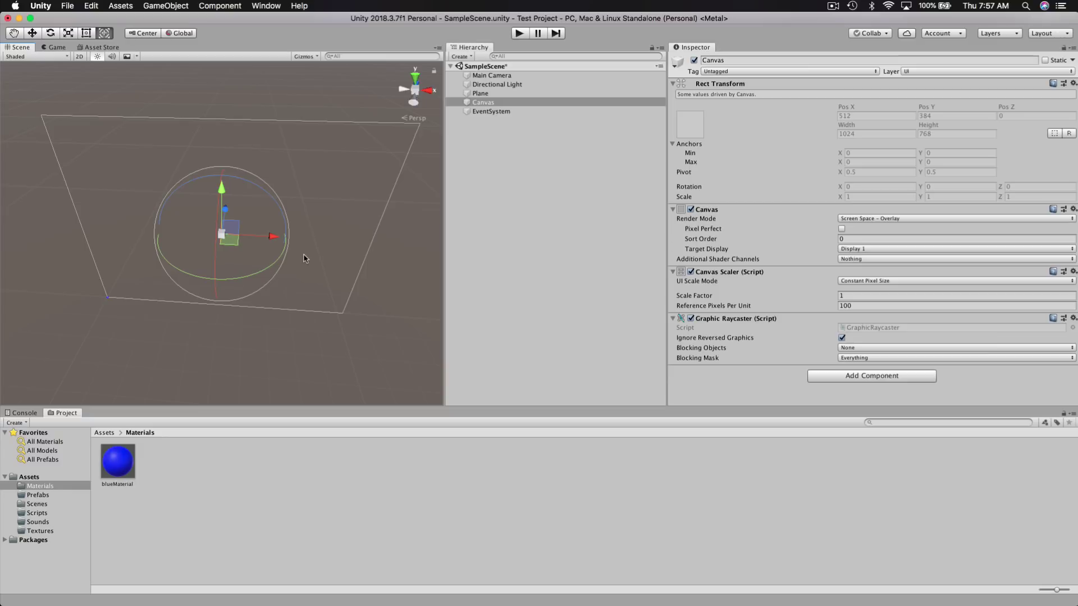
Add a UI Button as a child of the Canvas
{"action": "left_click", "coordinate": [509, 103]}
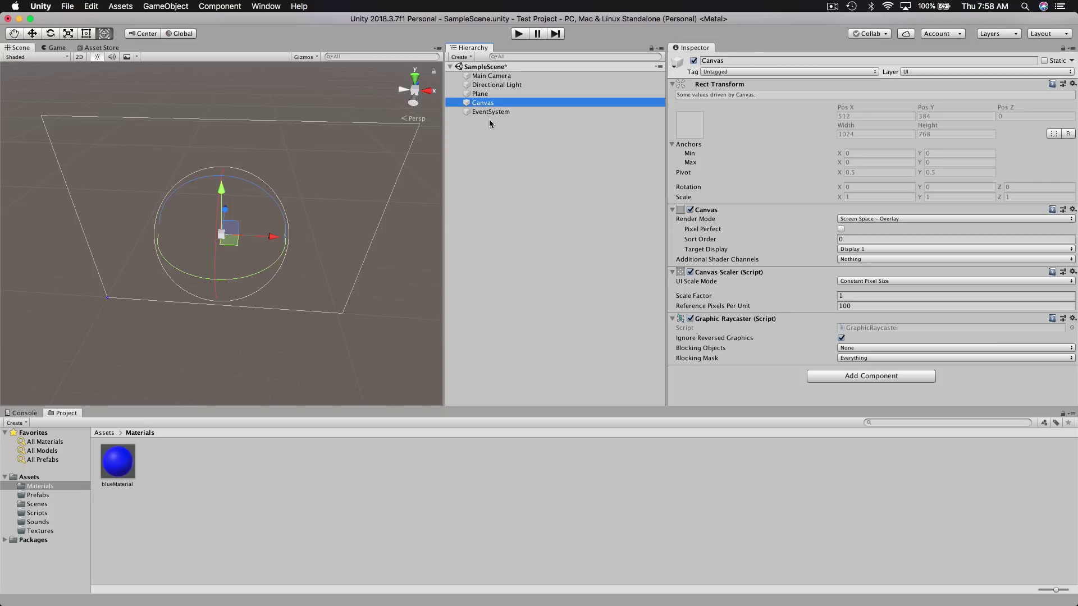
{"action": "left_click", "coordinate": [507, 106]}
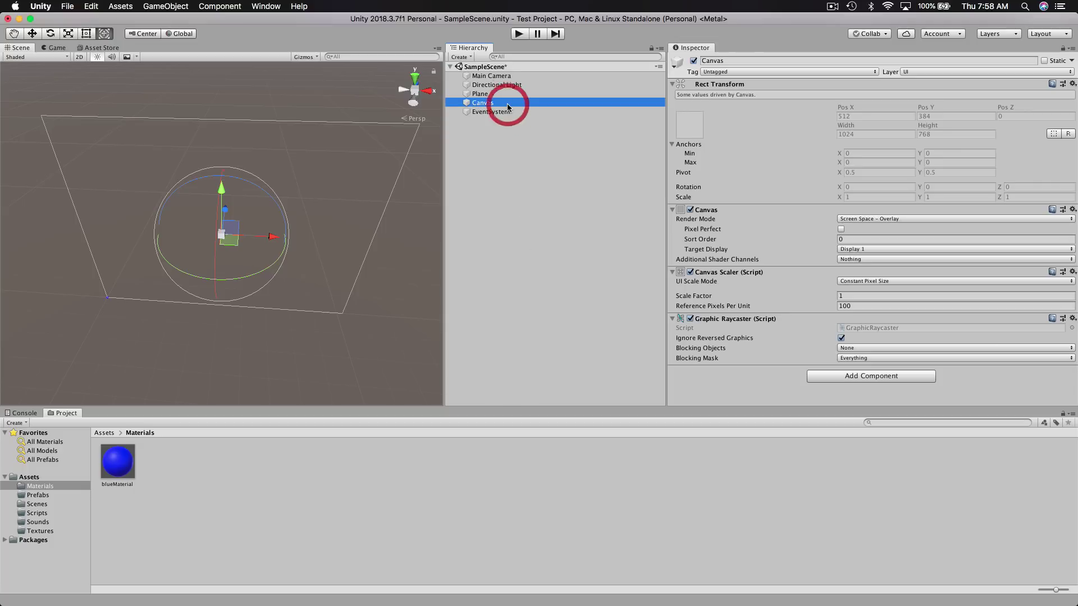
{"action": "left_click", "coordinate": [520, 111]}
{"action": "left_click", "coordinate": [501, 106]}
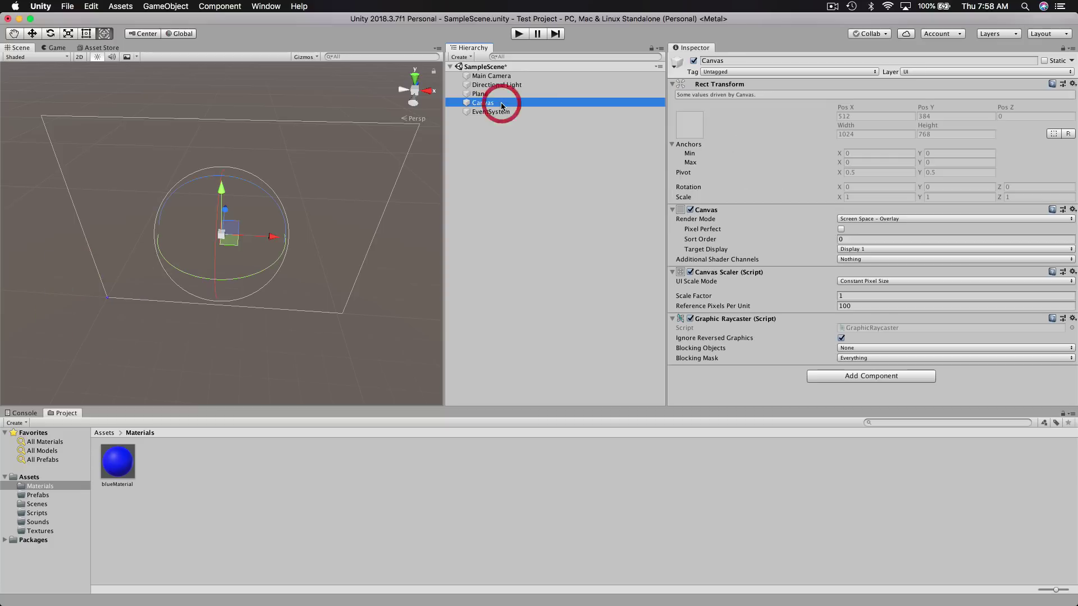
{"action": "right_click", "coordinate": [507, 104]}
{"action": "mouse_move", "coordinate": [568, 244]}
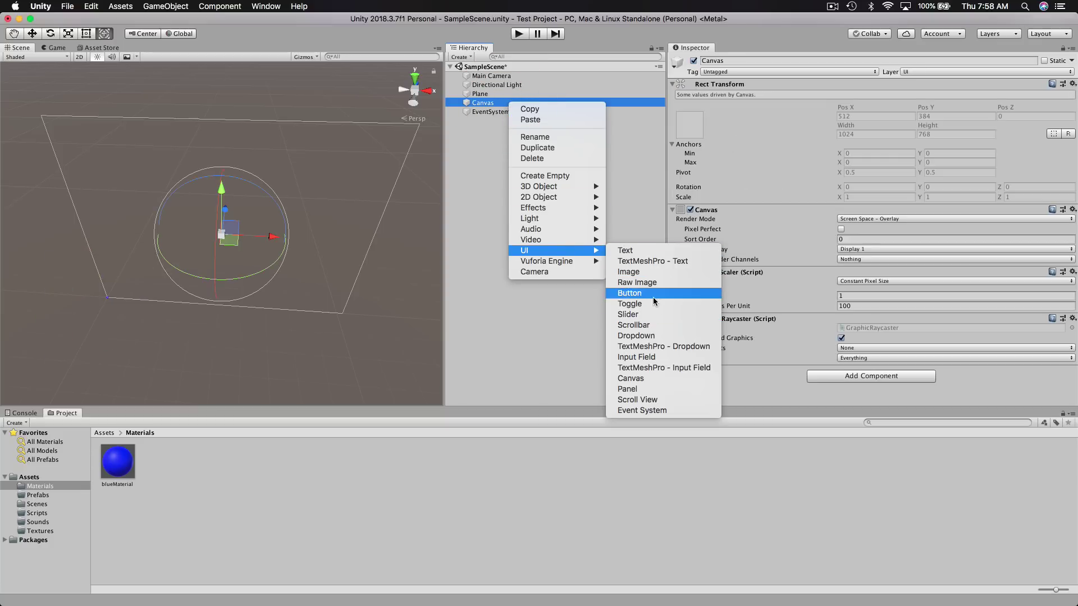
{"action": "left_click", "coordinate": [652, 293]}
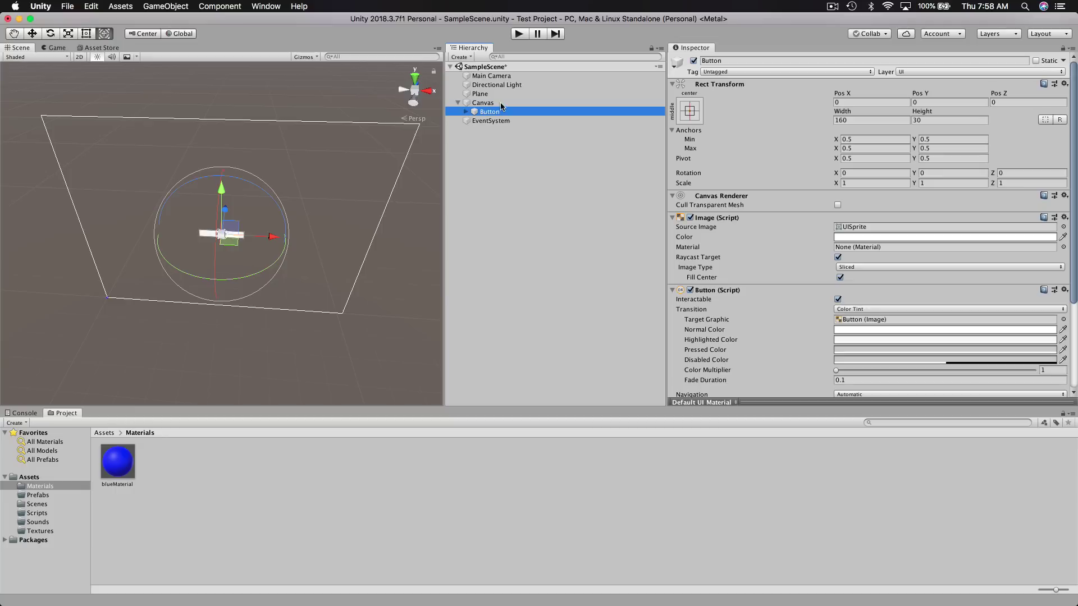
Slide the button freehand along the X axis to about -813 and reset its Rect Transform component
{"action": "left_click_drag", "start_coordinate": [273, 236], "coordinate": [43, 246]}
{"action": "left_click", "coordinate": [847, 103]}
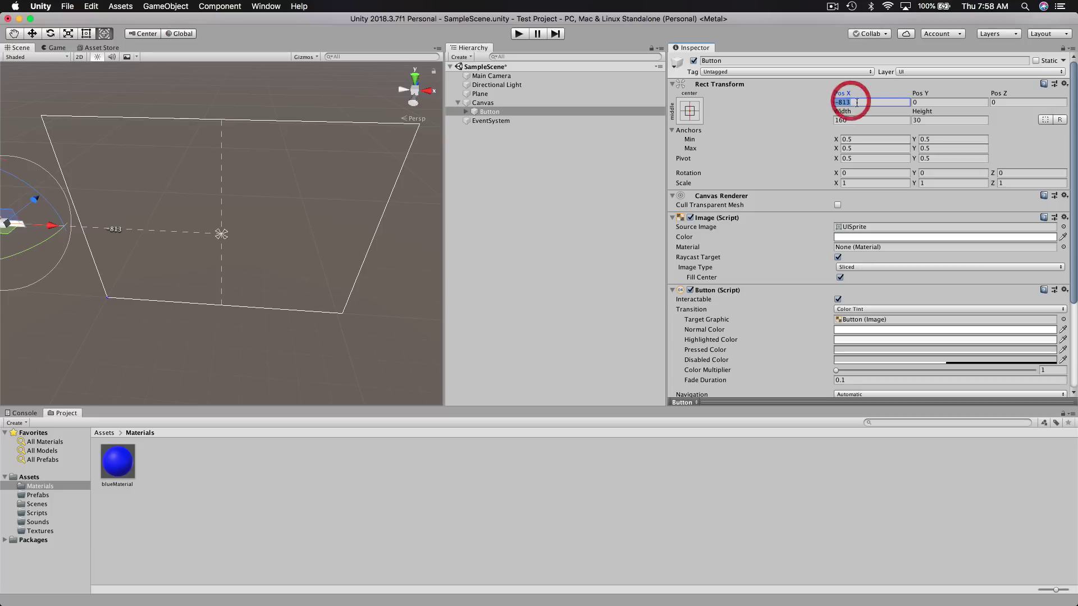
{"action": "right_click", "coordinate": [730, 86]}
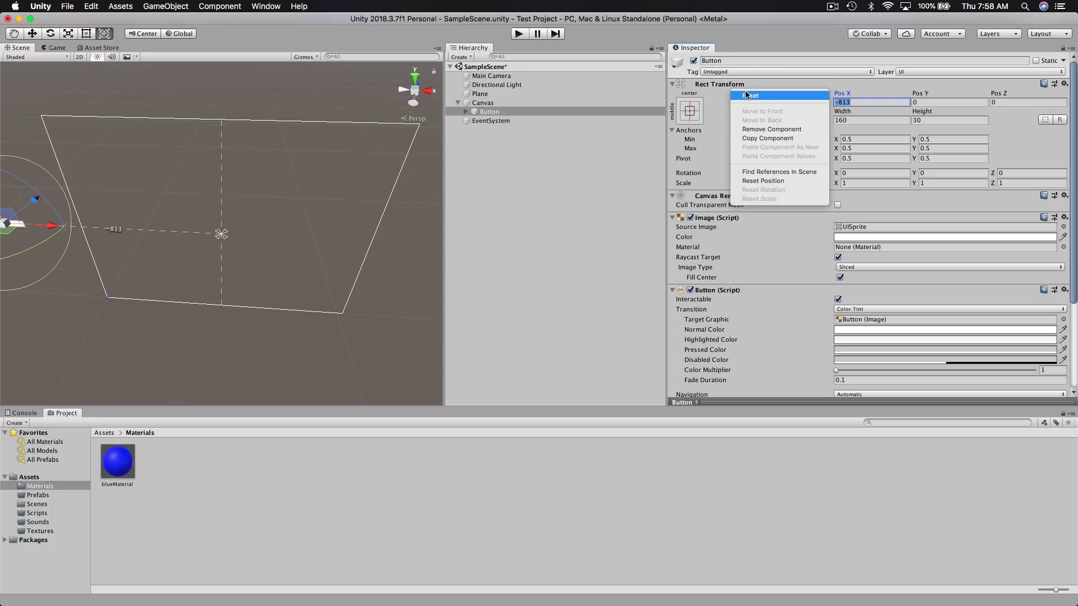
{"action": "left_click", "coordinate": [750, 96]}
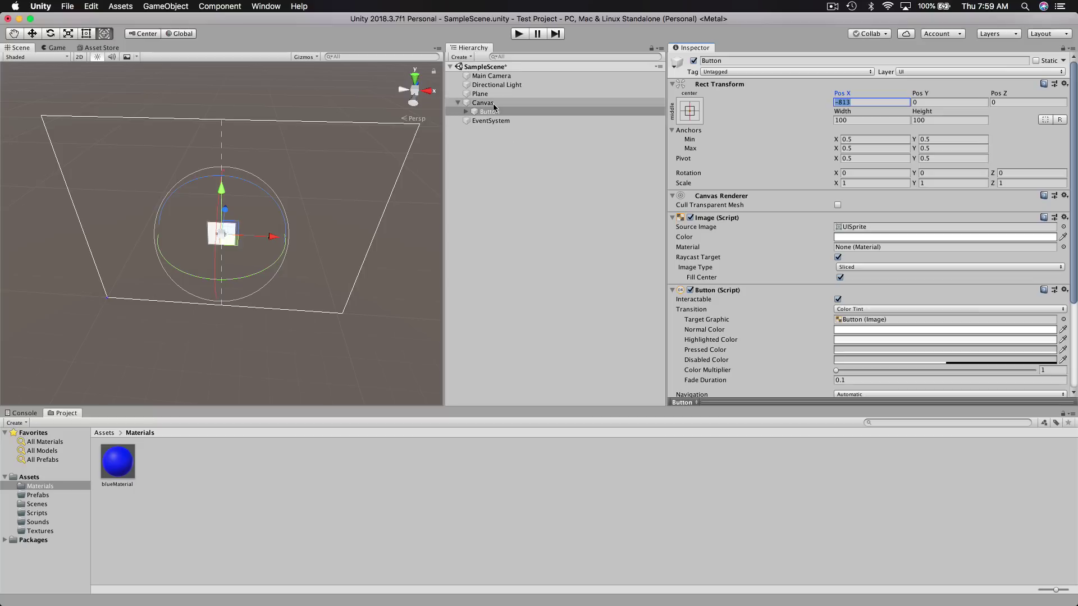
{"action": "left_click", "coordinate": [508, 251]}
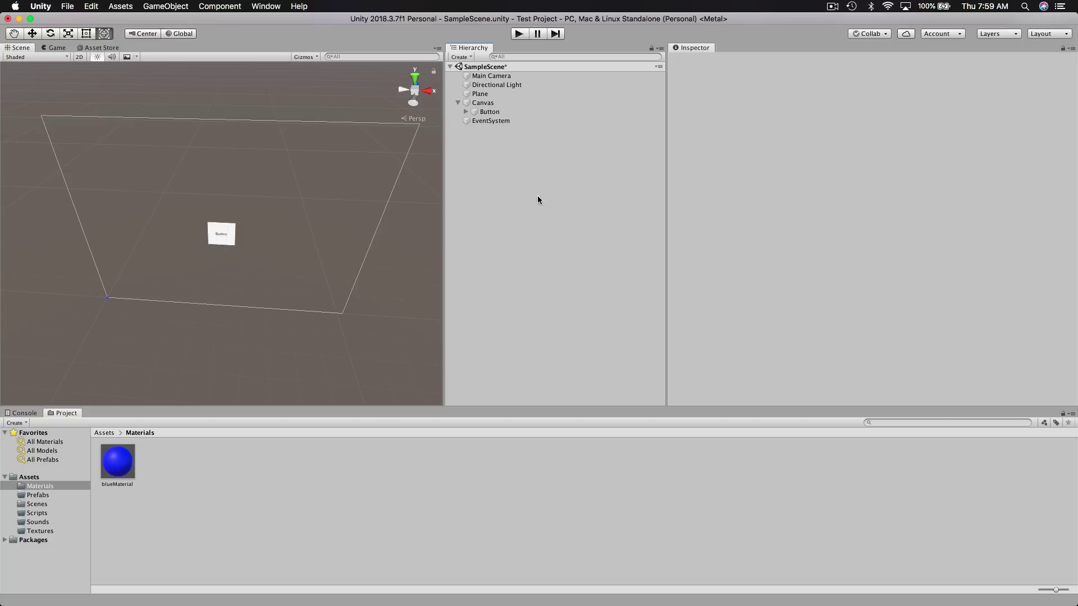
Change the label text of the button to "Click Here"
{"action": "left_click", "coordinate": [484, 111]}
{"action": "left_click", "coordinate": [465, 112]}
{"action": "left_click", "coordinate": [493, 121]}
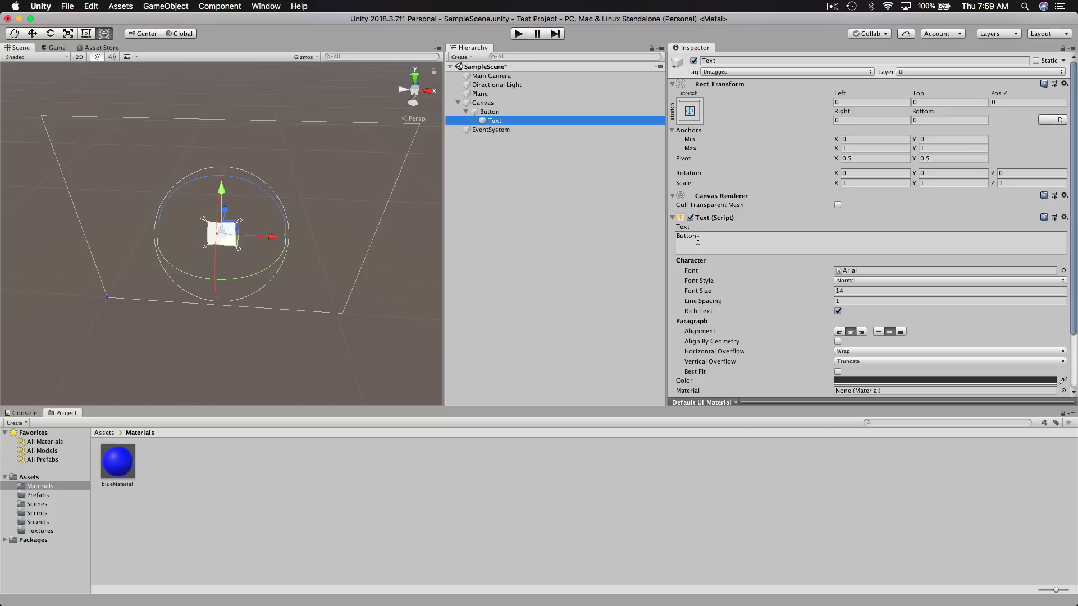
{"action": "left_click", "coordinate": [677, 236]}
{"action": "type", "text": "Click "}
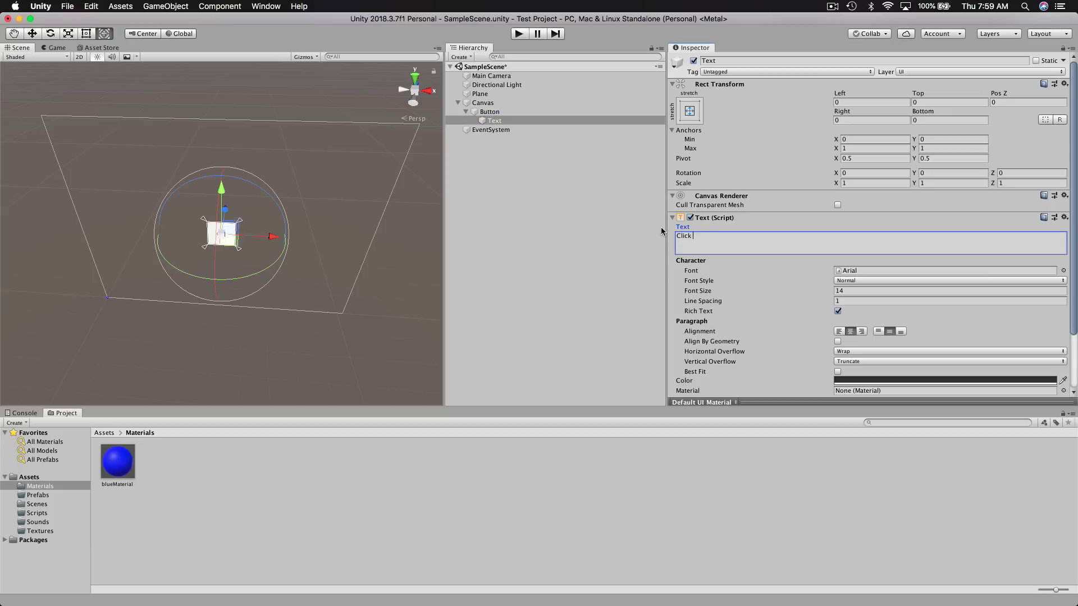
{"action": "type", "text": "Here"}
Rename the Plane object to bluePlane
{"action": "left_click", "coordinate": [488, 112]}
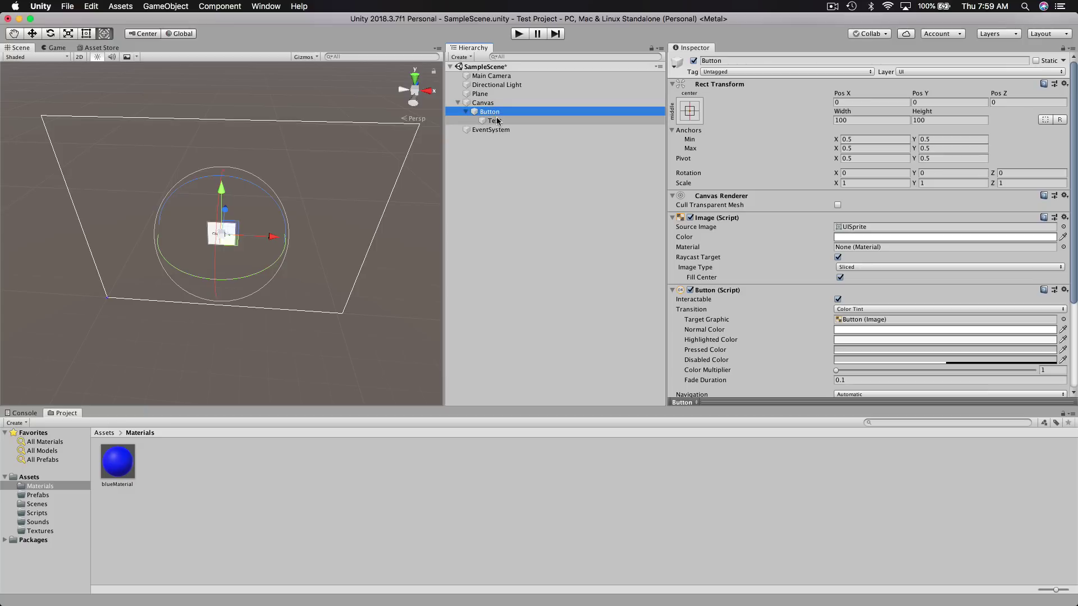
{"action": "left_click", "coordinate": [488, 104]}
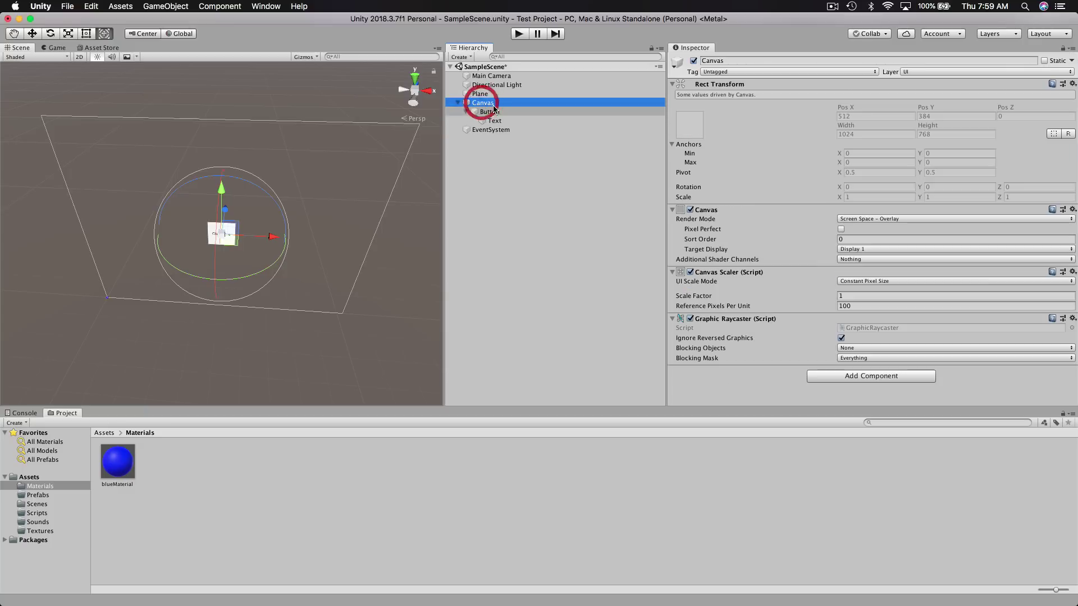
{"action": "left_click", "coordinate": [488, 105]}
{"action": "left_click", "coordinate": [489, 110]}
{"action": "left_click", "coordinate": [480, 95]}
{"action": "left_click", "coordinate": [480, 95]}
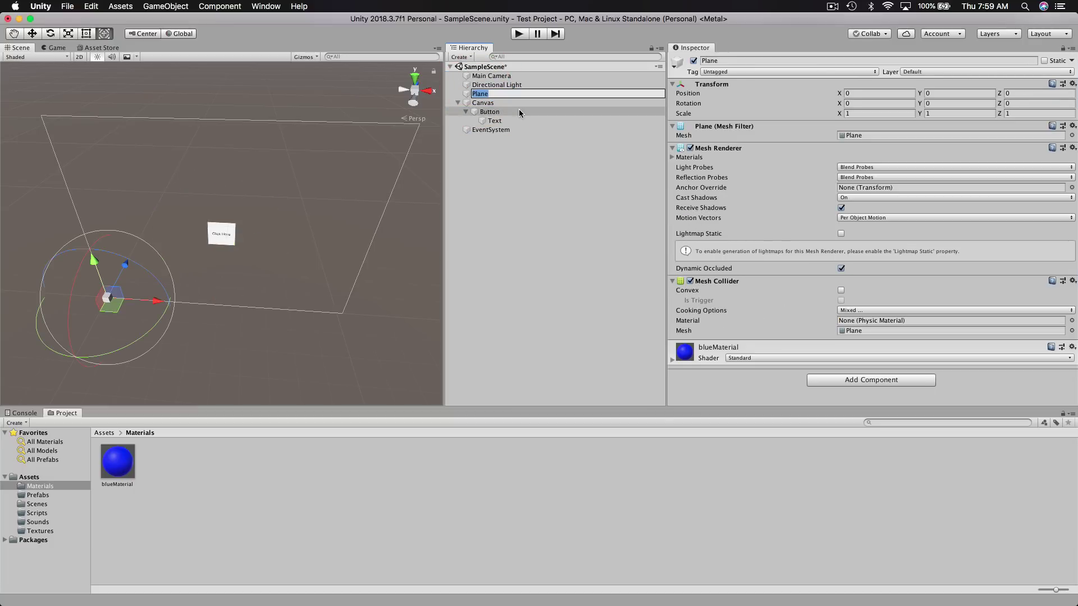
{"action": "type", "text": "blue"}
{"action": "key", "text": "Return"}
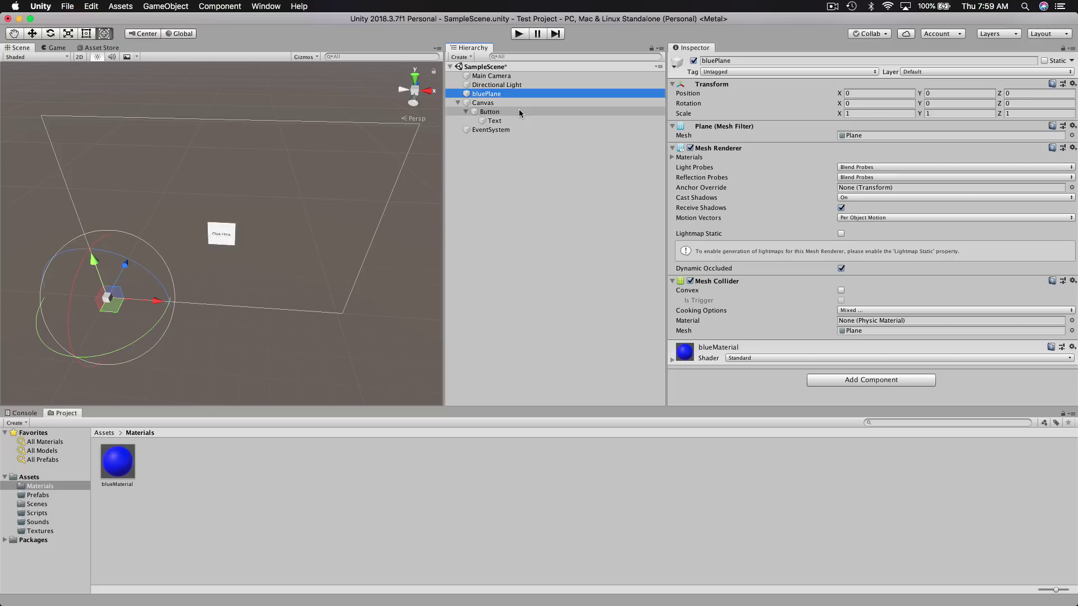
Rename the Canvas's Button object to colorButton and clear the selection
{"action": "left_click", "coordinate": [492, 112]}
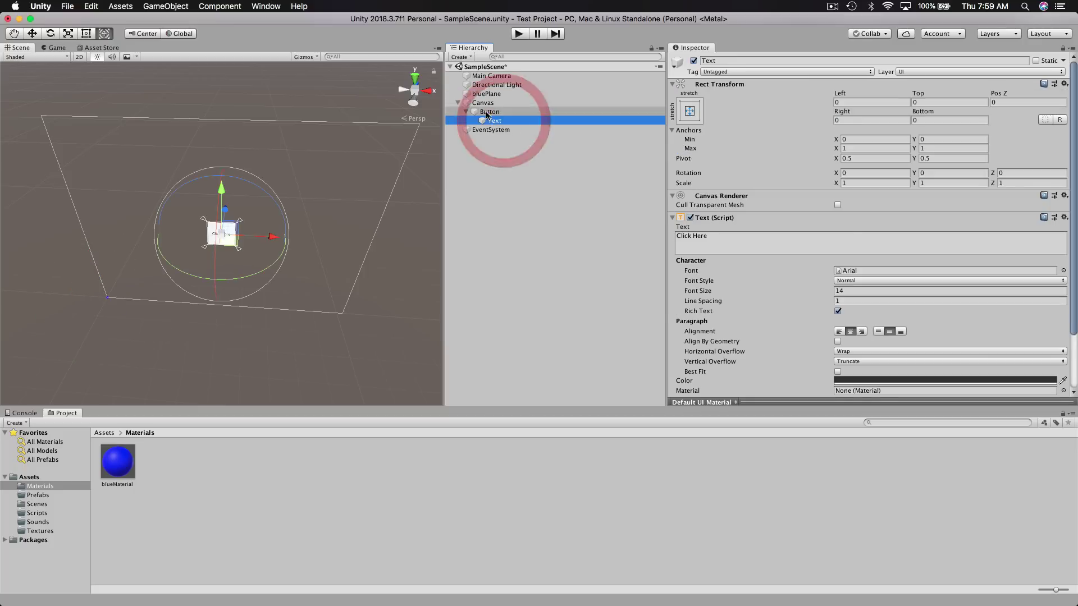
{"action": "left_click", "coordinate": [493, 112]}
{"action": "type", "text": "colorButton"}
{"action": "key", "text": "Return"}
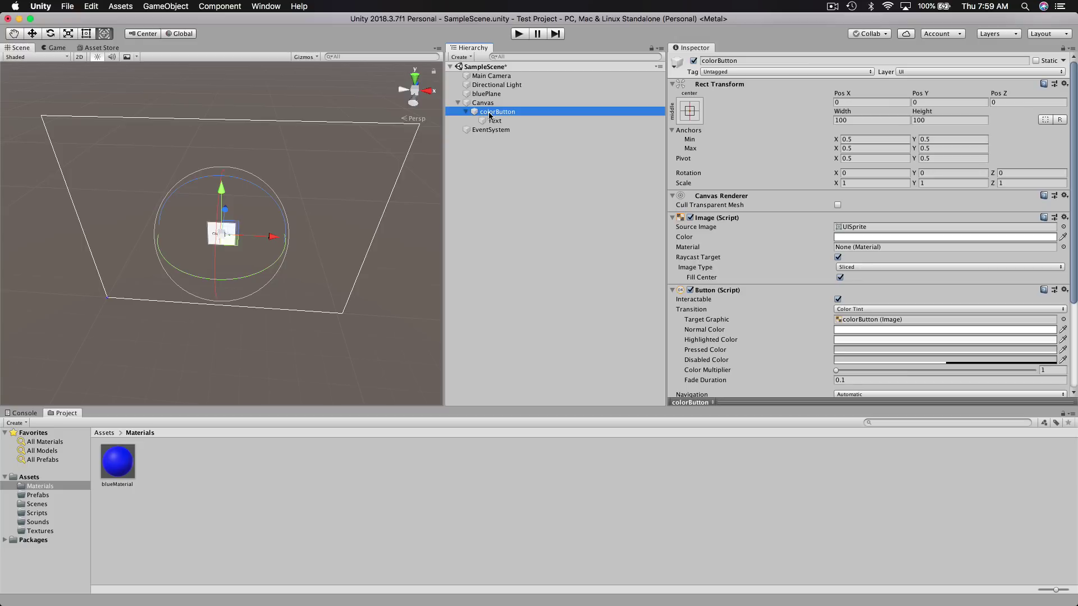
{"action": "left_click", "coordinate": [194, 337]}
{"action": "scroll", "coordinate": [169, 325], "scroll_direction": "up", "scroll_amount": 3}
{"action": "scroll", "coordinate": [159, 317], "scroll_direction": "up", "scroll_amount": 1}
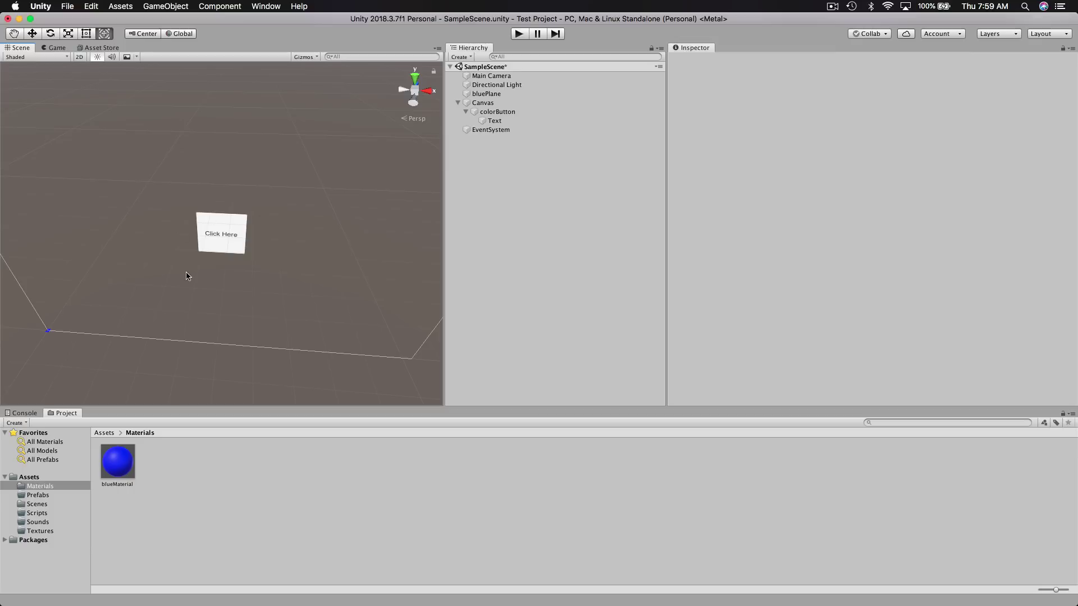
Examine the Button component settings of colorButton, down to its On Click list
{"action": "left_click", "coordinate": [494, 112]}
{"action": "scroll", "coordinate": [863, 243], "scroll_direction": "down", "scroll_amount": 5}
{"action": "scroll", "coordinate": [863, 239], "scroll_direction": "down", "scroll_amount": 1}
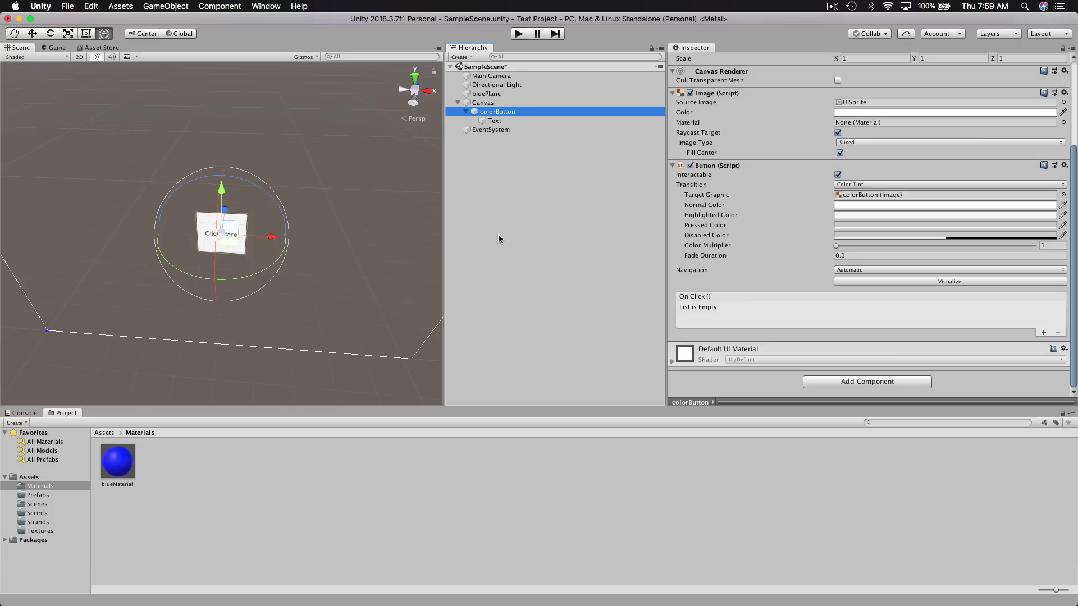
Run the scene, test the Click Here button several times, and stop the scene
{"action": "left_click", "coordinate": [518, 35]}
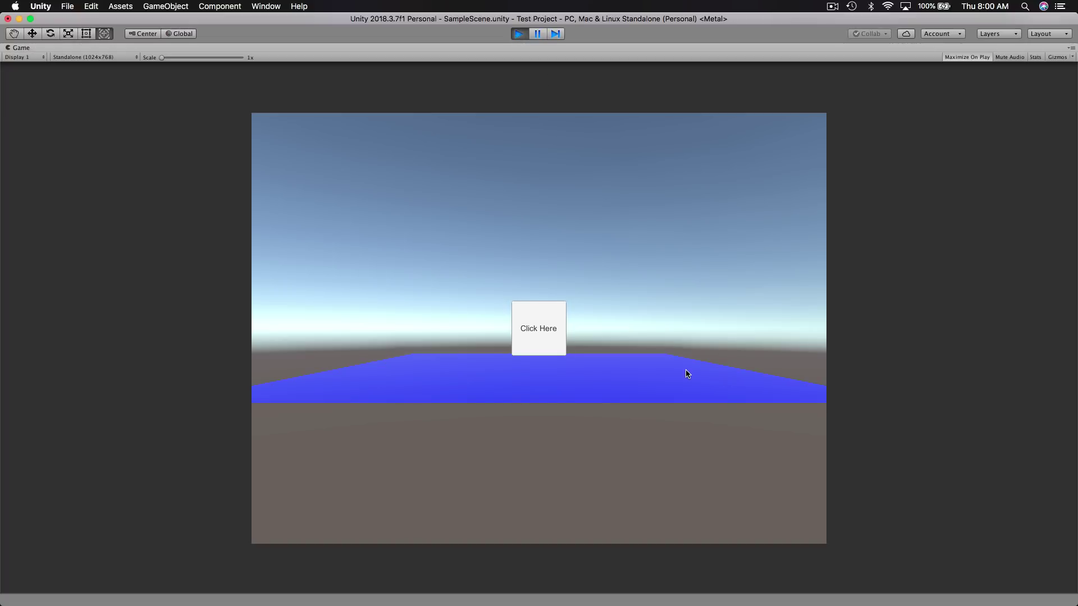
{"action": "left_click", "coordinate": [535, 331]}
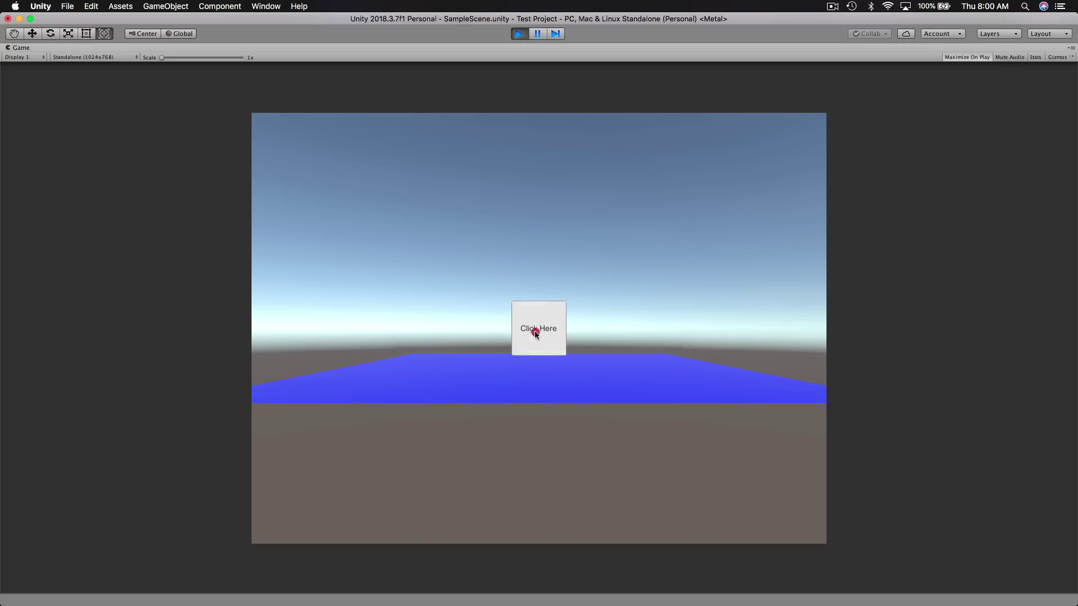
{"action": "left_click", "coordinate": [537, 352]}
{"action": "left_click", "coordinate": [538, 344]}
{"action": "left_click", "coordinate": [541, 343]}
{"action": "left_click", "coordinate": [518, 35]}
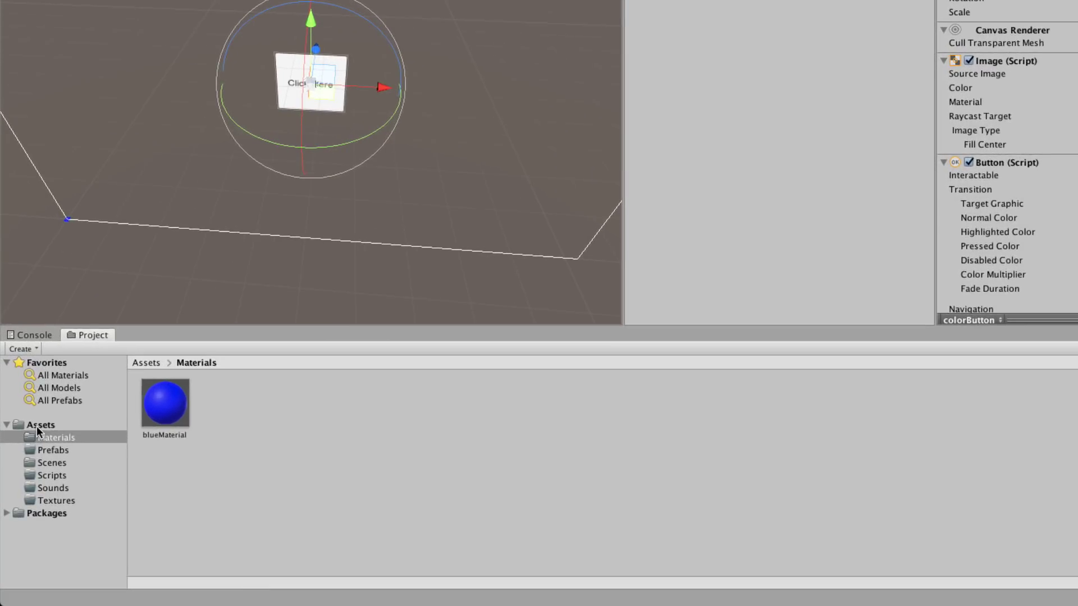
Create a C# script named MyColorScript in the Scripts folder under Assets
{"action": "left_click", "coordinate": [36, 426]}
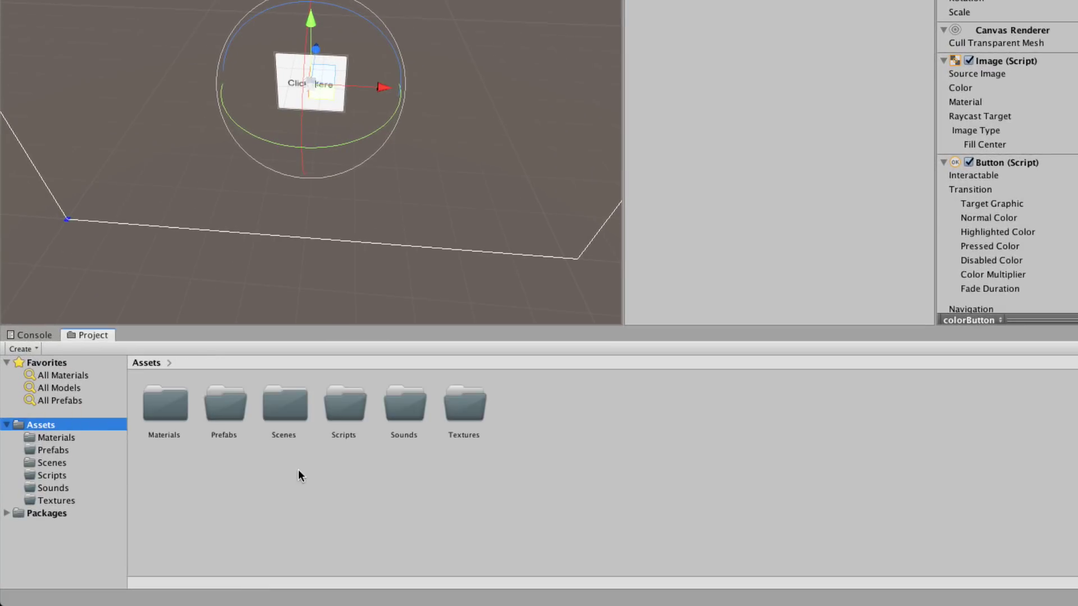
{"action": "double_click", "coordinate": [347, 407]}
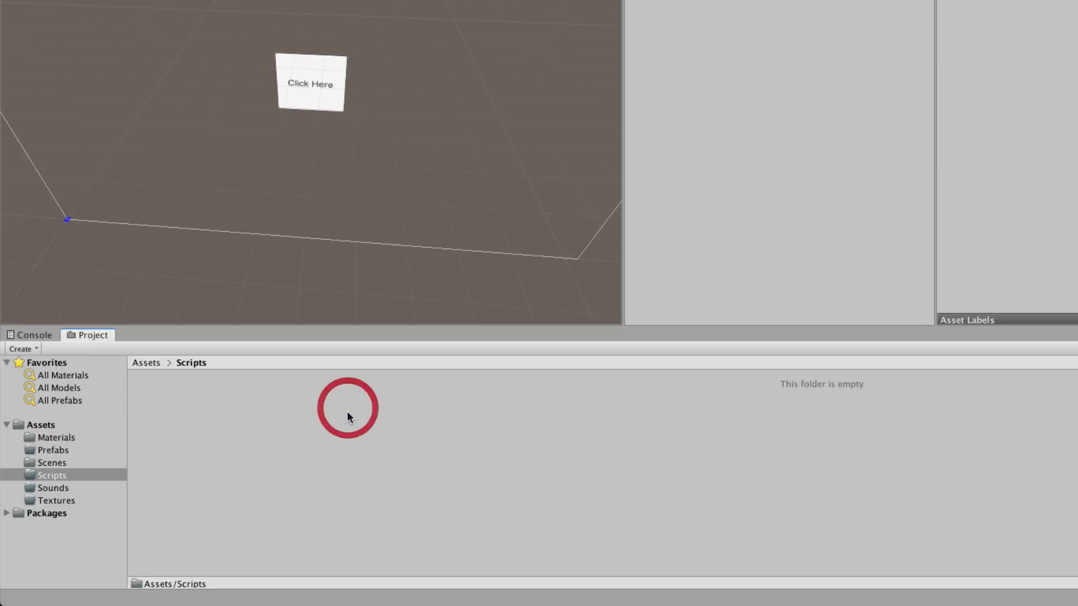
{"action": "right_click", "coordinate": [239, 406]}
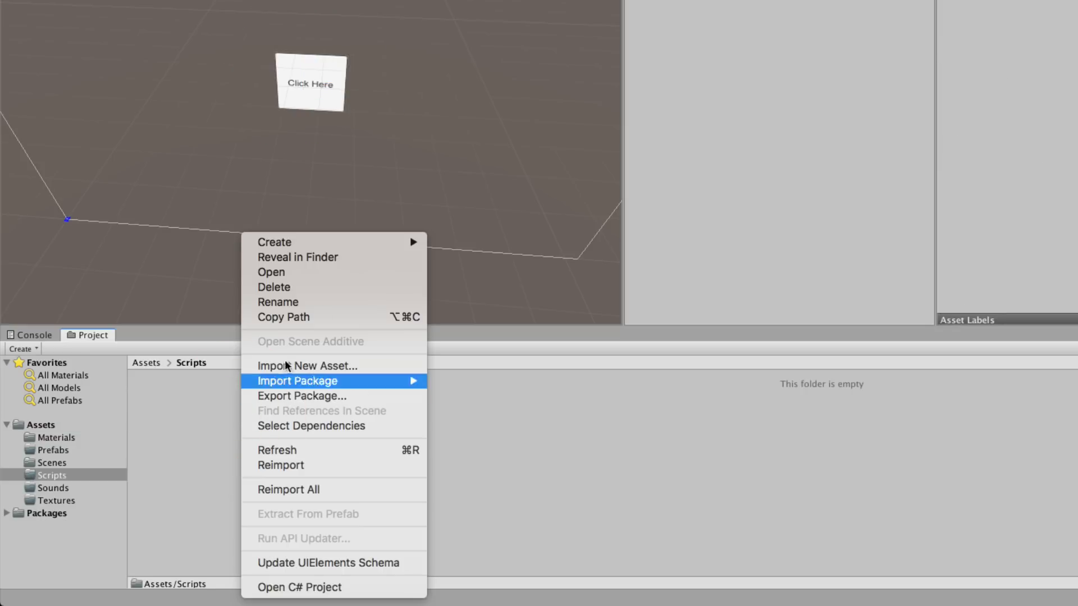
{"action": "mouse_move", "coordinate": [358, 249]}
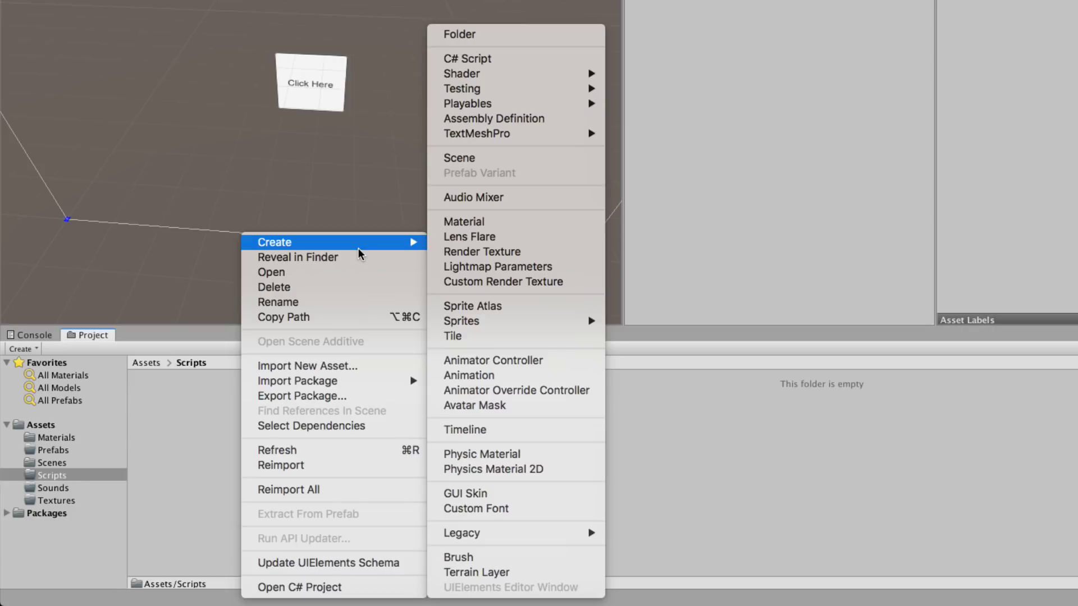
{"action": "left_click", "coordinate": [521, 63]}
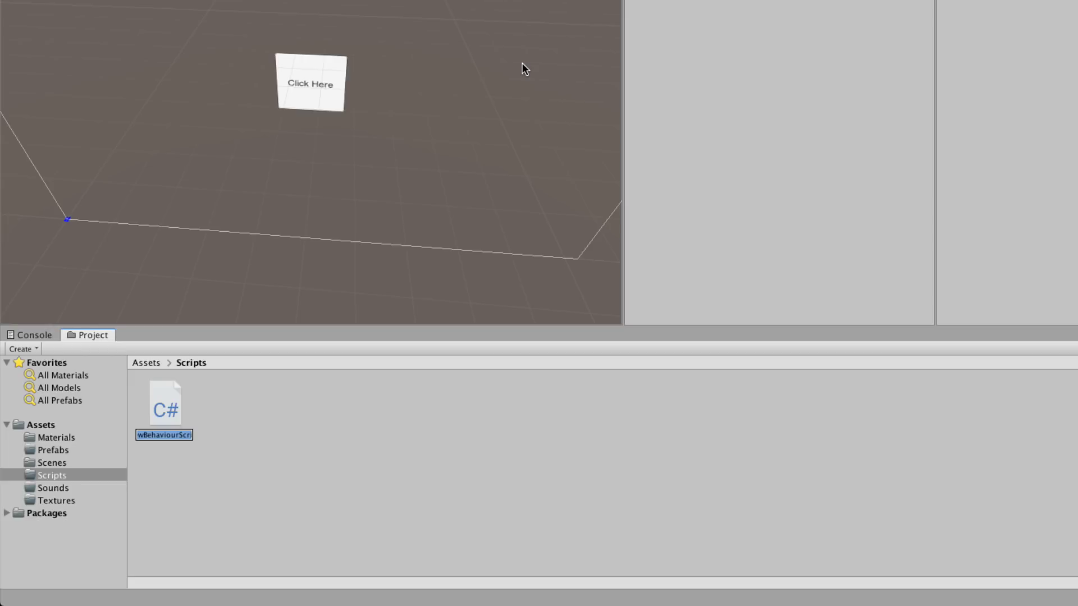
{"action": "type", "text": "MyColorScript"}
{"action": "key", "text": "Return"}
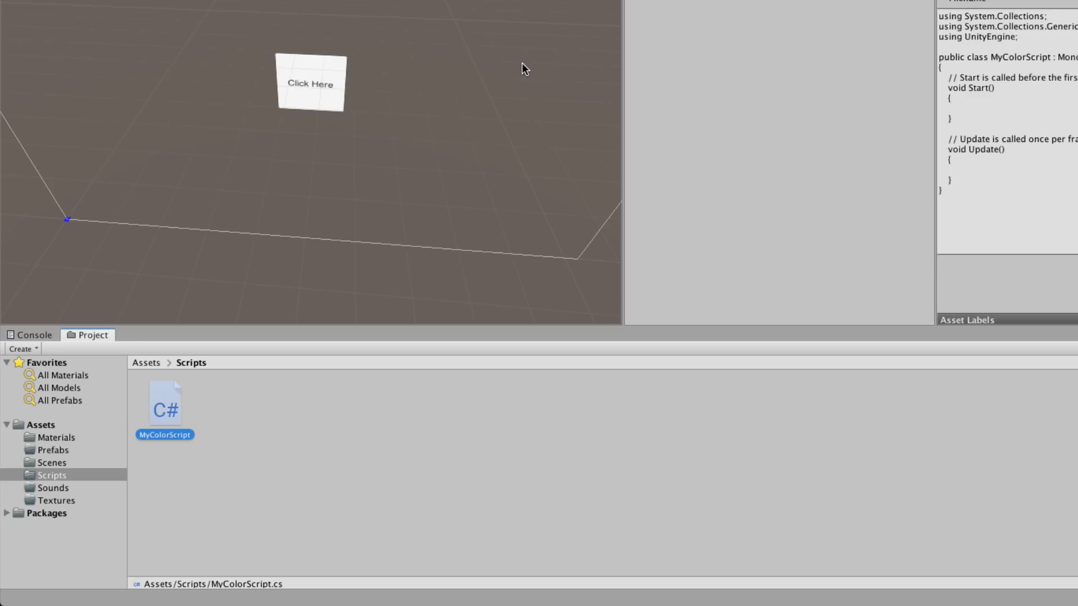
{"action": "left_click", "coordinate": [348, 442]}
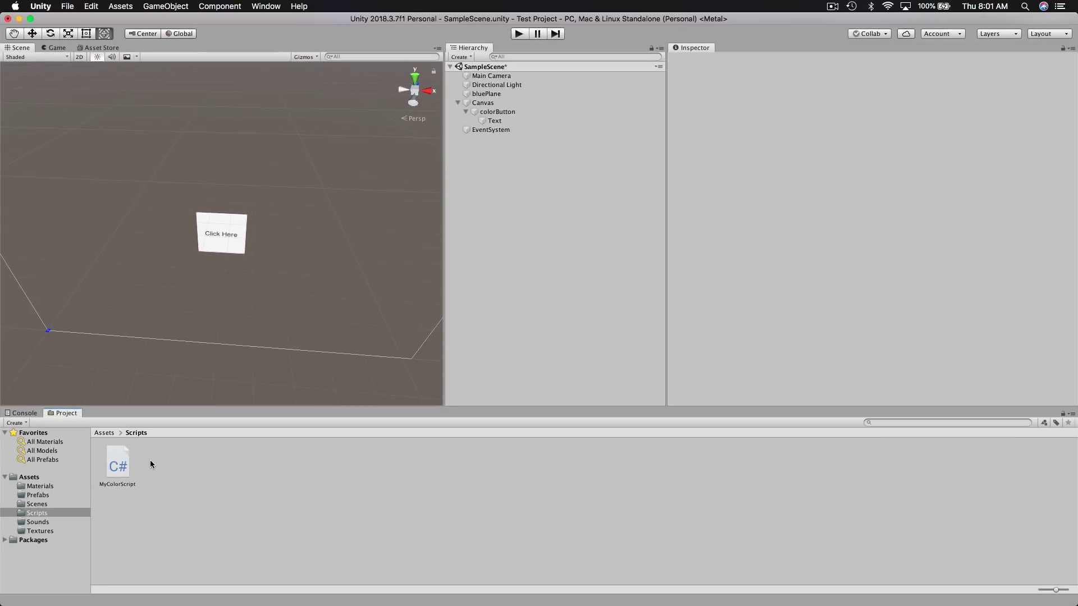
Attach MyColorScript to the bluePlane object and check for its script component
{"action": "mouse_move", "coordinate": [120, 466]}
{"action": "left_mouse_down"}
{"action": "mouse_move", "coordinate": [166, 478]}
{"action": "mouse_move", "coordinate": [435, 386]}
{"action": "mouse_move", "coordinate": [498, 243]}
{"action": "mouse_move", "coordinate": [207, 475]}
{"action": "mouse_move", "coordinate": [110, 459]}
{"action": "mouse_move", "coordinate": [119, 462]}
{"action": "left_mouse_up"}
{"action": "left_click_drag", "start_coordinate": [131, 465], "coordinate": [515, 96]}
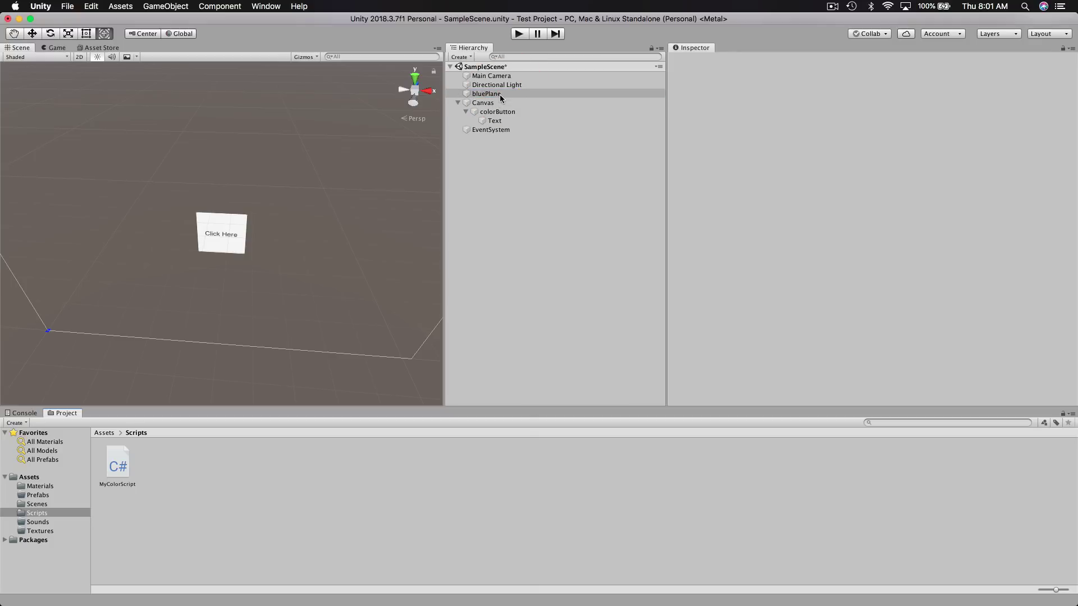
{"action": "left_click", "coordinate": [500, 96]}
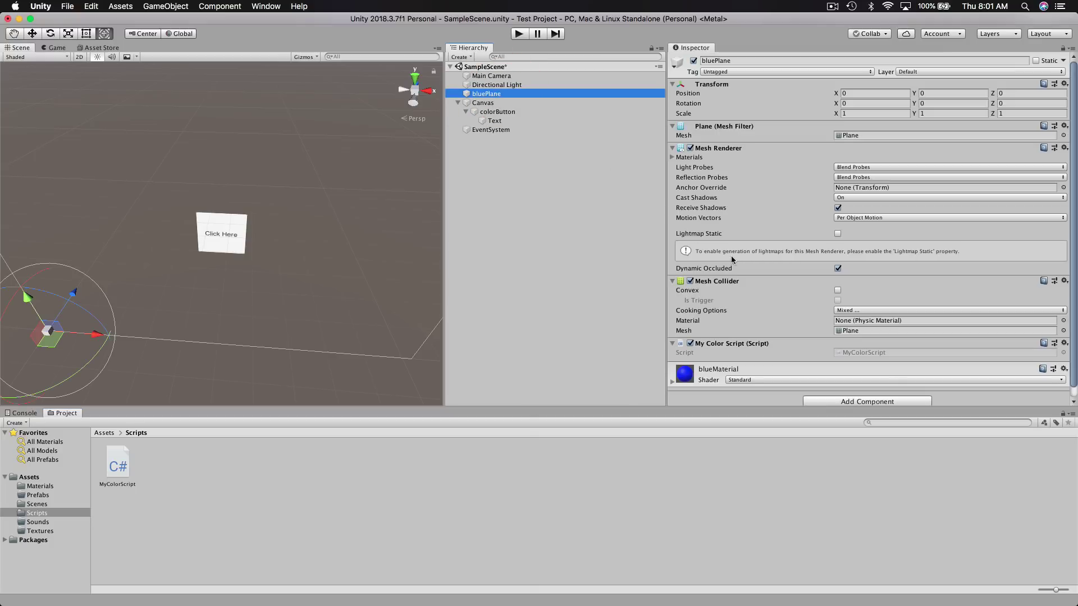
{"action": "scroll", "coordinate": [740, 193], "scroll_direction": "down", "scroll_amount": 1}
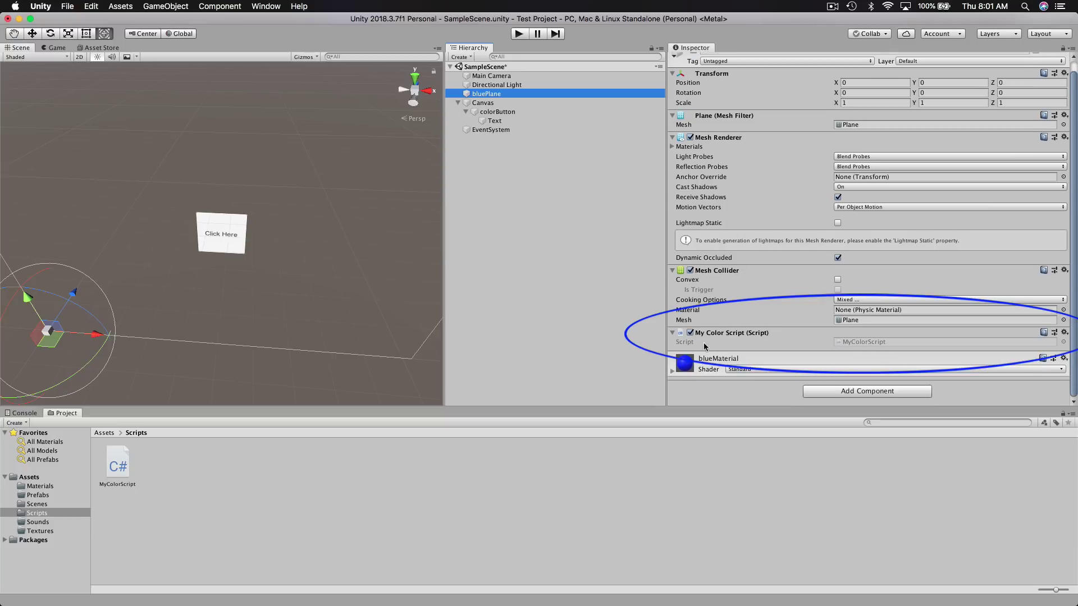
Clear the selection, run the scene with the script attached to bluePlane, and stop it
{"action": "left_click", "coordinate": [556, 287]}
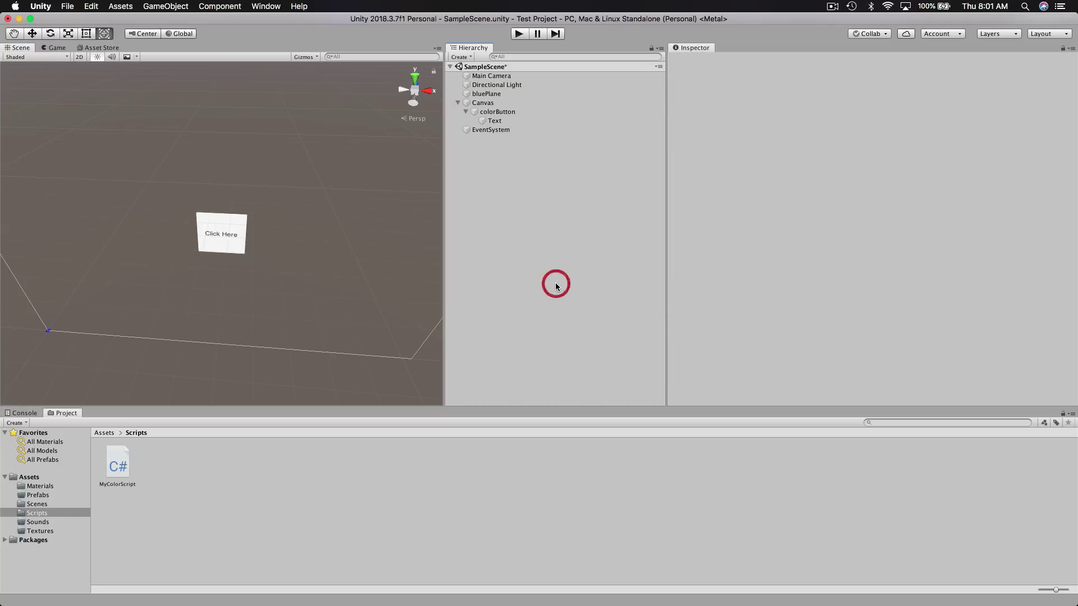
{"action": "left_click", "coordinate": [519, 33]}
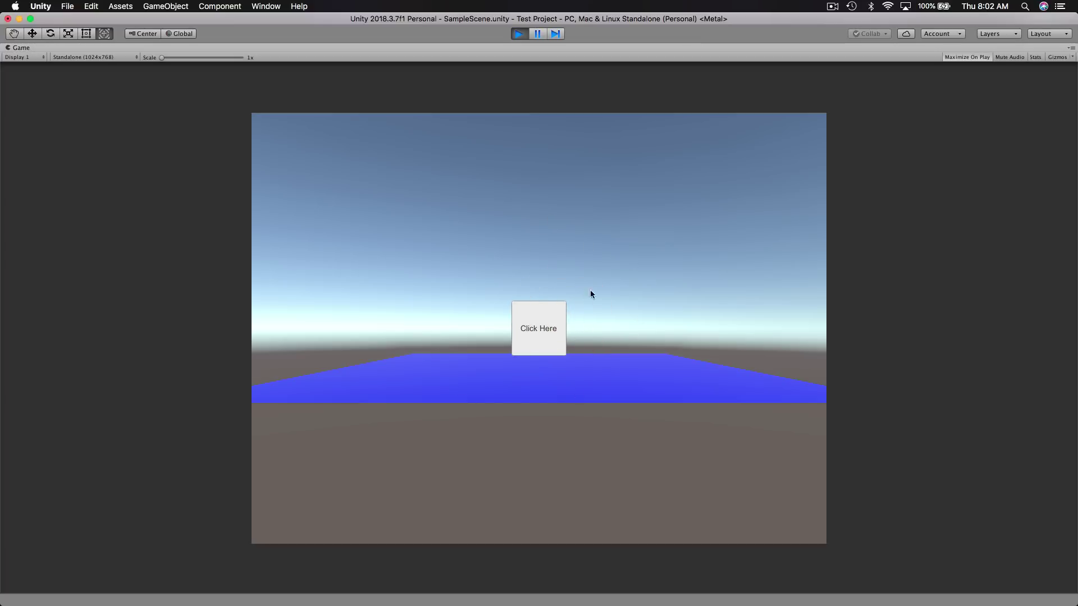
{"action": "left_click", "coordinate": [520, 34]}
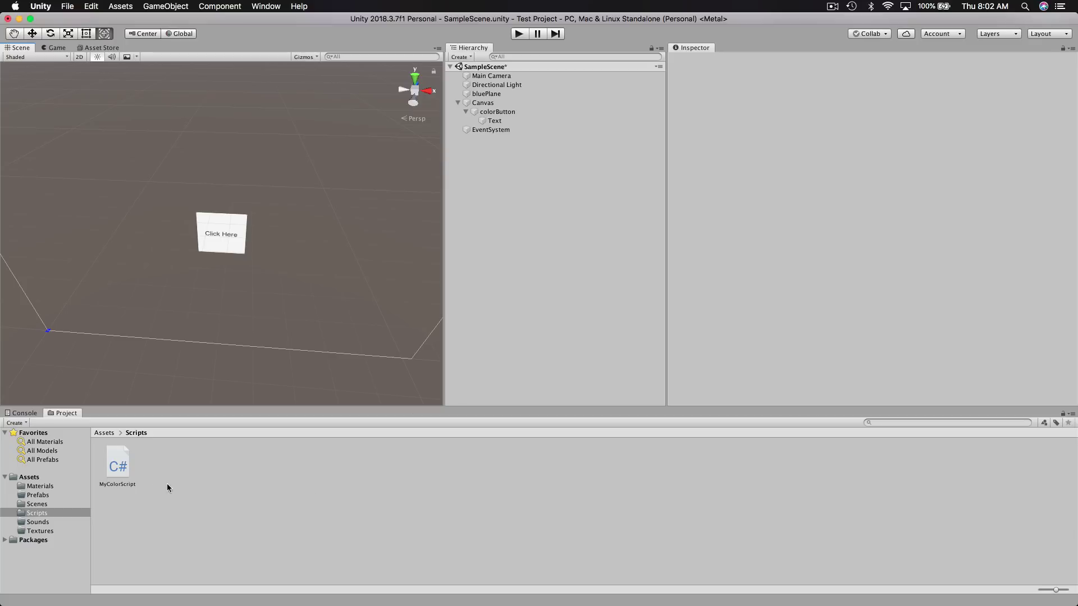
Open MyColorScript in Visual Studio and examine its class declaration and default Start method
{"action": "left_click", "coordinate": [178, 468]}
{"action": "left_click", "coordinate": [119, 464]}
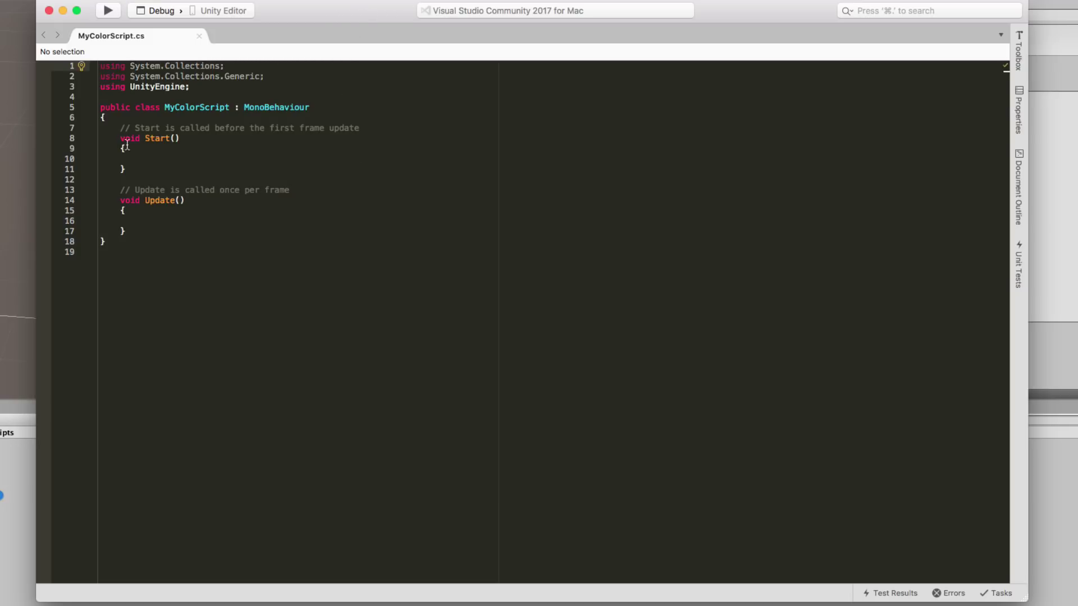
{"action": "left_click_drag", "start_coordinate": [120, 138], "coordinate": [175, 163]}
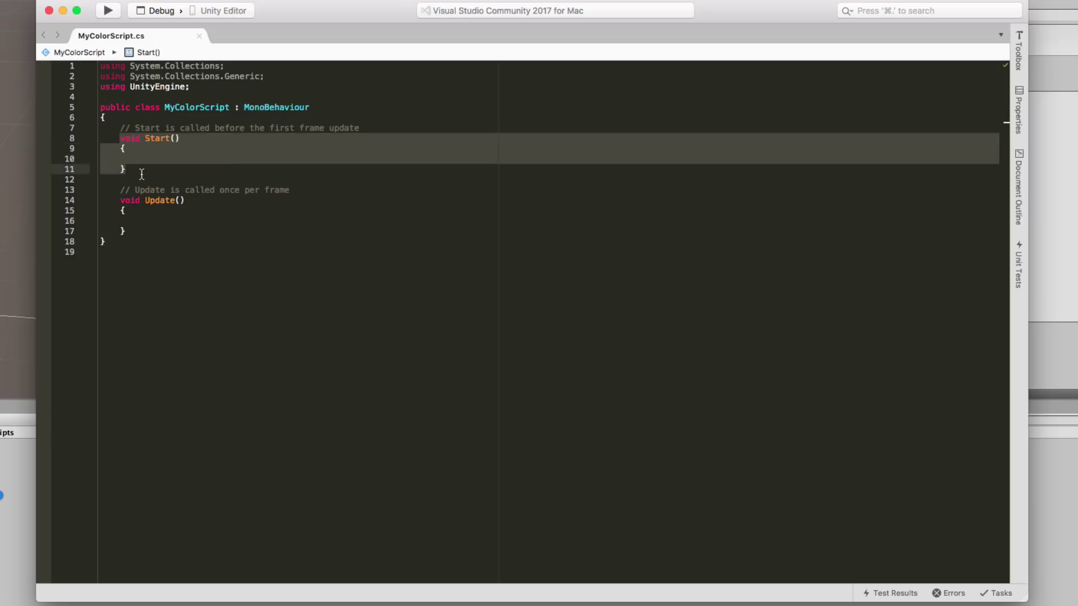
{"action": "left_click", "coordinate": [272, 106]}
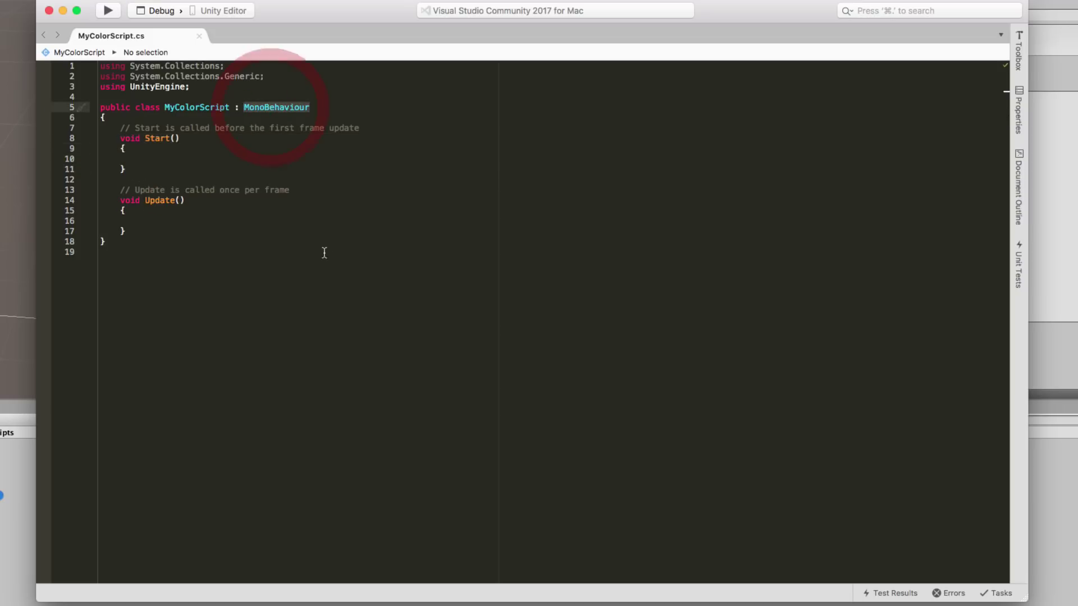
{"action": "left_click", "coordinate": [193, 107]}
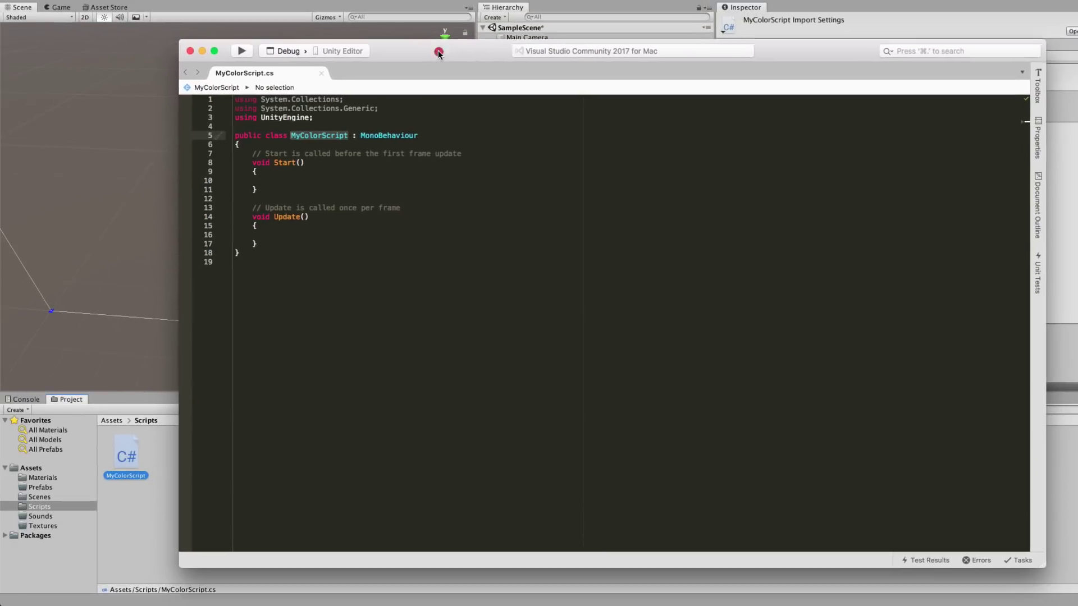
{"action": "left_click_drag", "start_coordinate": [376, 31], "coordinate": [552, 0]}
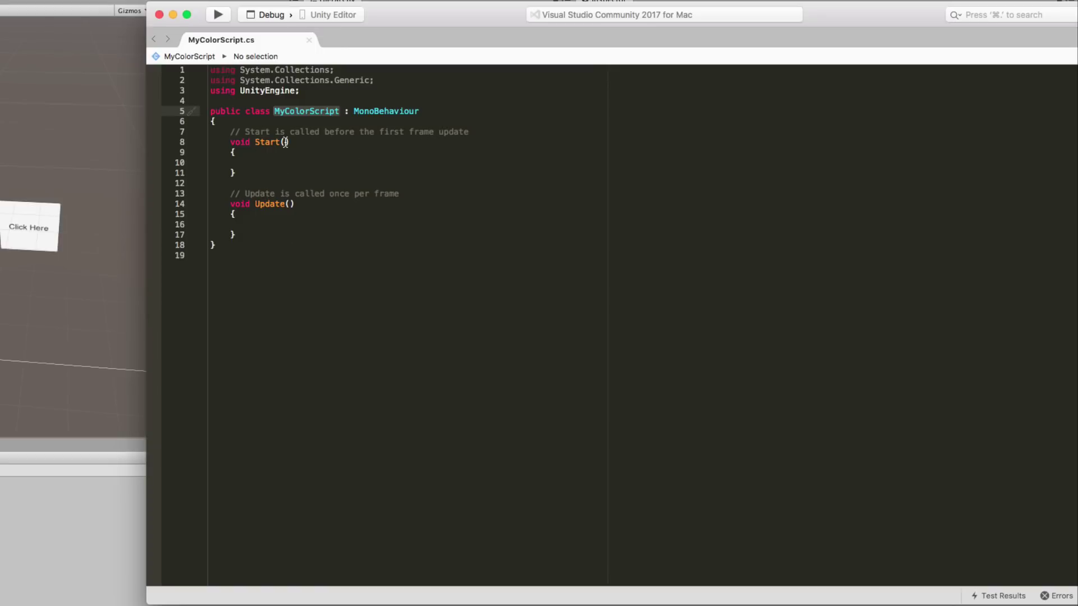
{"action": "left_click_drag", "start_coordinate": [230, 132], "coordinate": [469, 131]}
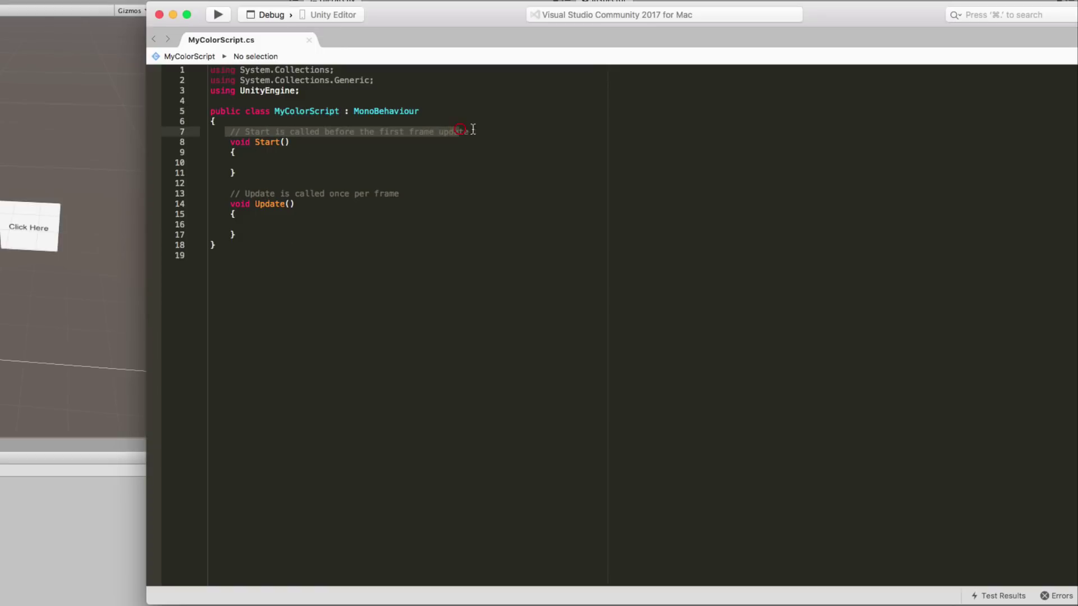
{"action": "left_click", "coordinate": [490, 131]}
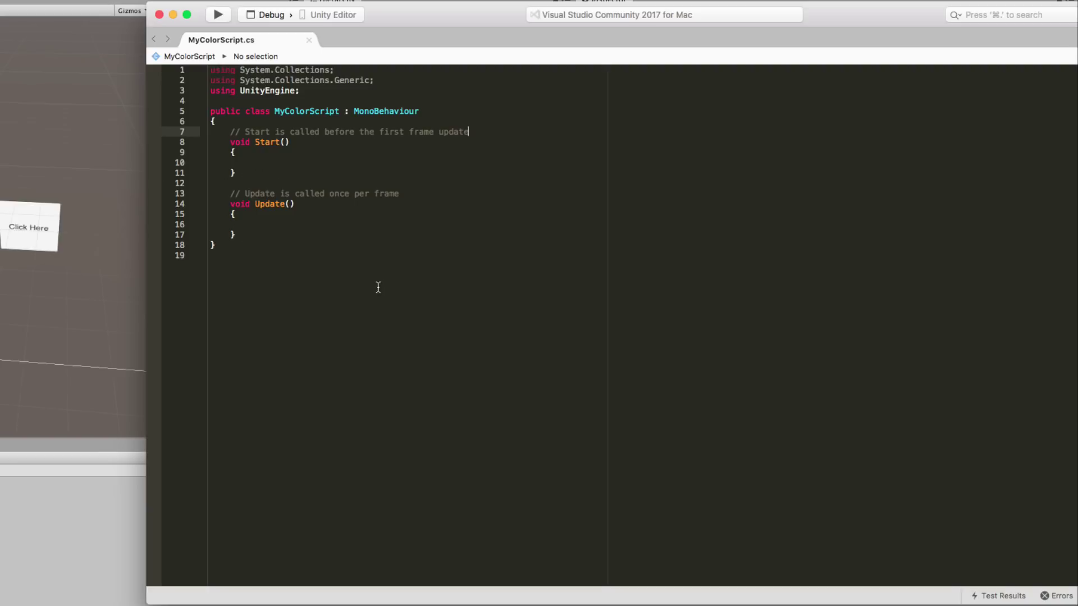
Delete the default Start and Update methods with their comments and leave blank lines in the class body
{"action": "left_click_drag", "start_coordinate": [268, 234], "coordinate": [214, 130]}
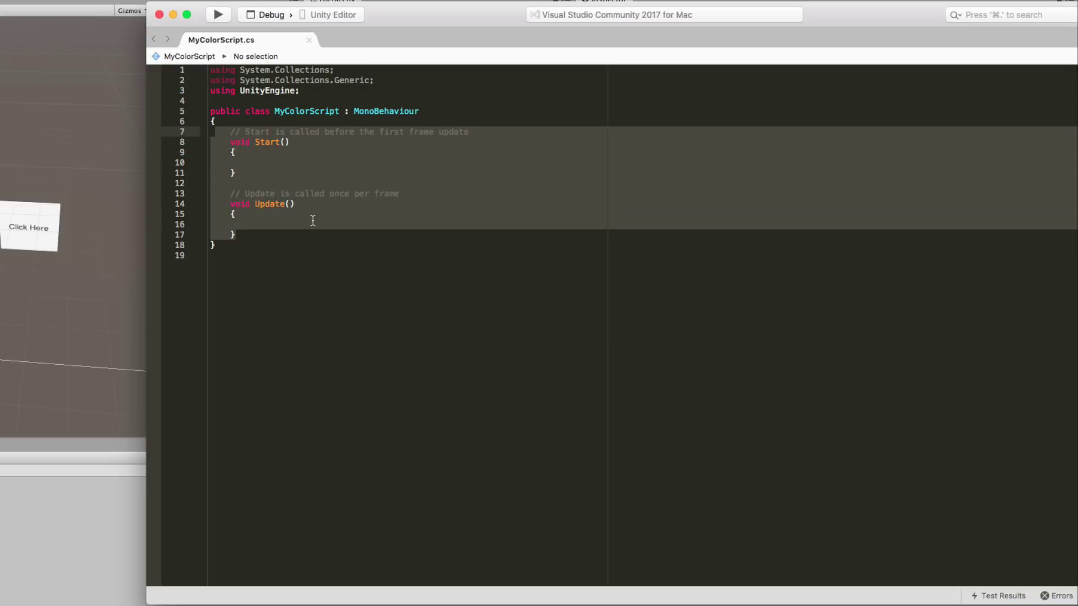
{"action": "key", "text": "BackSpace"}
{"action": "key", "text": "Return"}
{"action": "key", "text": "Return"}
{"action": "key", "text": "Up"}
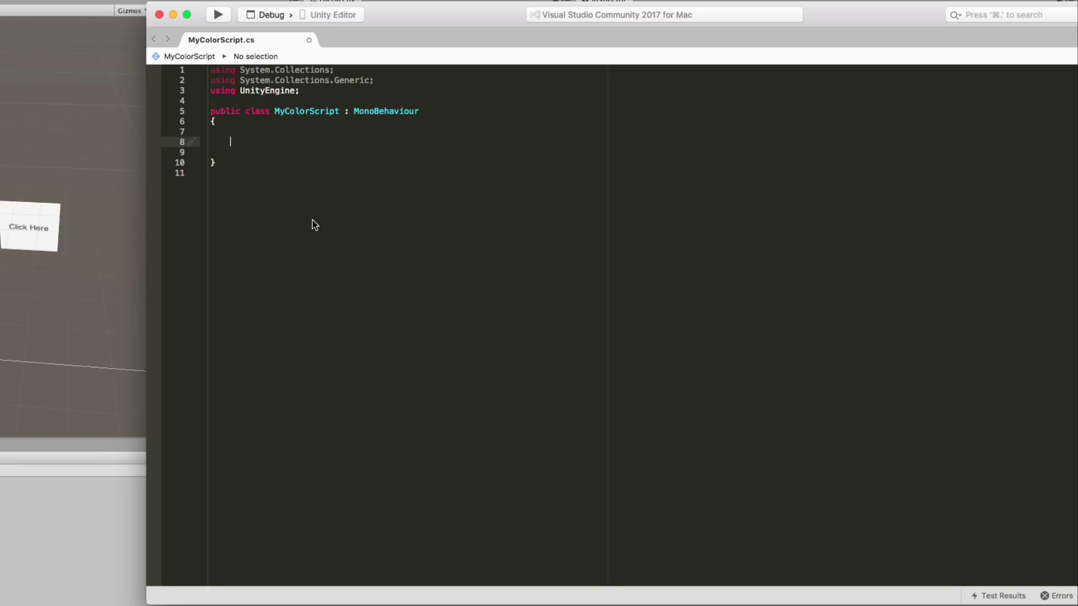
Declare a public GameObject variable named plane in the MyColorScript class
{"action": "type", "text": "public "}
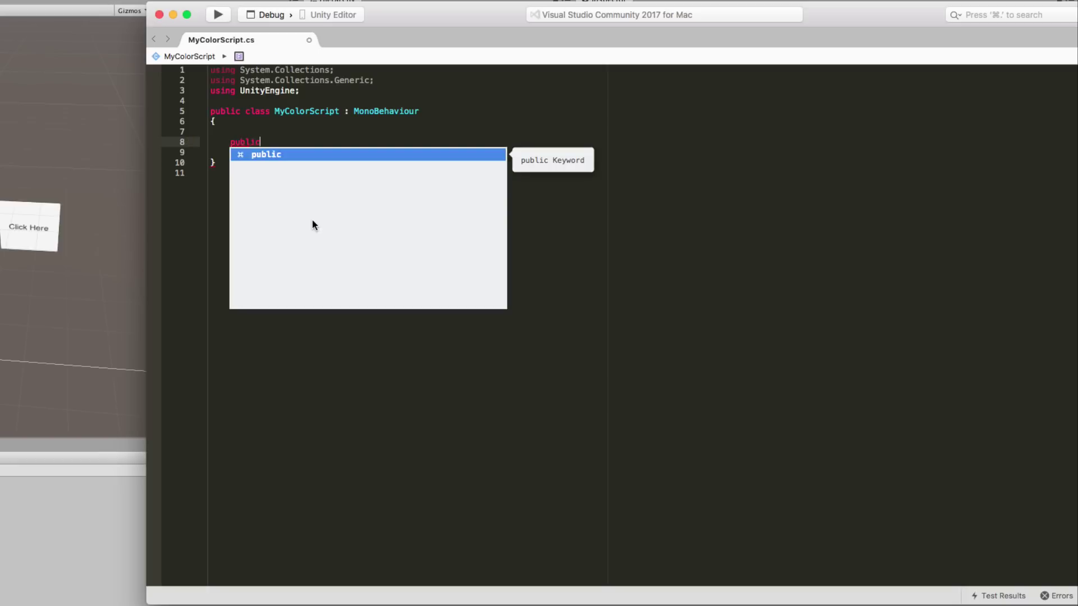
{"action": "type", "text": "GameObject "}
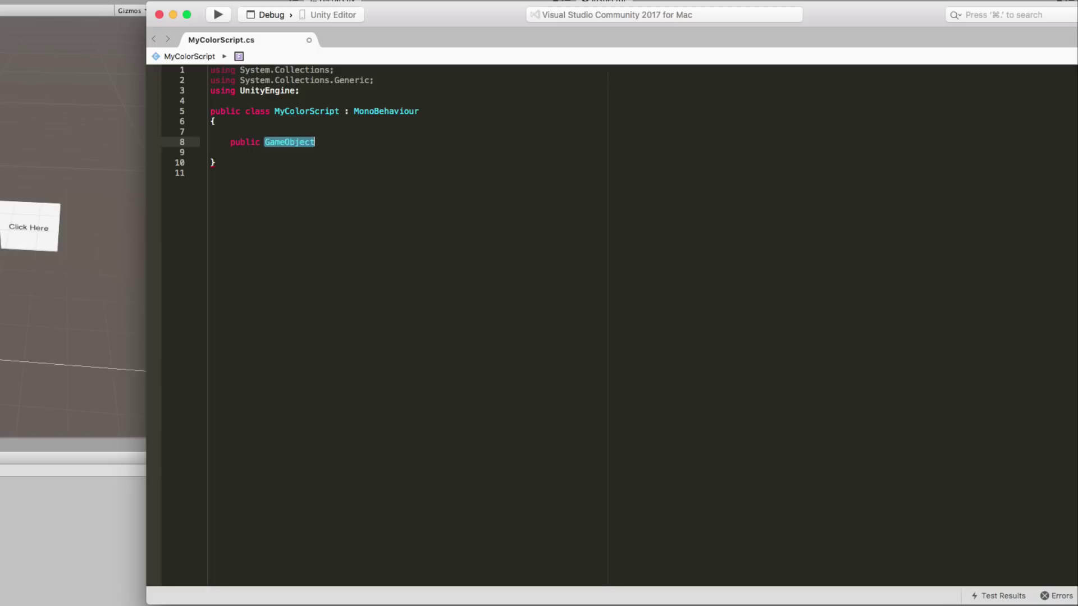
{"action": "type", "text": "plane;"}
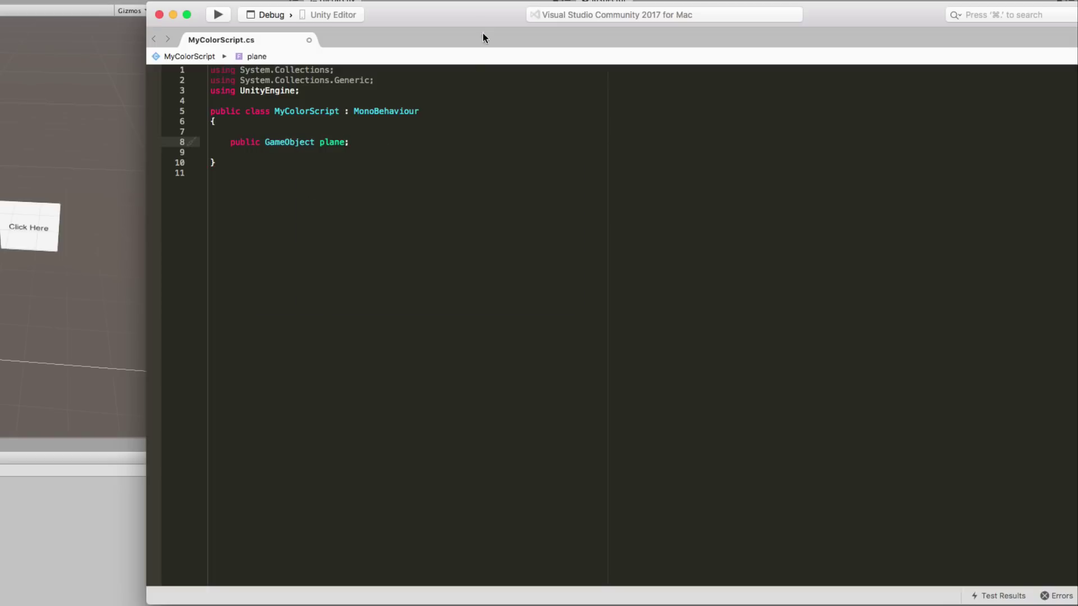
Move the code editor window aside to view Unity's Hierarchy and Inspector, and bring it back
{"action": "left_click_drag", "start_coordinate": [478, 17], "coordinate": [106, 209]}
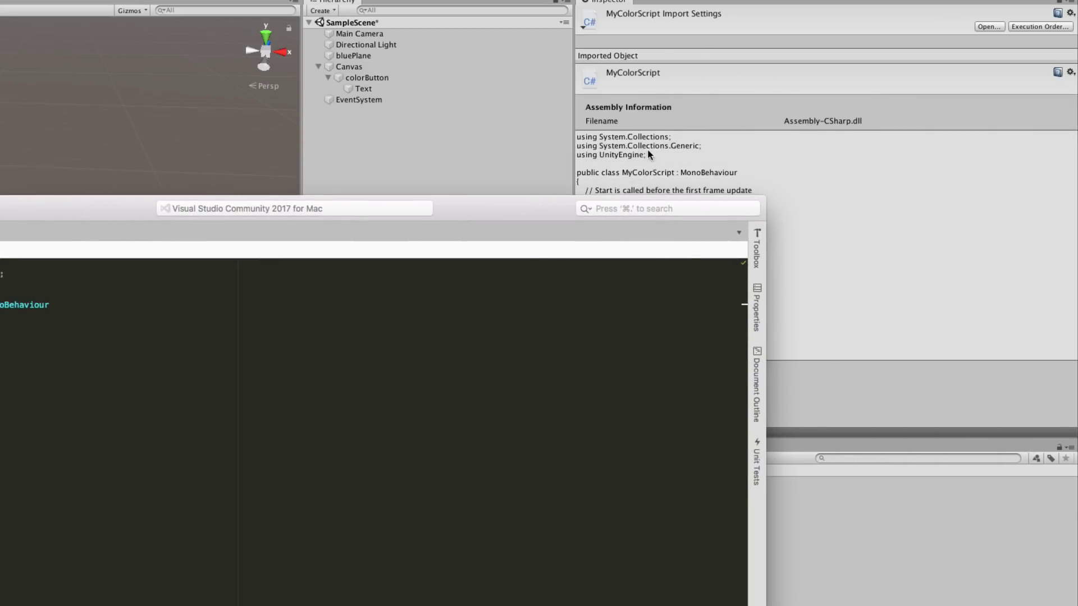
{"action": "left_click_drag", "start_coordinate": [465, 198], "coordinate": [549, 84]}
{"action": "left_click_drag", "start_coordinate": [764, 24], "coordinate": [765, 11]}
Declare a private MeshRenderer variable named myRenderer below the plane variable and save the script
{"action": "left_click", "coordinate": [266, 142]}
{"action": "key", "text": "Return"}
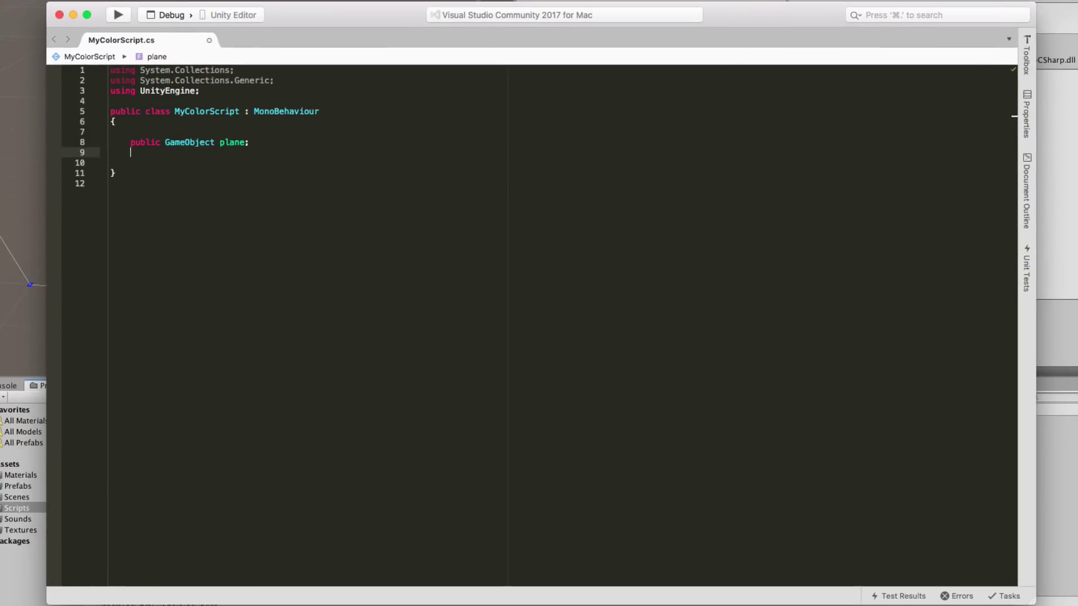
{"action": "type", "text": "private mesh"}
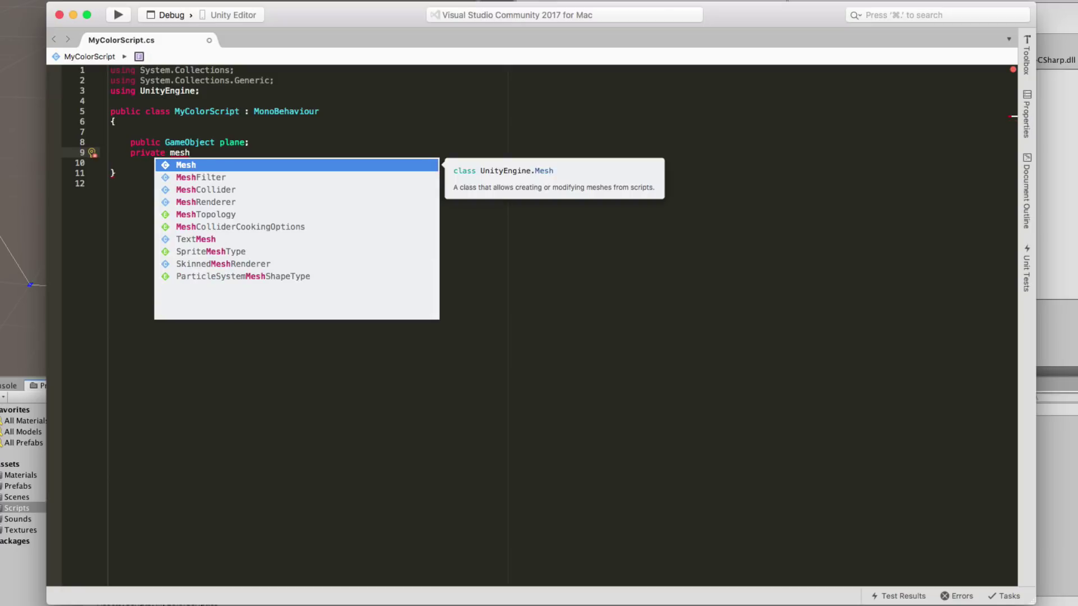
{"action": "key", "text": "Down"}
{"action": "key", "text": "Down"}
{"action": "key", "text": "Down"}
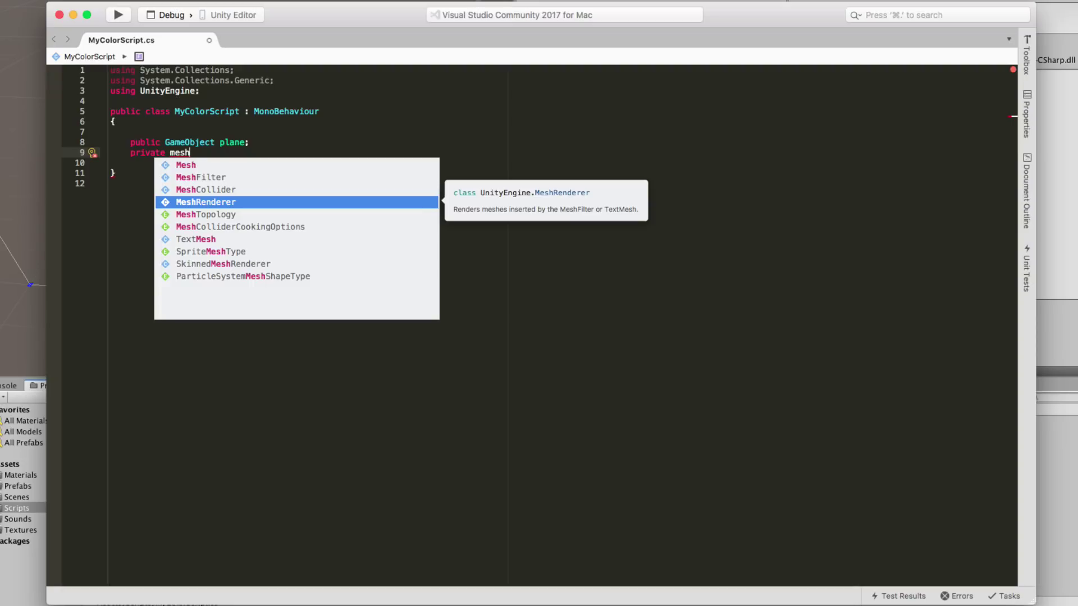
{"action": "key", "text": "Return"}
{"action": "type", "text": "myR"}
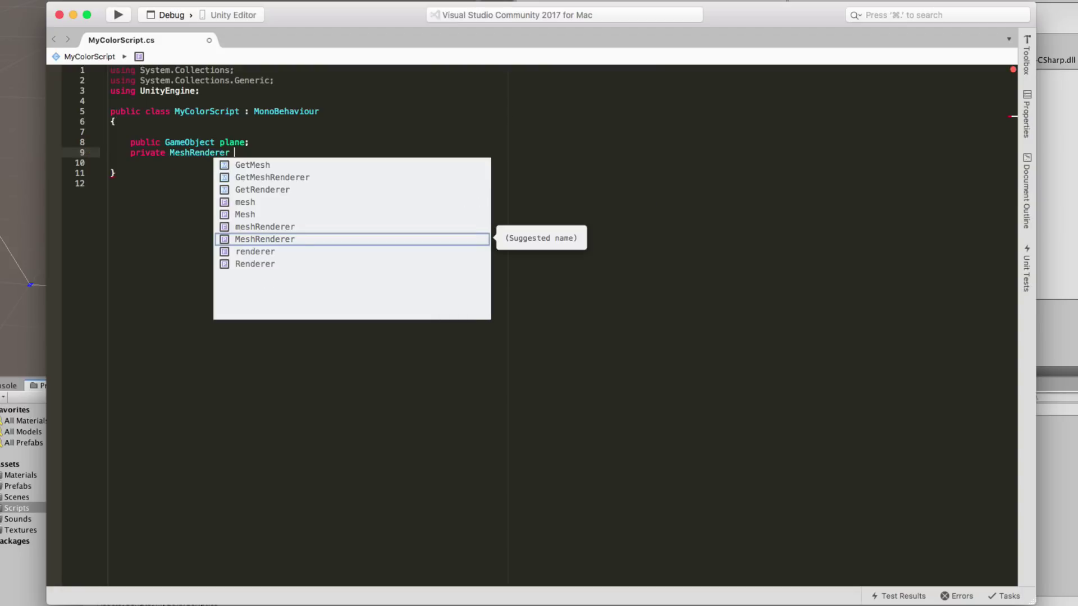
{"action": "type", "text": "endered"}
{"action": "key", "text": "BackSpace"}
{"action": "type", "text": "r;"}
{"action": "left_click", "coordinate": [352, 126]}
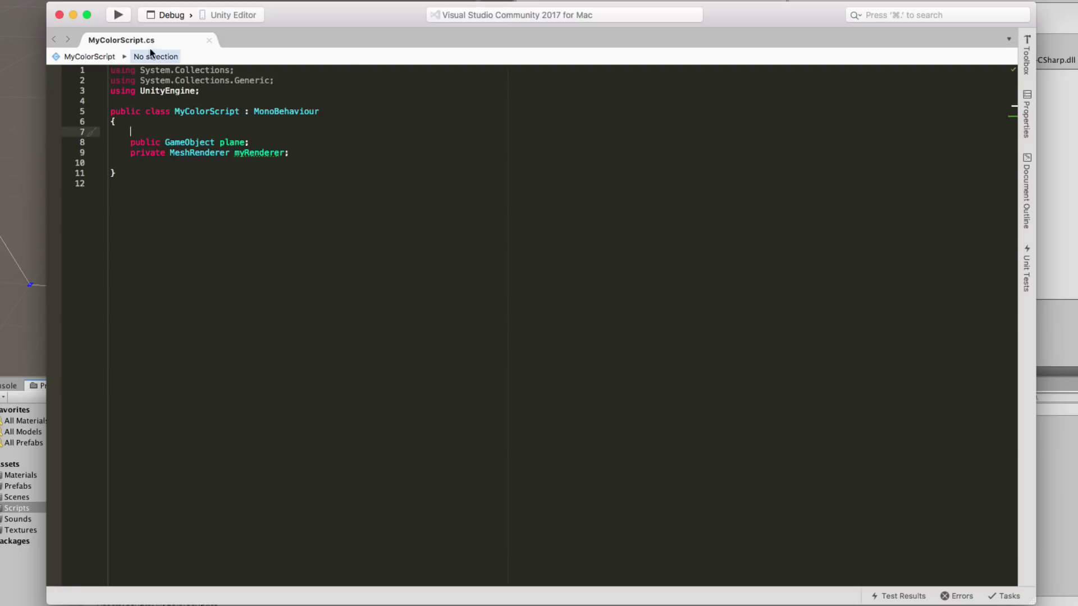
Start and stop the debugger, and switch to Unity to try the Click Here button in a short Play mode run
{"action": "left_click", "coordinate": [118, 14]}
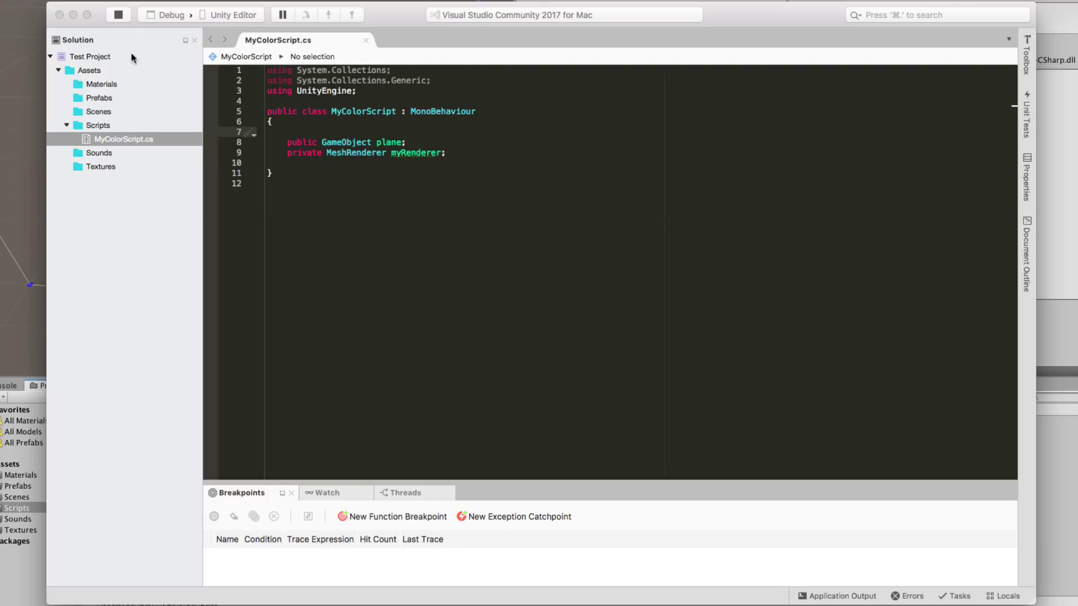
{"action": "left_click", "coordinate": [118, 14]}
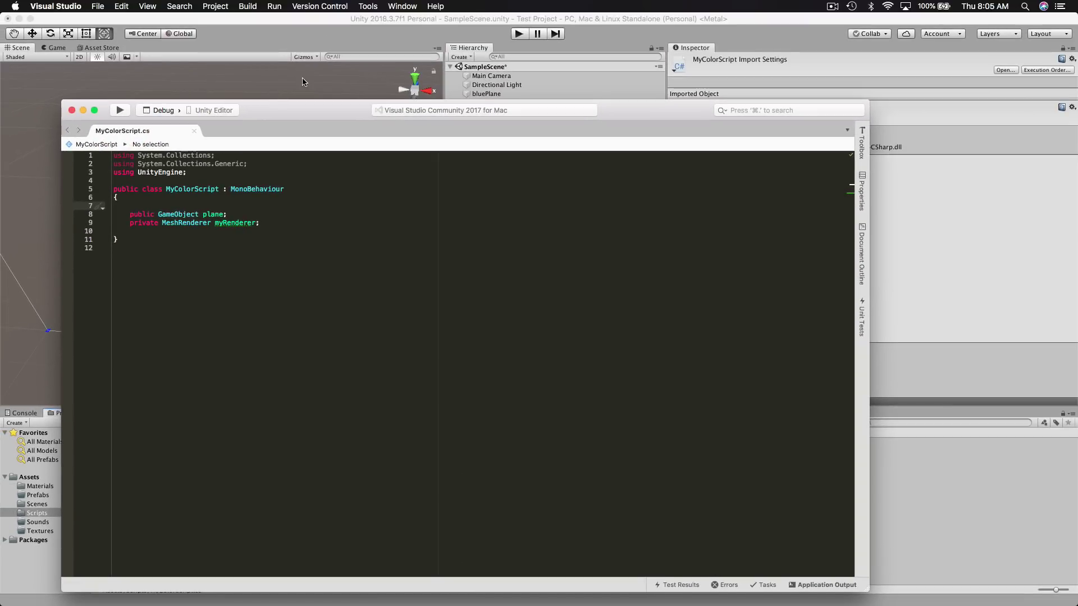
{"action": "left_click", "coordinate": [302, 82]}
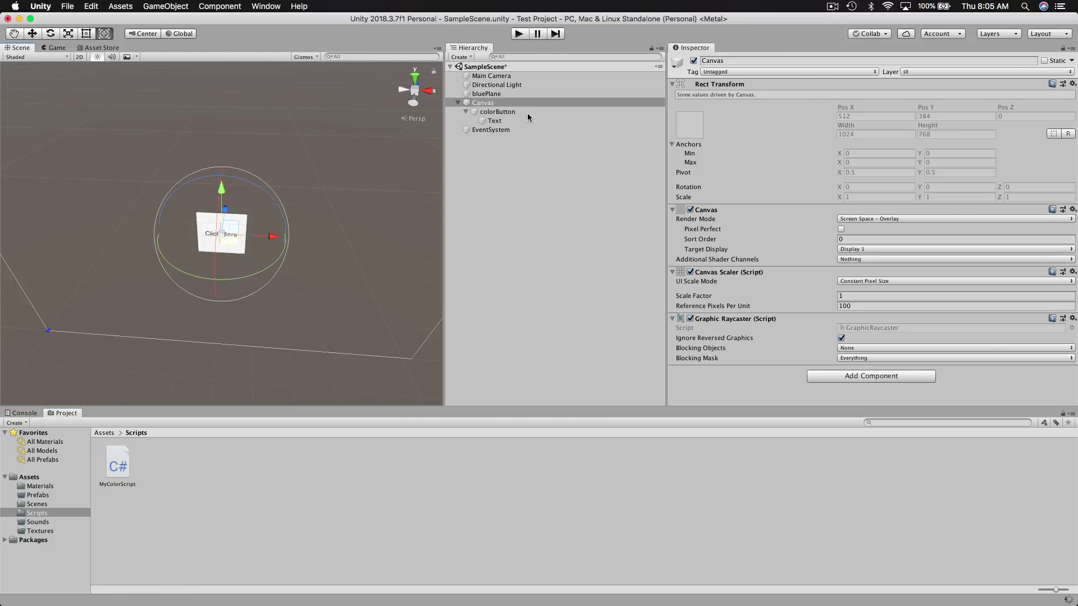
{"action": "left_click", "coordinate": [520, 35]}
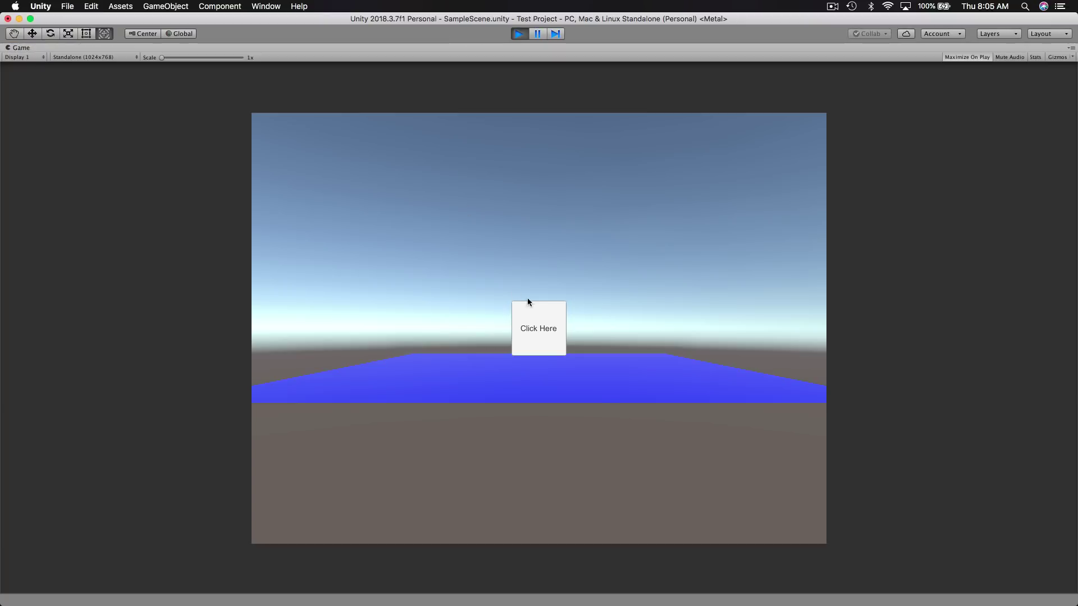
{"action": "left_click", "coordinate": [540, 326]}
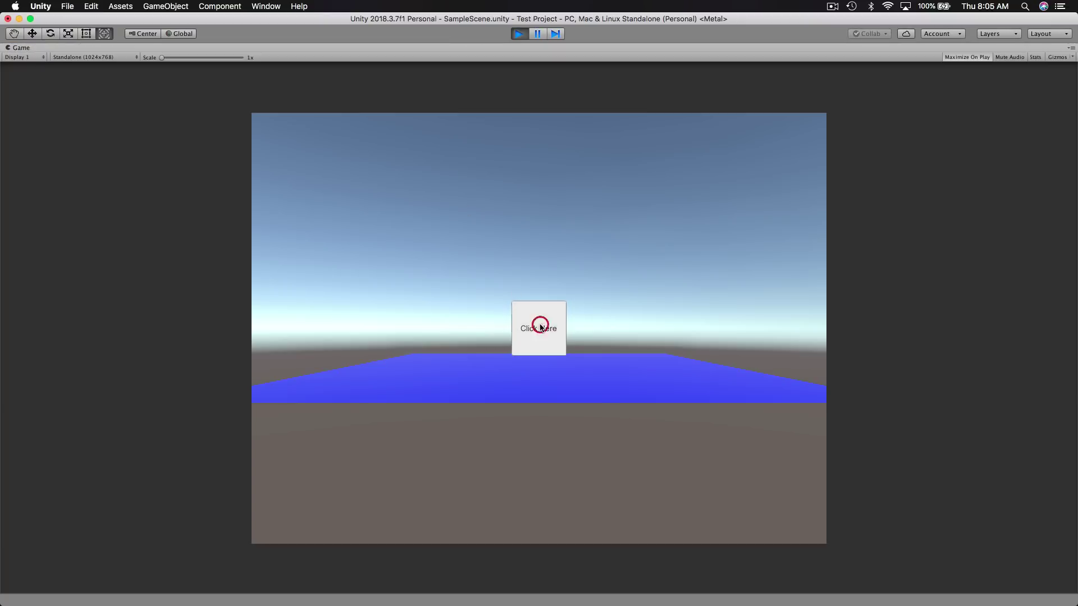
{"action": "left_click", "coordinate": [519, 35]}
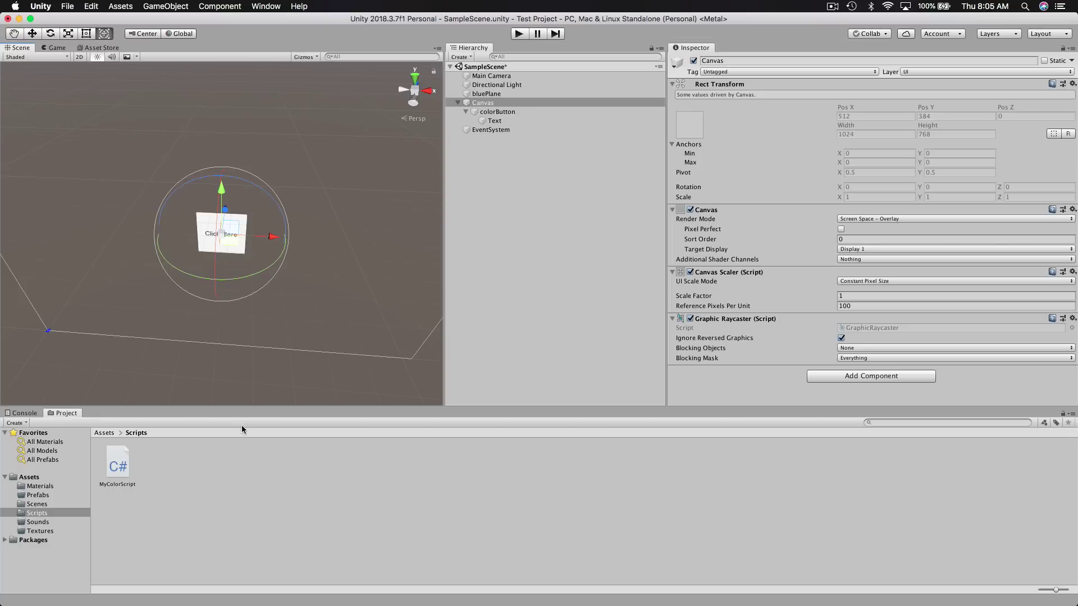
Attach MyColorScript to bluePlane and assign the bluePlane object to the script's Plane field
{"action": "left_click_drag", "start_coordinate": [124, 468], "coordinate": [488, 95]}
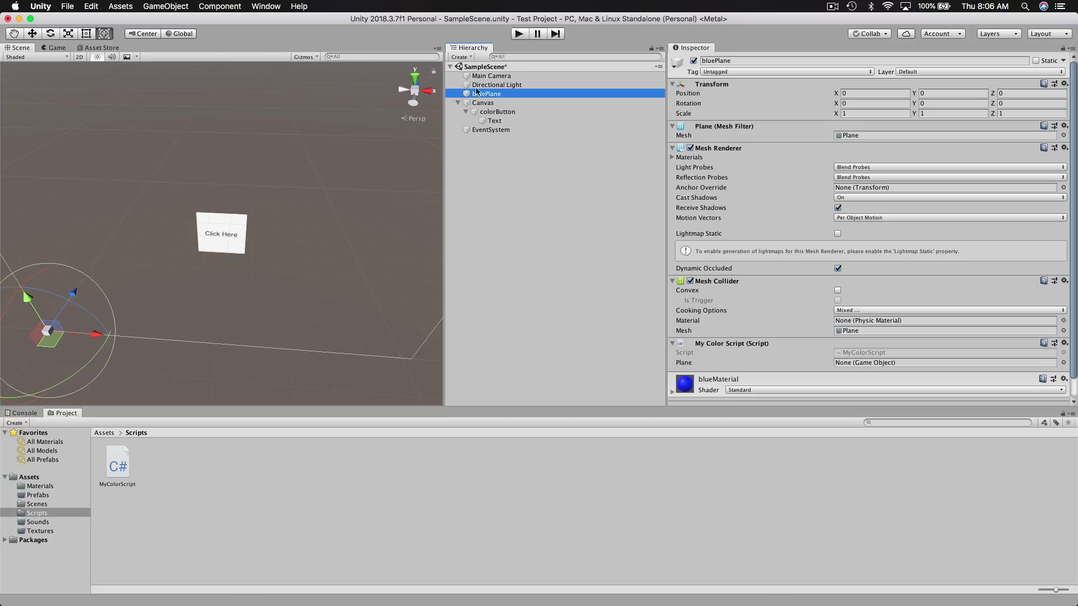
{"action": "left_click_drag", "start_coordinate": [503, 94], "coordinate": [870, 363]}
Switch to Visual Studio and compare the public plane and private myRenderer declarations with the script's fields in Unity's Inspector
{"action": "mouse_move", "coordinate": [752, 604]}
{"action": "left_click", "coordinate": [855, 582]}
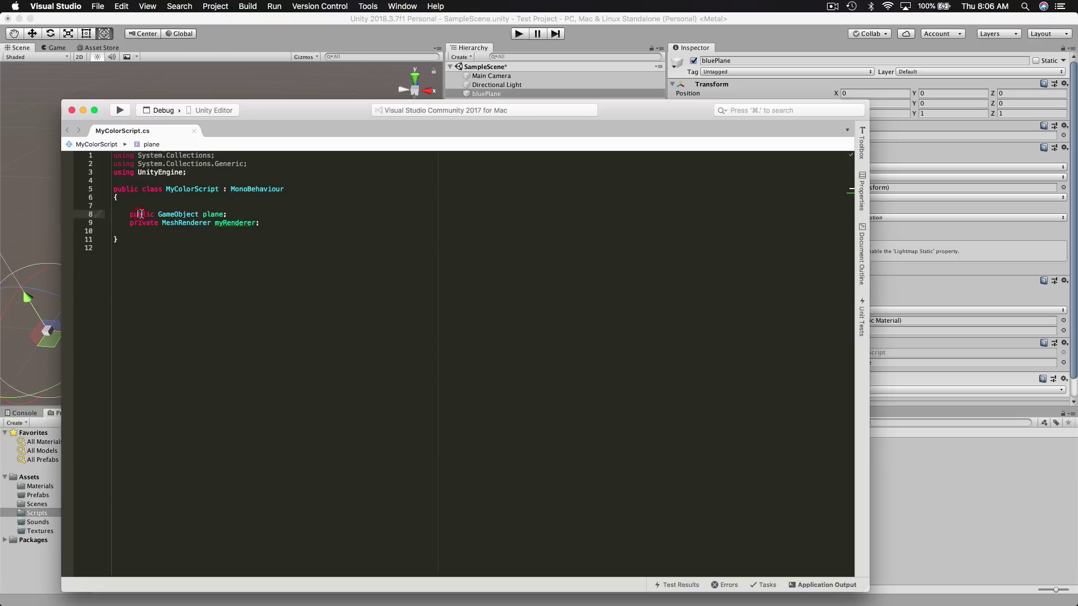
{"action": "left_click", "coordinate": [215, 213]}
{"action": "left_click_drag", "start_coordinate": [308, 116], "coordinate": [830, 418]}
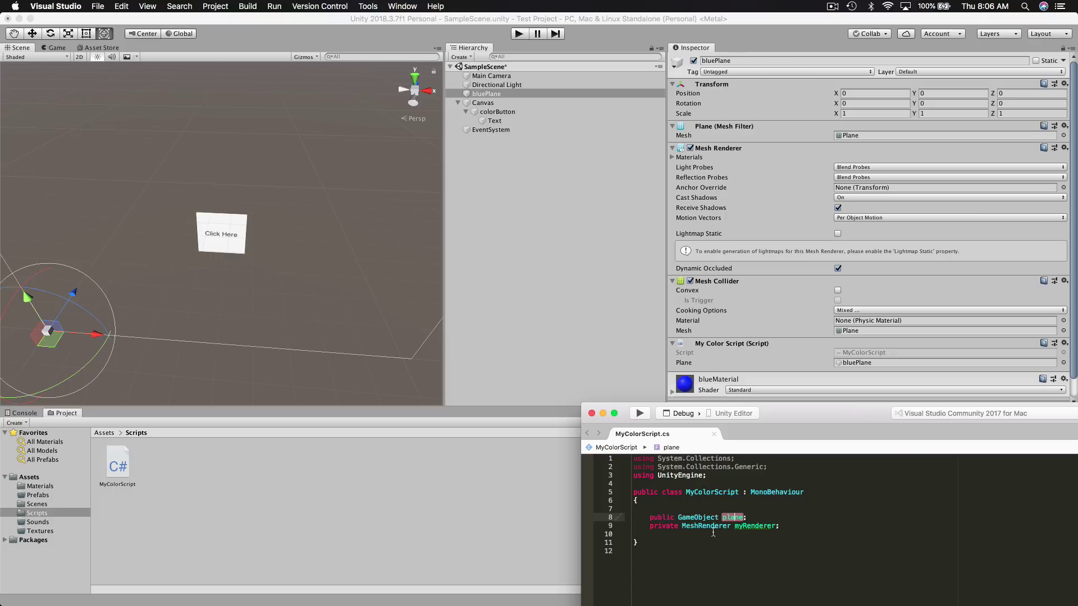
{"action": "double_click", "coordinate": [659, 526]}
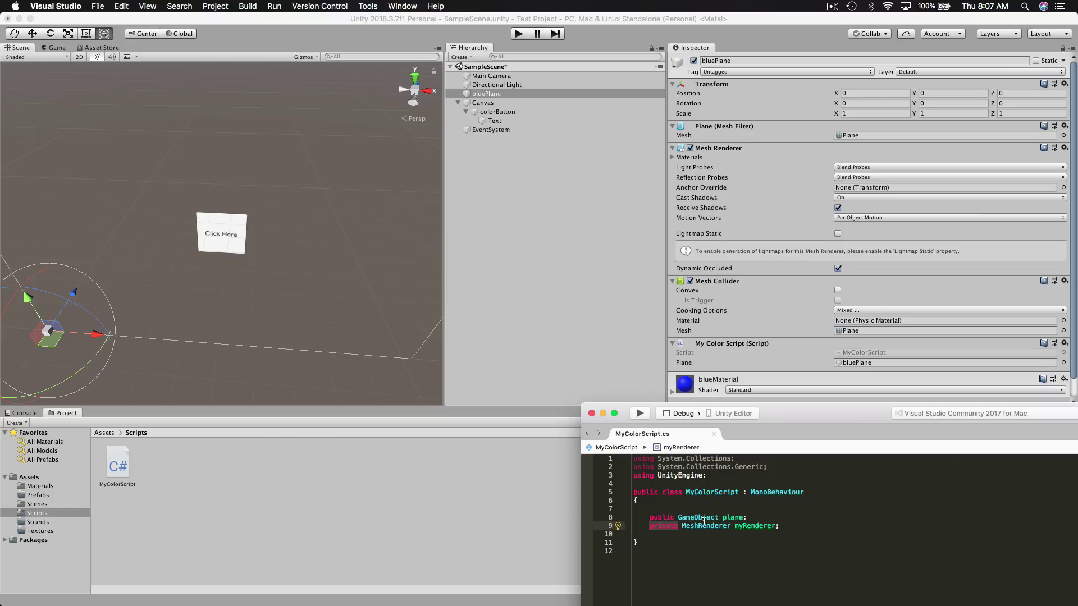
Add a [SerializeField] attribute on its own line above the private myRenderer declaration and save the script
{"action": "left_click", "coordinate": [752, 517]}
{"action": "key", "text": "Return"}
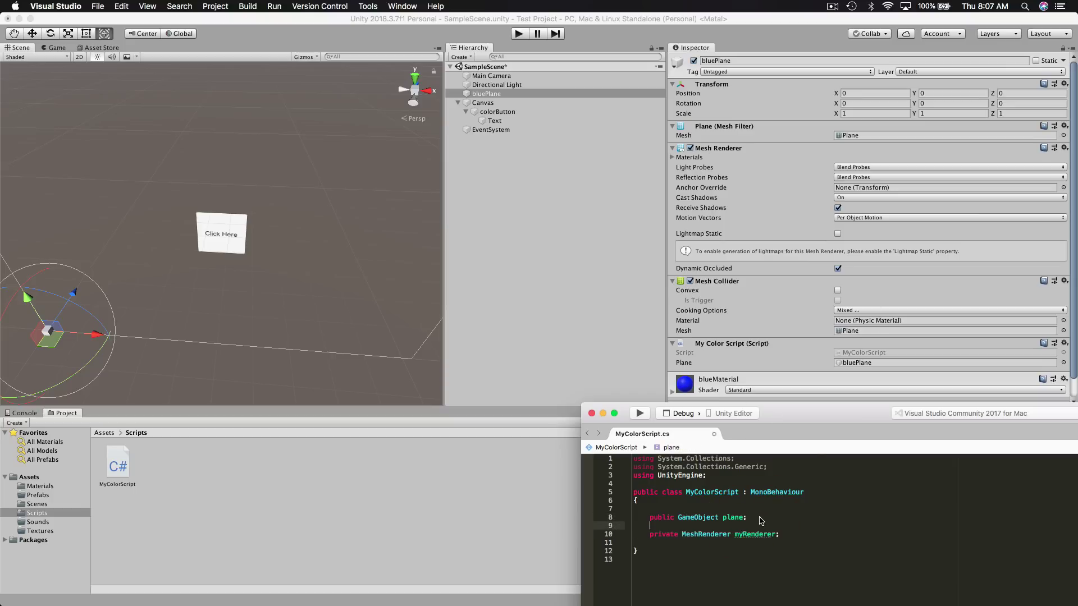
{"action": "double_click", "coordinate": [825, 418]}
{"action": "type", "text": "[seri"}
{"action": "key", "text": "Return"}
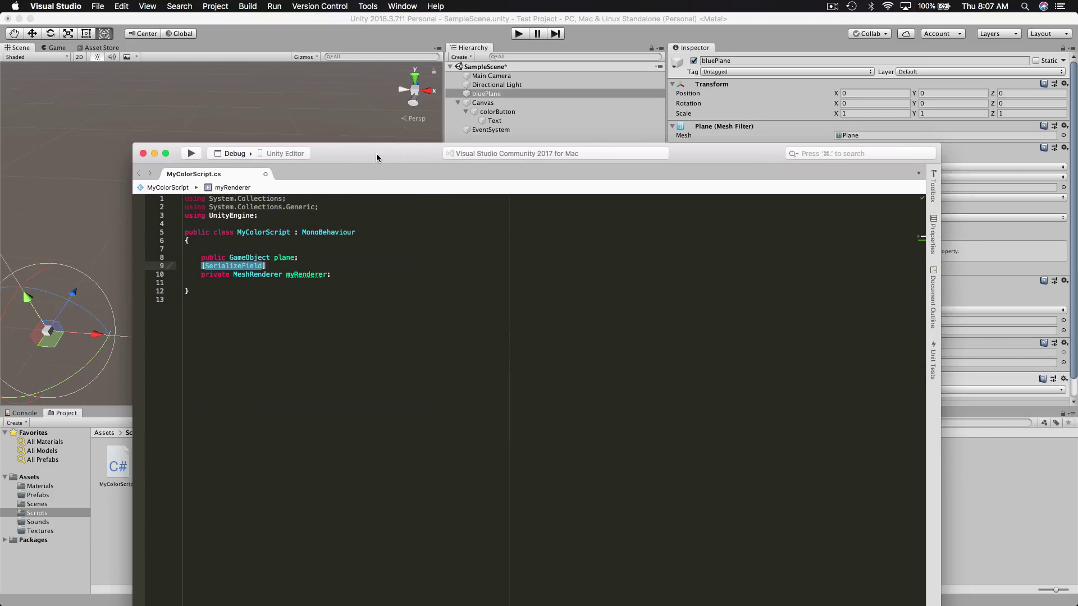
{"action": "left_click", "coordinate": [401, 282]}
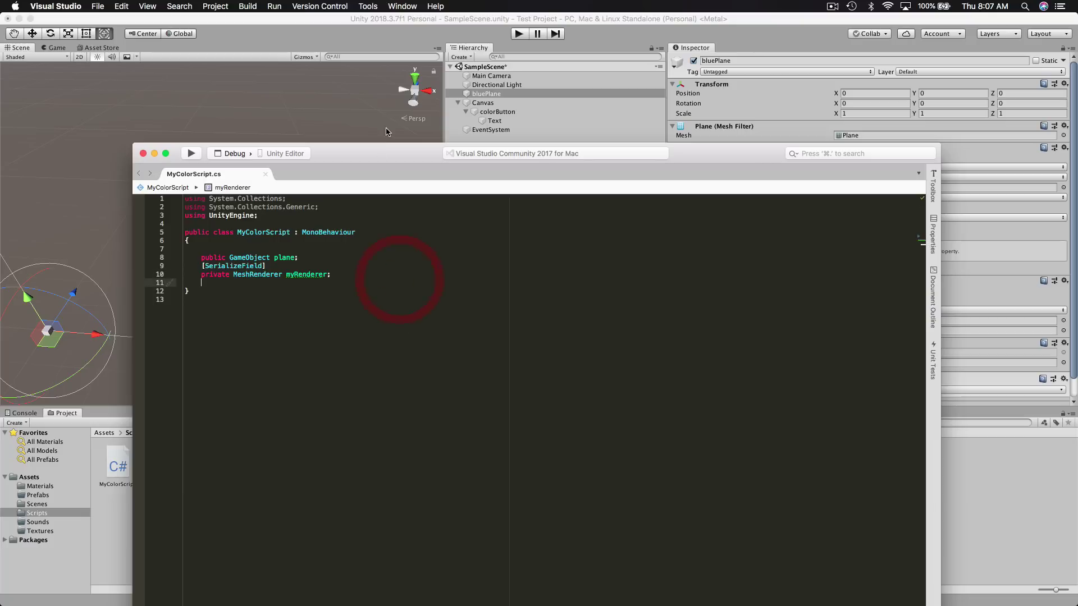
Switch to Unity and check bluePlane's My Color Script component for the serialized My Renderer field
{"action": "left_click_drag", "start_coordinate": [397, 159], "coordinate": [418, 318]}
{"action": "left_click", "coordinate": [476, 135]}
{"action": "left_click", "coordinate": [474, 111]}
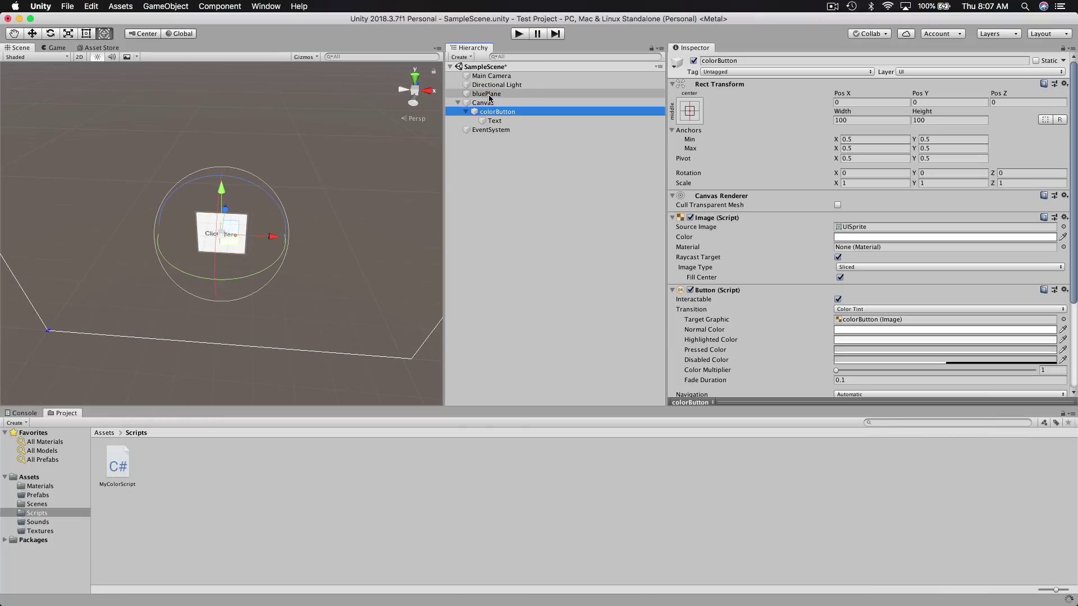
{"action": "left_click", "coordinate": [489, 94]}
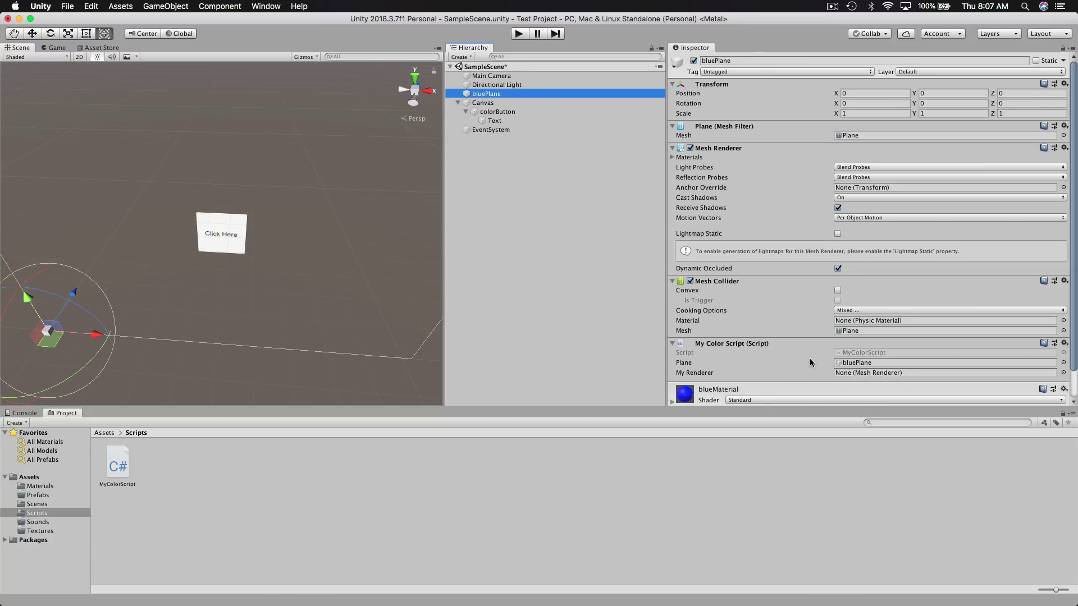
Return to the script in Visual Studio and examine the [SerializeField] attribute and the private MeshRenderer declaration
{"action": "mouse_move", "coordinate": [720, 603]}
{"action": "left_click", "coordinate": [854, 582]}
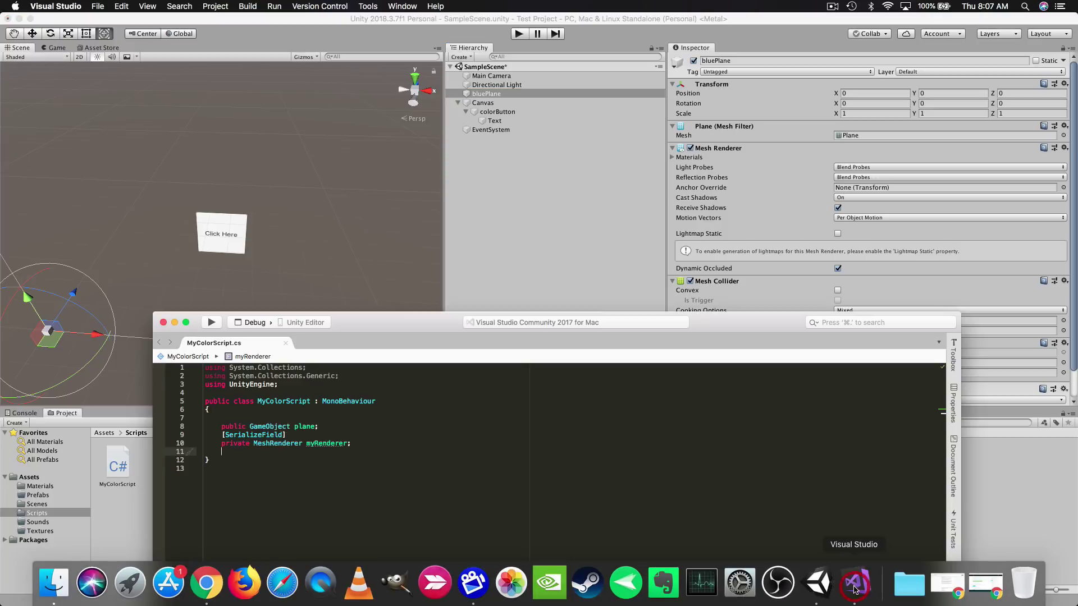
{"action": "double_click", "coordinate": [402, 318]}
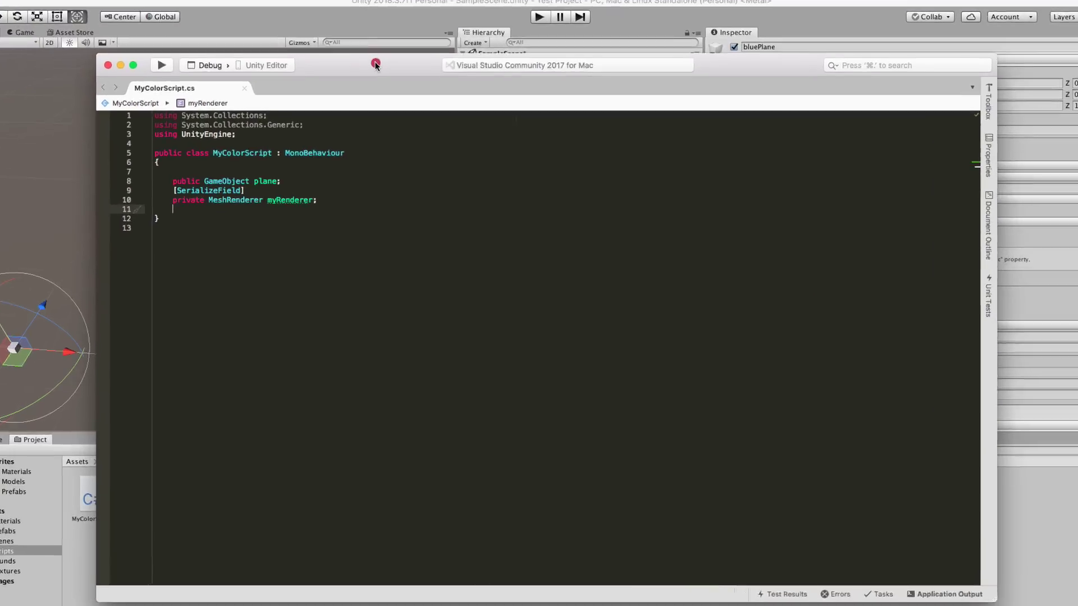
{"action": "left_click", "coordinate": [190, 207]}
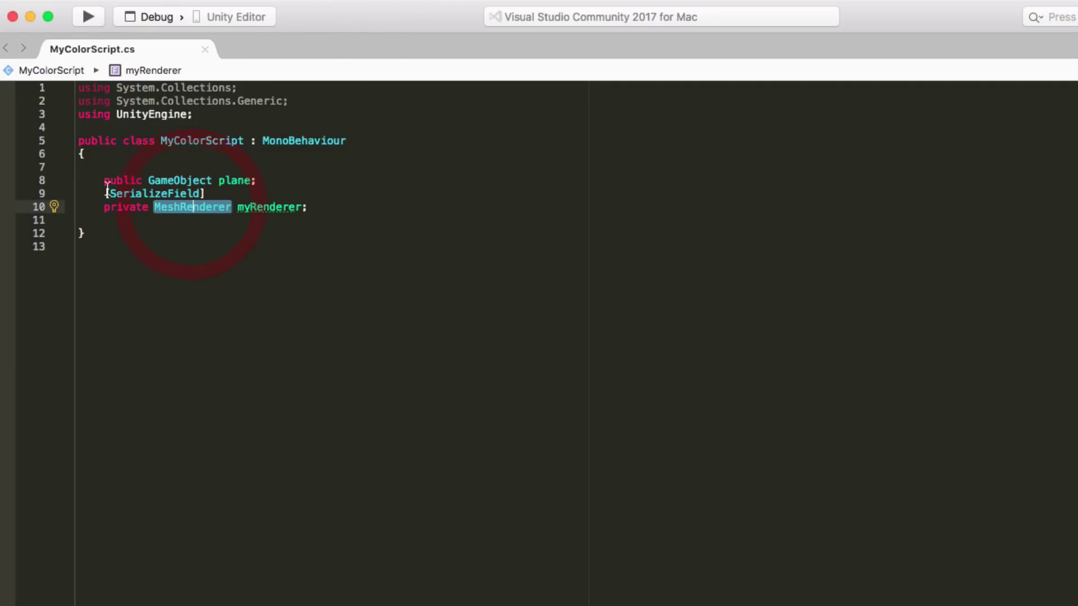
{"action": "left_click_drag", "start_coordinate": [207, 195], "coordinate": [93, 184]}
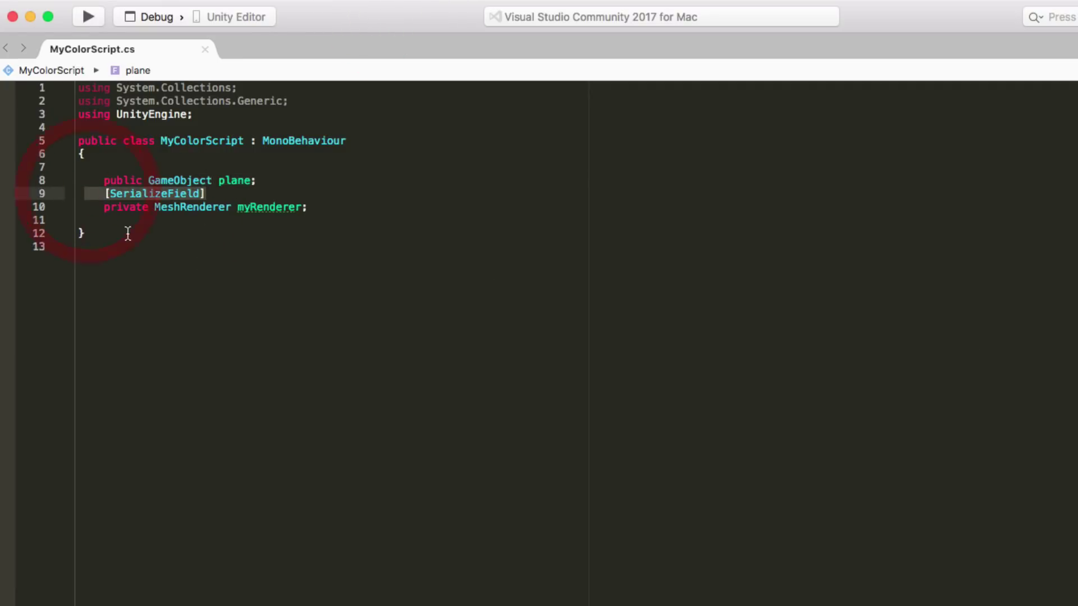
{"action": "left_click", "coordinate": [106, 206]}
{"action": "left_click", "coordinate": [303, 227]}
{"action": "left_click", "coordinate": [312, 208]}
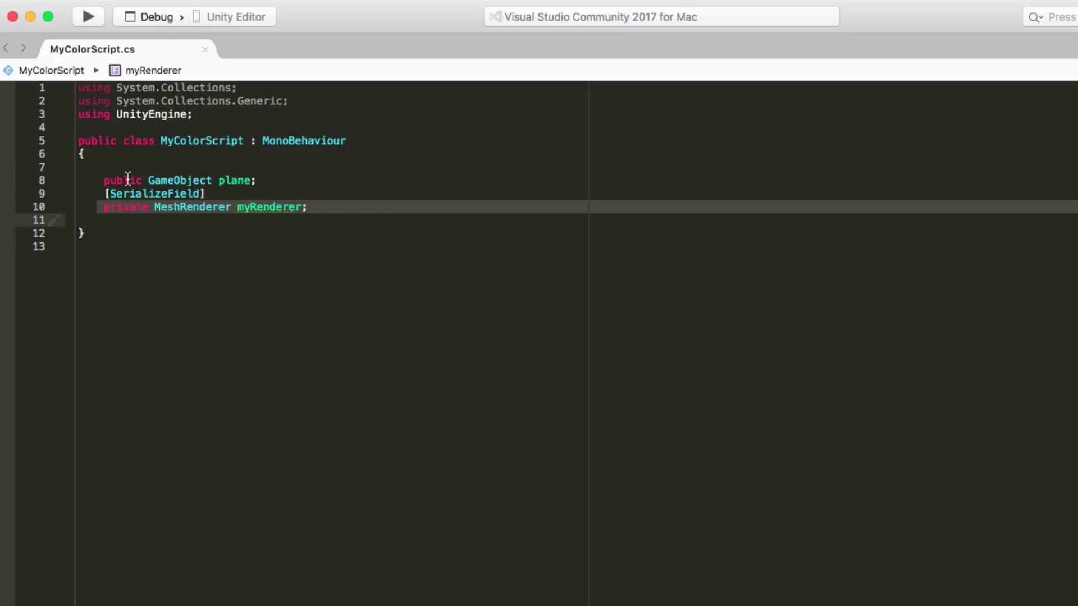
Delete the [SerializeField] line above the myRenderer declaration
{"action": "left_click_drag", "start_coordinate": [224, 195], "coordinate": [90, 193]}
{"action": "key", "text": "BackSpace"}
{"action": "key", "text": "BackSpace"}
{"action": "key", "text": "BackSpace"}
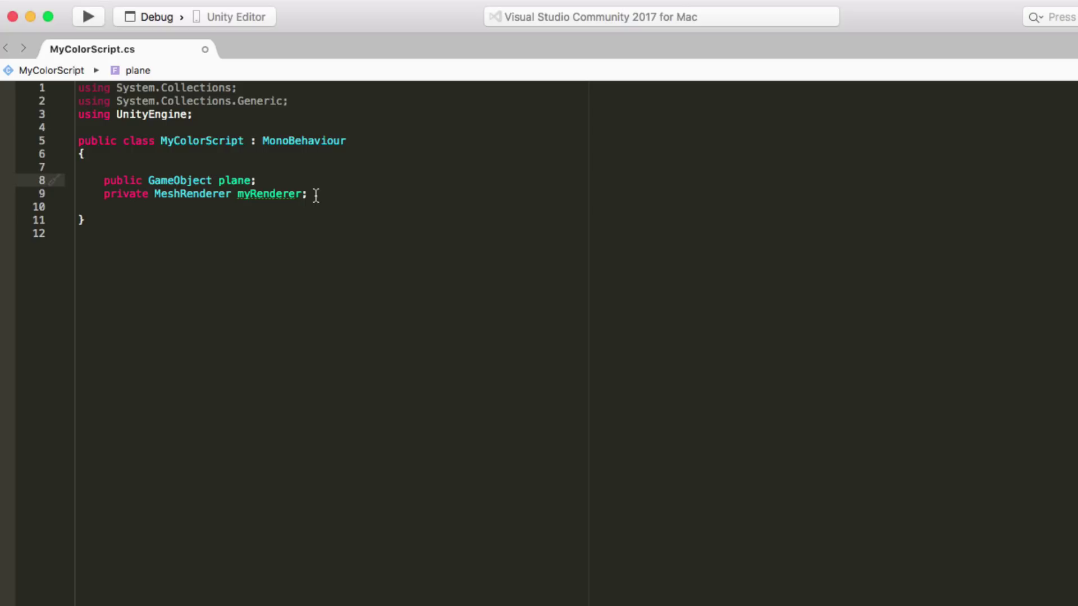
Leave a blank line below the myRenderer declaration and begin a private void method
{"action": "left_click", "coordinate": [323, 250]}
{"action": "left_click", "coordinate": [344, 211]}
{"action": "left_click", "coordinate": [352, 195]}
{"action": "key", "text": "Return"}
{"action": "key", "text": "Return"}
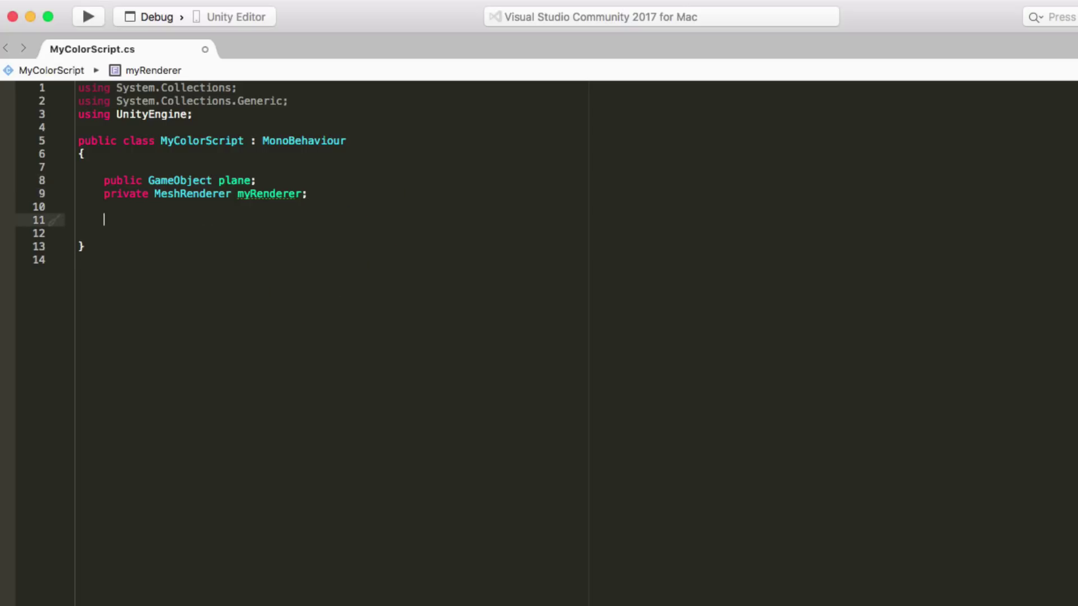
{"action": "type", "text": "privi"}
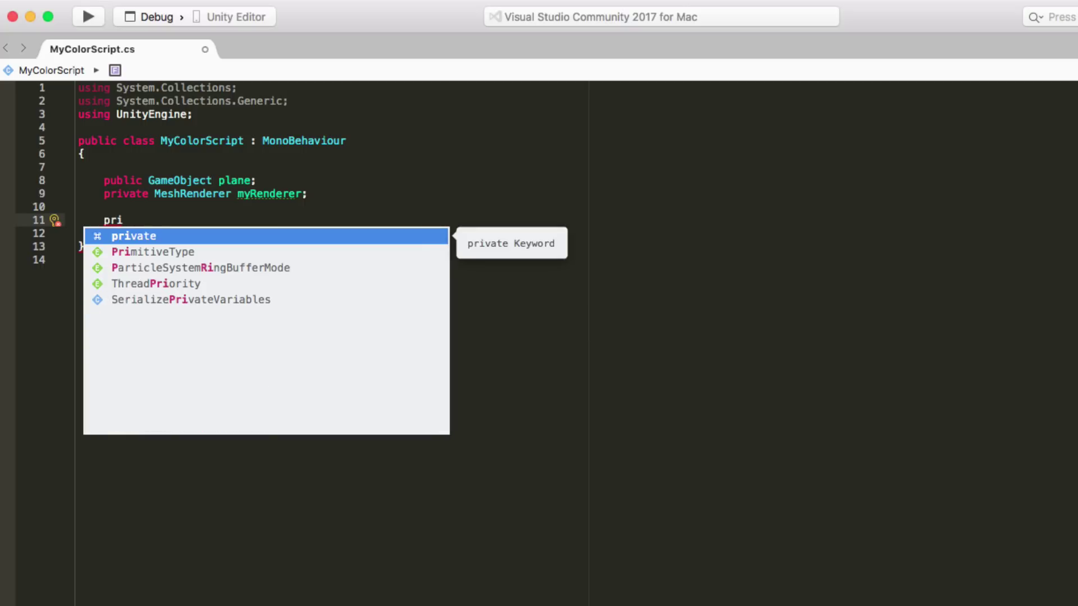
{"action": "key", "text": "BackSpace"}
{"action": "type", "text": "ate"}
{"action": "key", "text": "BackSpace"}
{"action": "key", "text": "BackSpace"}
{"action": "key", "text": "BackSpace"}
{"action": "type", "text": "ate"}
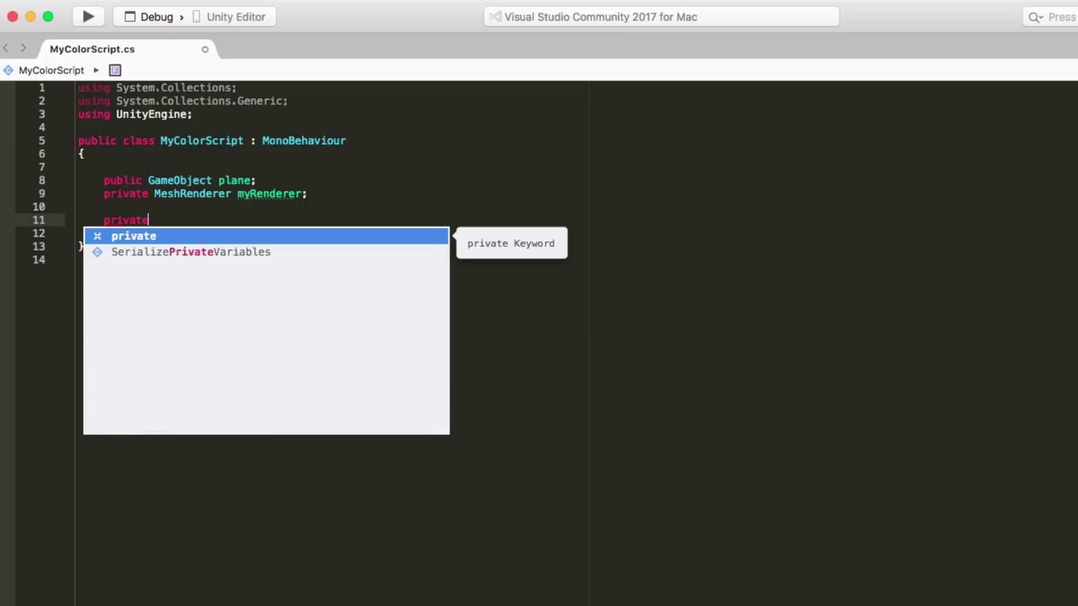
{"action": "type", "text": " void "}
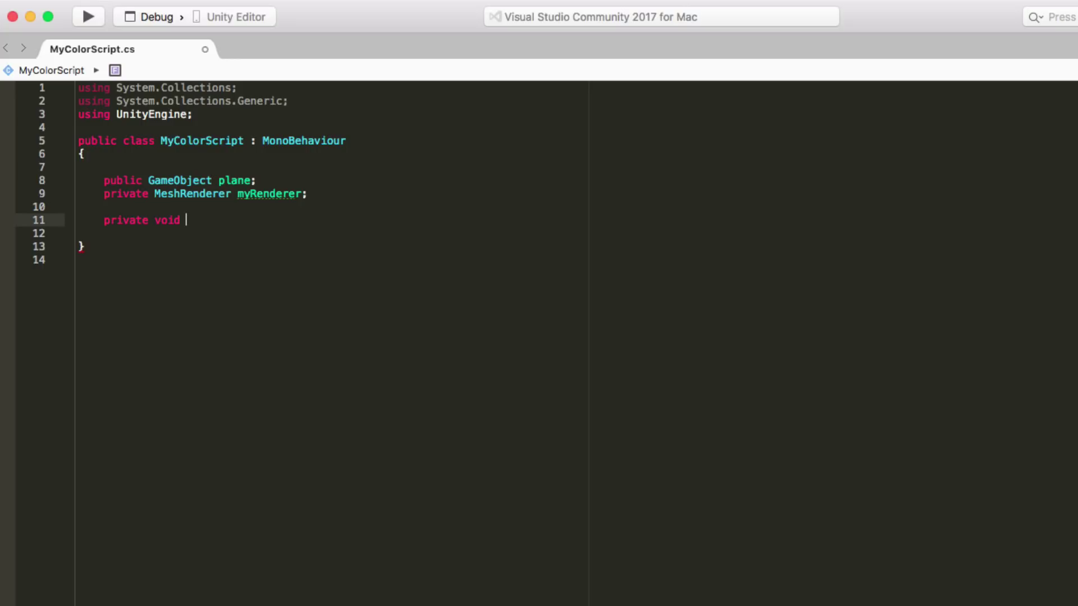
Name the method OnClickChangeColor with no parameters and add an empty body in braces
{"action": "type", "text": "()"}
{"action": "key", "text": "BackSpace"}
{"action": "key", "text": "BackSpace"}
{"action": "type", "text": "On"}
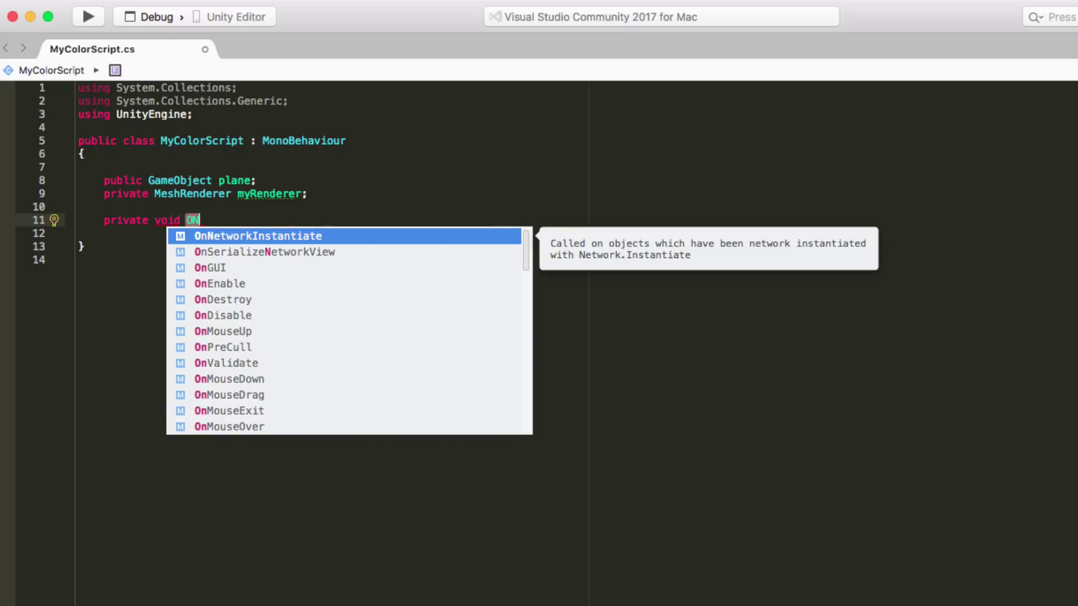
{"action": "type", "text": "ClickColor"}
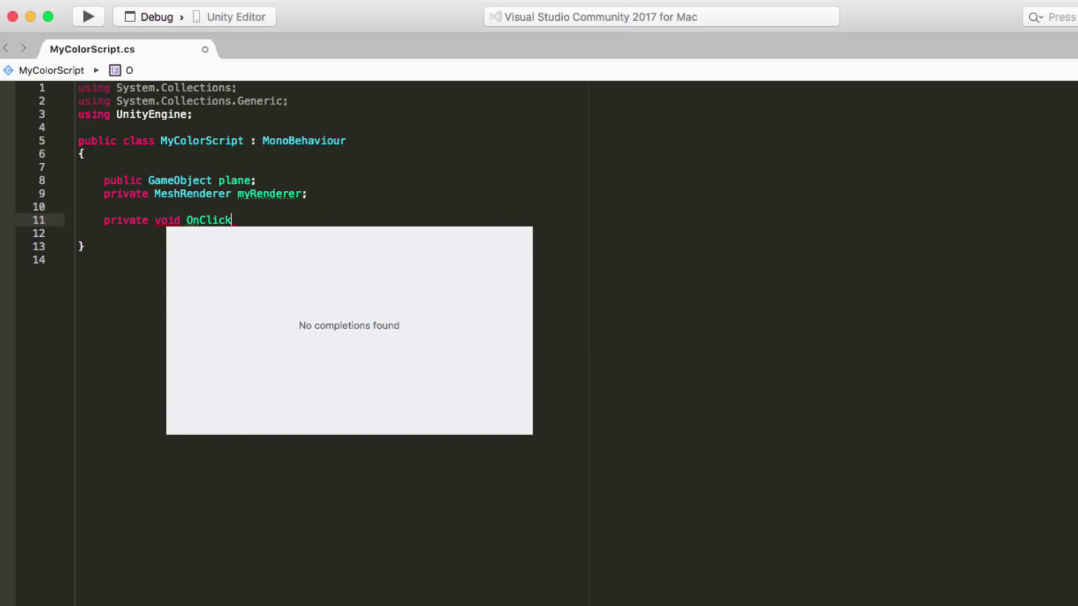
{"action": "key", "text": "BackSpace"}
{"action": "key", "text": "BackSpace"}
{"action": "key", "text": "BackSpace"}
{"action": "key", "text": "BackSpace"}
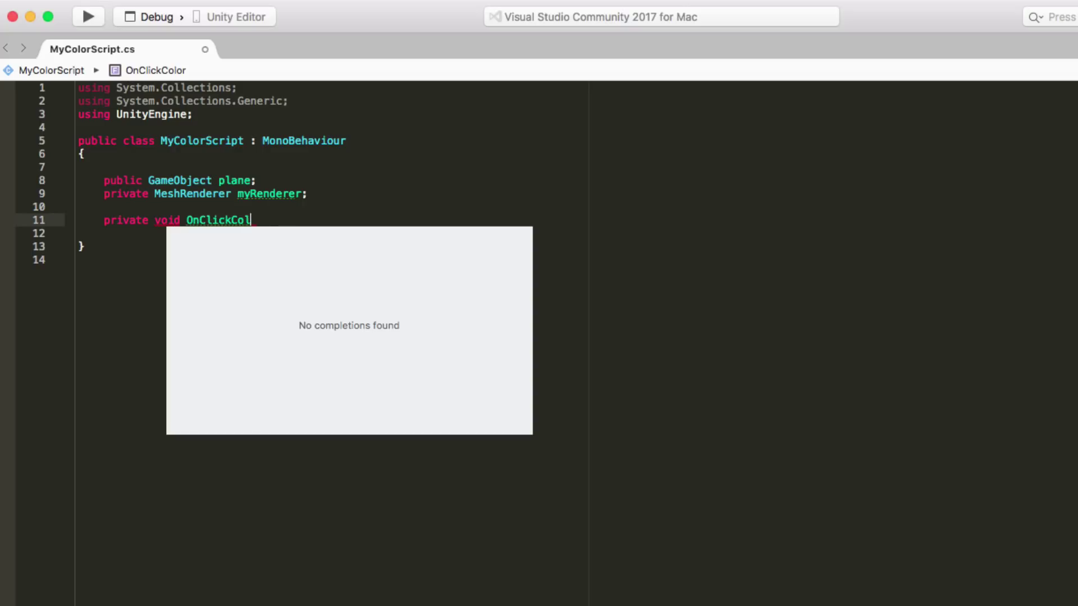
{"action": "type", "text": "hangeColor ()"}
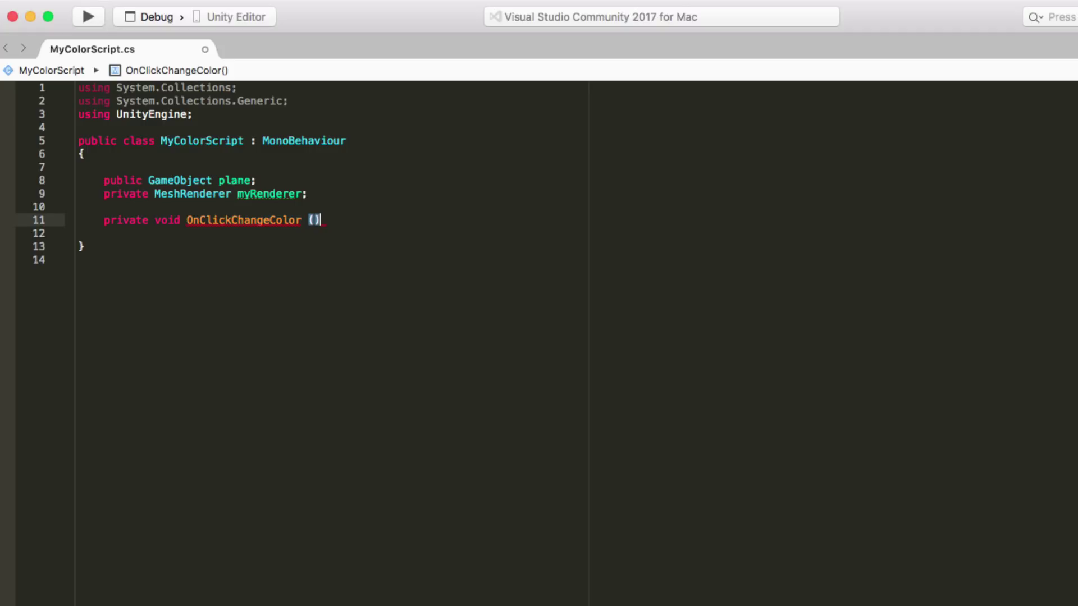
{"action": "key", "text": "Return"}
{"action": "type", "text": "{"}
{"action": "key", "text": "Return"}
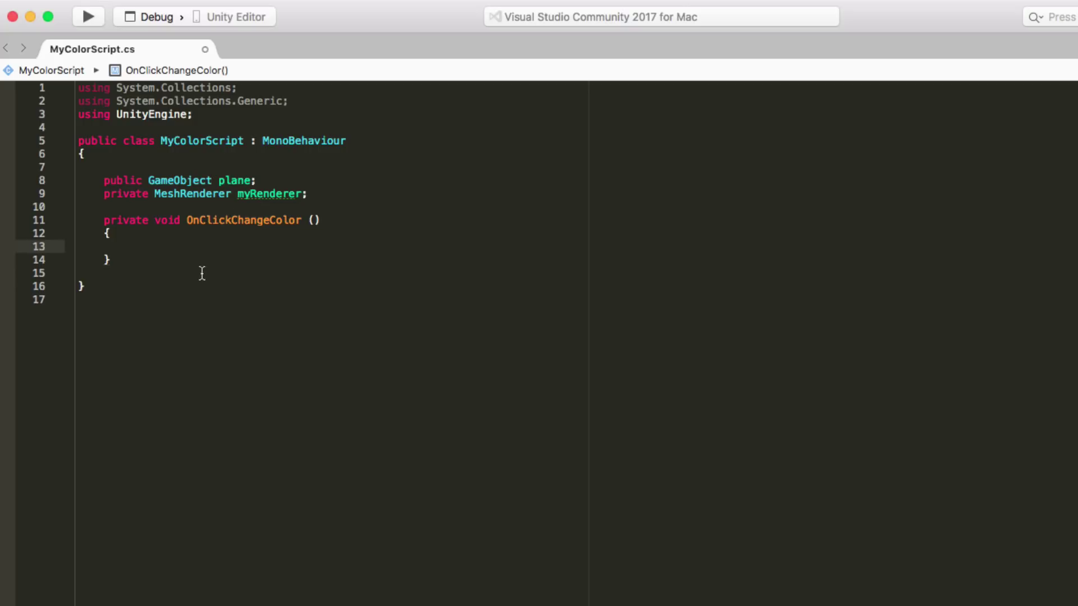
In the OnClickChangeColor body, write the statement myRenderer = plane.GetComponent<MeshRenderer>();
{"action": "type", "text": "myRe"}
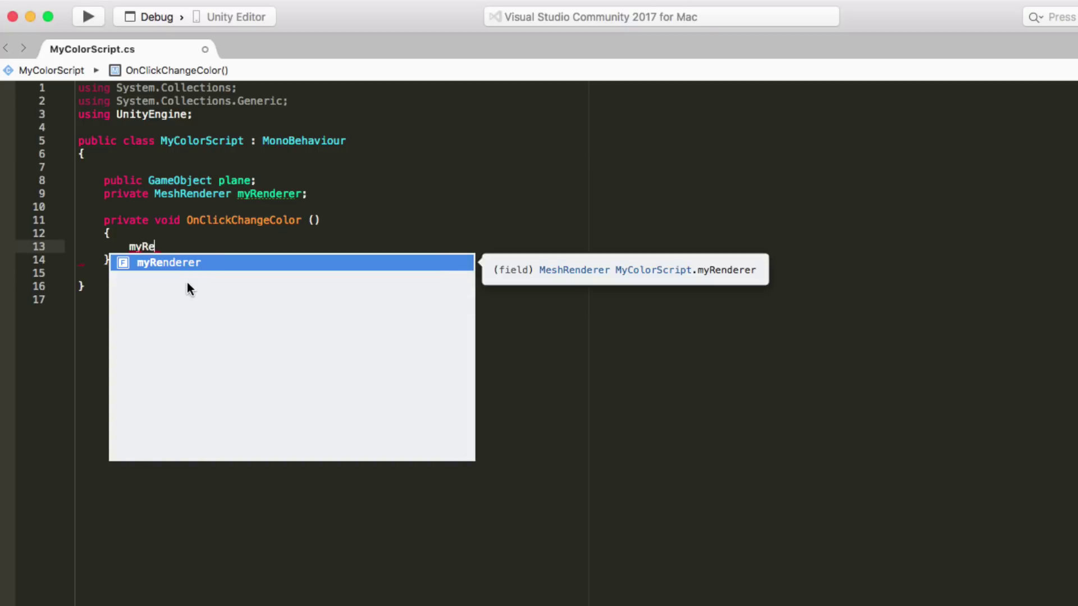
{"action": "key", "text": "Return"}
{"action": "type", "text": "="}
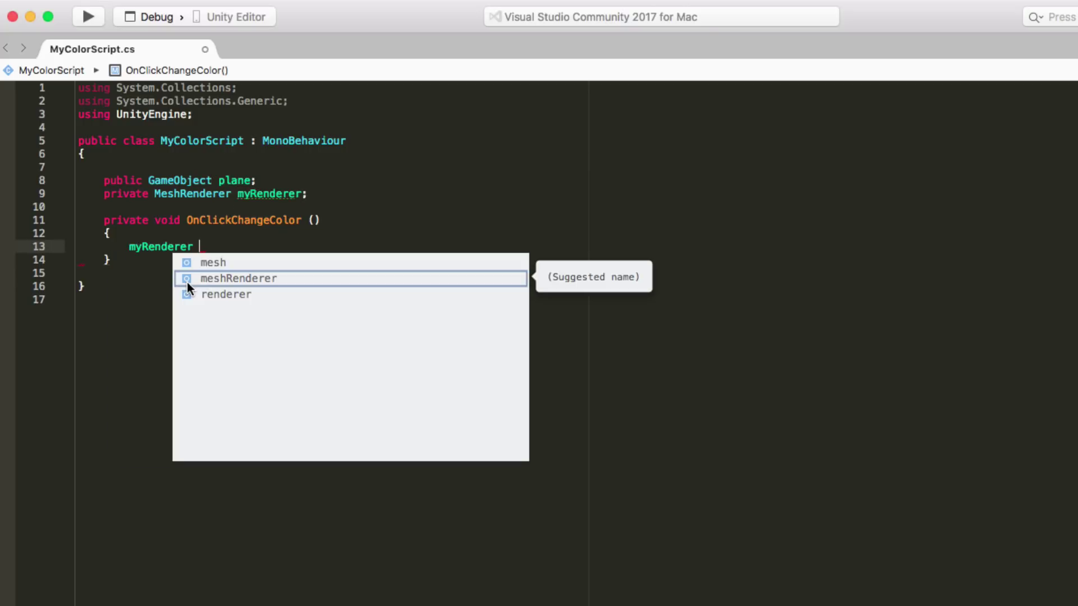
{"action": "type", "text": " plane"}
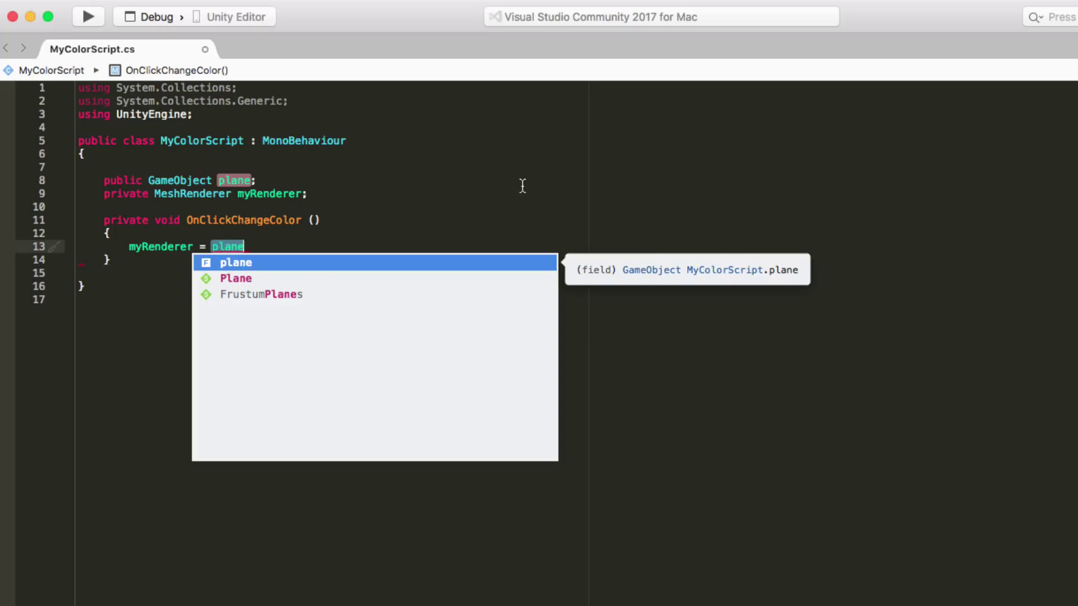
{"action": "type", "text": "."}
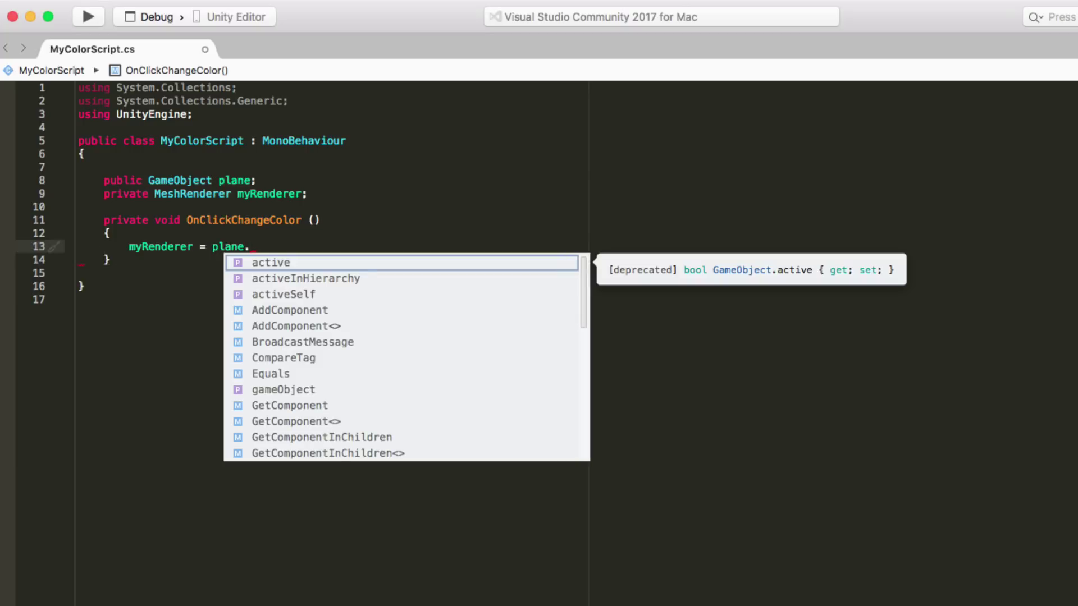
{"action": "type", "text": "get"}
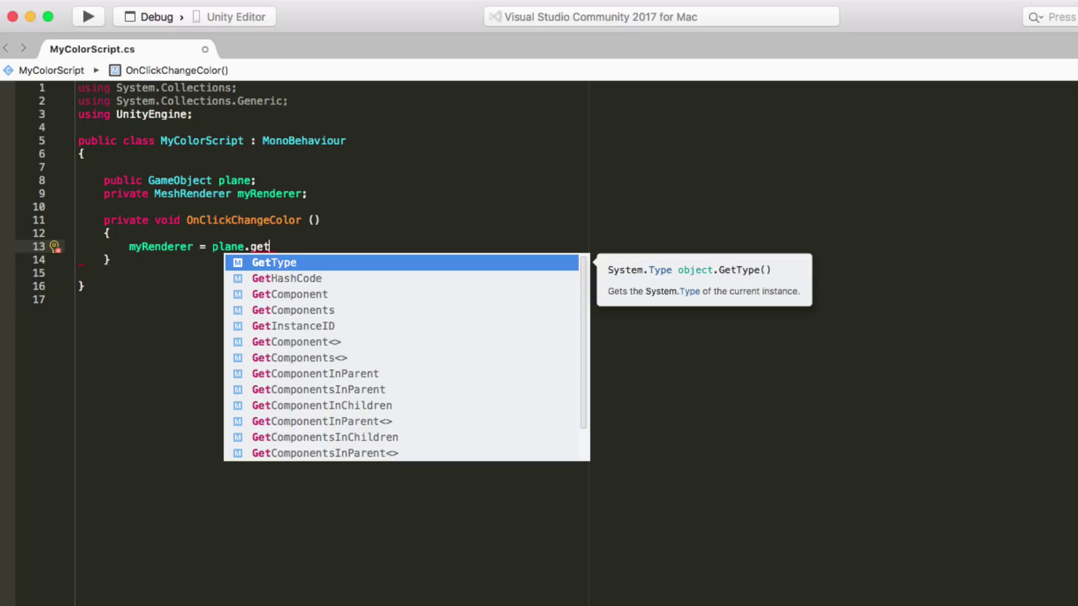
{"action": "type", "text": "comp"}
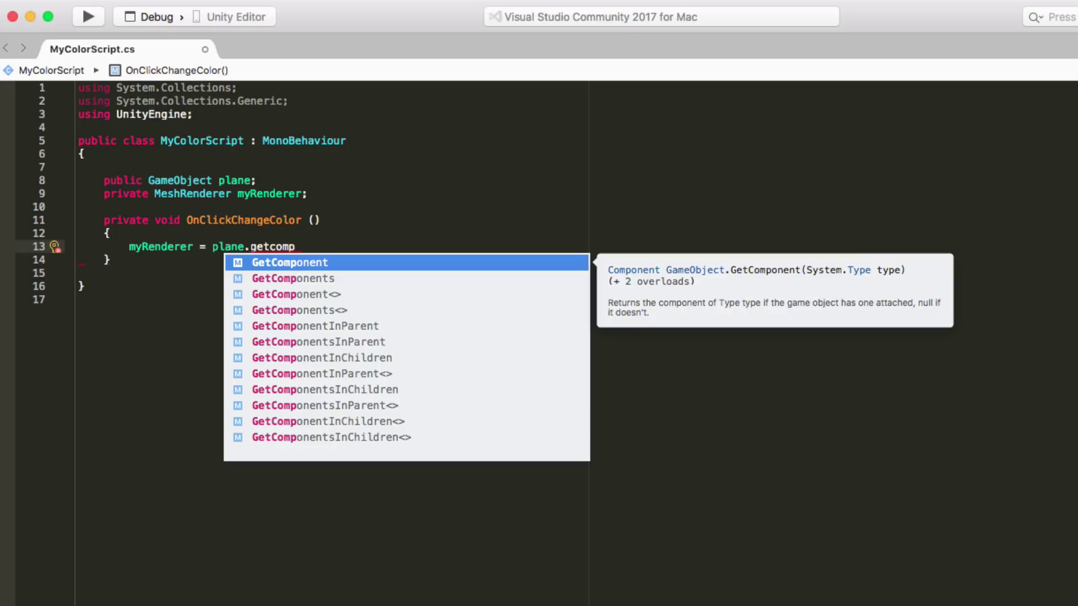
{"action": "type", "text": "<"}
{"action": "type", "text": "mesh"}
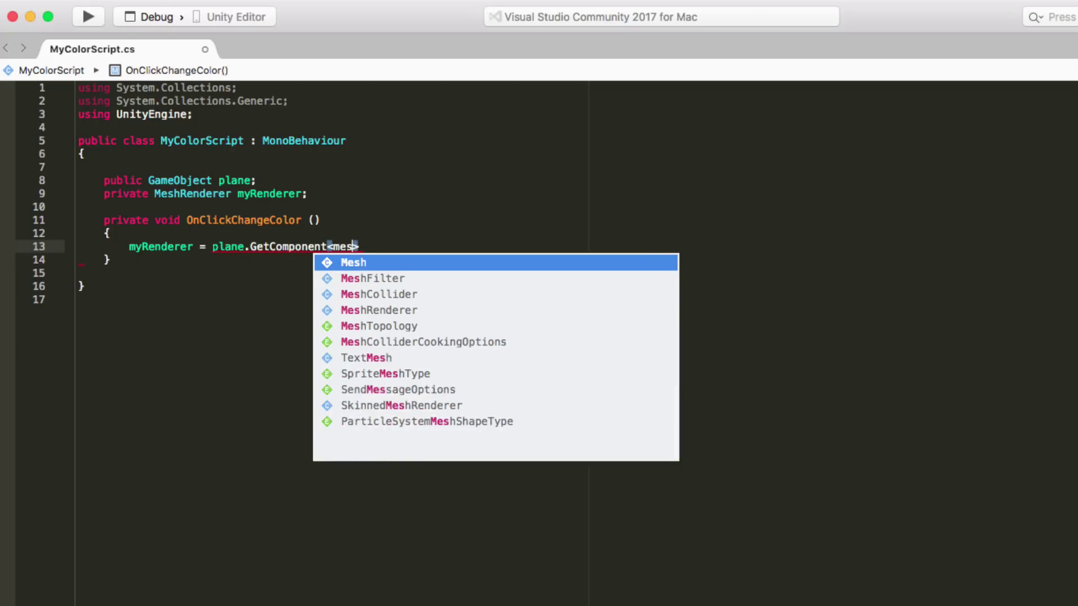
{"action": "type", "text": "r"}
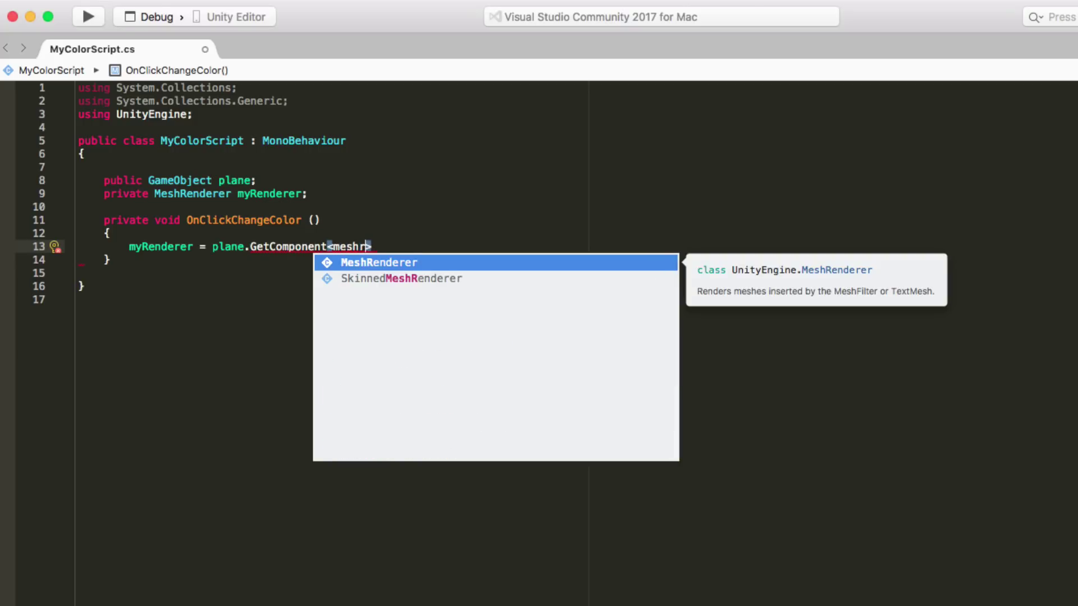
{"action": "key", "text": "Return"}
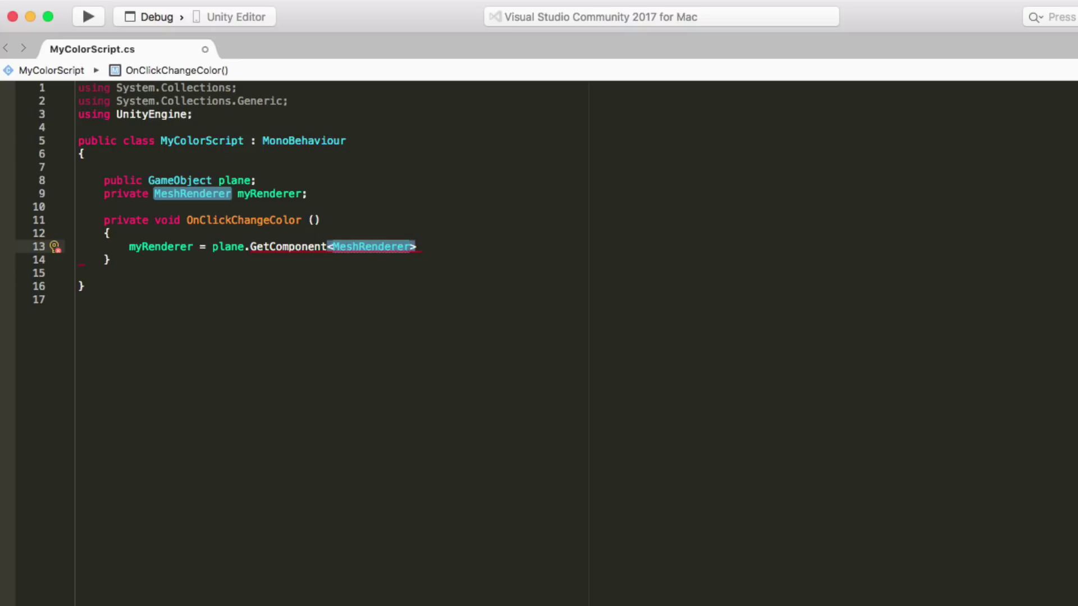
{"action": "key", "text": "Right"}
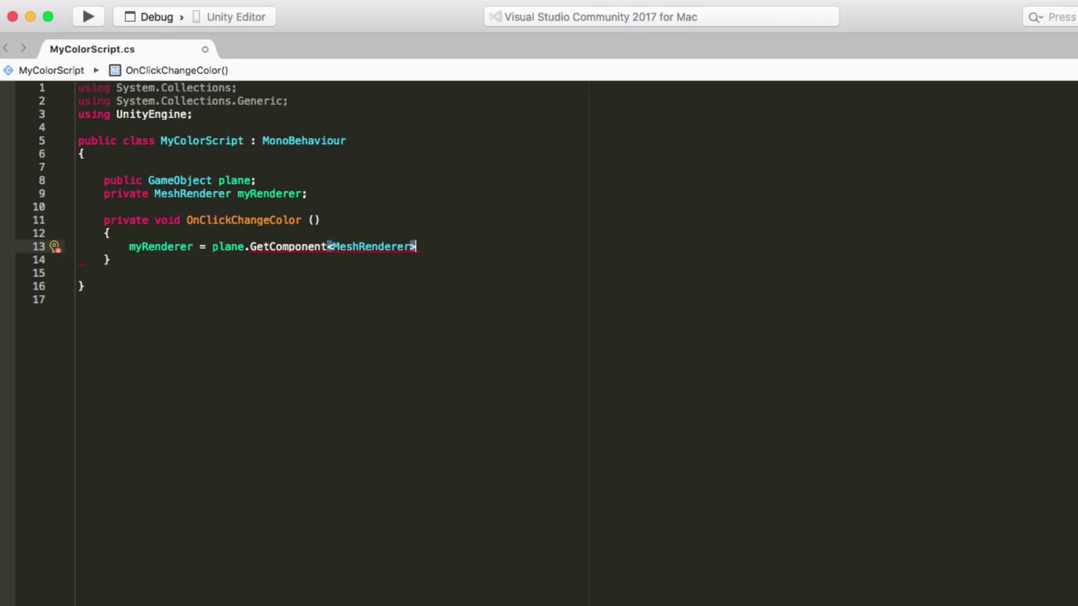
{"action": "type", "text": "();"}
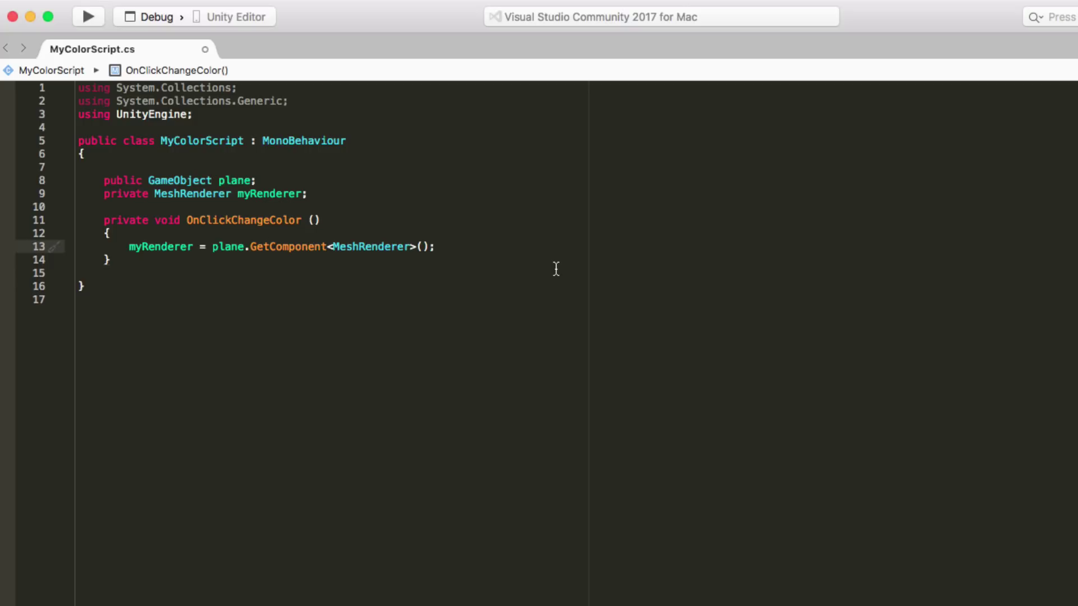
Begin a second statement below the GetComponent line with myRenderer.enabled
{"action": "key", "text": "Return"}
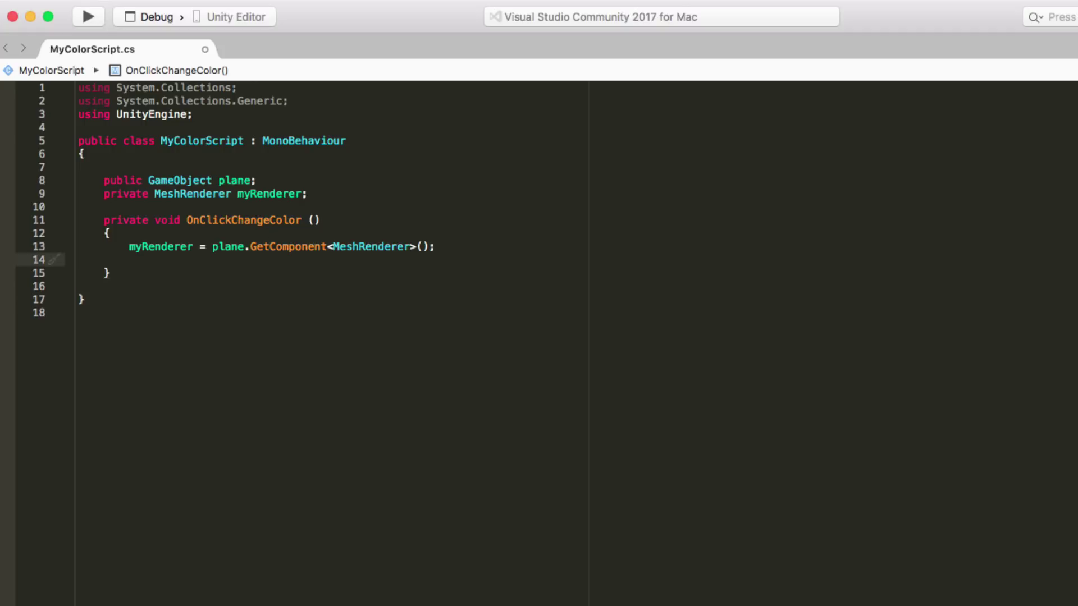
{"action": "type", "text": "my"}
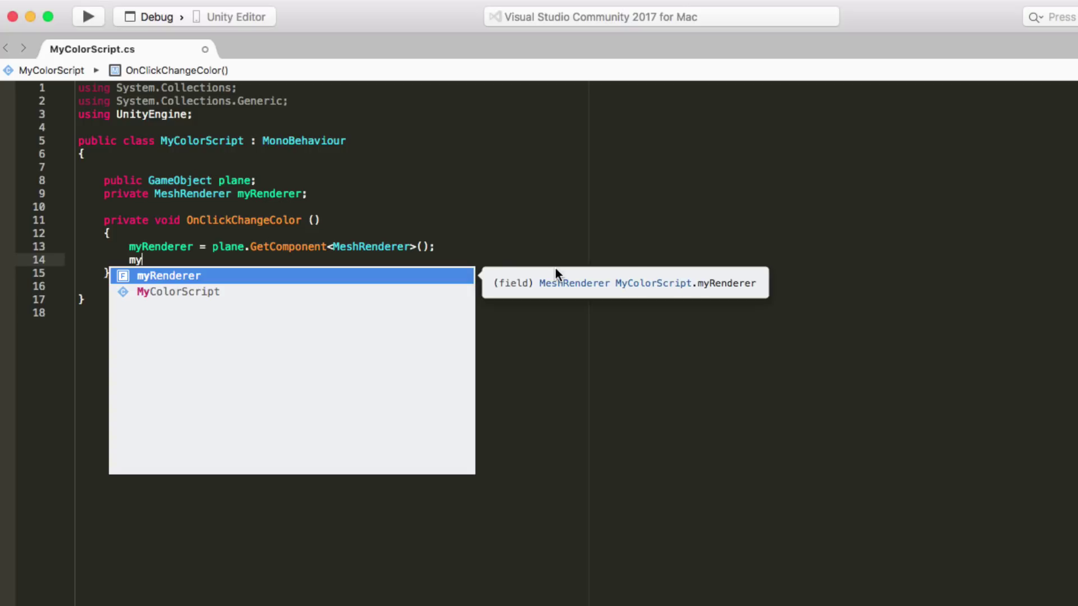
{"action": "key", "text": "Return"}
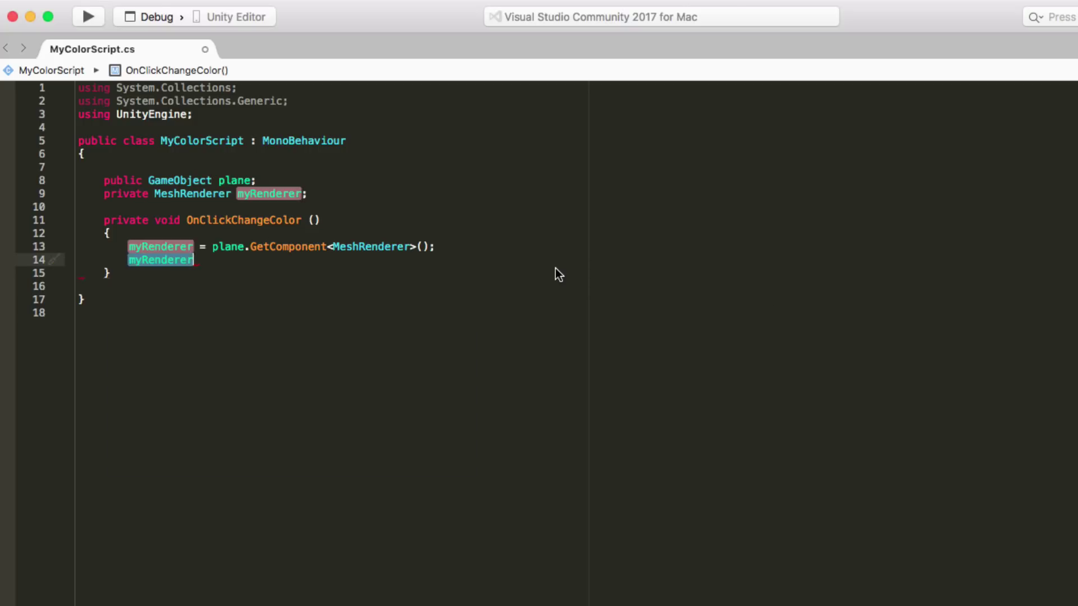
{"action": "type", "text": ".en"}
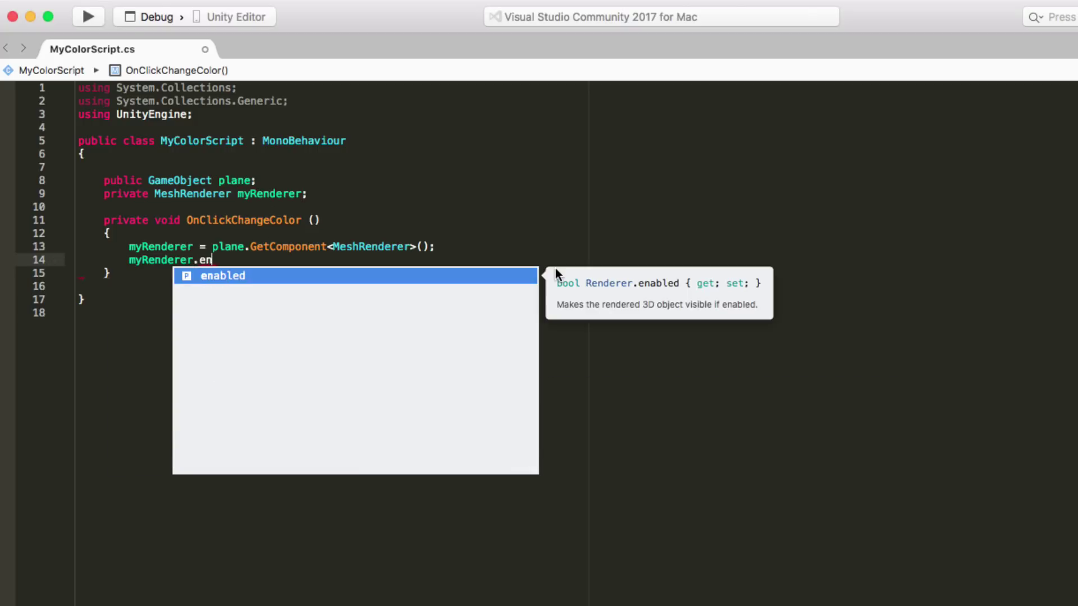
{"action": "key", "text": "Return"}
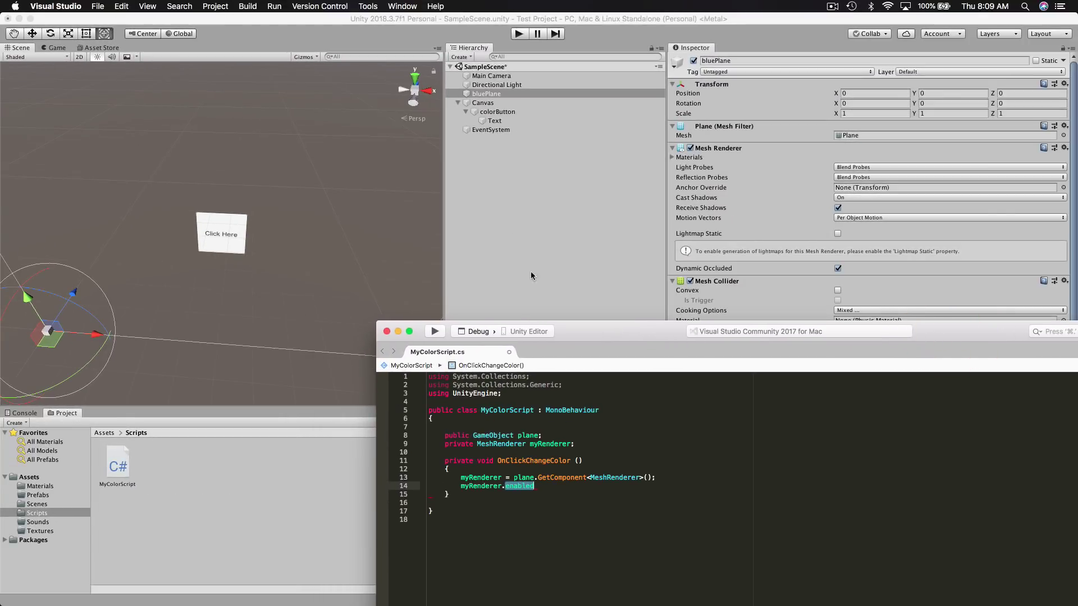
Switch to Unity, select bluePlane and toggle its active state off and on several times, leaving it active
{"action": "left_click", "coordinate": [645, 458]}
{"action": "left_click", "coordinate": [565, 212]}
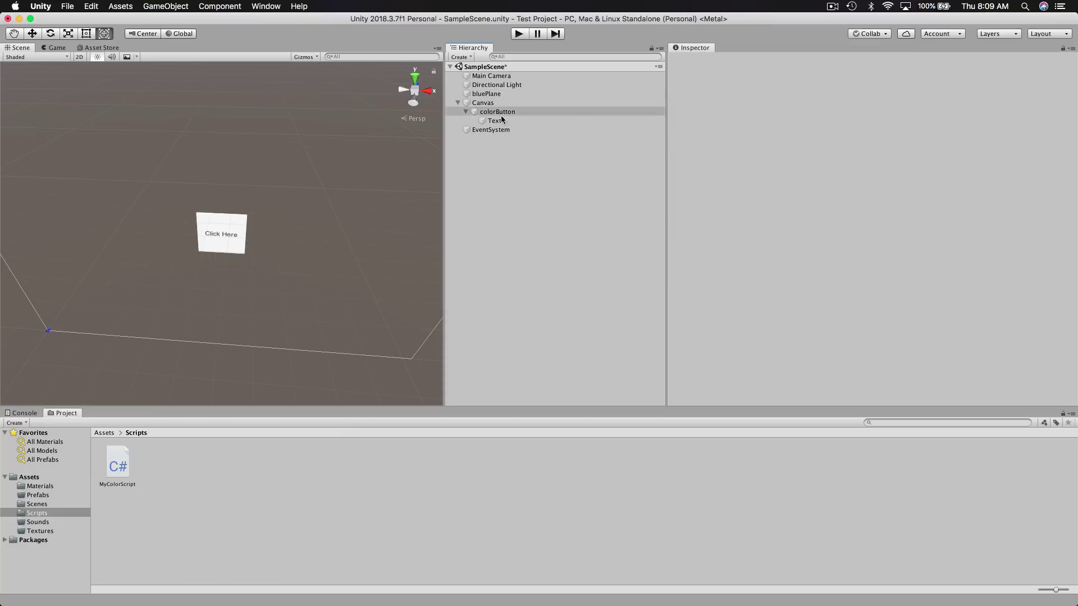
{"action": "double_click", "coordinate": [486, 94]}
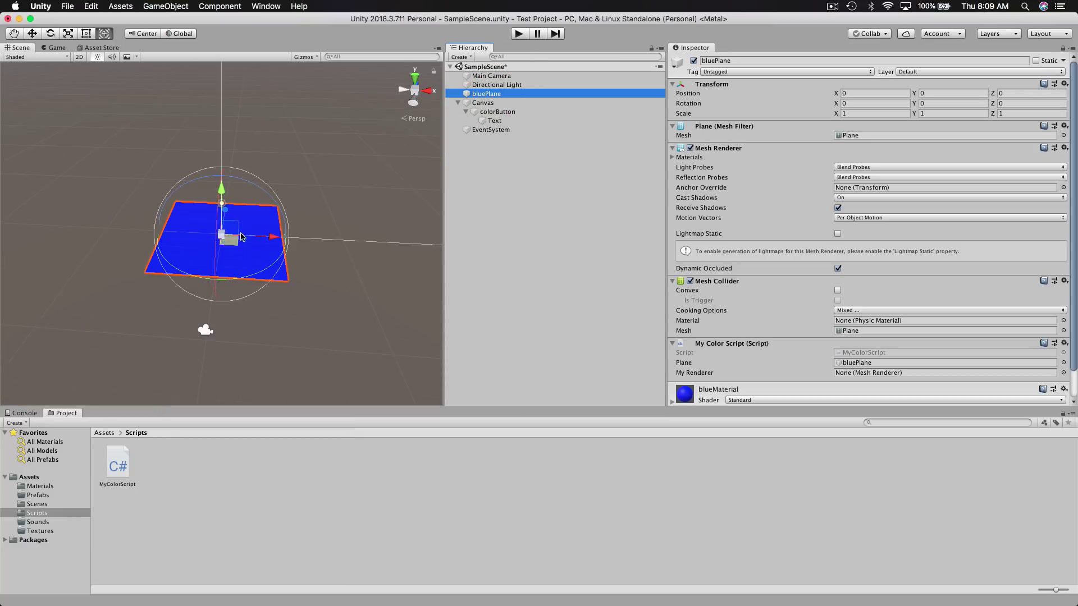
{"action": "left_click", "coordinate": [694, 62]}
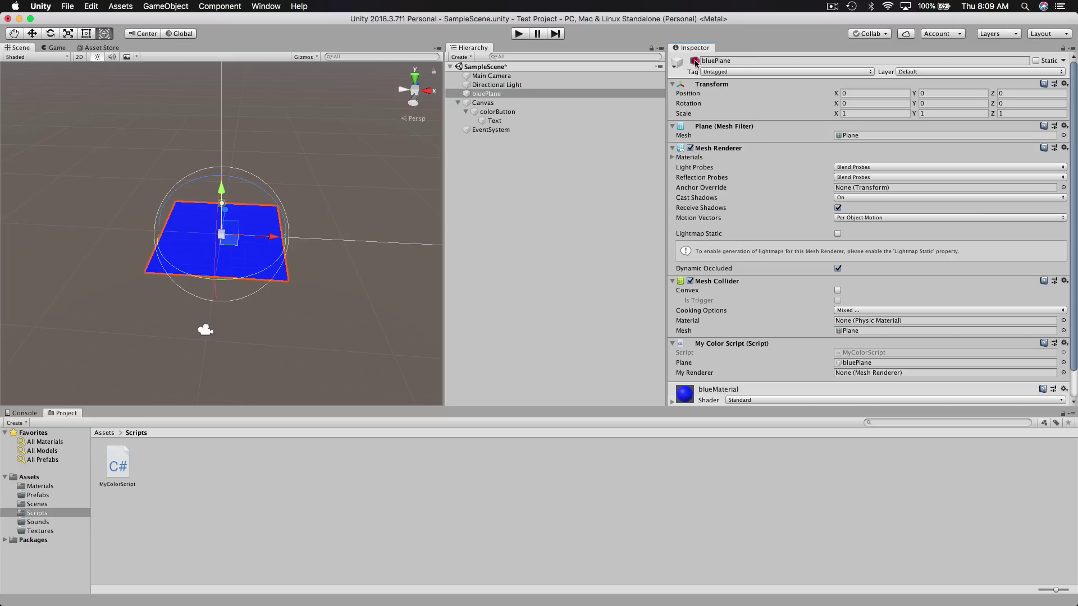
{"action": "left_click", "coordinate": [695, 63]}
{"action": "left_click", "coordinate": [694, 63]}
{"action": "left_click", "coordinate": [694, 62]}
{"action": "left_click", "coordinate": [695, 61]}
{"action": "left_click", "coordinate": [694, 62]}
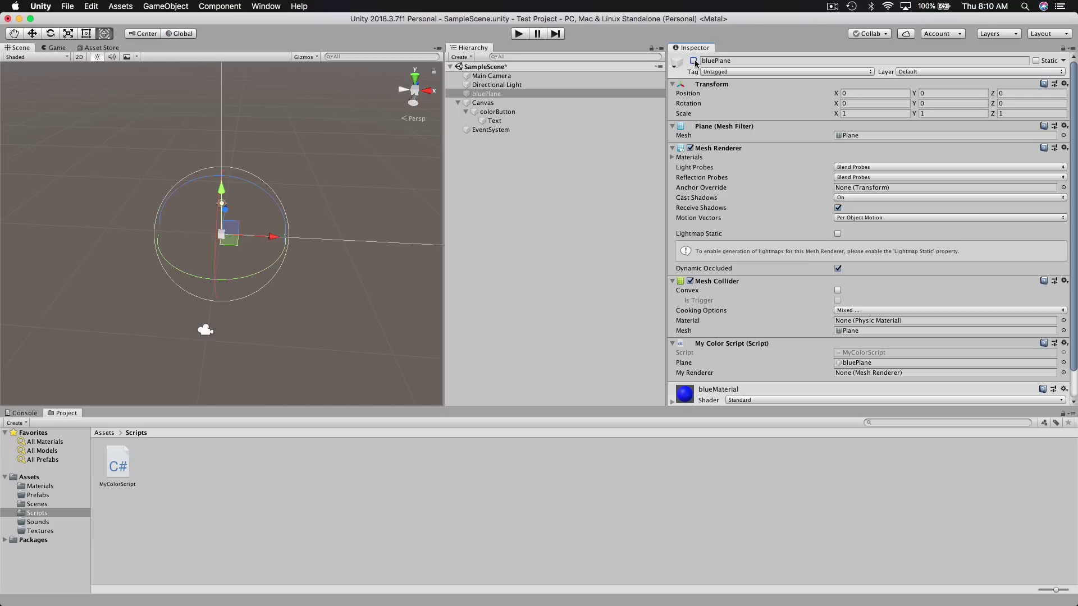
{"action": "left_click", "coordinate": [694, 62]}
Return to Visual Studio, complete the second statement as myRenderer.enabled = !myRenderer.enabled; and save the script
{"action": "mouse_move", "coordinate": [701, 581]}
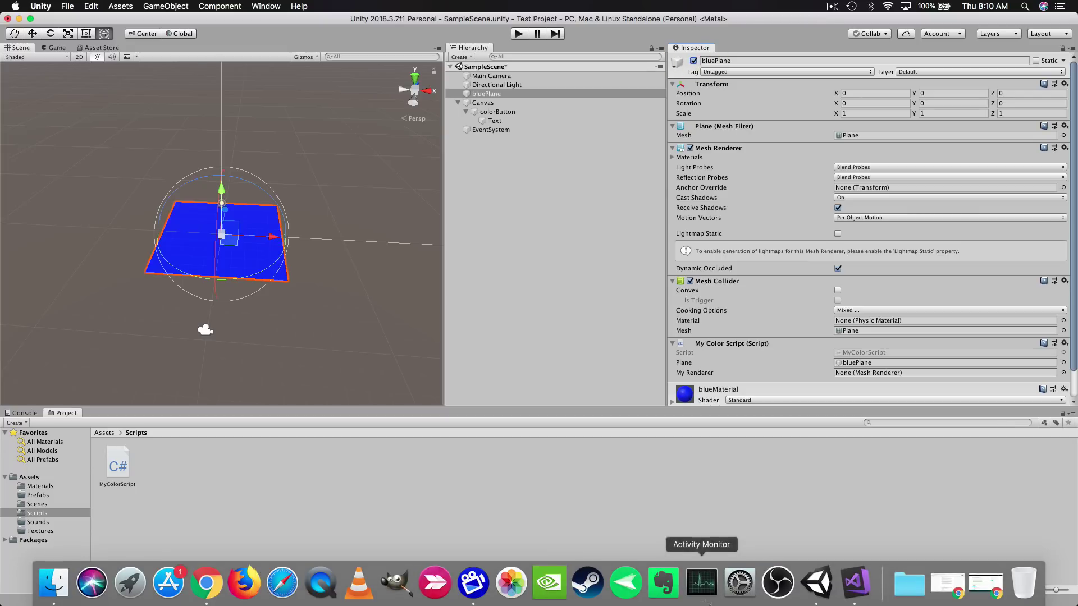
{"action": "left_click", "coordinate": [843, 578]}
{"action": "left_click_drag", "start_coordinate": [949, 337], "coordinate": [681, 108]}
{"action": "double_click", "coordinate": [264, 260]}
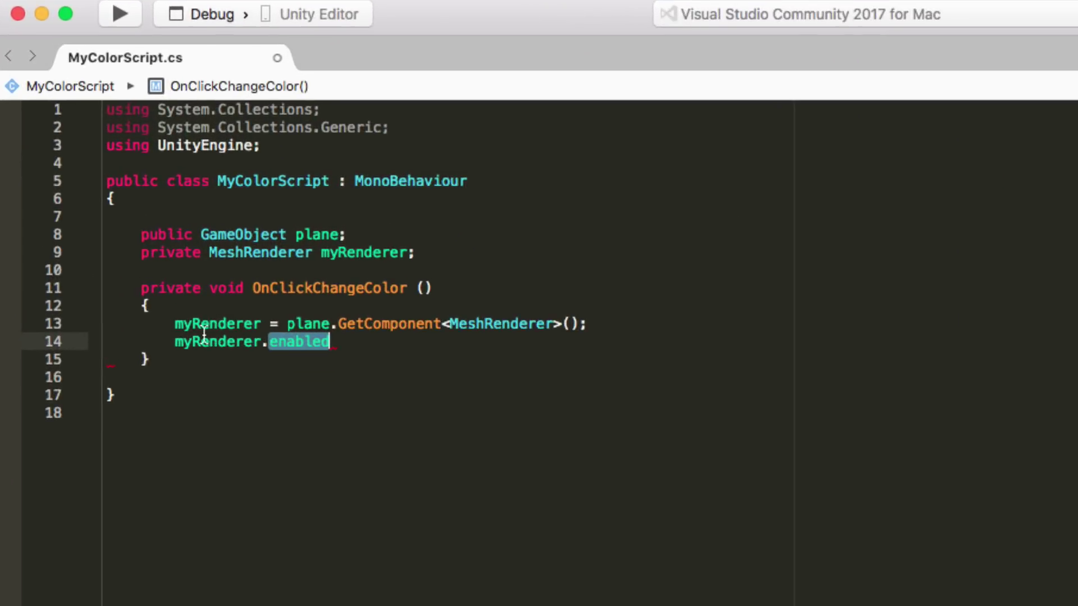
{"action": "mouse_move", "coordinate": [354, 340]}
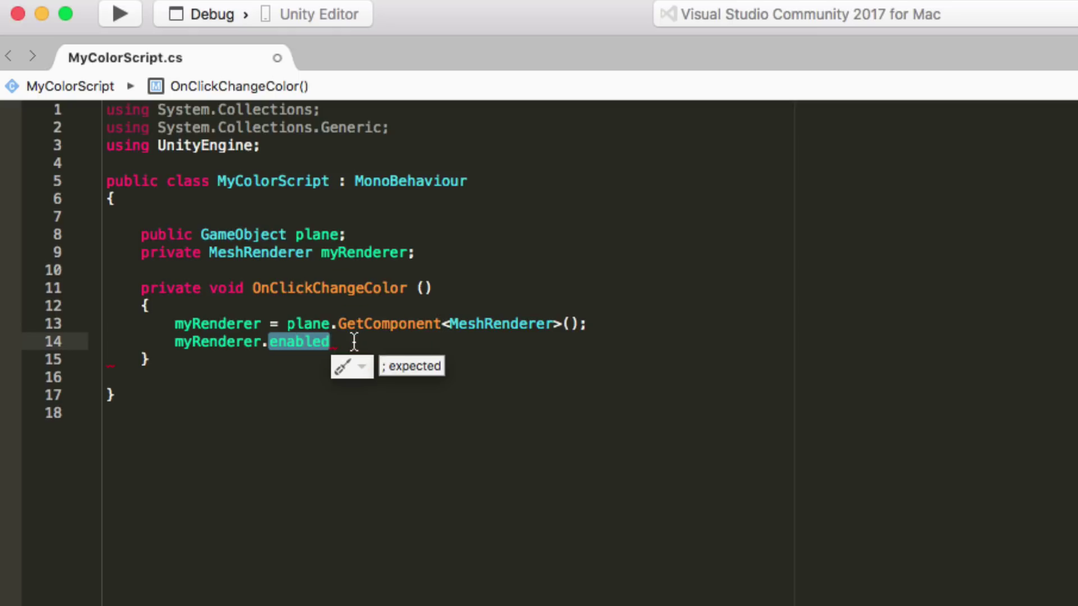
{"action": "left_click", "coordinate": [354, 340]}
{"action": "type", "text": "="}
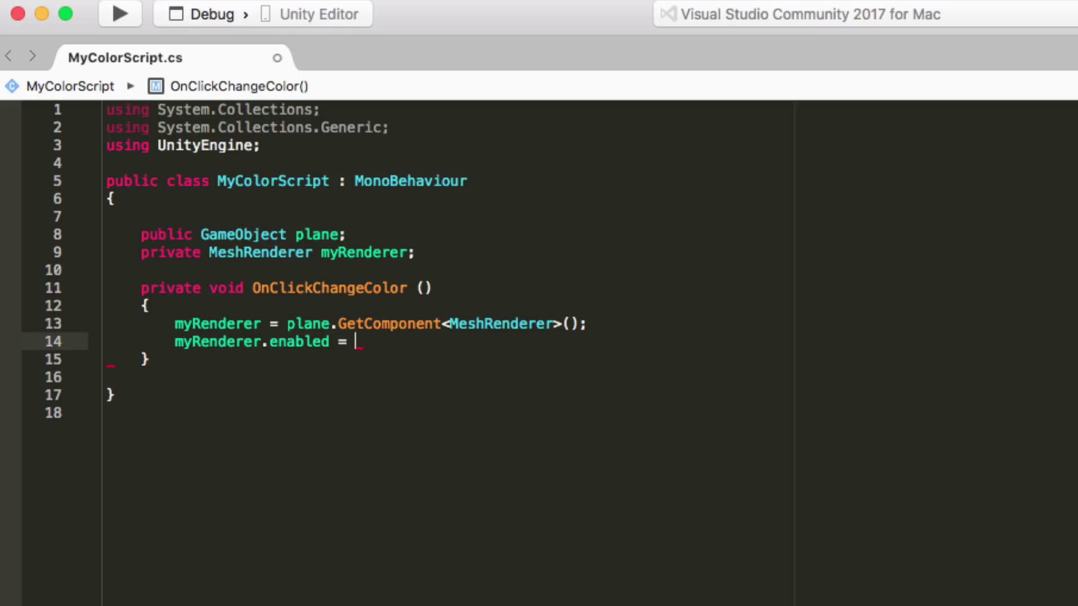
{"action": "type", "text": " !my"}
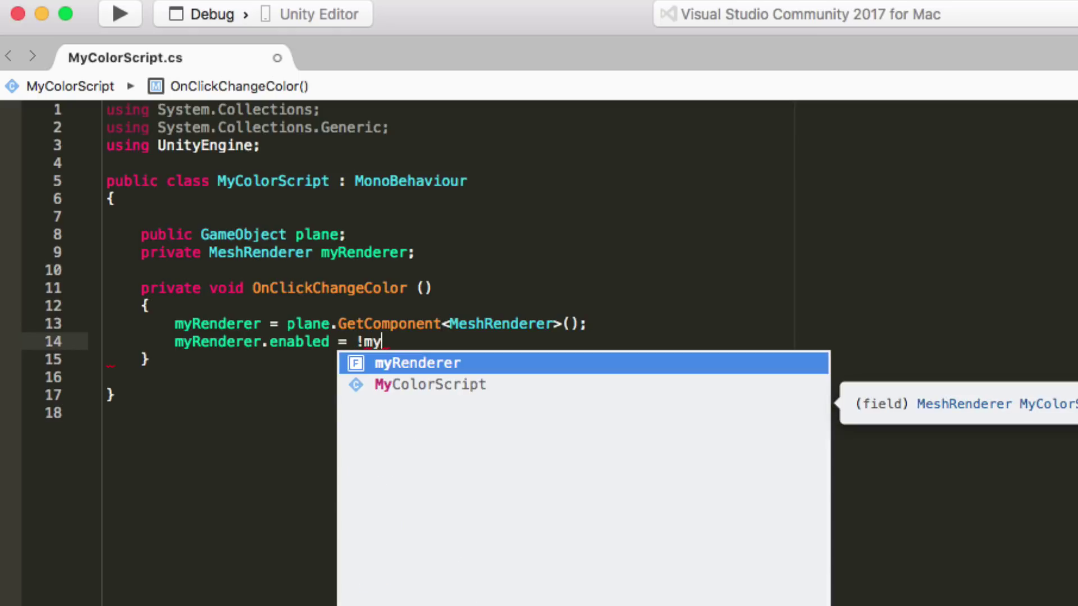
{"action": "type", "text": "Renderer.en"}
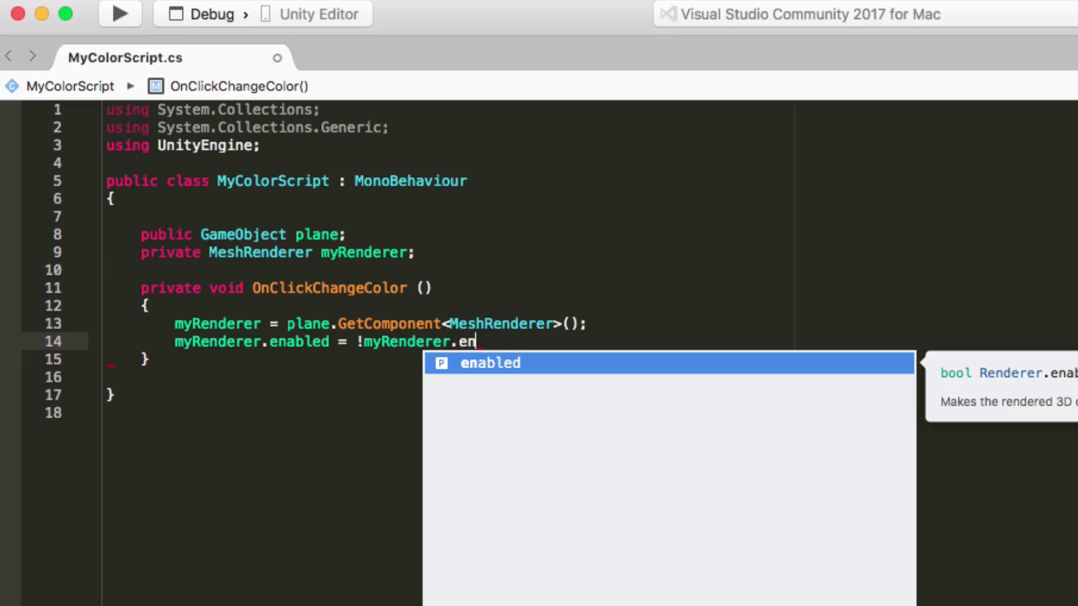
{"action": "key", "text": "Return"}
{"action": "type", "text": ";"}
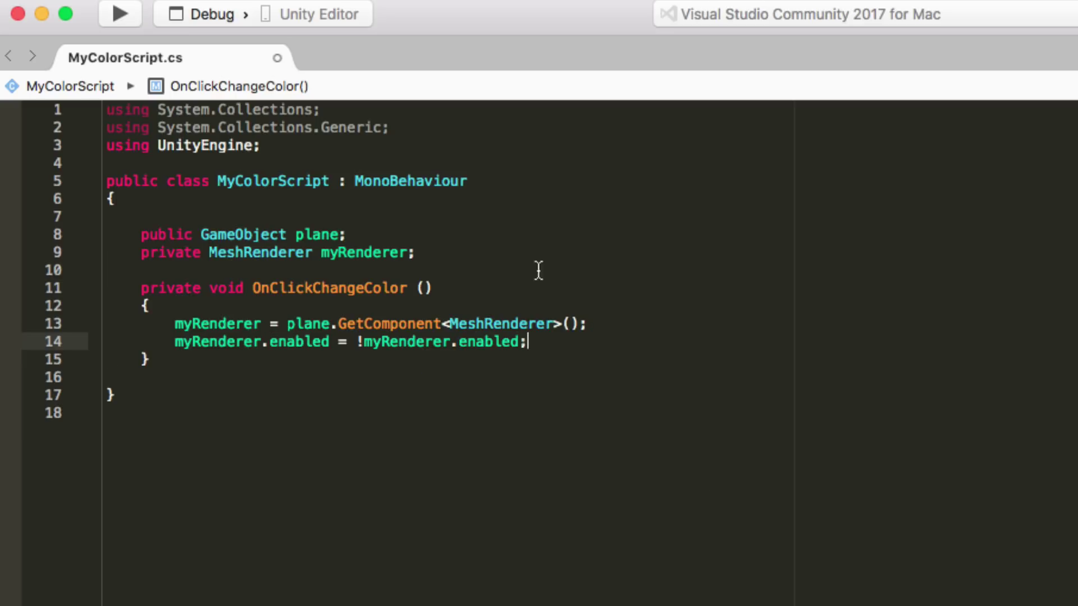
{"action": "key", "text": "super+s"}
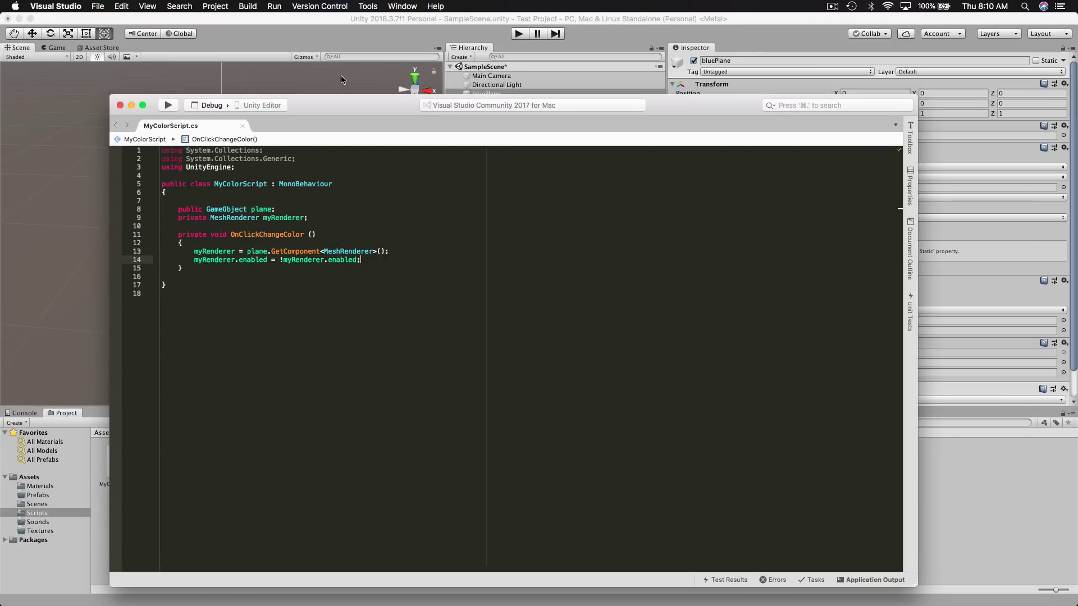
Switch to Unity, play the scene to test the Click Here button repeatedly, and stop play mode
{"action": "left_click", "coordinate": [347, 90]}
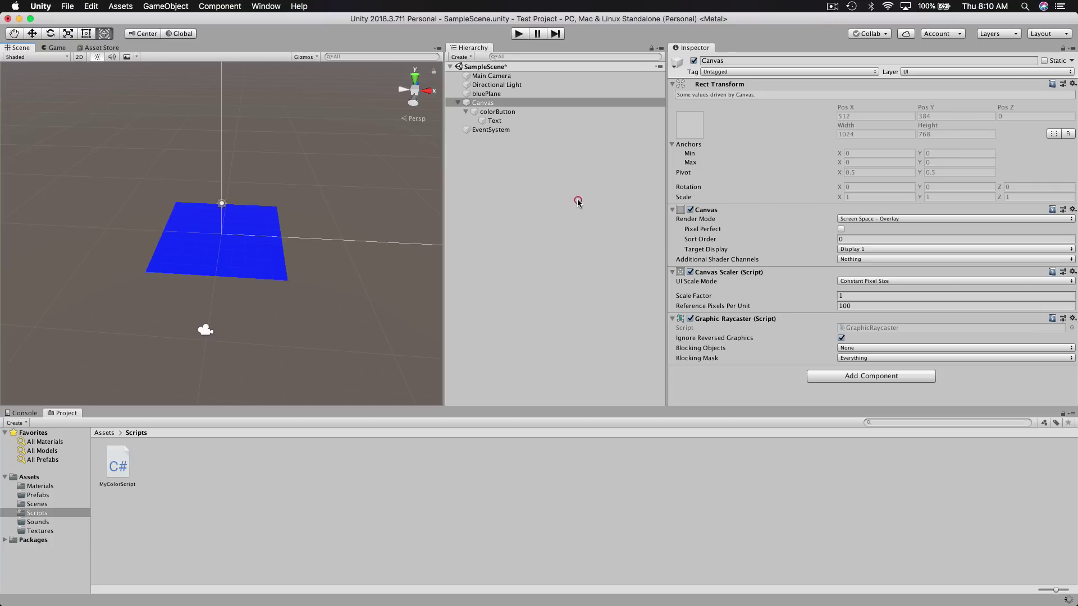
{"action": "left_click", "coordinate": [577, 202]}
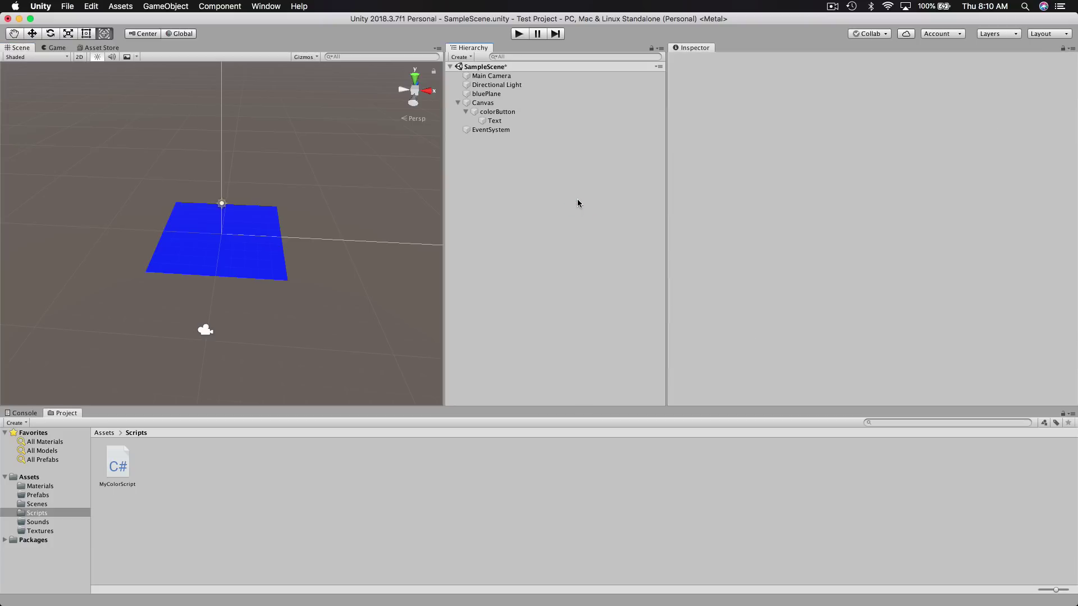
{"action": "left_click", "coordinate": [519, 34]}
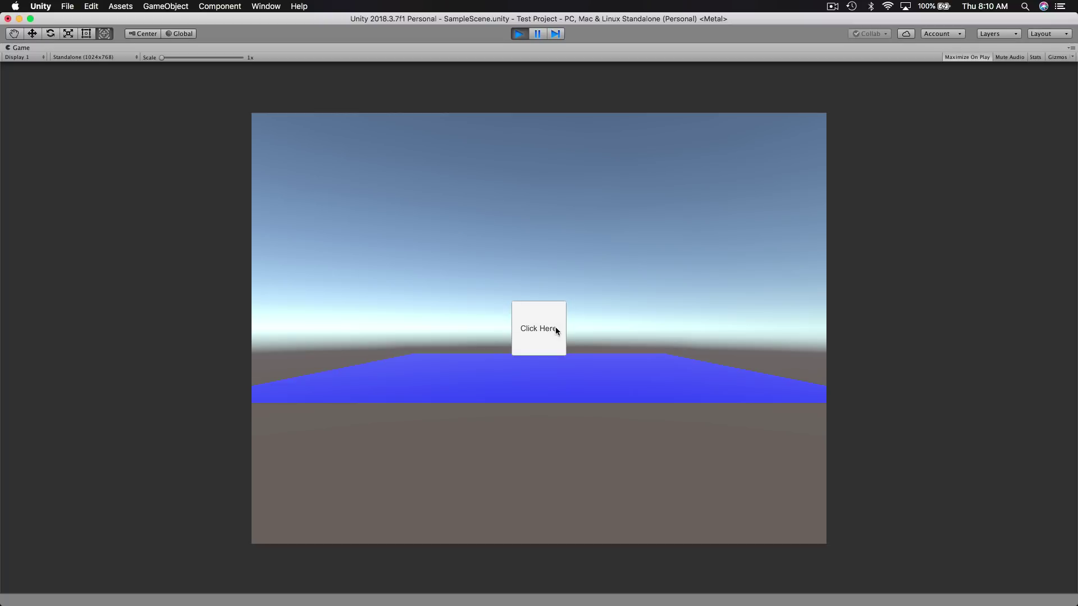
{"action": "left_click", "coordinate": [555, 327]}
{"action": "left_click", "coordinate": [536, 351]}
{"action": "left_click", "coordinate": [570, 327]}
{"action": "left_click", "coordinate": [541, 330]}
{"action": "left_click", "coordinate": [538, 329]}
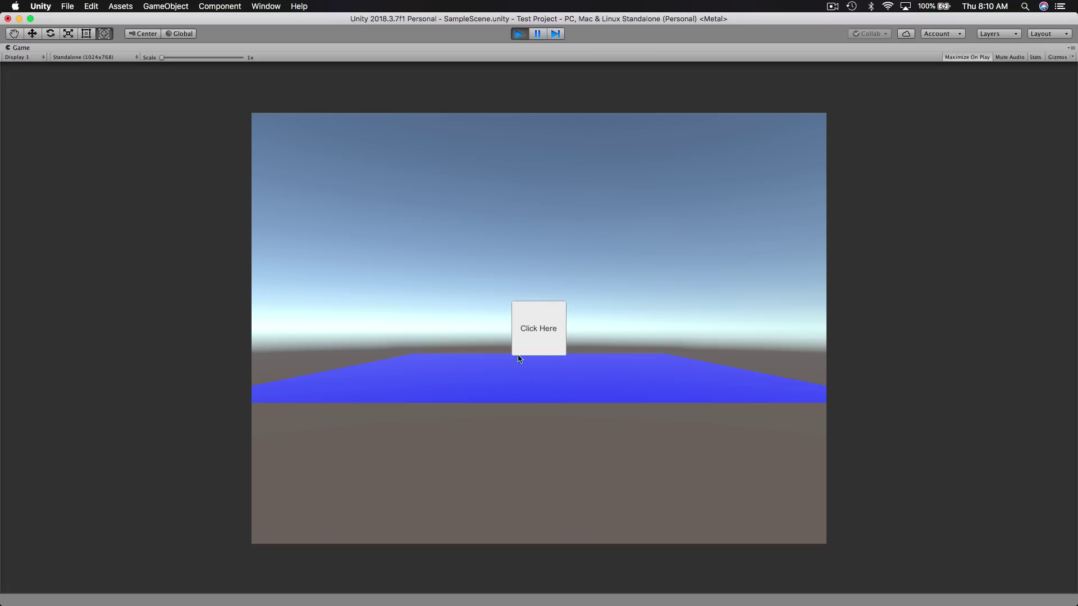
{"action": "left_click", "coordinate": [527, 329]}
{"action": "left_click", "coordinate": [518, 34]}
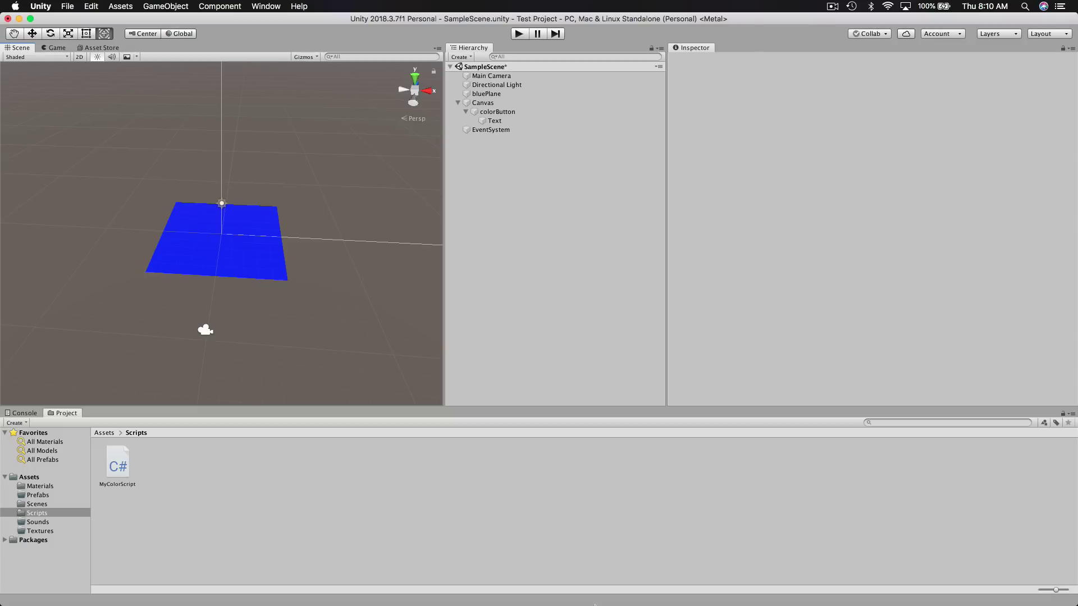
Switch to Visual Studio and make room for a new method above OnClickChangeColor in MyColorScript
{"action": "mouse_move", "coordinate": [601, 603]}
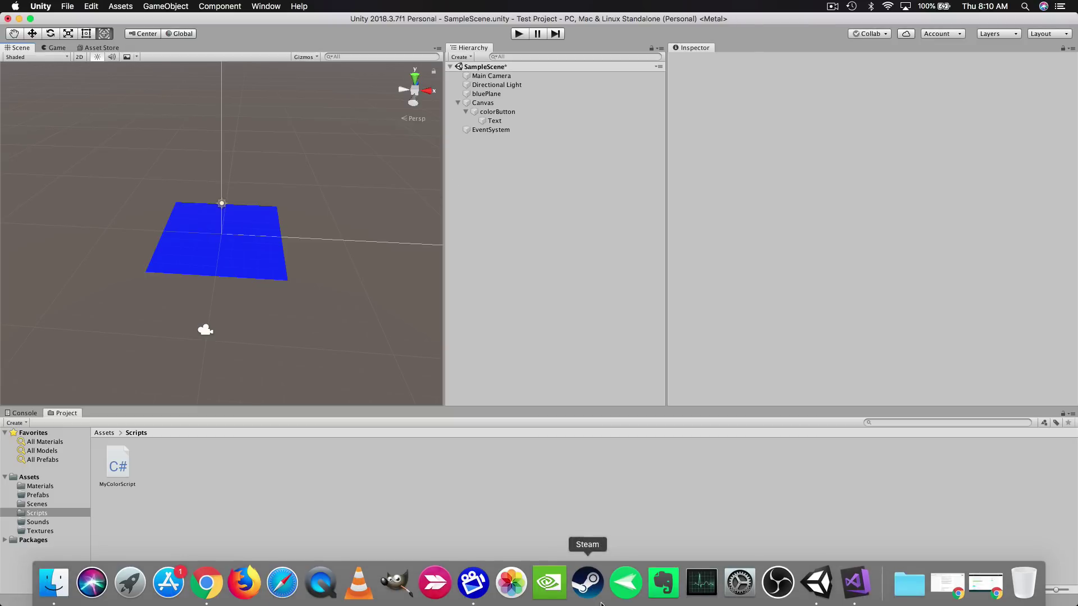
{"action": "left_click", "coordinate": [857, 585]}
{"action": "left_click_drag", "start_coordinate": [385, 111], "coordinate": [561, 55]}
{"action": "left_click", "coordinate": [561, 54]}
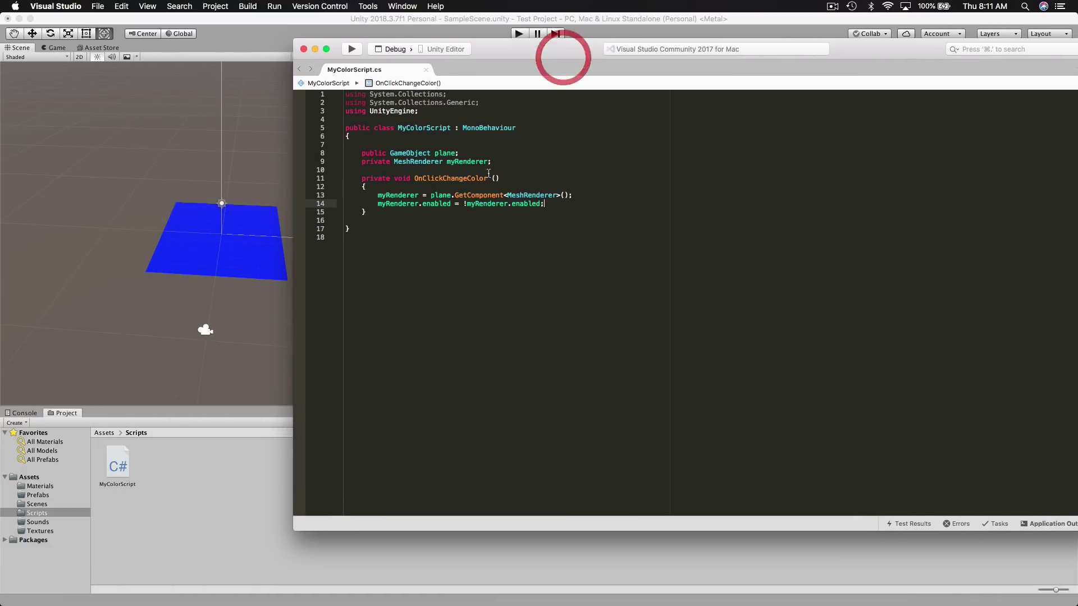
{"action": "left_click", "coordinate": [363, 178]}
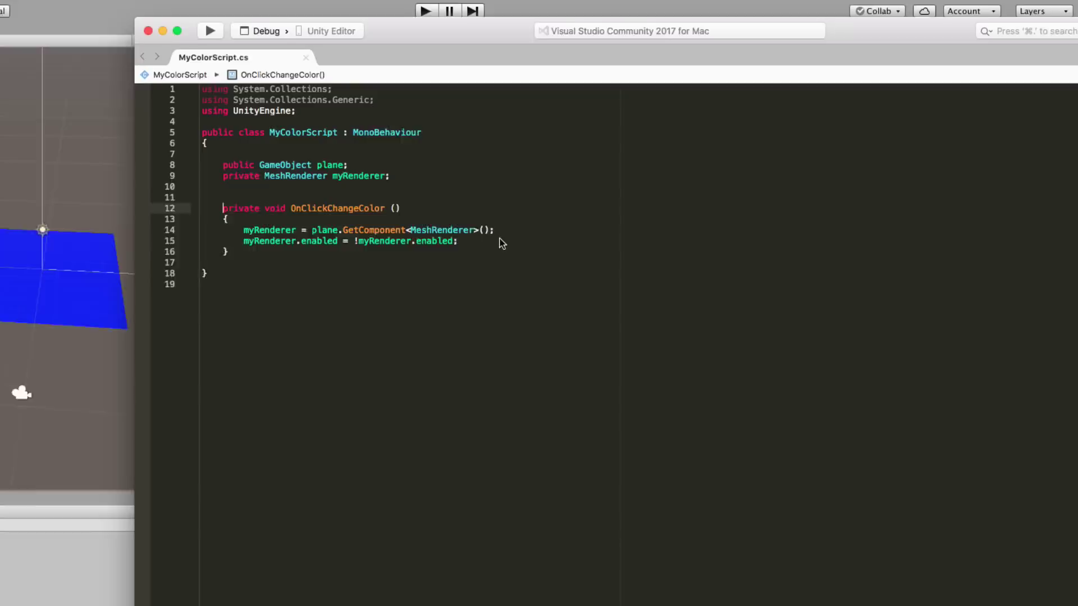
{"action": "key", "text": "Return"}
{"action": "key", "text": "Return"}
{"action": "key", "text": "Up"}
{"action": "key", "text": "Up"}
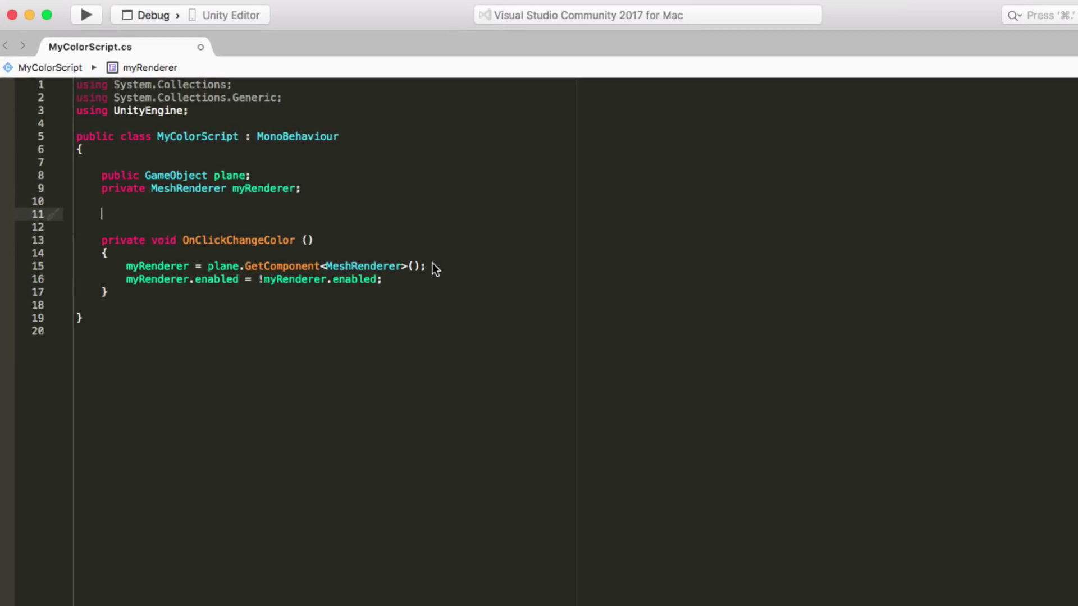
Add a private void Start() method between the variable declarations and OnClickChangeColor
{"action": "type", "text": "priv"}
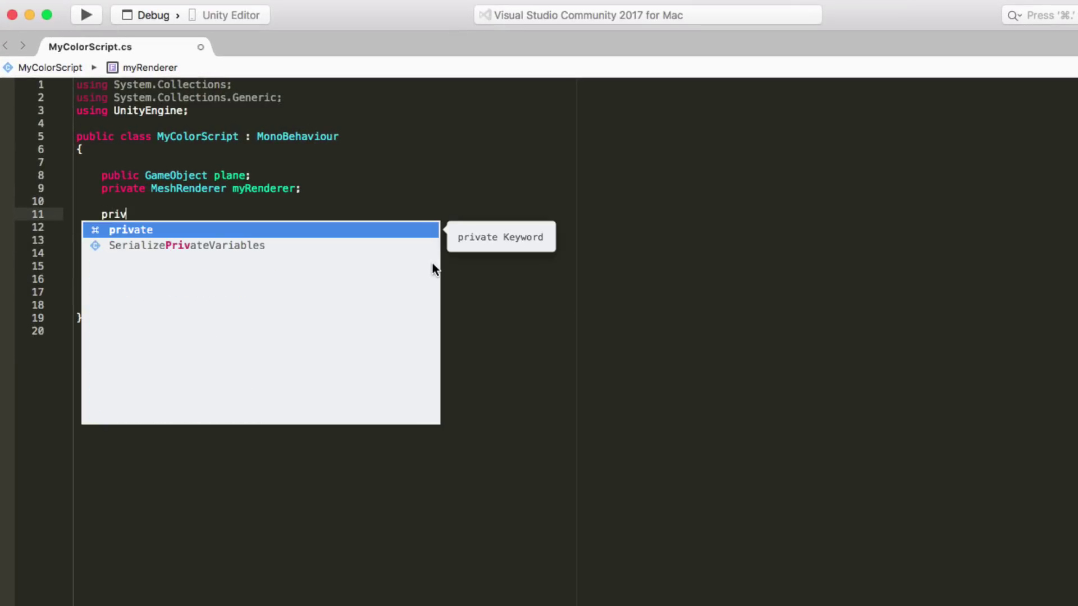
{"action": "key", "text": "Return"}
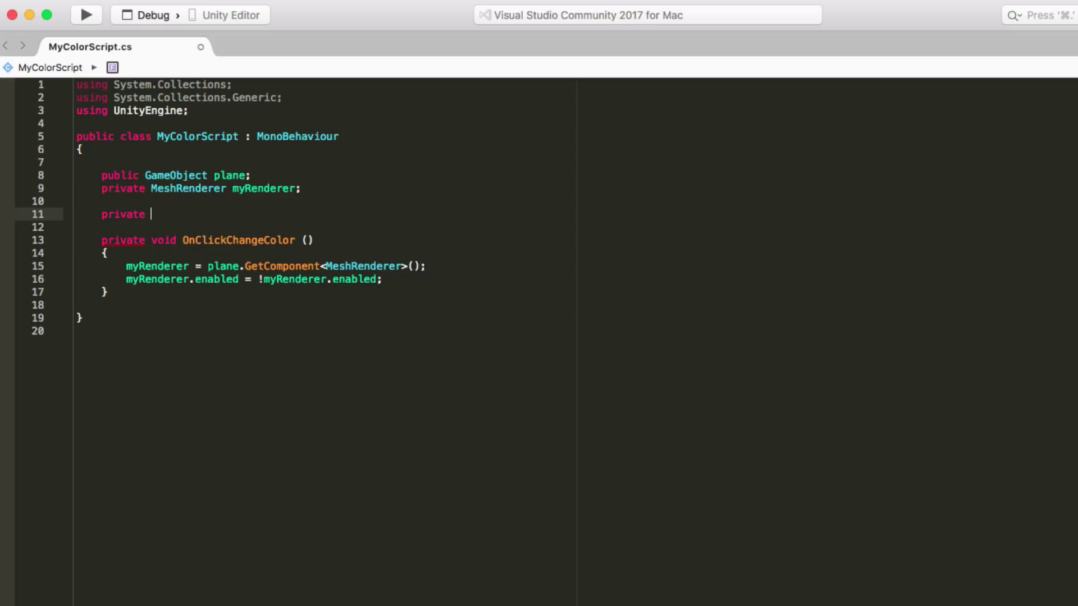
{"action": "type", "text": "st"}
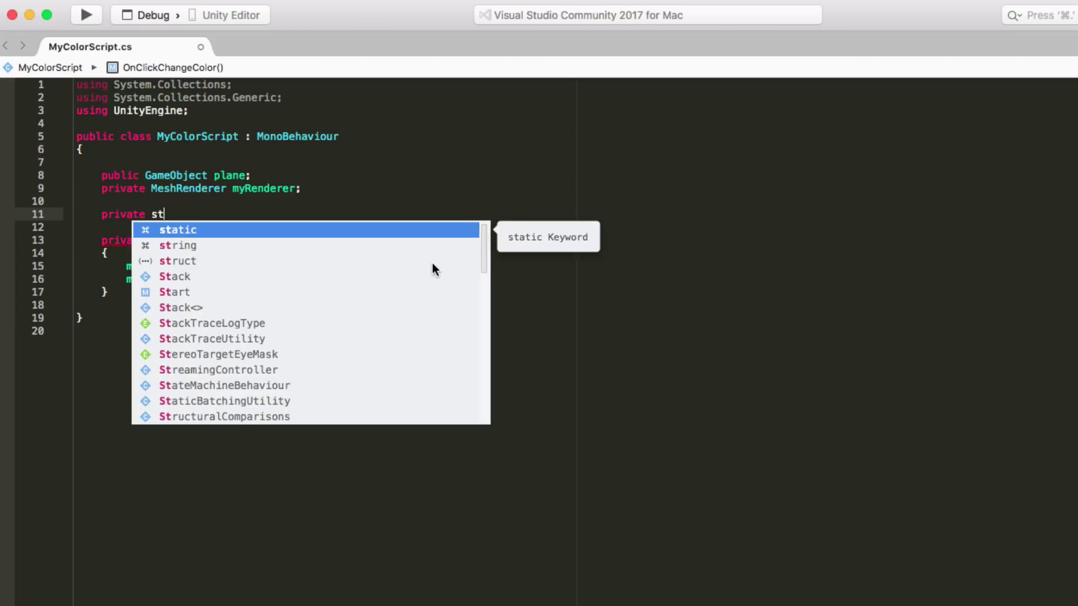
{"action": "key", "text": "BackSpace"}
{"action": "key", "text": "BackSpace"}
{"action": "type", "text": "start"}
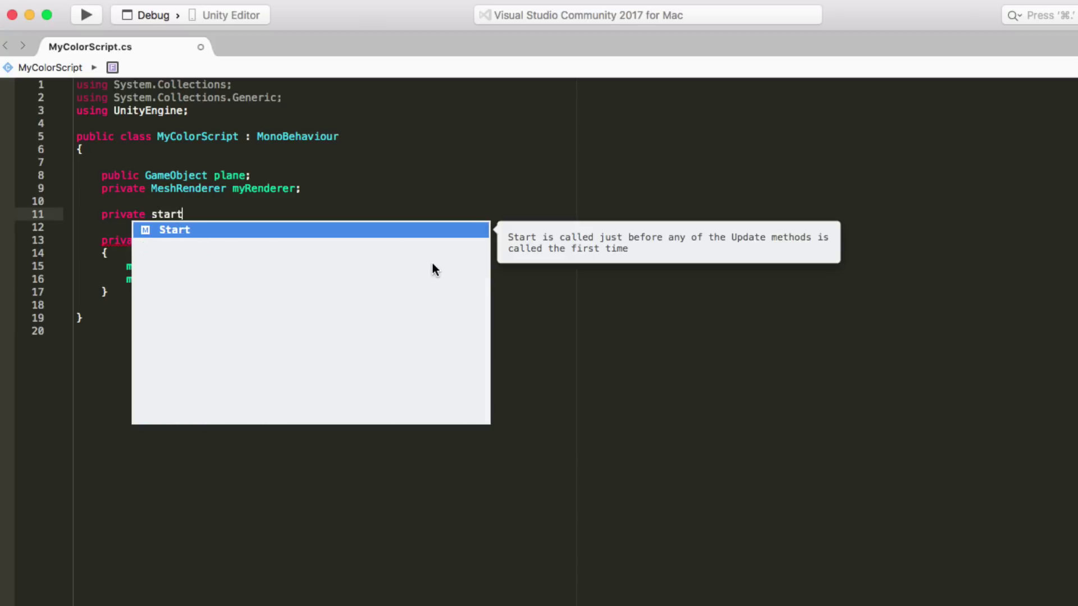
{"action": "key", "text": "Return"}
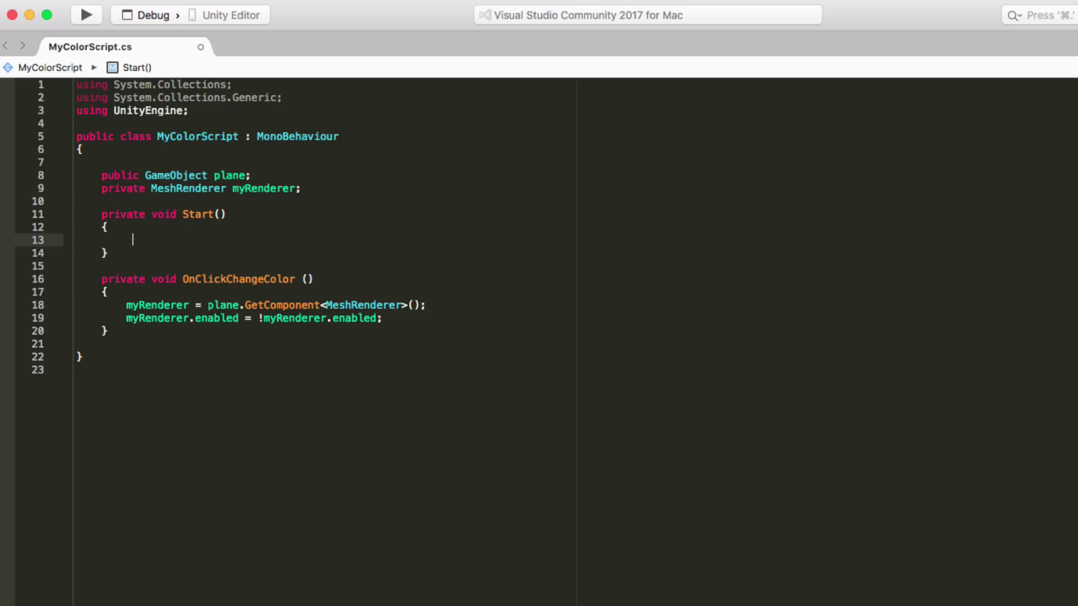
Write Debug.Log("We made it here"); inside the Start method and save the script
{"action": "type", "text": "Debug.log"}
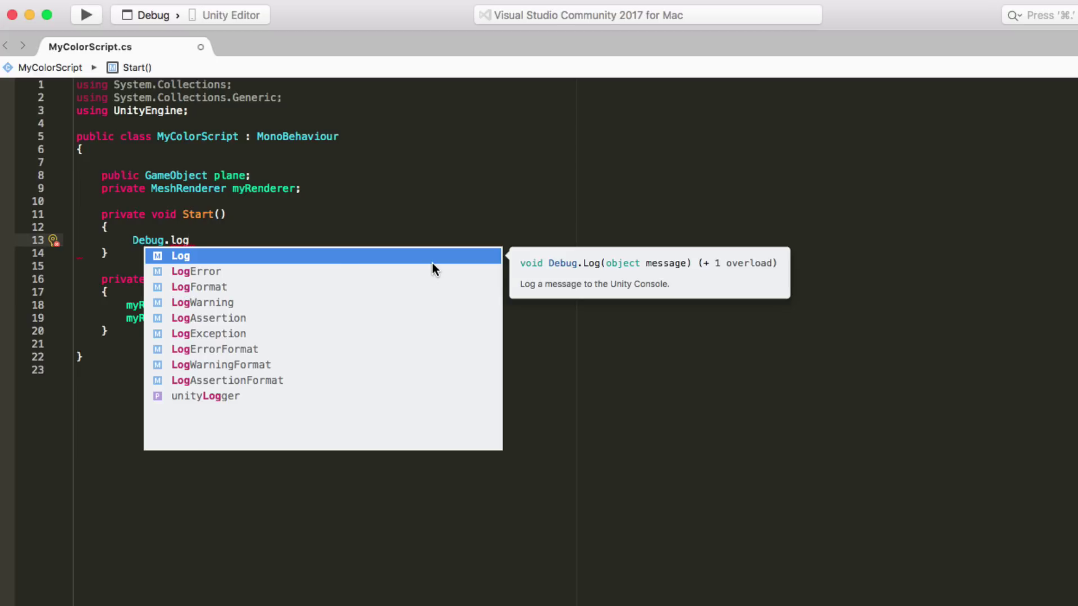
{"action": "type", "text": "("}
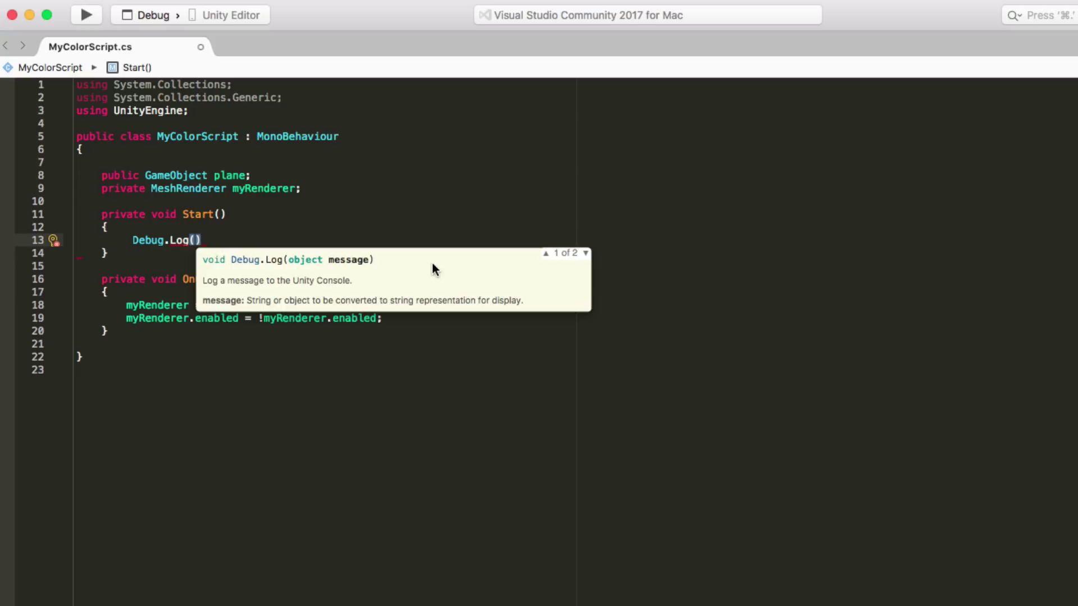
{"action": "type", "text": "\""}
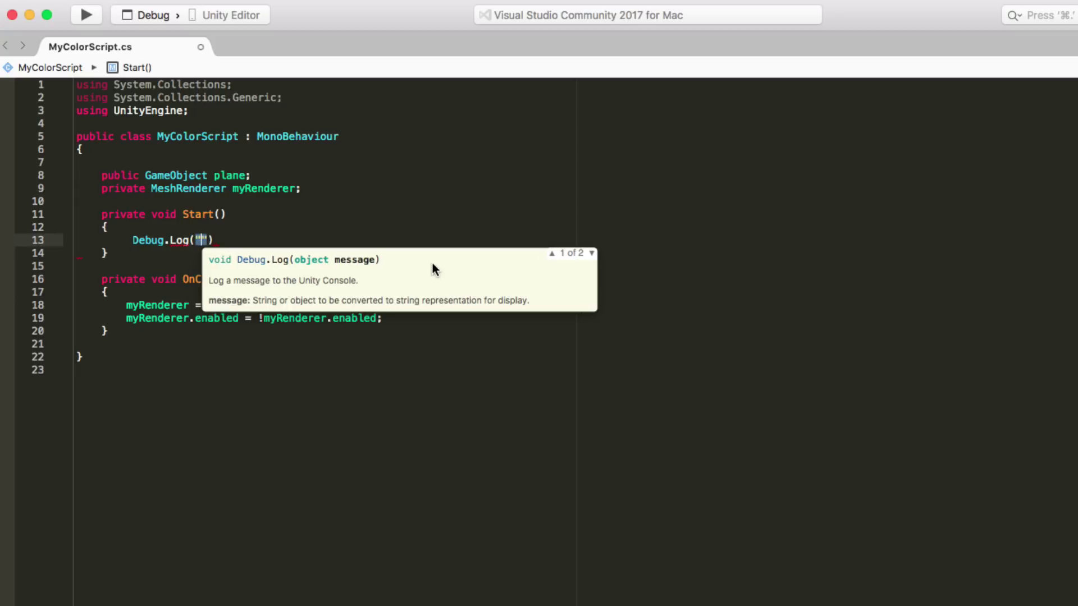
{"action": "key", "text": "Escape"}
{"action": "key", "text": "Down"}
{"action": "key", "text": "Up"}
{"action": "type", "text": ";"}
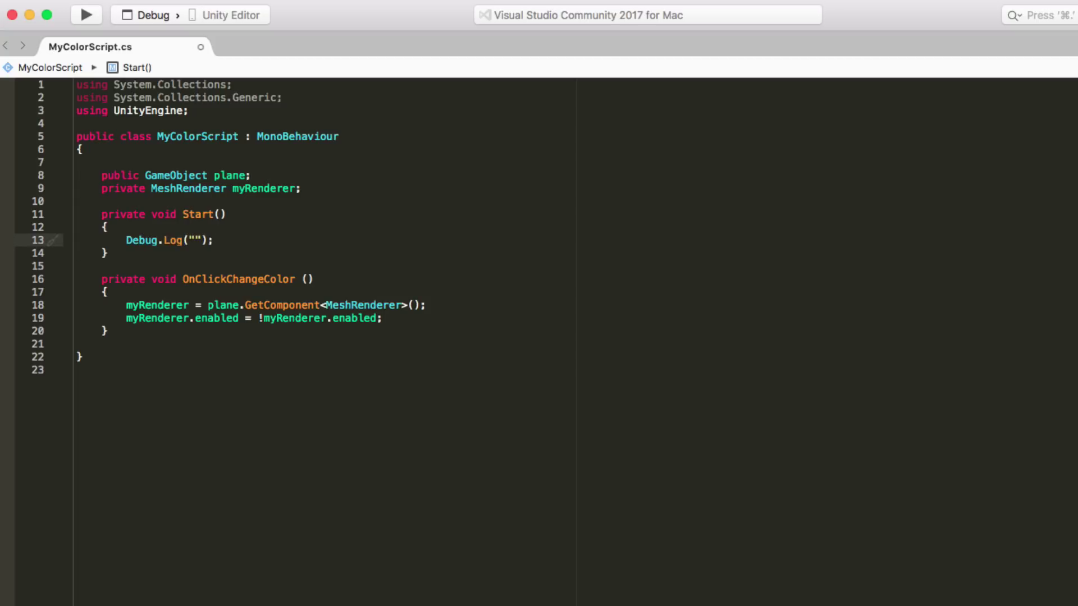
{"action": "left_click", "coordinate": [195, 241]}
{"action": "type", "text": "We made it here"}
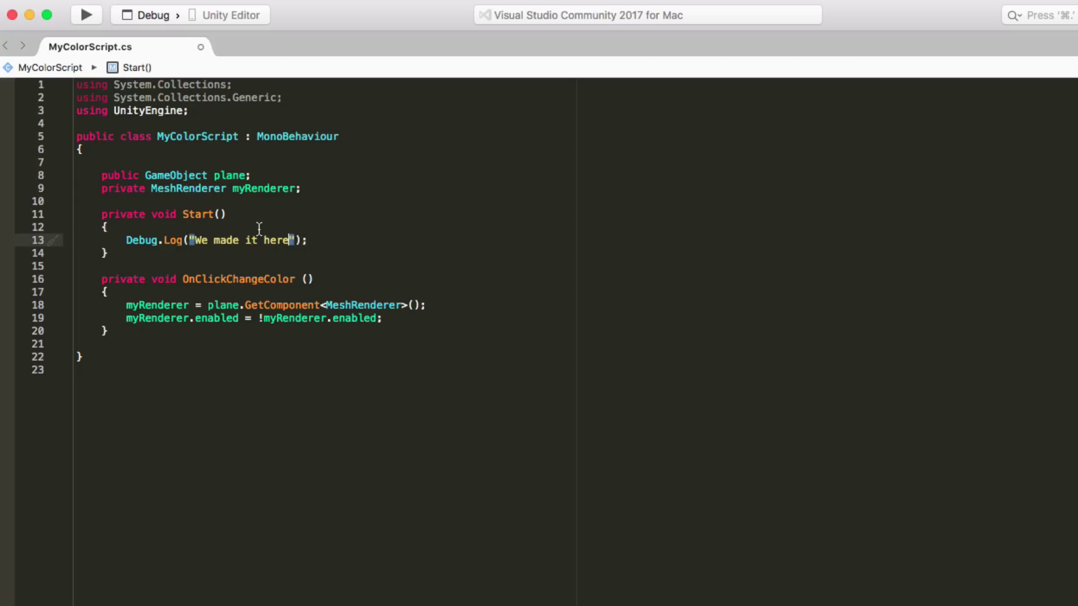
{"action": "left_click", "coordinate": [373, 265]}
{"action": "left_click", "coordinate": [361, 262]}
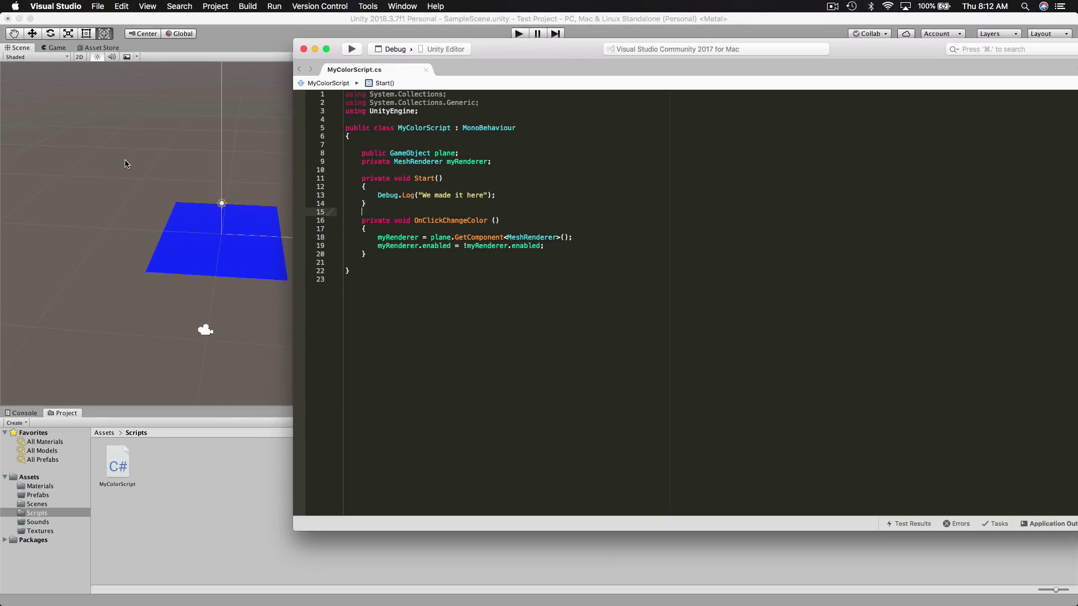
Switch to Unity, play the scene, check the Console for the log message, test the Click Here button, and stop play mode
{"action": "left_click", "coordinate": [126, 163]}
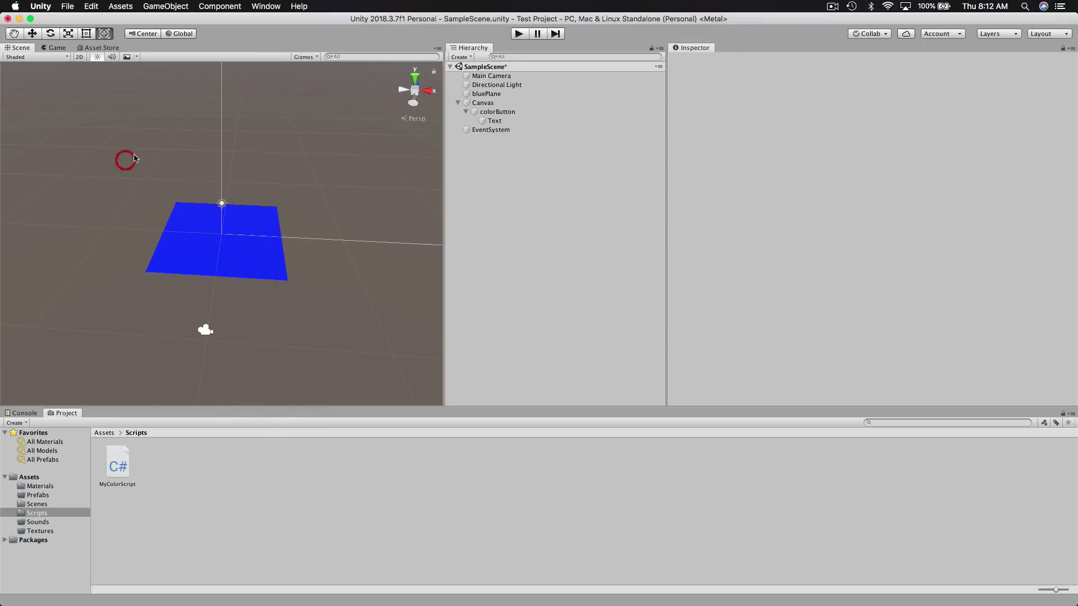
{"action": "left_click", "coordinate": [519, 34]}
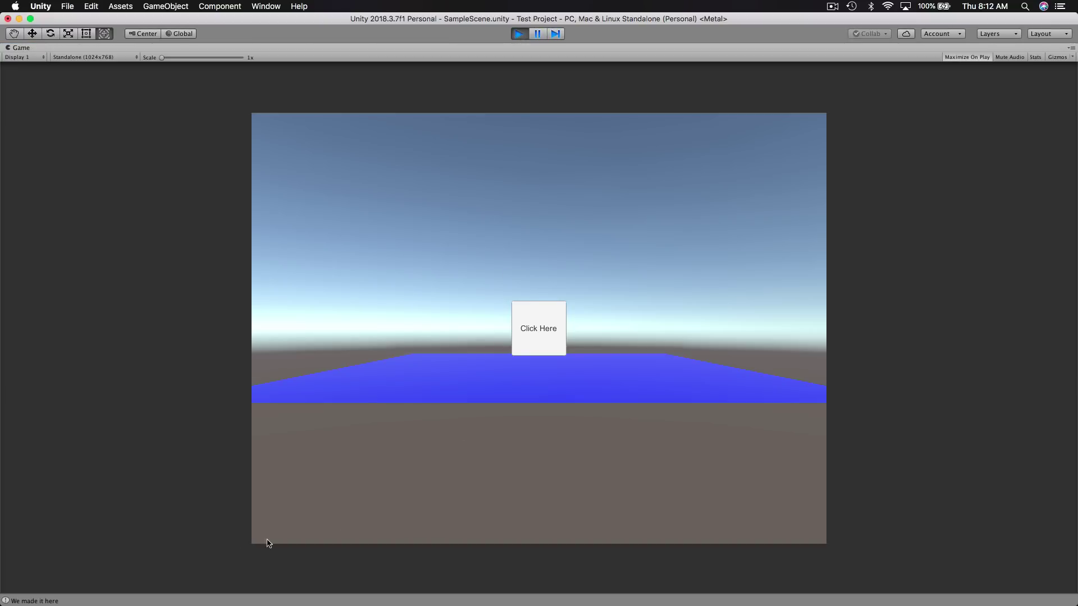
{"action": "left_click", "coordinate": [65, 602]}
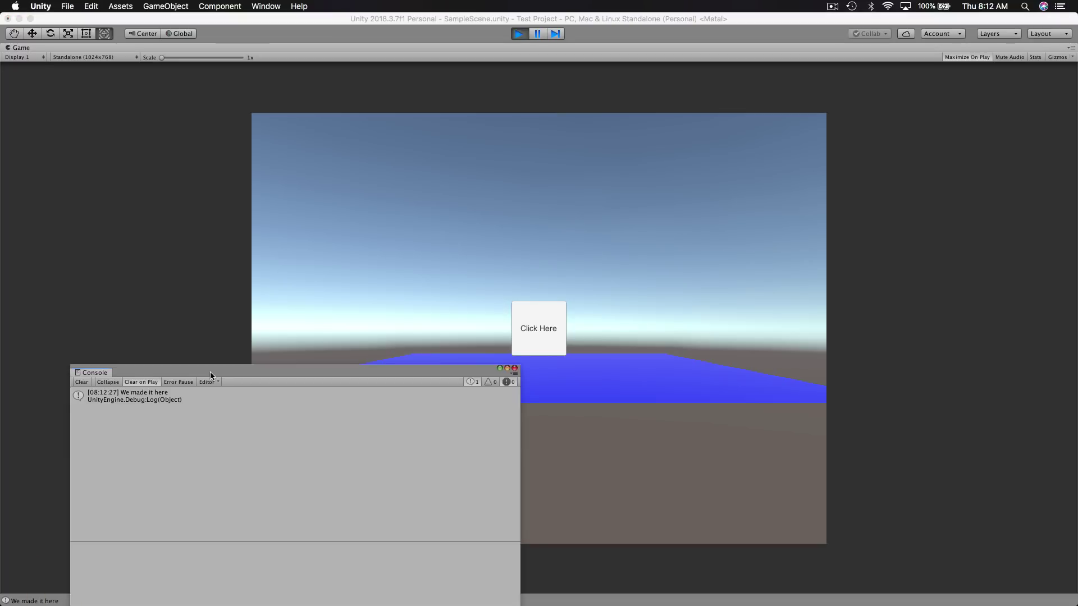
{"action": "left_click_drag", "start_coordinate": [210, 375], "coordinate": [215, 224]}
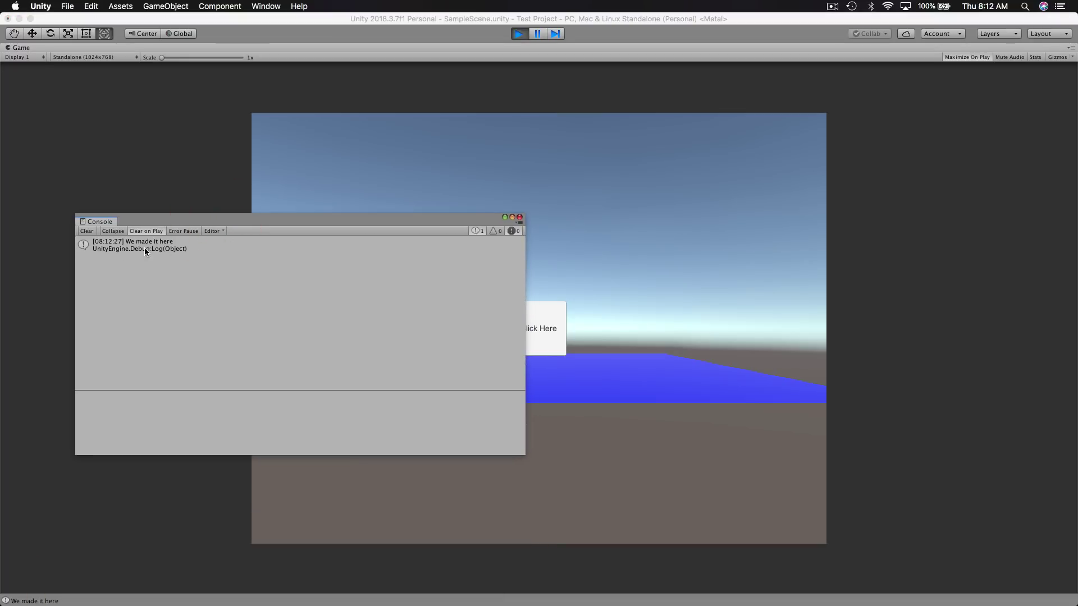
{"action": "left_click", "coordinate": [519, 218]}
{"action": "left_click", "coordinate": [529, 328]}
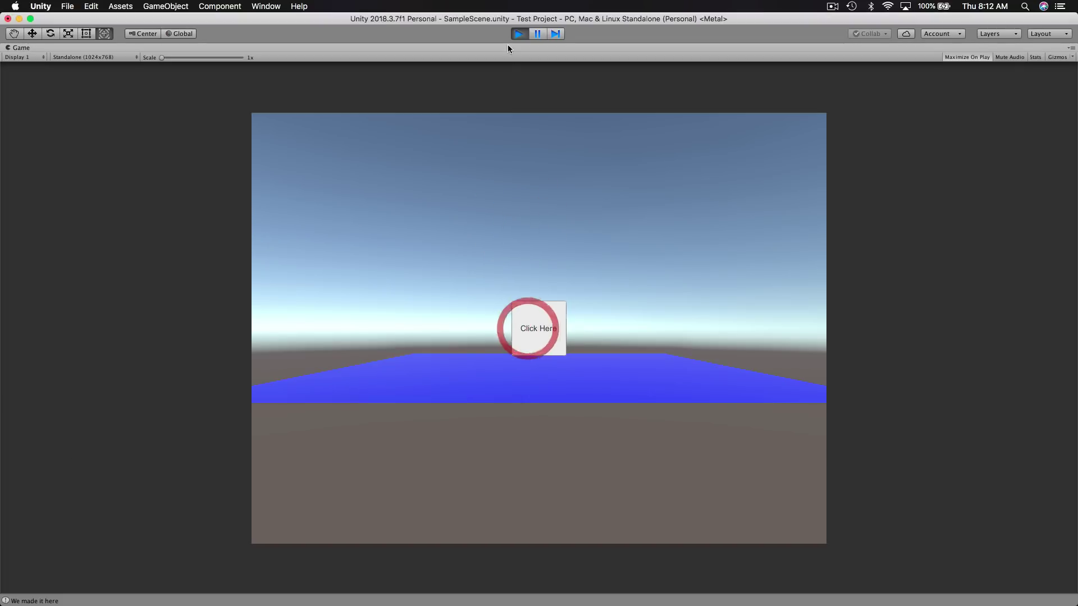
{"action": "left_click", "coordinate": [518, 34]}
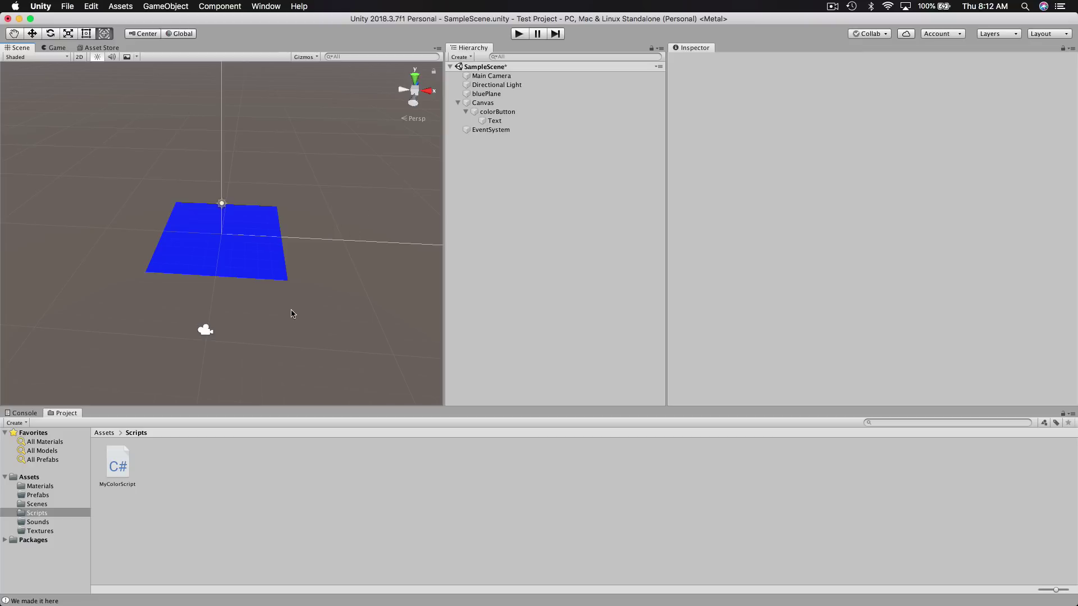
Add an On Click () entry to colorButton's Button component and assign bluePlane as its object
{"action": "left_click", "coordinate": [512, 115]}
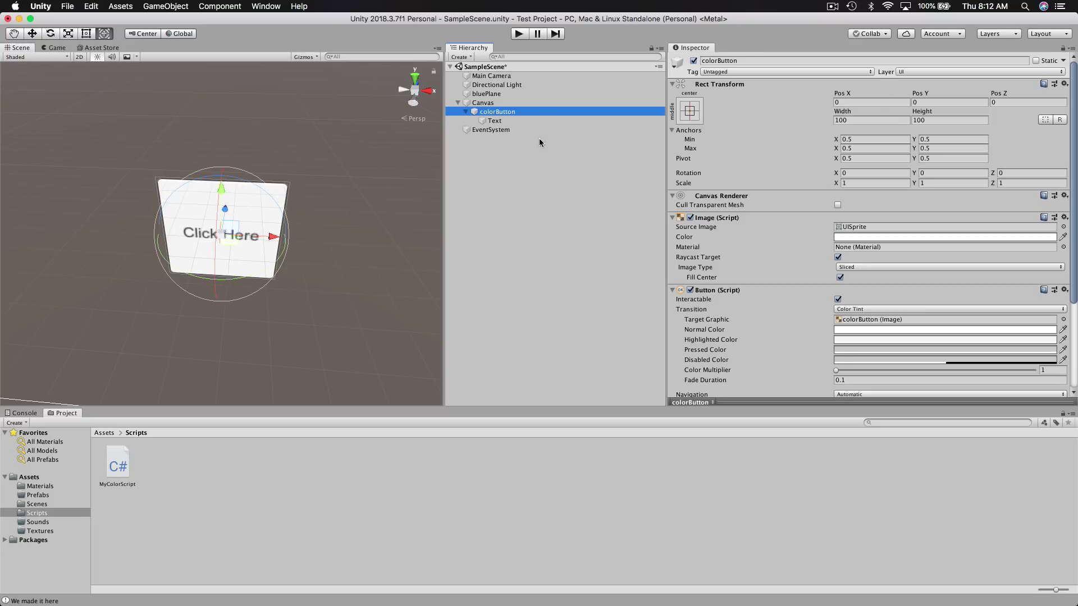
{"action": "left_click", "coordinate": [514, 113]}
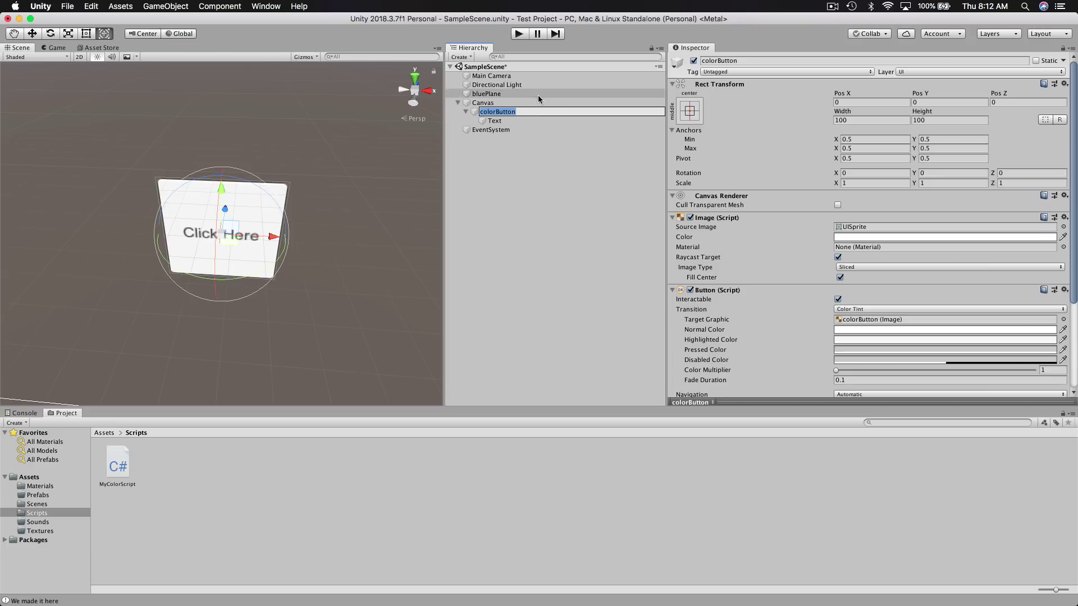
{"action": "key", "text": "Return"}
{"action": "left_click", "coordinate": [505, 112]}
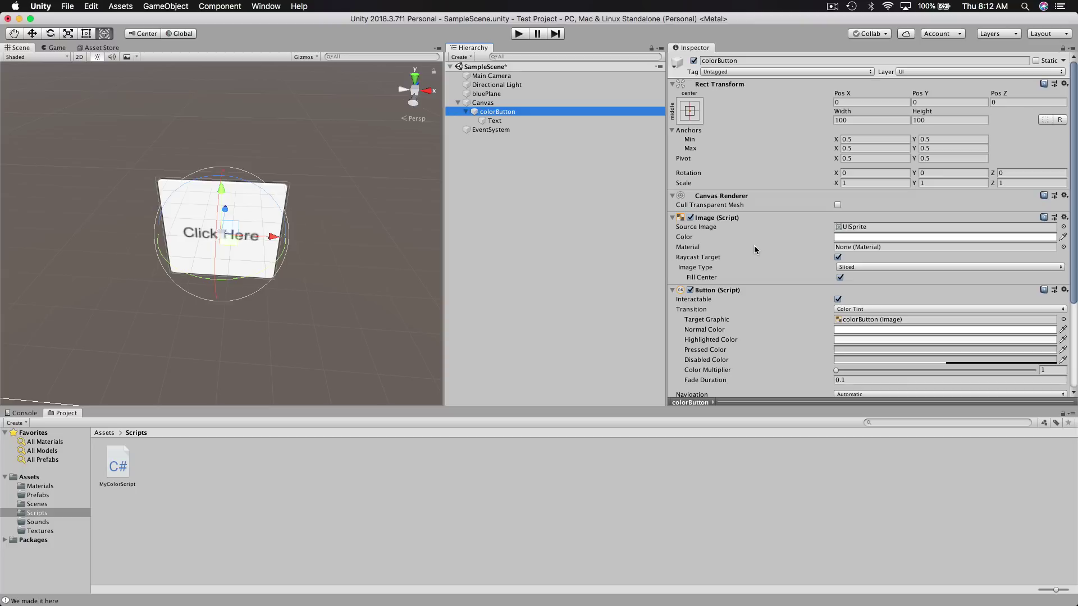
{"action": "scroll", "coordinate": [766, 241], "scroll_direction": "down", "scroll_amount": 3}
{"action": "scroll", "coordinate": [767, 240], "scroll_direction": "down", "scroll_amount": 5}
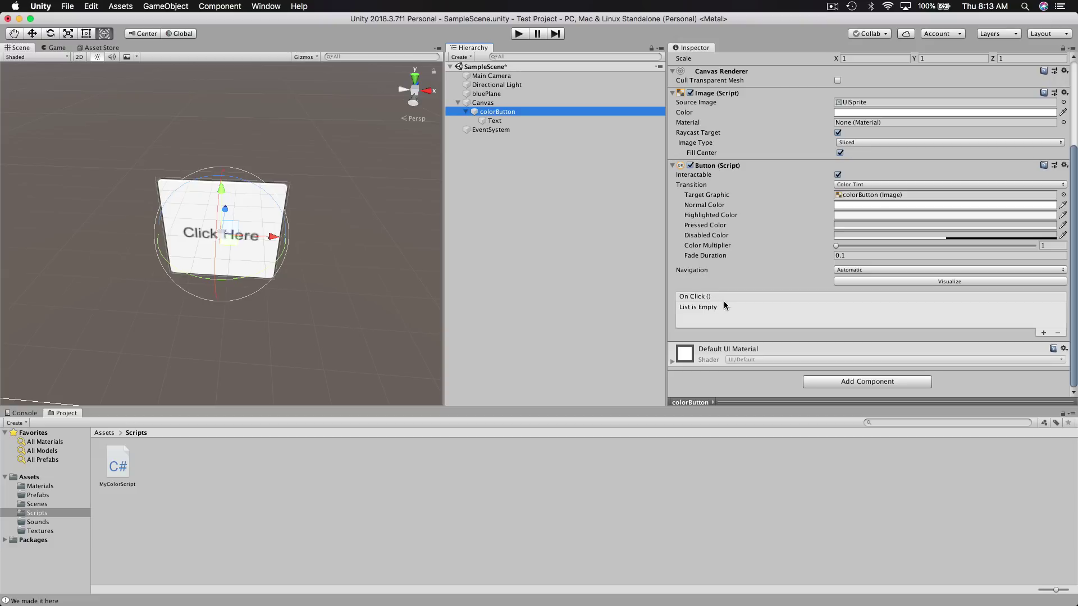
{"action": "left_click", "coordinate": [1042, 334]}
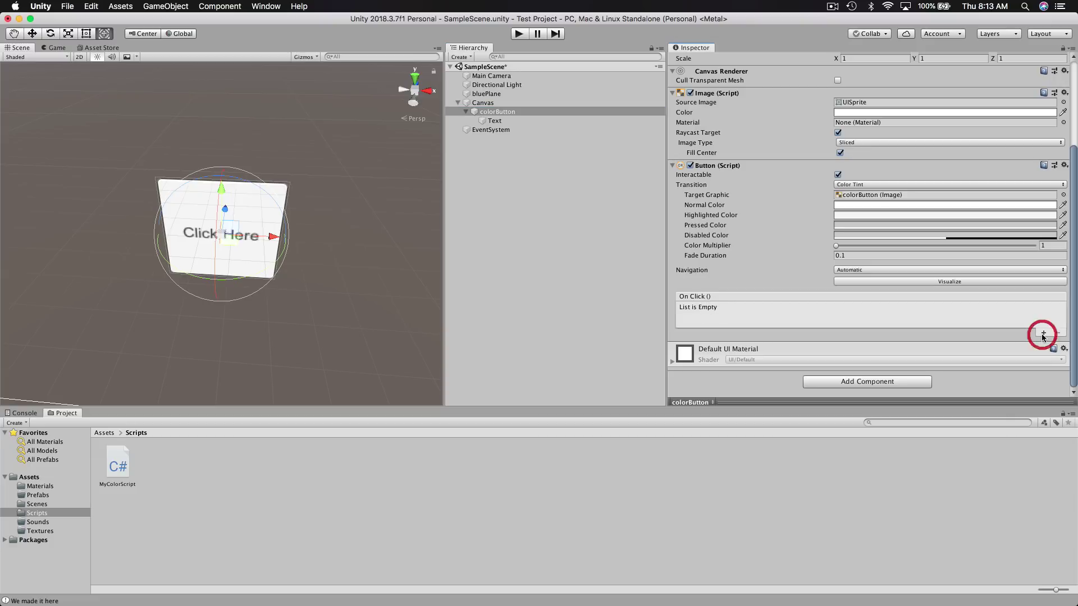
{"action": "left_click", "coordinate": [1040, 333]}
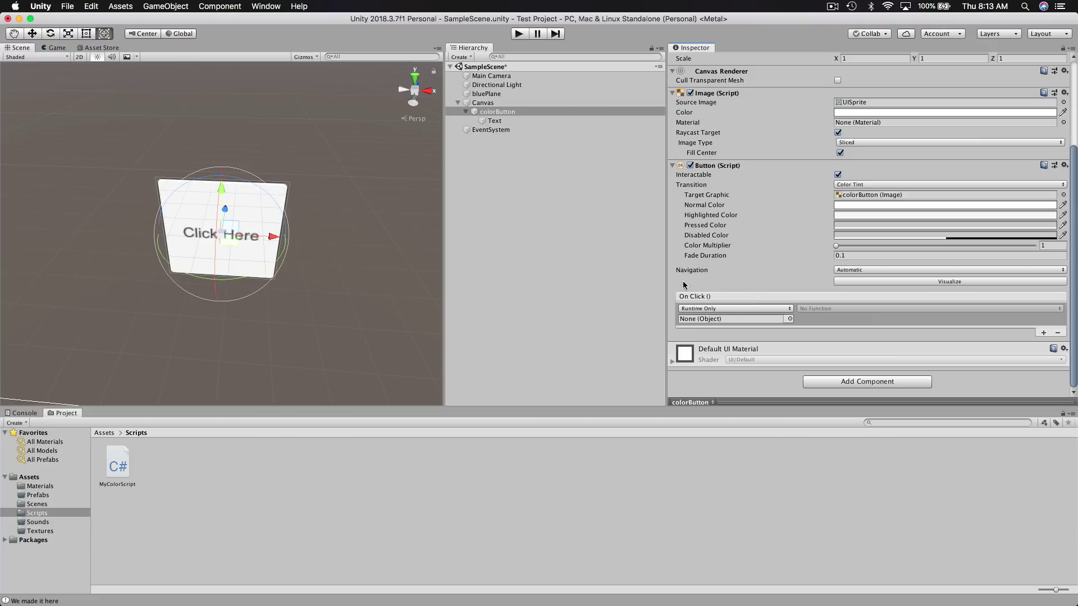
{"action": "left_click_drag", "start_coordinate": [493, 96], "coordinate": [739, 321]}
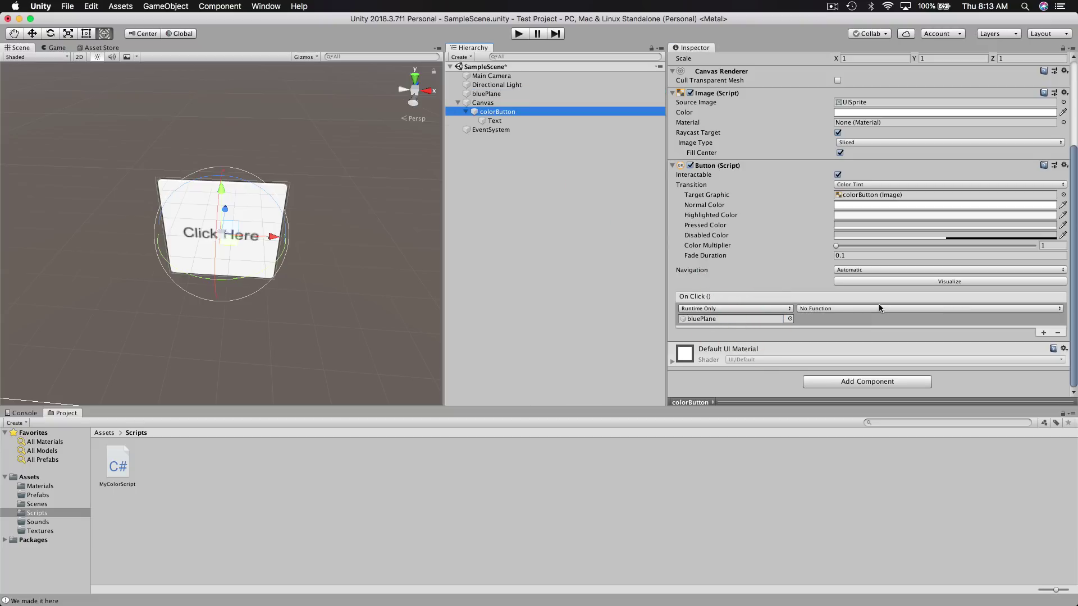
Check which MyColorScript functions are available for the button's On Click () entry, without choosing one
{"action": "left_click", "coordinate": [950, 308]}
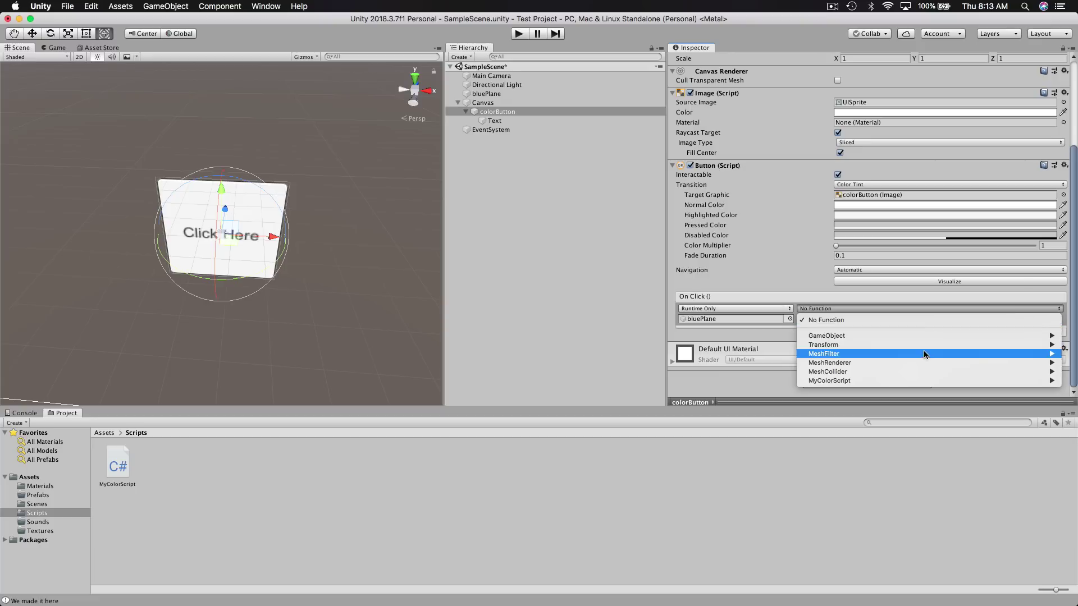
{"action": "mouse_move", "coordinate": [914, 379]}
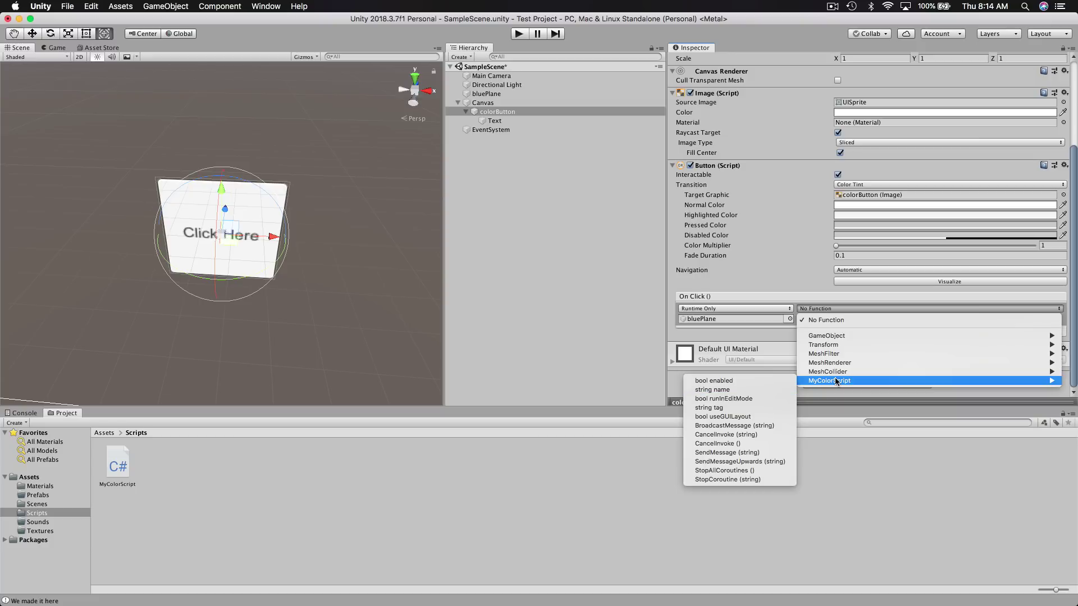
{"action": "left_click", "coordinate": [842, 438]}
Switch to Visual Studio, change the OnClickChangeColor method from private to public, and save the script
{"action": "mouse_move", "coordinate": [769, 589]}
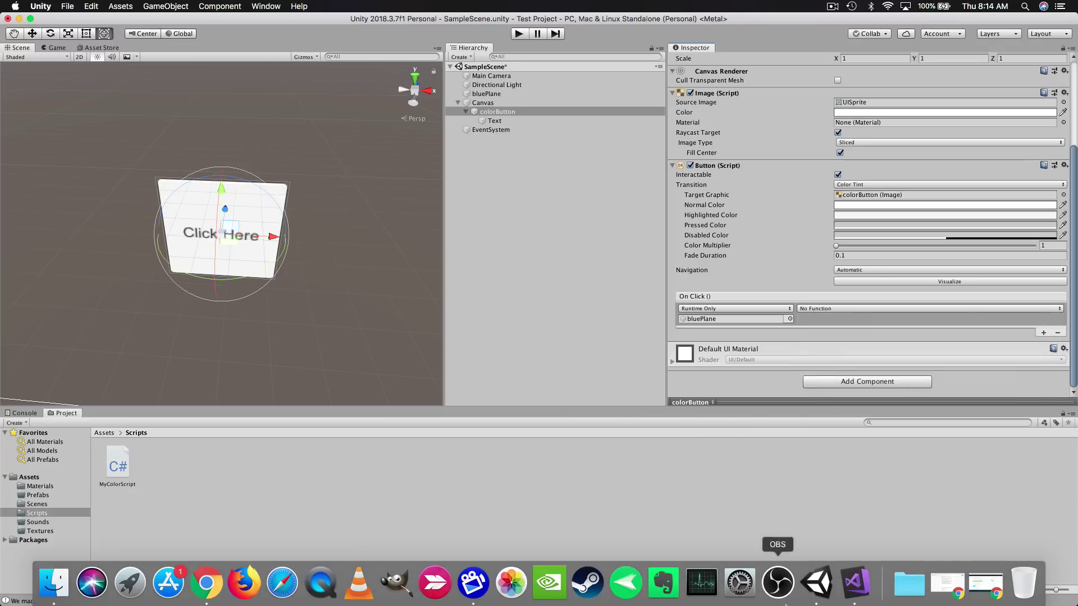
{"action": "left_click", "coordinate": [852, 584]}
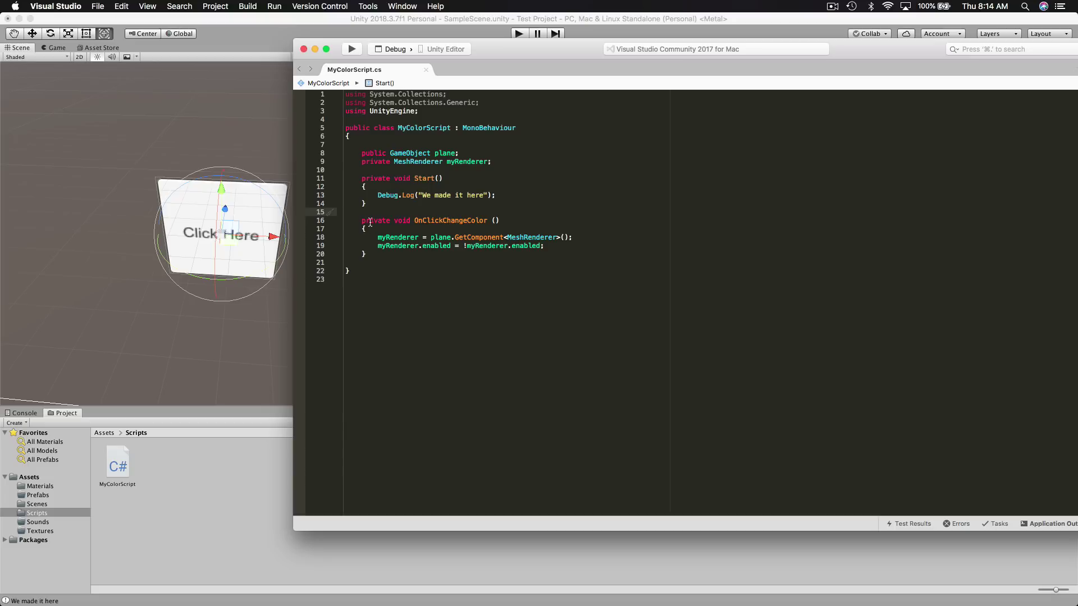
{"action": "key", "text": "Down"}
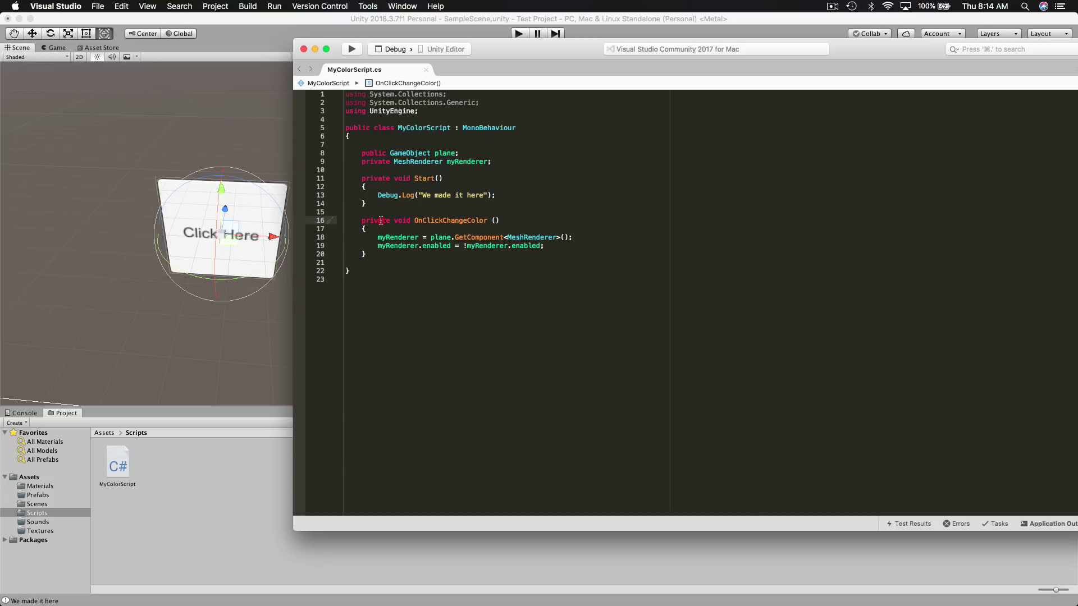
{"action": "type", "text": "public"}
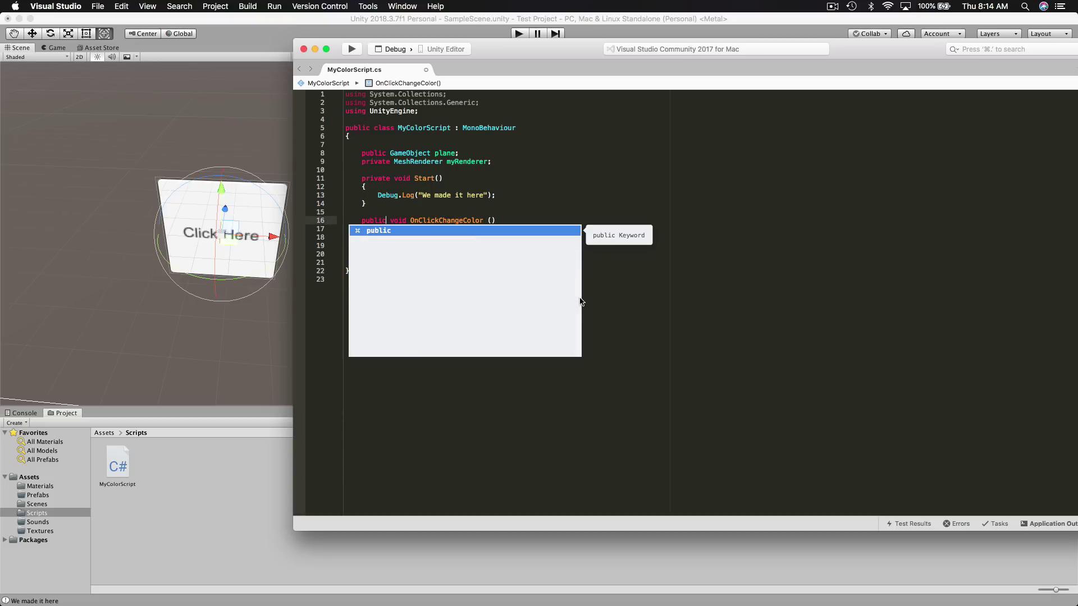
{"action": "key", "text": "Escape"}
{"action": "key", "text": "super+s"}
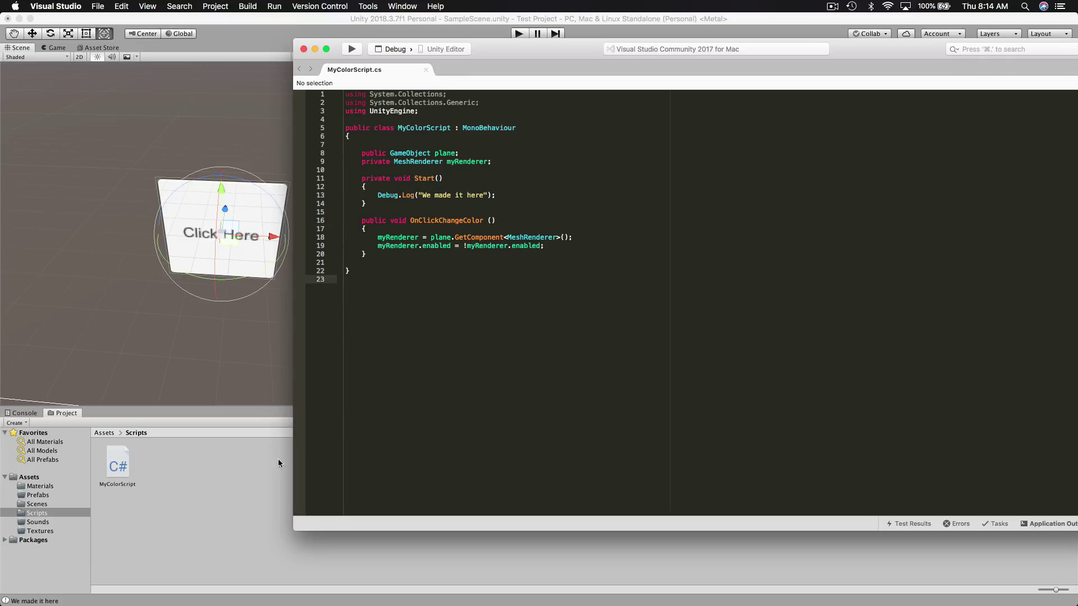
Switch to Unity and set the function of colorButton's On Click () entry to MyColorScript's OnClickChangeColor ()
{"action": "left_click", "coordinate": [187, 387]}
{"action": "key", "text": "Up"}
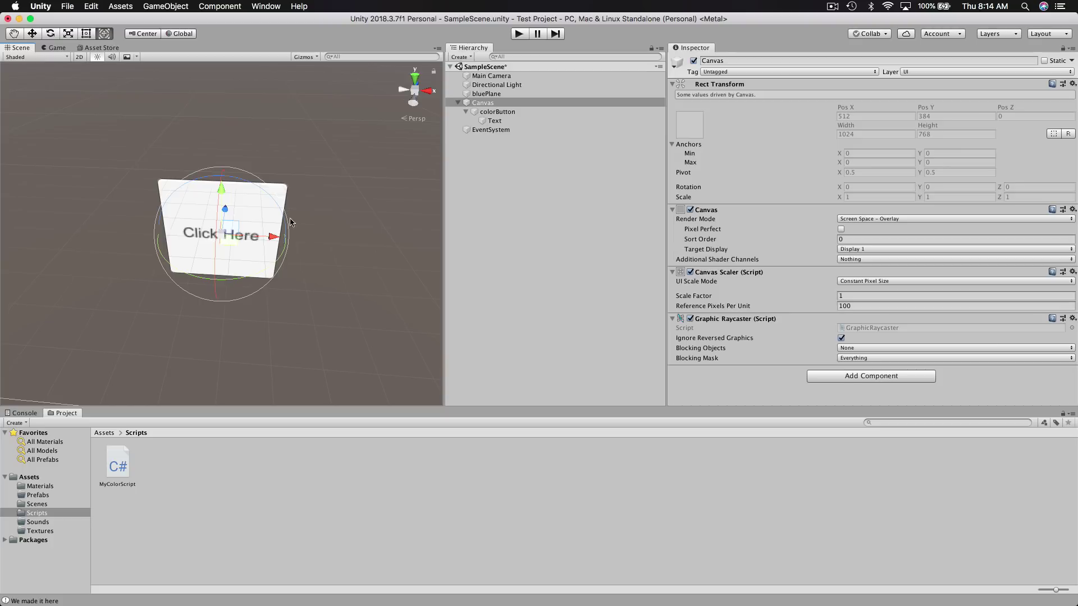
{"action": "left_click", "coordinate": [500, 112]}
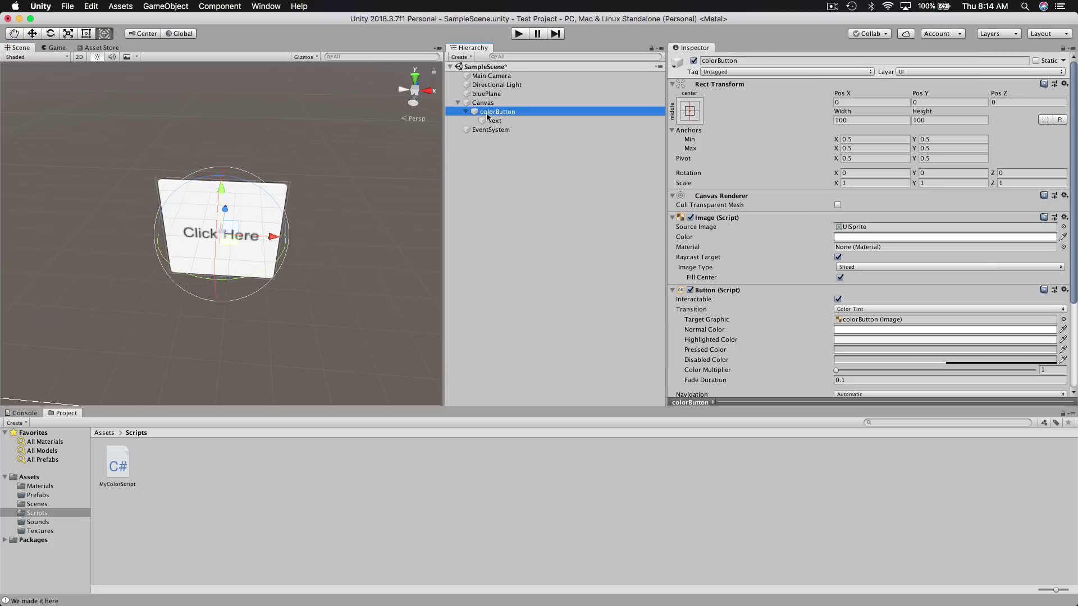
{"action": "scroll", "coordinate": [771, 305], "scroll_direction": "down", "scroll_amount": 5}
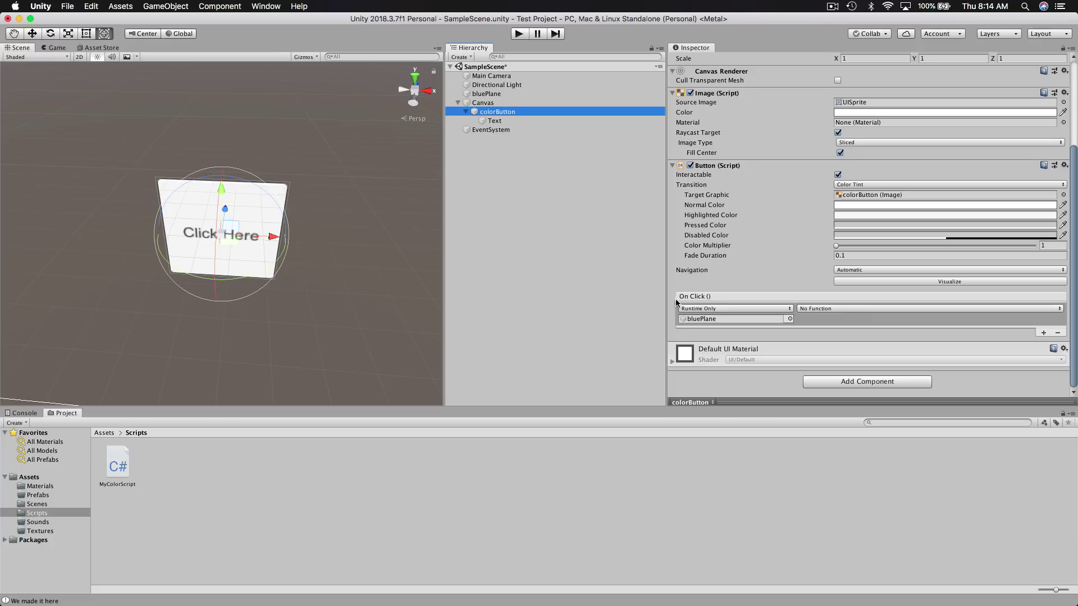
{"action": "left_click", "coordinate": [857, 309]}
{"action": "mouse_move", "coordinate": [867, 385]}
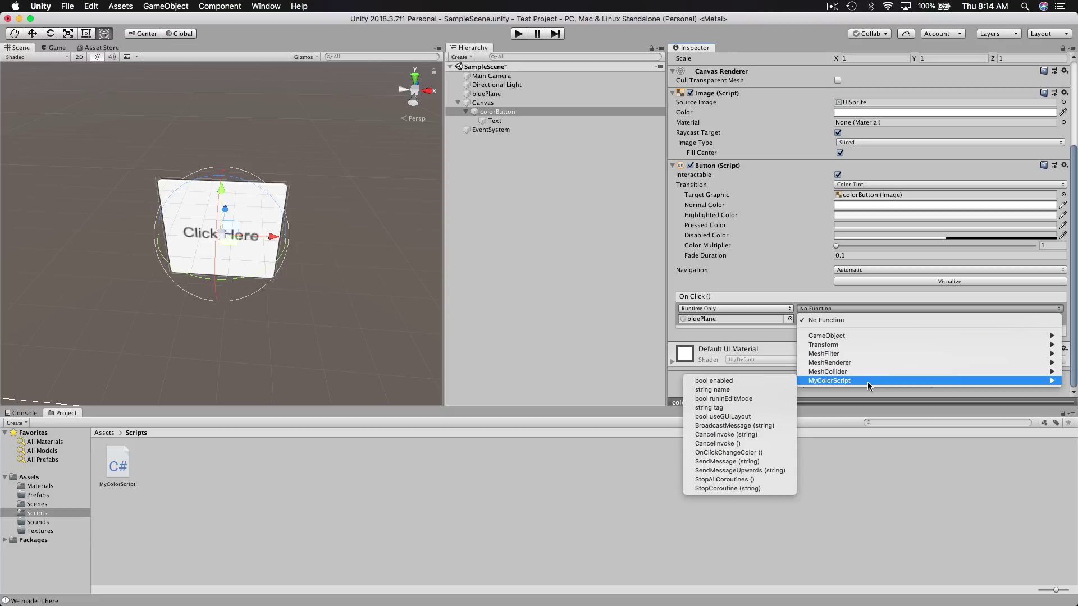
{"action": "left_click", "coordinate": [784, 453]}
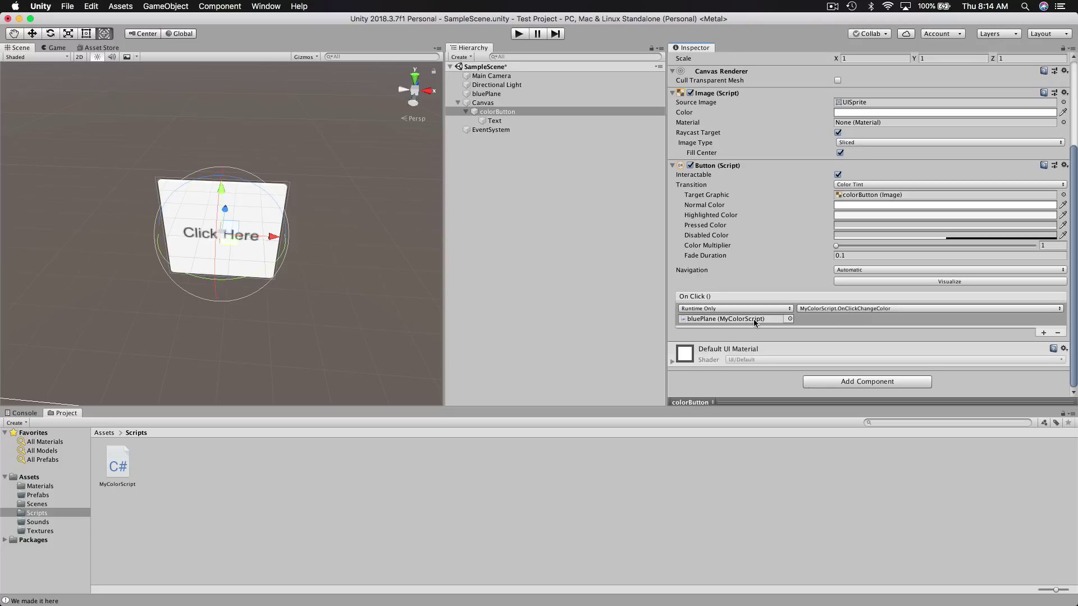
Play the scene, test the Click Here button repeatedly to toggle the blue plane, and stop play mode
{"action": "left_click", "coordinate": [534, 260]}
{"action": "left_click", "coordinate": [514, 36]}
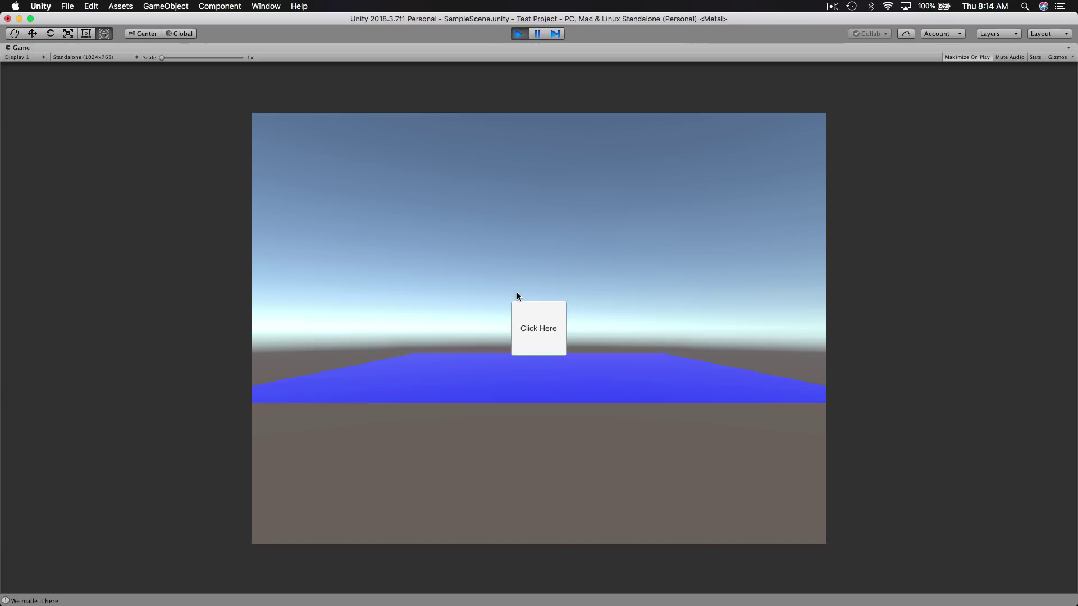
{"action": "left_click", "coordinate": [542, 320]}
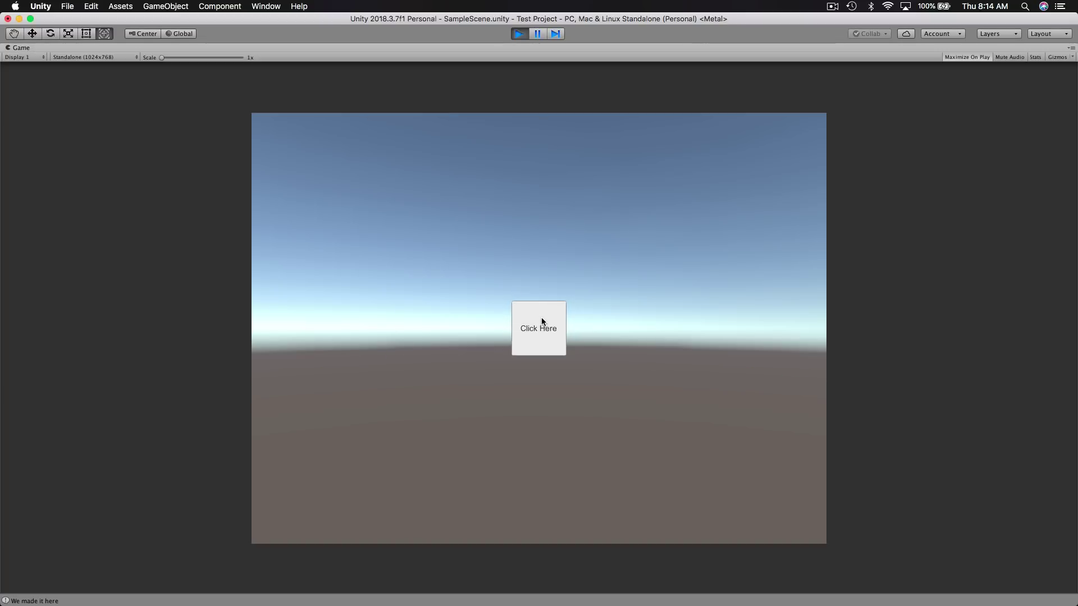
{"action": "left_click", "coordinate": [541, 318]}
{"action": "left_click", "coordinate": [541, 317]}
{"action": "left_click", "coordinate": [541, 318]}
{"action": "left_click", "coordinate": [541, 318]}
{"action": "left_click", "coordinate": [541, 318]}
{"action": "left_click", "coordinate": [541, 318]}
{"action": "left_click", "coordinate": [541, 318]}
{"action": "left_click", "coordinate": [543, 332]}
{"action": "left_click", "coordinate": [543, 332]}
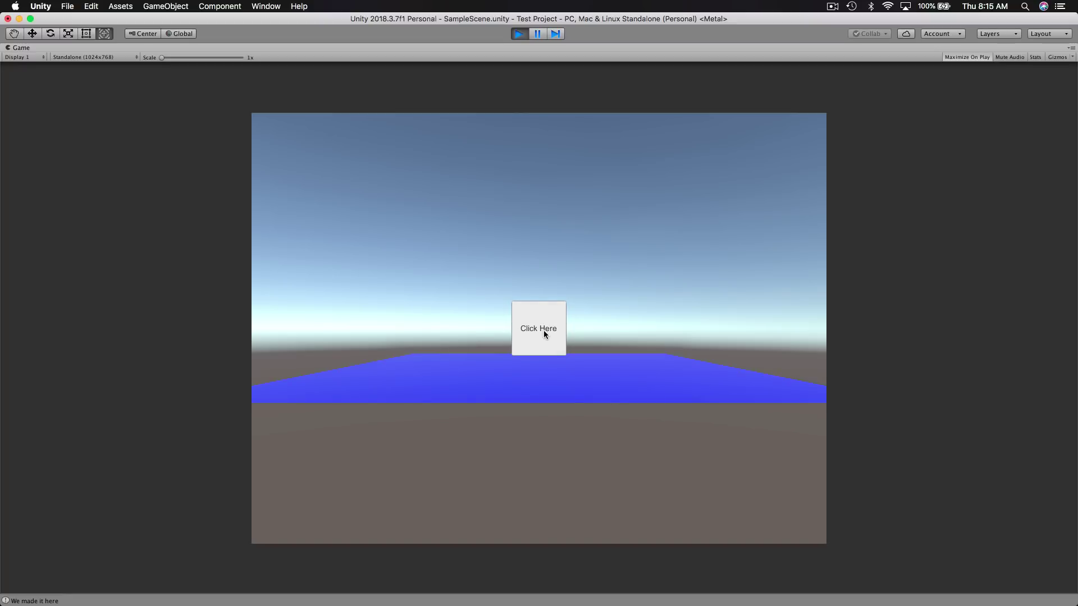
{"action": "left_click", "coordinate": [544, 331]}
{"action": "left_click", "coordinate": [544, 332]}
{"action": "left_click", "coordinate": [523, 37]}
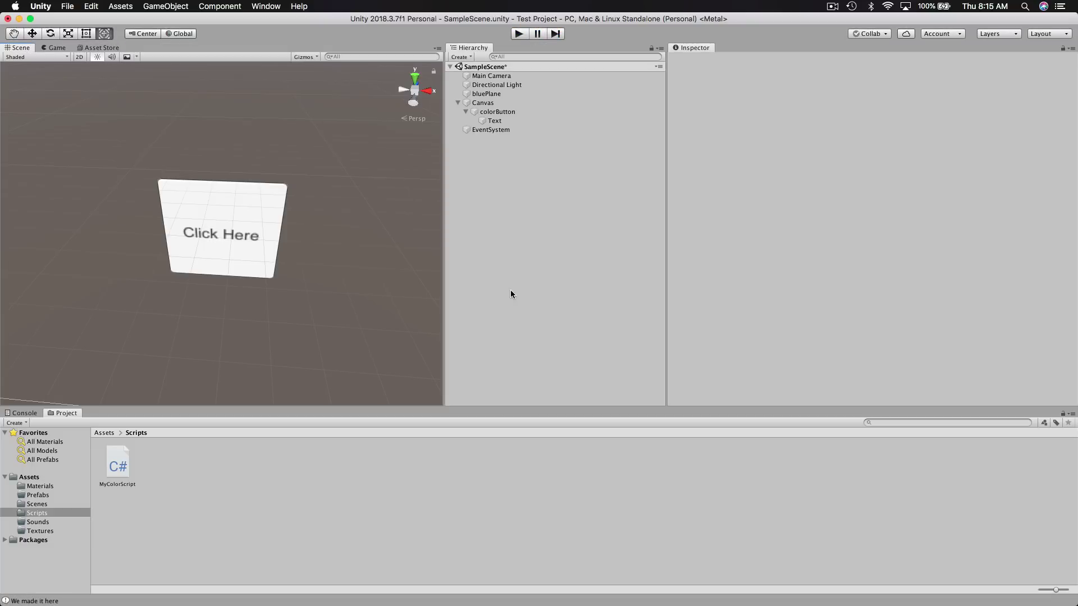
Check the External Script Editor choices in the External Tools preferences, keep Visual Studio, and close the preferences
{"action": "left_click", "coordinate": [511, 293]}
{"action": "left_click", "coordinate": [482, 103]}
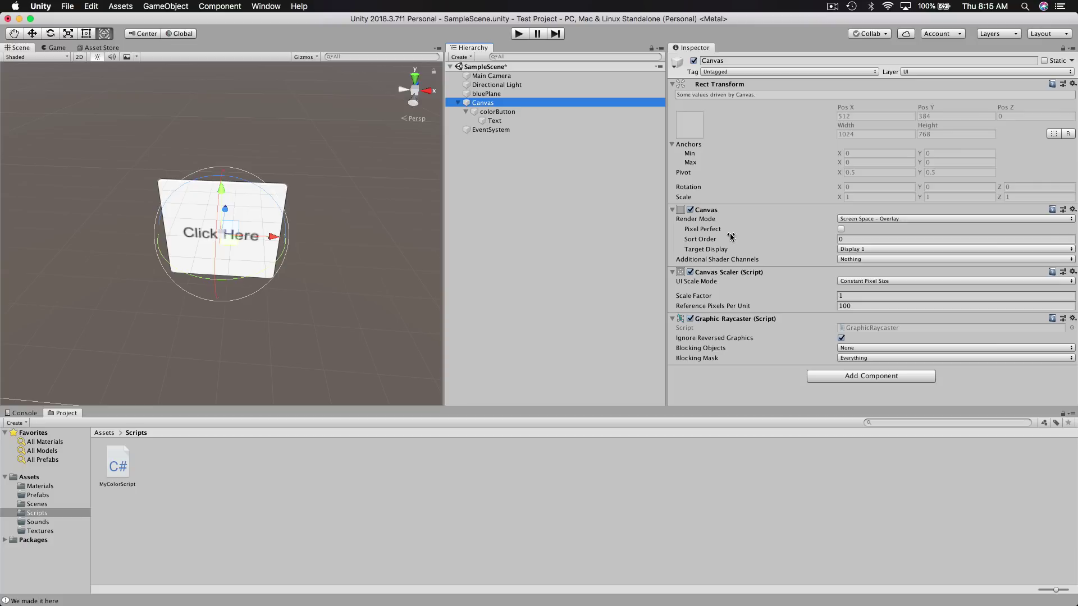
{"action": "left_click", "coordinate": [42, 6]}
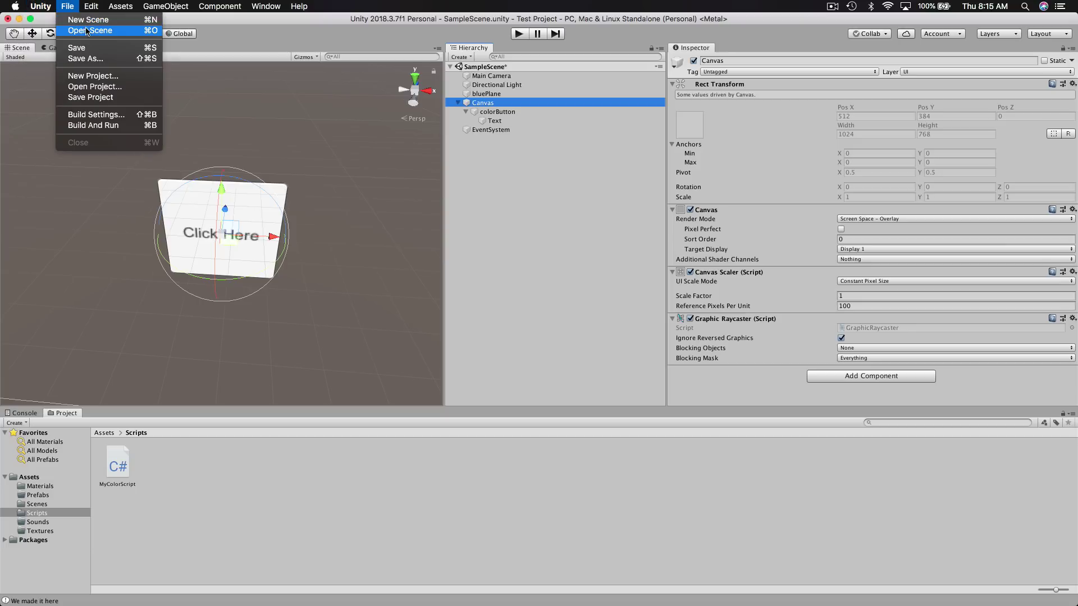
{"action": "left_click", "coordinate": [72, 32]}
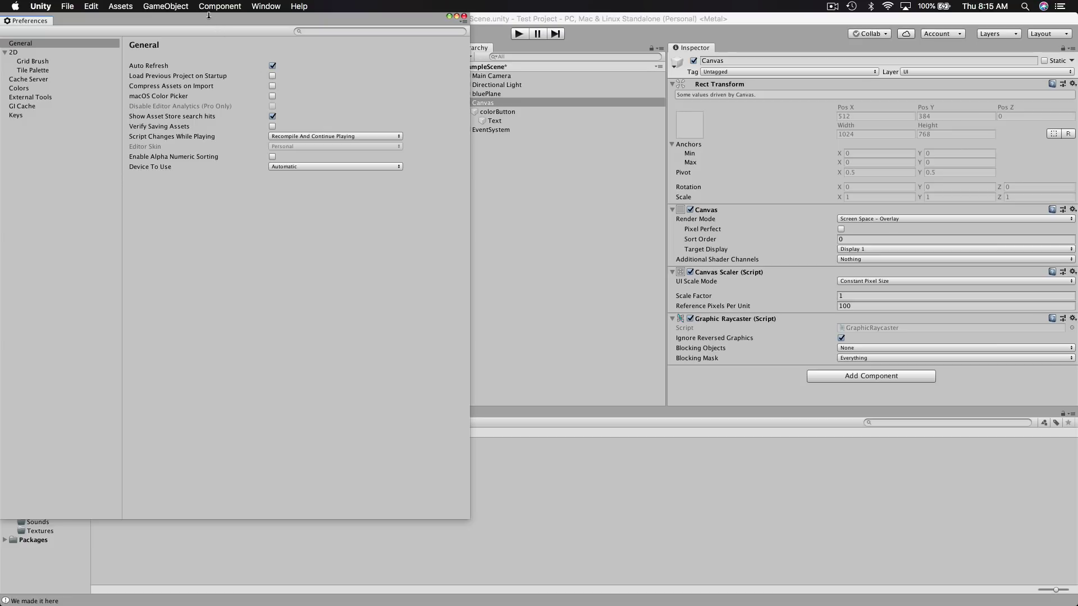
{"action": "left_click", "coordinate": [29, 98]}
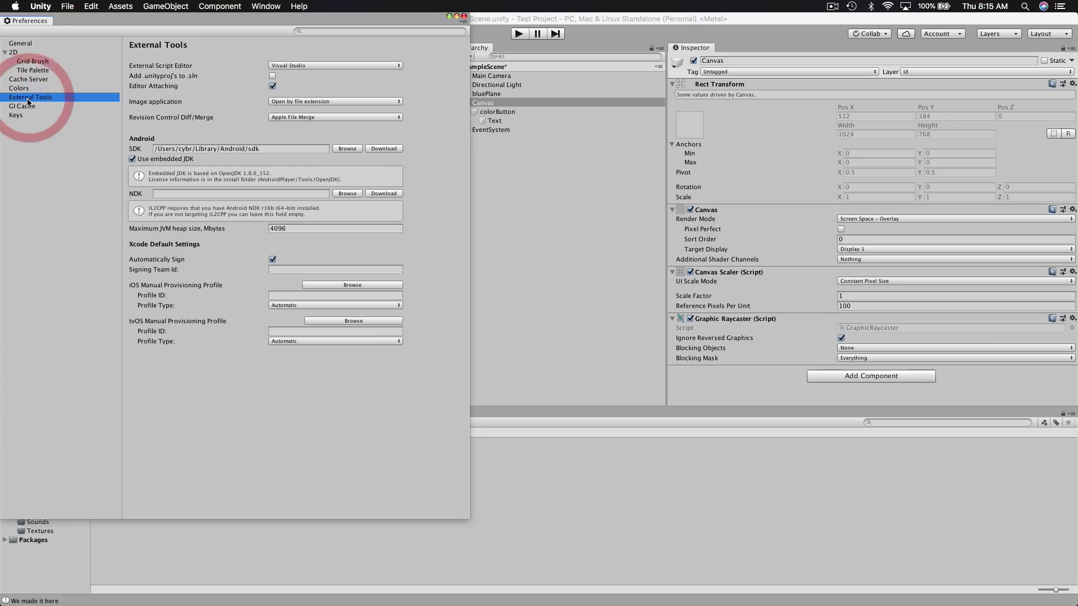
{"action": "left_click", "coordinate": [311, 66]}
{"action": "left_click", "coordinate": [222, 60]}
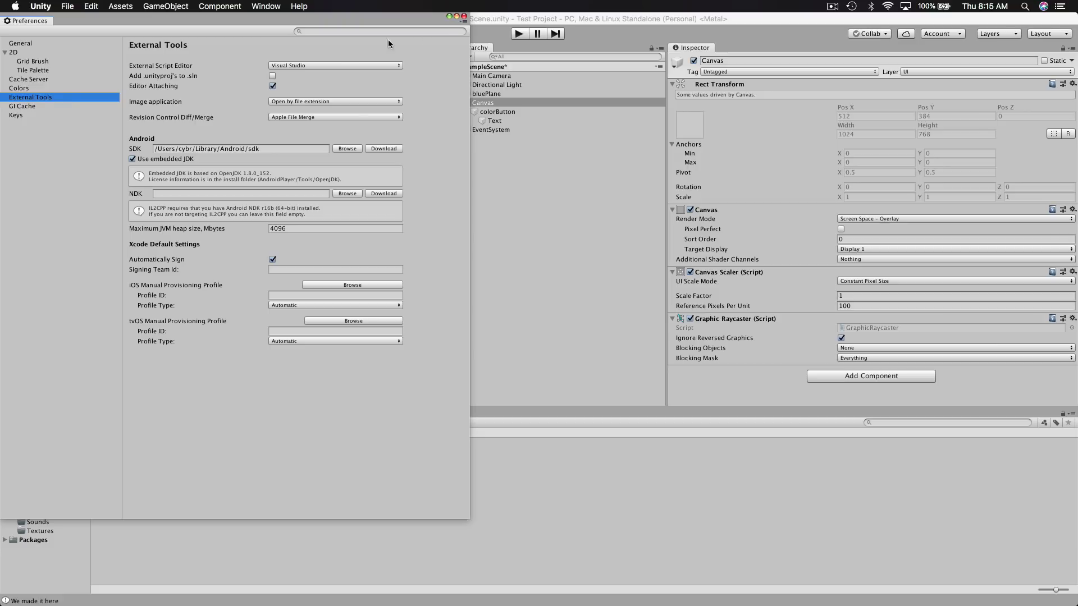
{"action": "left_click", "coordinate": [463, 16]}
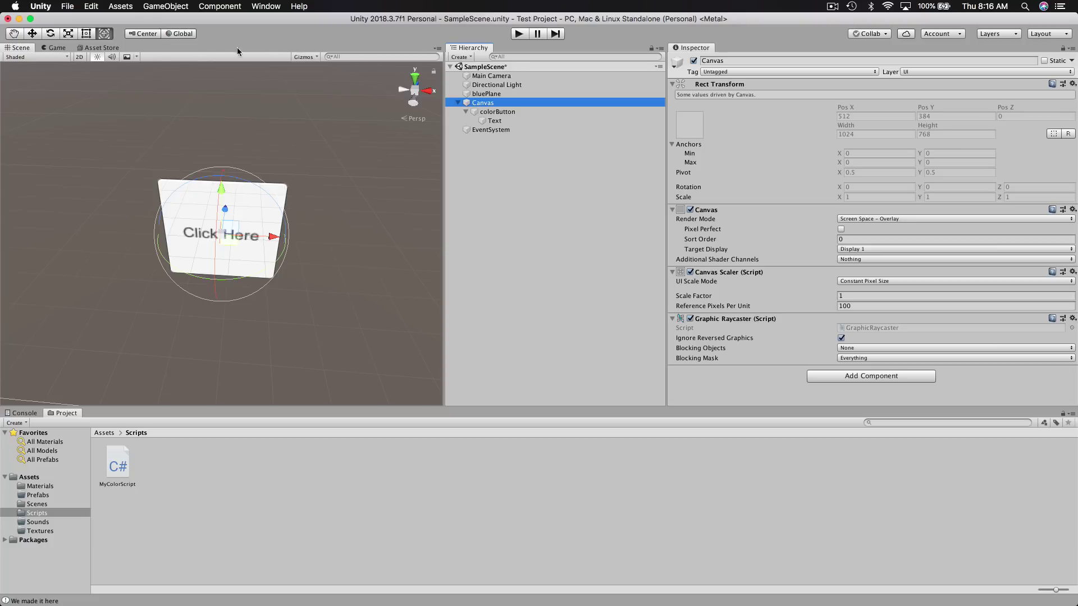
Open the Build Settings and view the build options for the Android platform
{"action": "left_click", "coordinate": [71, 6]}
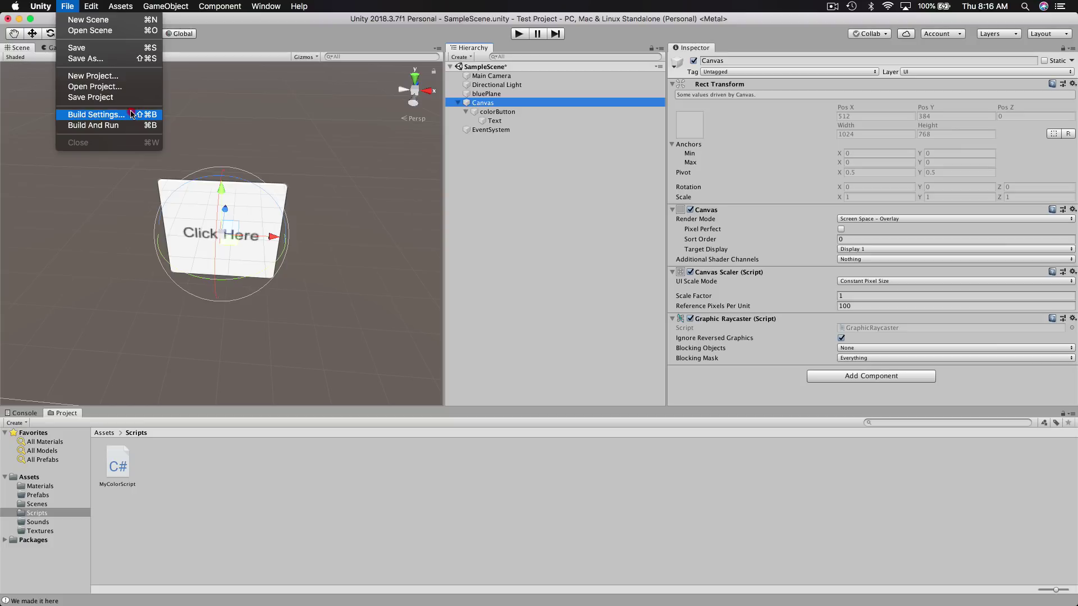
{"action": "left_click", "coordinate": [131, 115]}
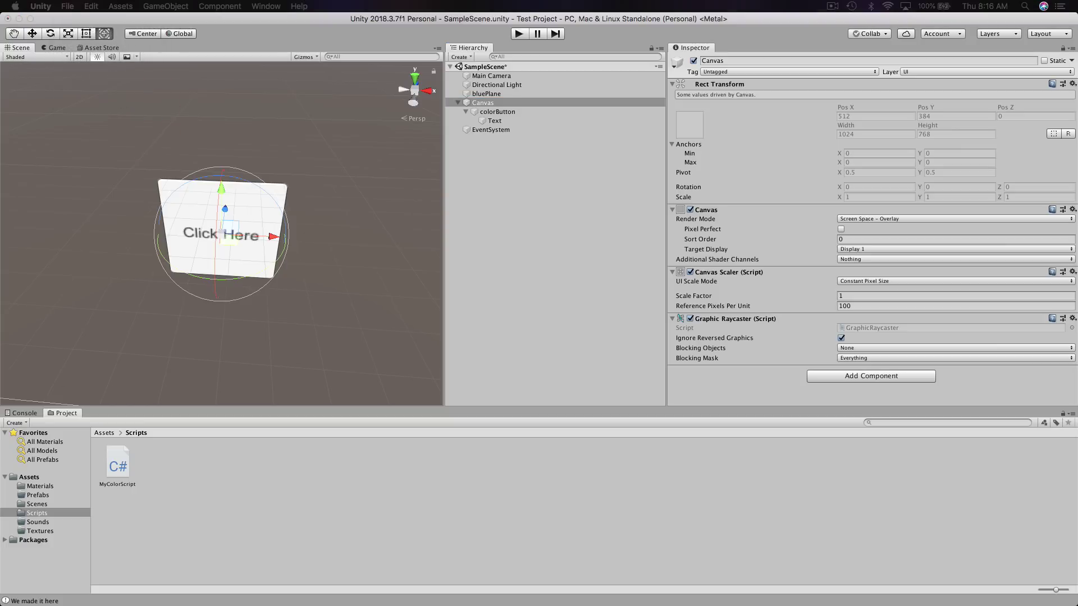
{"action": "left_click", "coordinate": [629, 128]}
{"action": "left_click", "coordinate": [590, 250]}
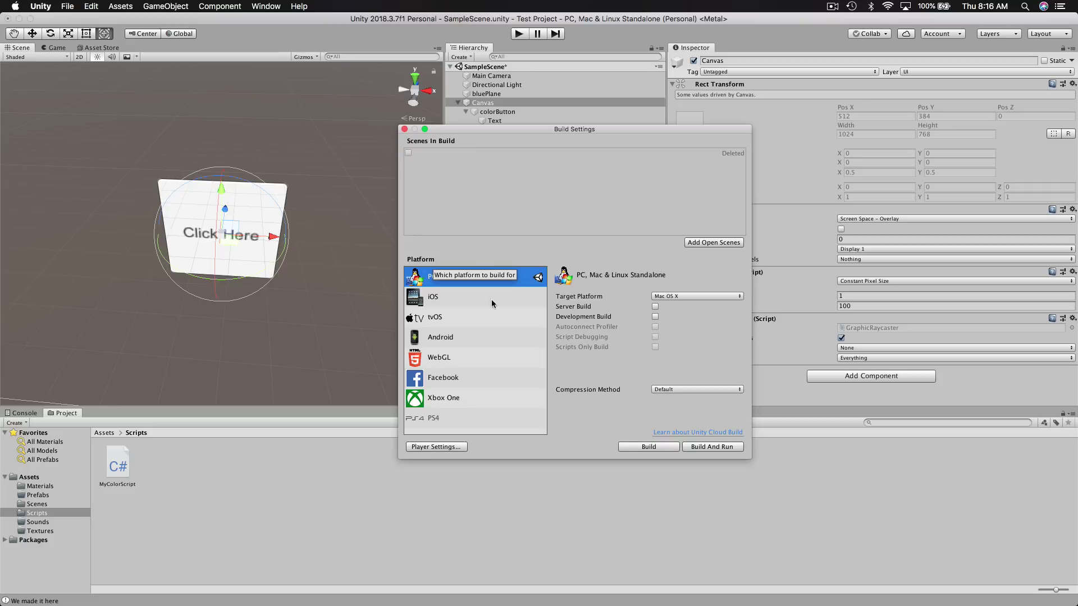
{"action": "left_click", "coordinate": [470, 332]}
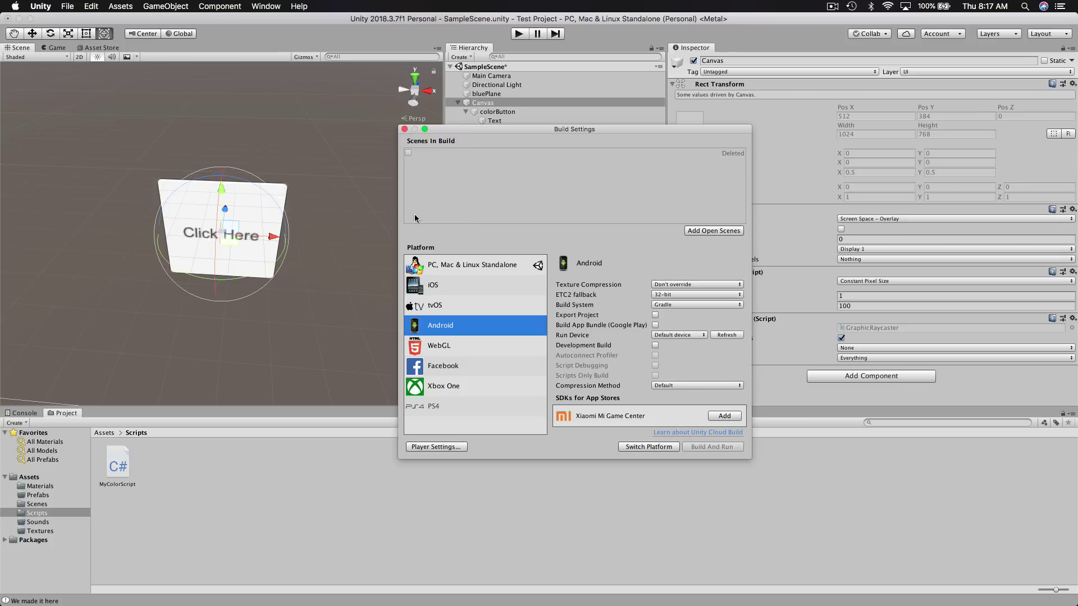
Add the open SampleScene to the scenes in the build
{"action": "left_click", "coordinate": [714, 452]}
{"action": "left_click", "coordinate": [697, 230]}
{"action": "left_click", "coordinate": [564, 164]}
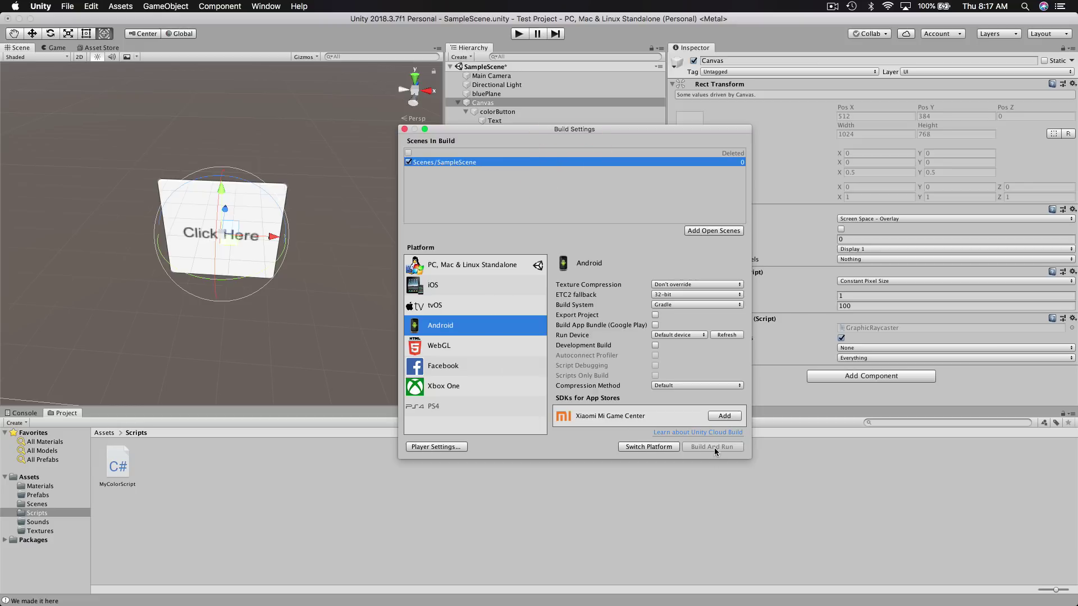
Build and run the project for PC, Mac & Linux Standalone, saving the build to the Desktop as test
{"action": "left_click", "coordinate": [462, 271]}
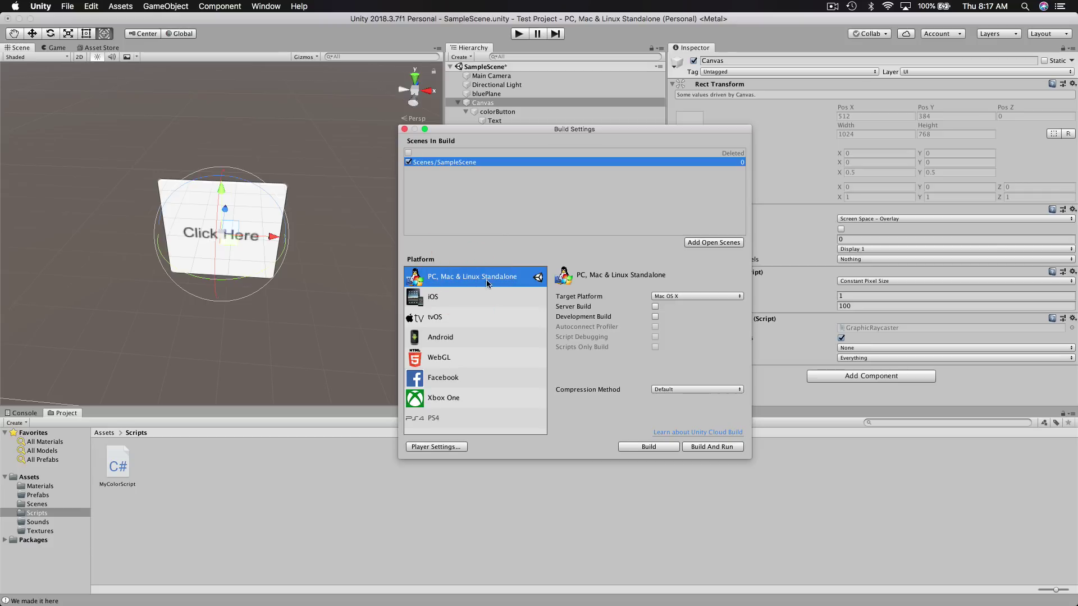
{"action": "left_click", "coordinate": [712, 448]}
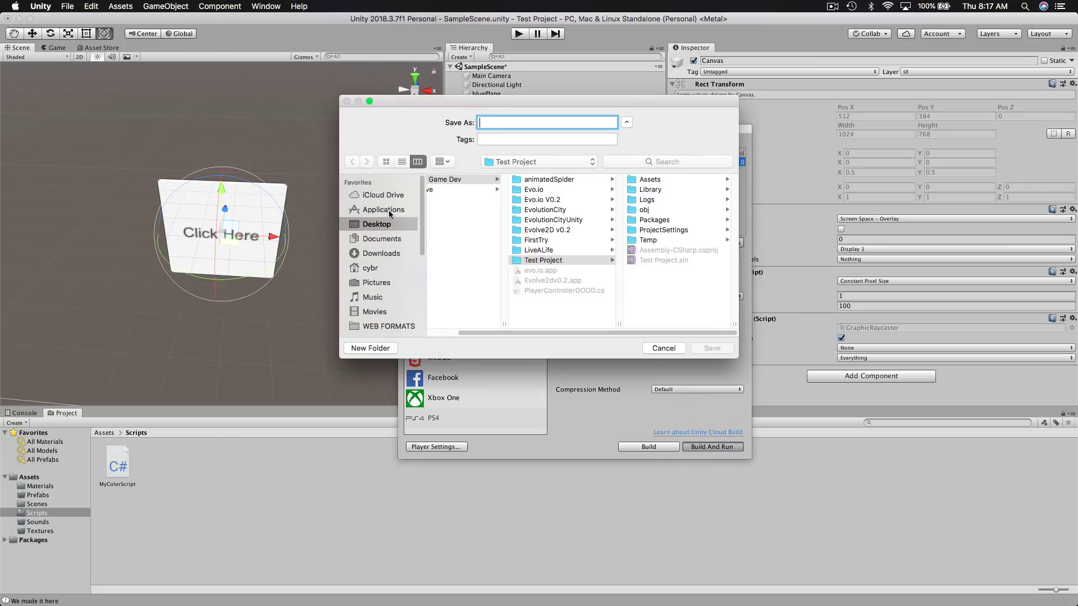
{"action": "left_click", "coordinate": [384, 225]}
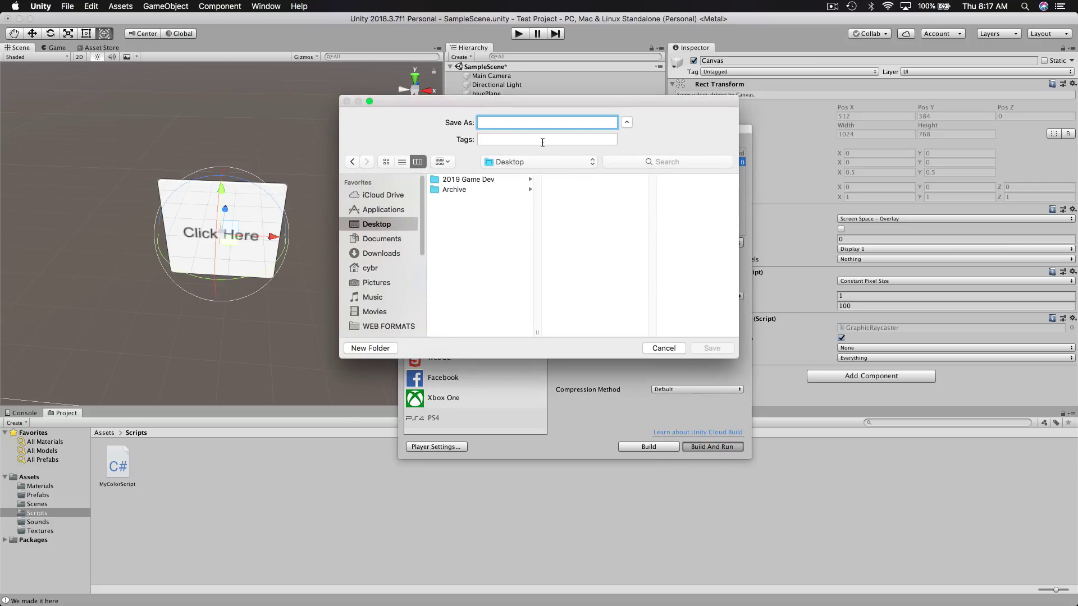
{"action": "type", "text": "test"}
{"action": "left_click", "coordinate": [713, 348]}
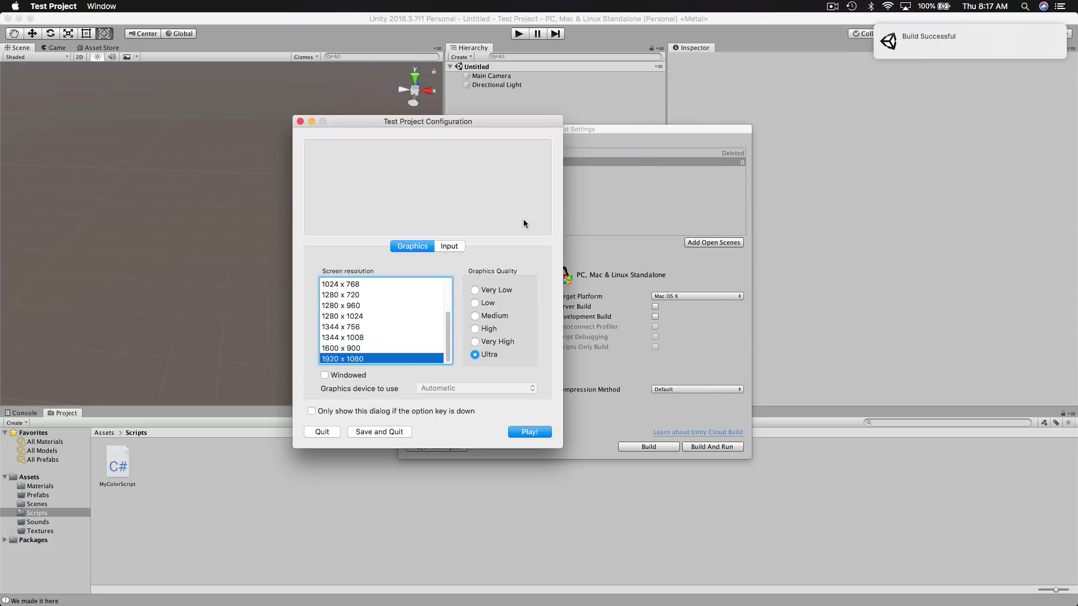
Launch the built game in windowed mode and move its window so the Click Here button and plane fit on screen
{"action": "left_click", "coordinate": [335, 374]}
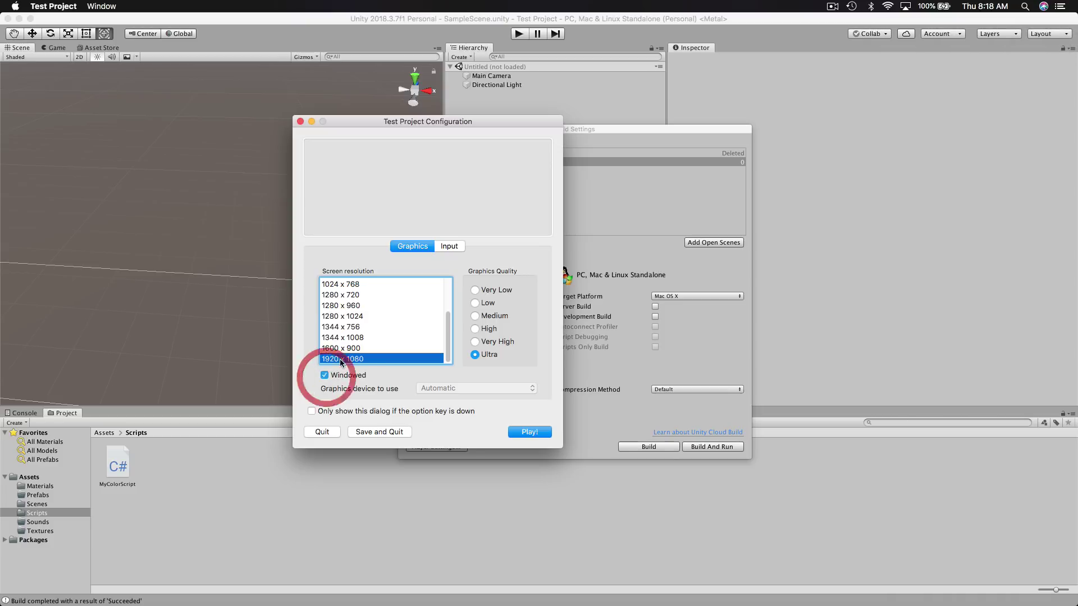
{"action": "left_click", "coordinate": [520, 433]}
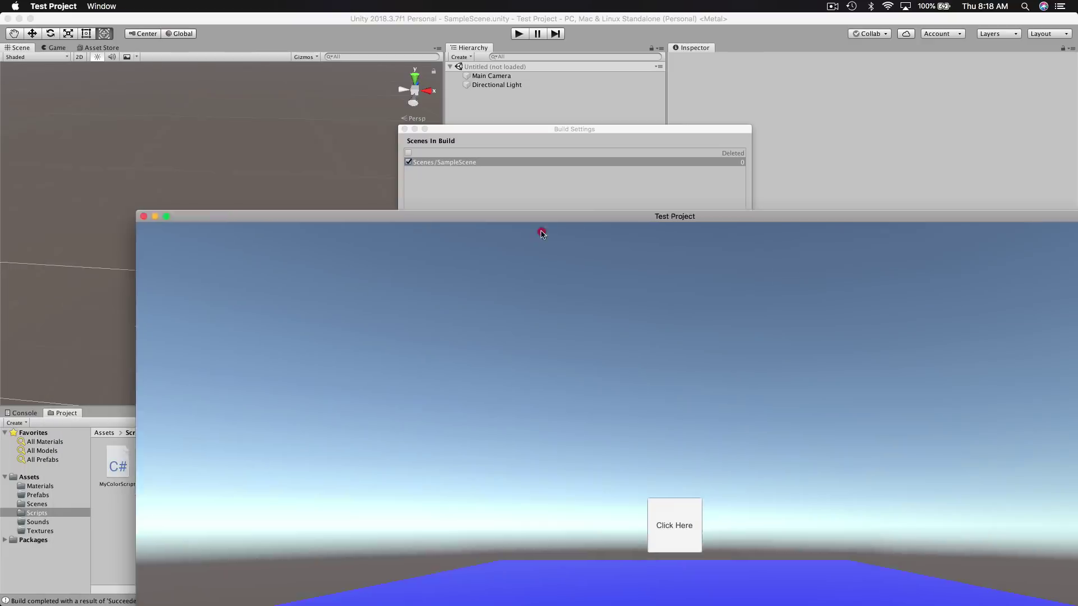
{"action": "left_click_drag", "start_coordinate": [541, 225], "coordinate": [412, 58]}
Test the Click Here button in the built game and close the game window
{"action": "mouse_move", "coordinate": [751, 583]}
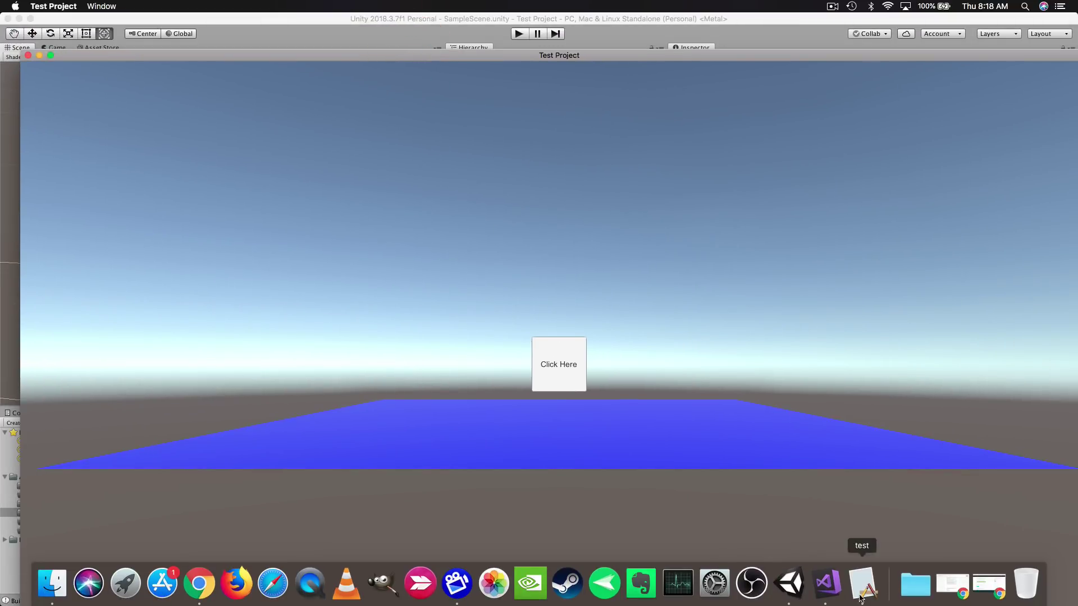
{"action": "left_click", "coordinate": [578, 362]}
{"action": "left_click", "coordinate": [578, 362]}
{"action": "left_click_drag", "start_coordinate": [518, 58], "coordinate": [673, 111]}
{"action": "left_click", "coordinate": [184, 108]}
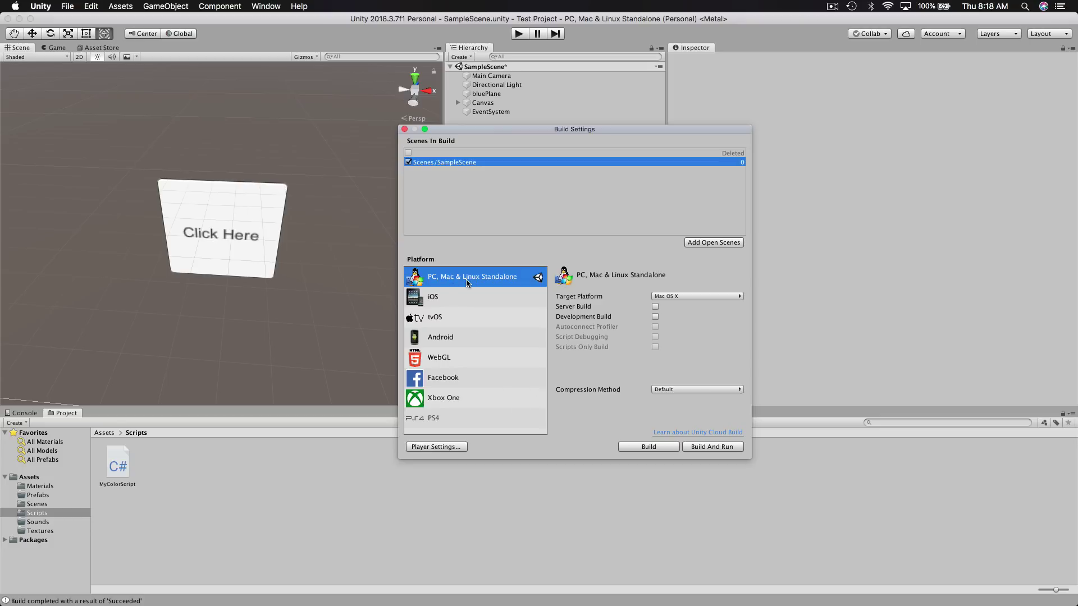
Show the player settings for the WebGL platform and close the Build Settings
{"action": "left_click", "coordinate": [447, 357]}
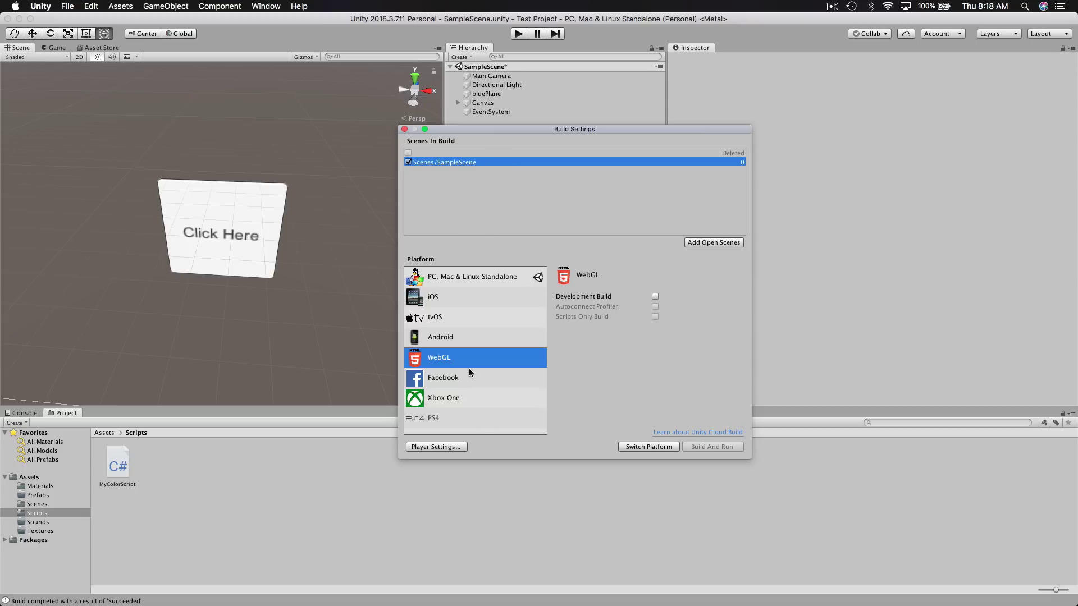
{"action": "left_click", "coordinate": [440, 447]}
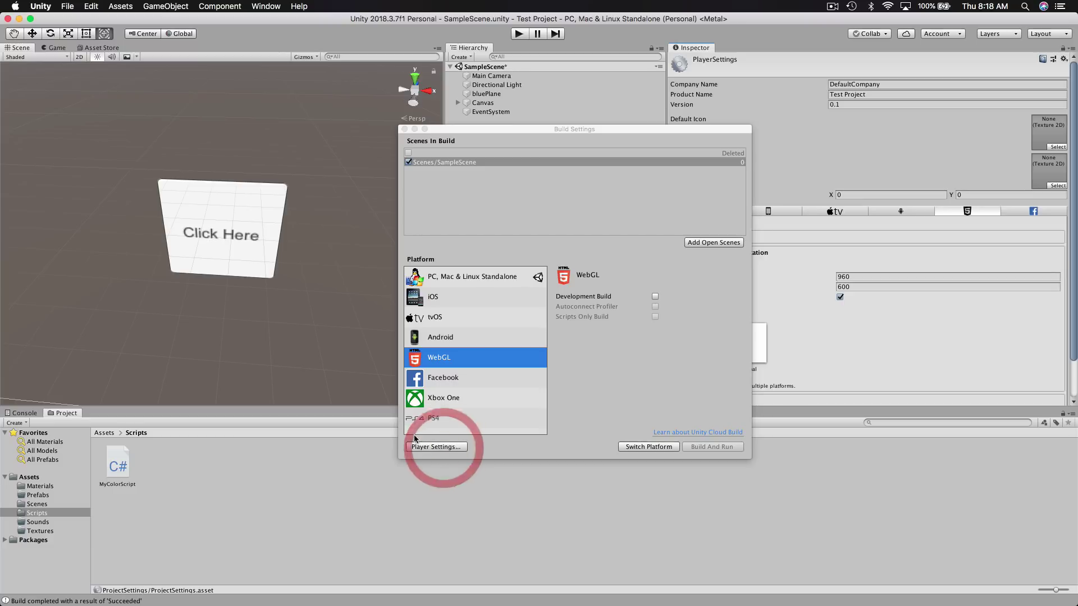
{"action": "left_click", "coordinate": [405, 130]}
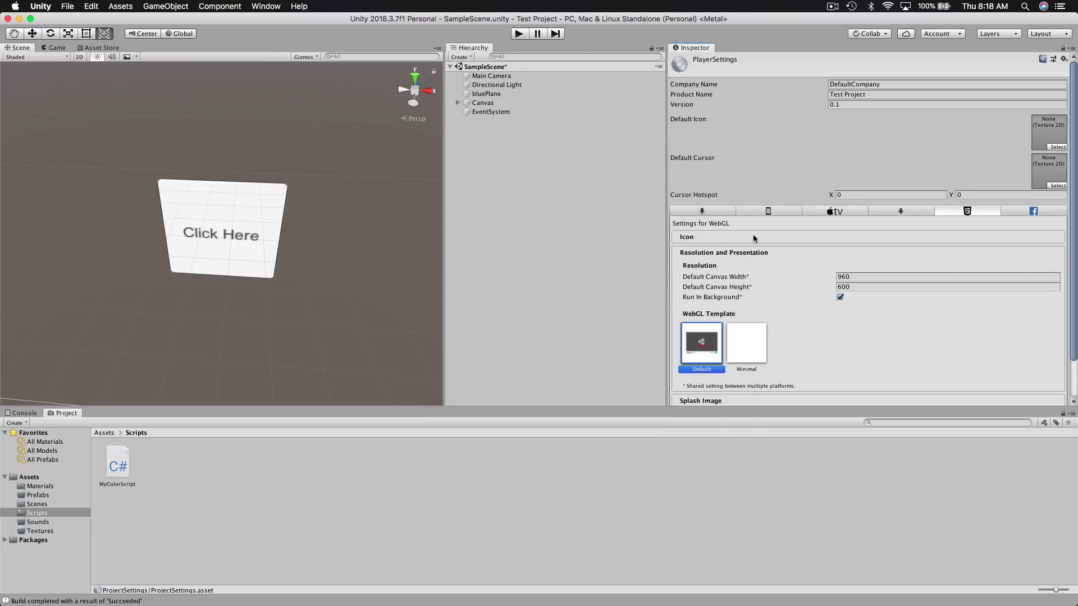
Open the Project Settings and view the Graphics settings
{"action": "left_click", "coordinate": [68, 6]}
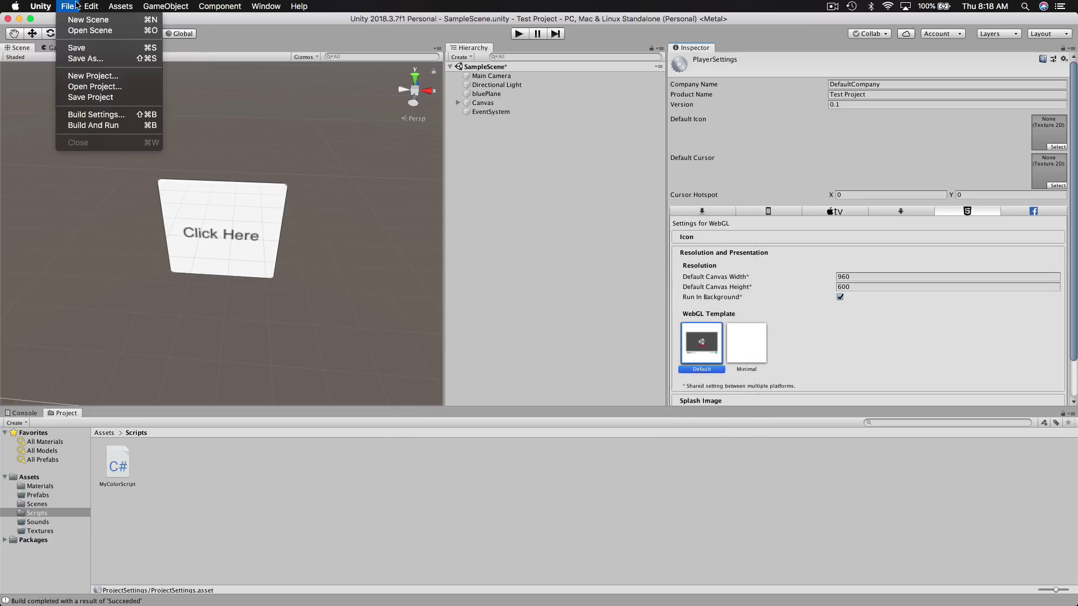
{"action": "mouse_move", "coordinate": [88, 4]}
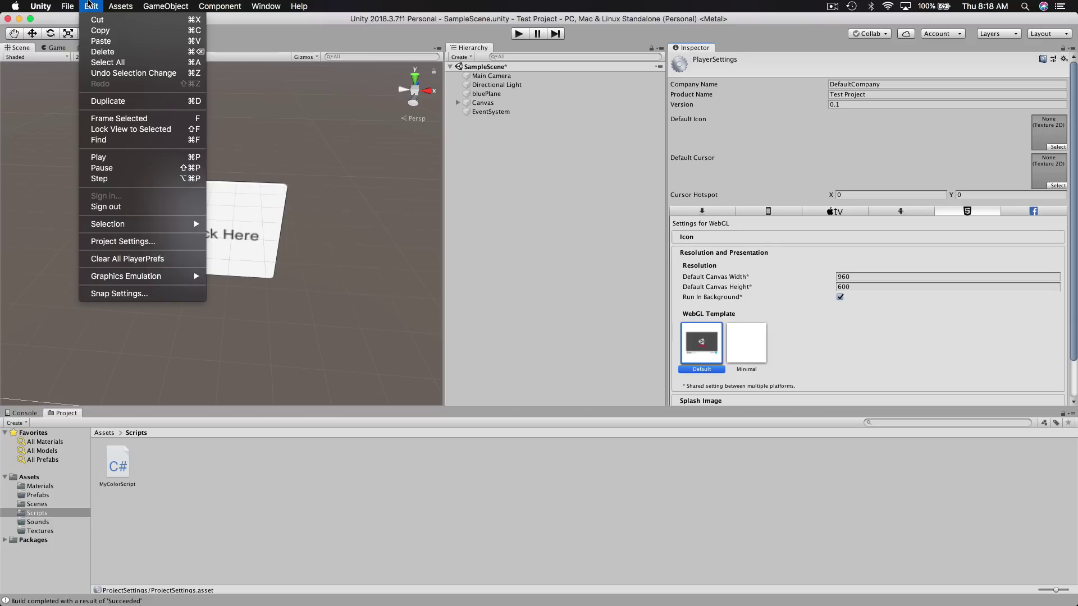
{"action": "left_click", "coordinate": [133, 242]}
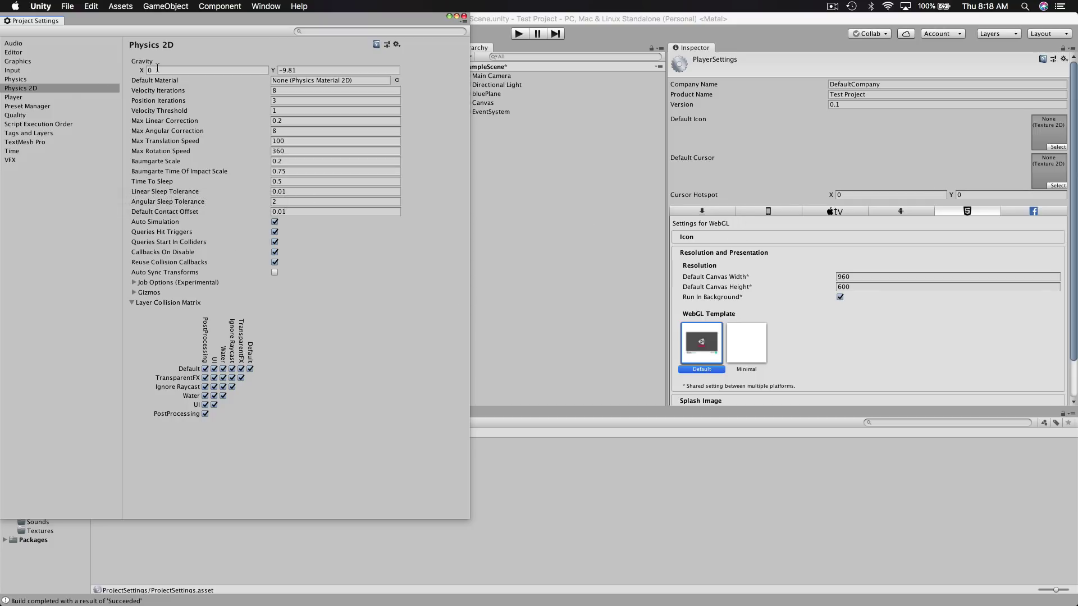
{"action": "left_click", "coordinate": [31, 61]}
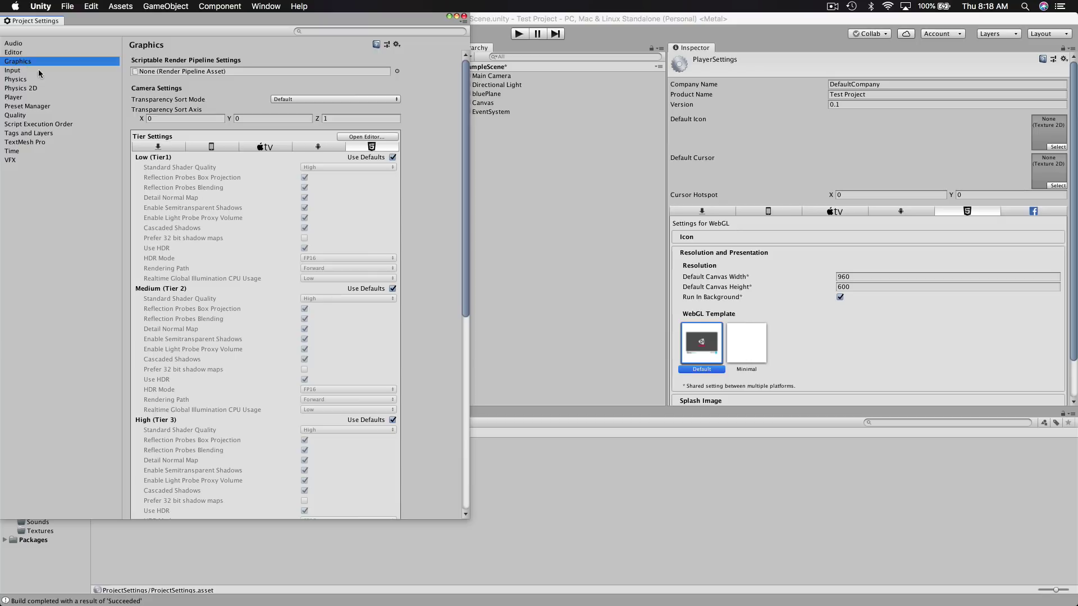
Show the Graphics tier settings for the standalone, iOS and tvOS platforms and close the Project Settings
{"action": "left_click", "coordinate": [163, 146]}
{"action": "left_click", "coordinate": [208, 146]}
{"action": "left_click", "coordinate": [265, 147]}
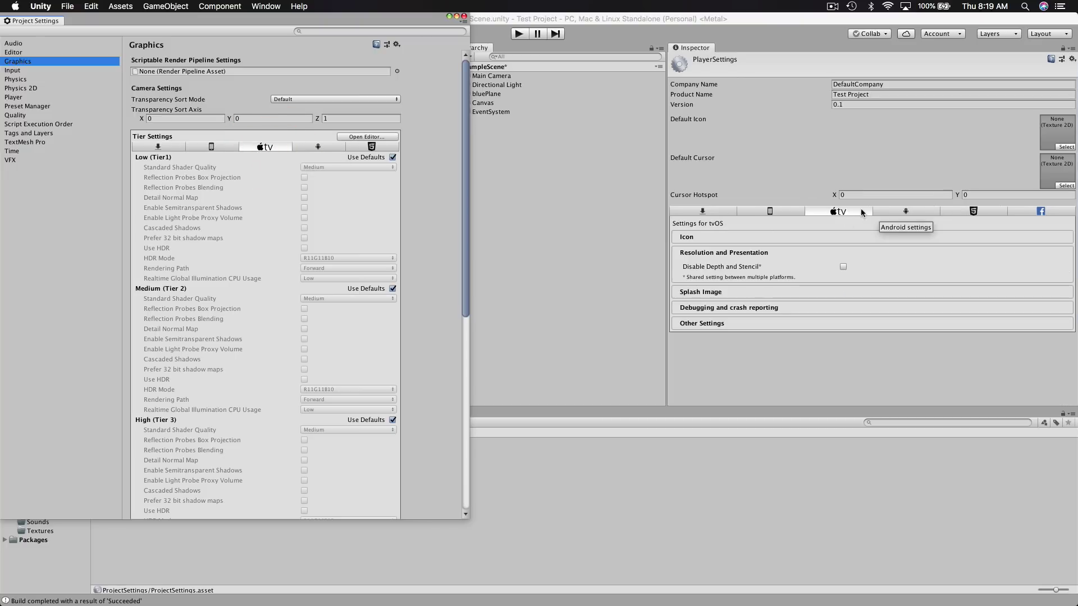
{"action": "left_click", "coordinate": [530, 220]}
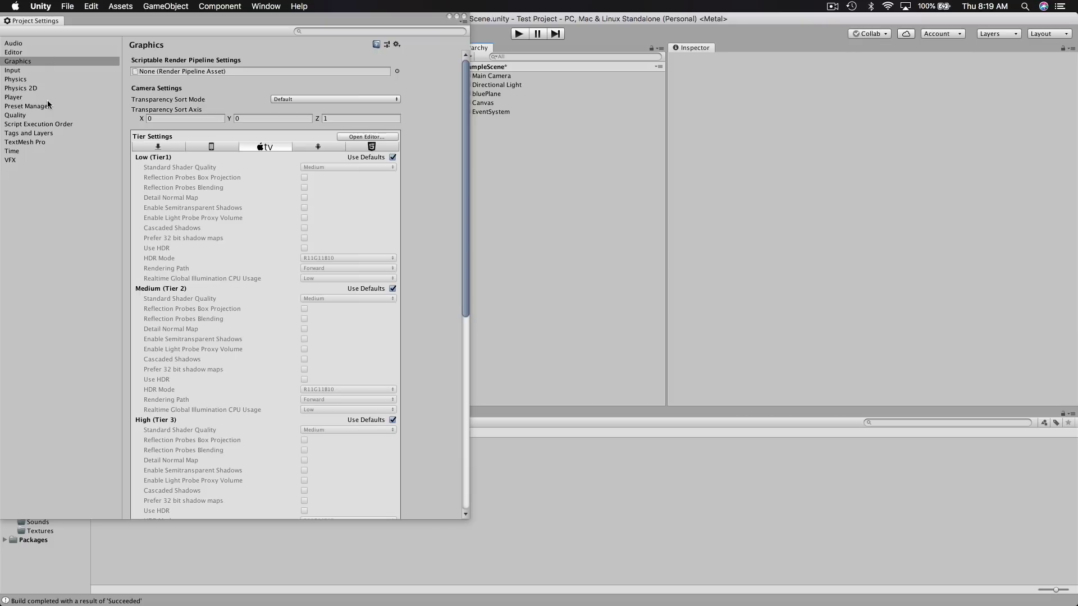
{"action": "left_click", "coordinate": [68, 217]}
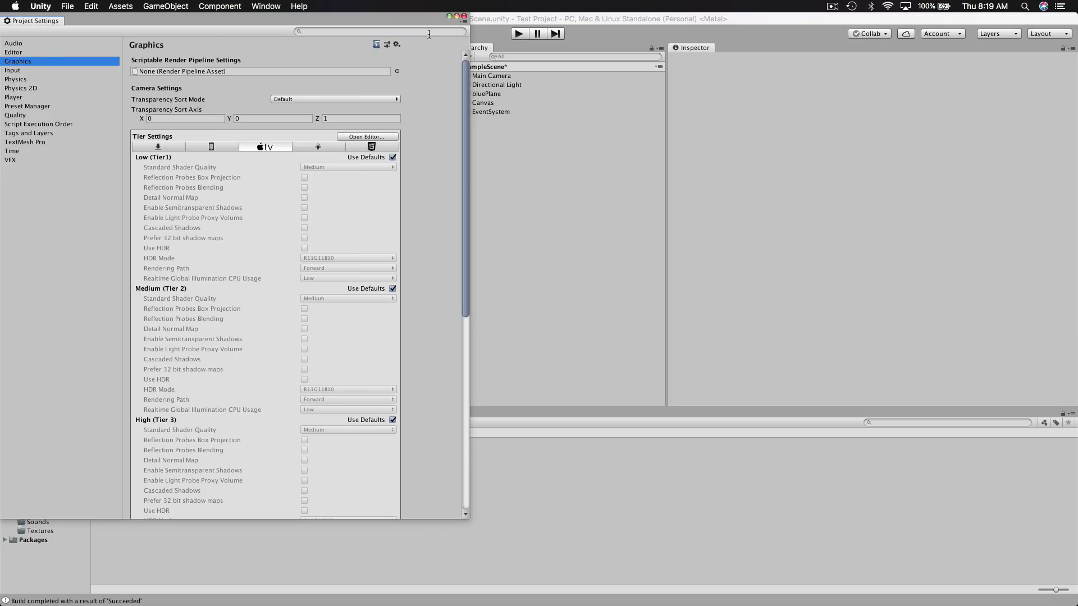
{"action": "left_click", "coordinate": [463, 16]}
{"action": "left_click", "coordinate": [533, 218]}
Open the player settings from the Build Settings and close the Build Settings window
{"action": "left_click", "coordinate": [67, 6]}
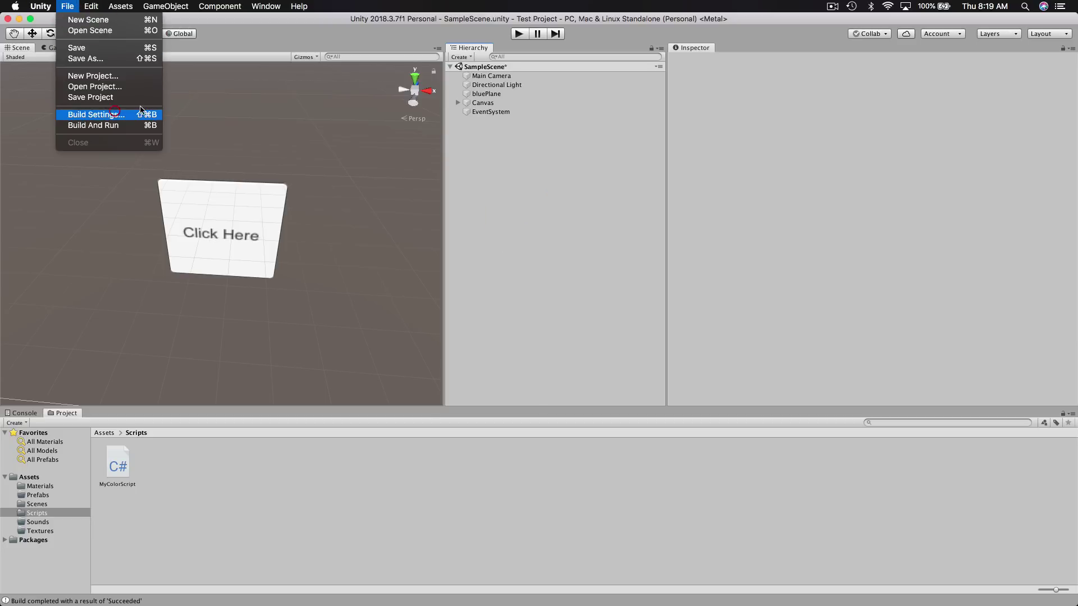
{"action": "left_click", "coordinate": [119, 114]}
{"action": "left_click", "coordinate": [436, 447]}
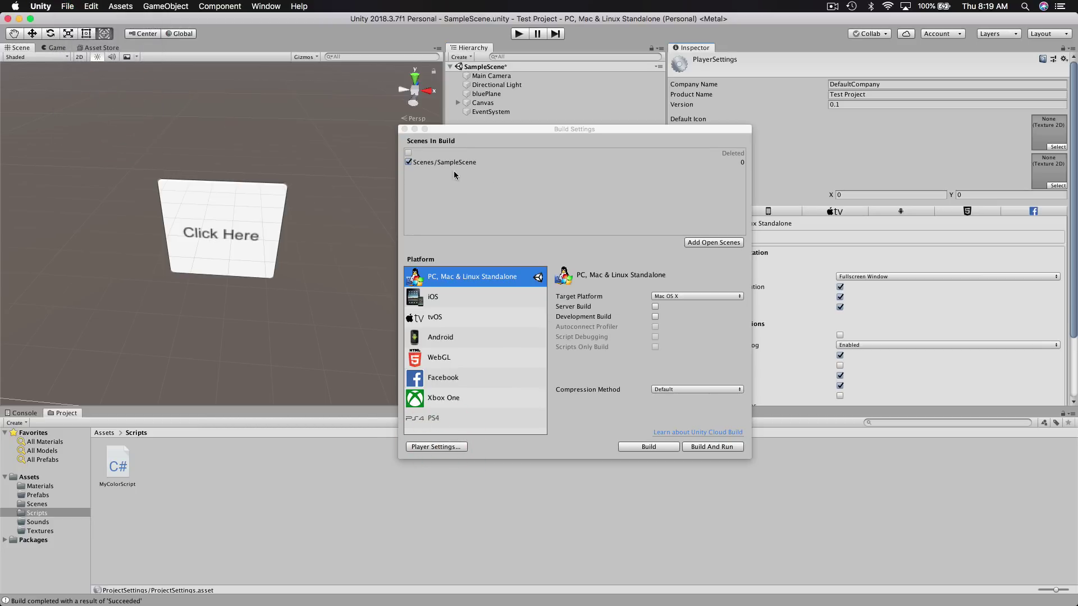
{"action": "left_click", "coordinate": [404, 129]}
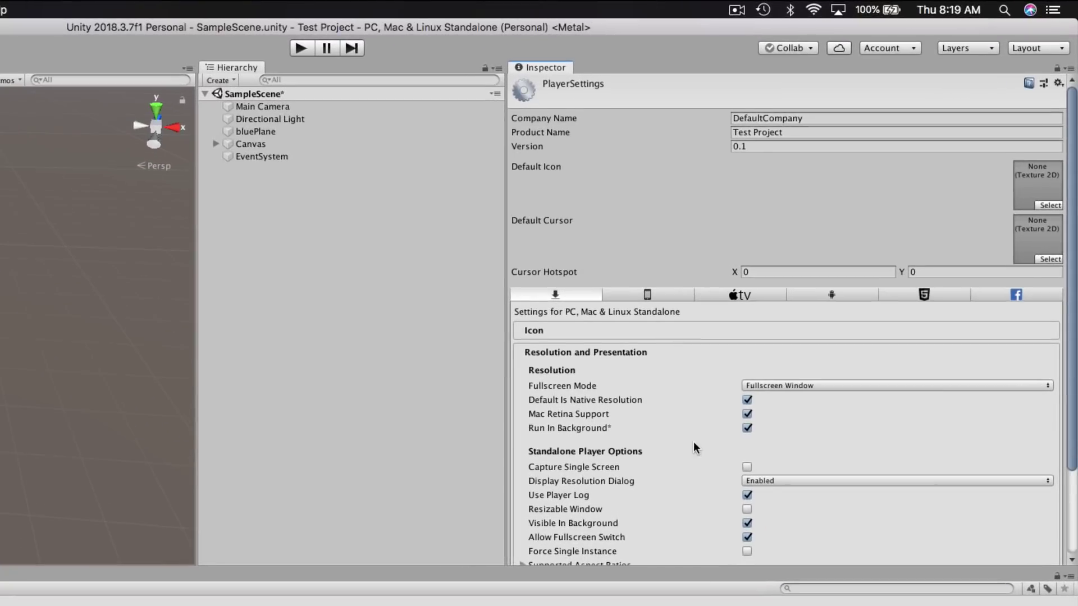
Examine the Resolution and Presentation settings for PC, Mac & Linux Standalone, expanding the supported aspect ratios
{"action": "scroll", "coordinate": [751, 376], "scroll_direction": "down", "scroll_amount": 3}
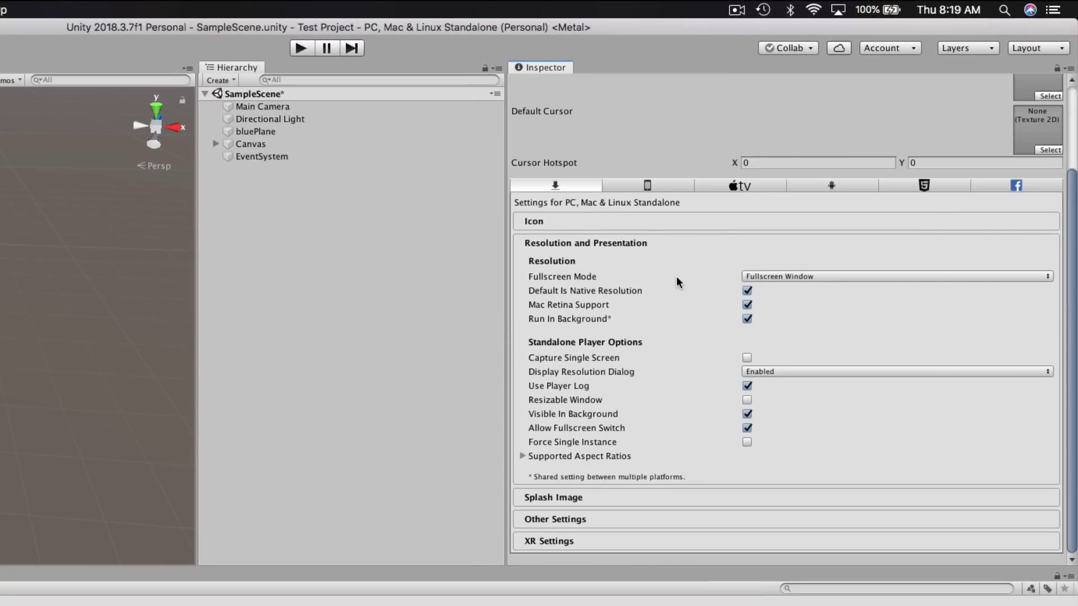
{"action": "left_click", "coordinate": [523, 456]}
{"action": "scroll", "coordinate": [582, 427], "scroll_direction": "down", "scroll_amount": 3}
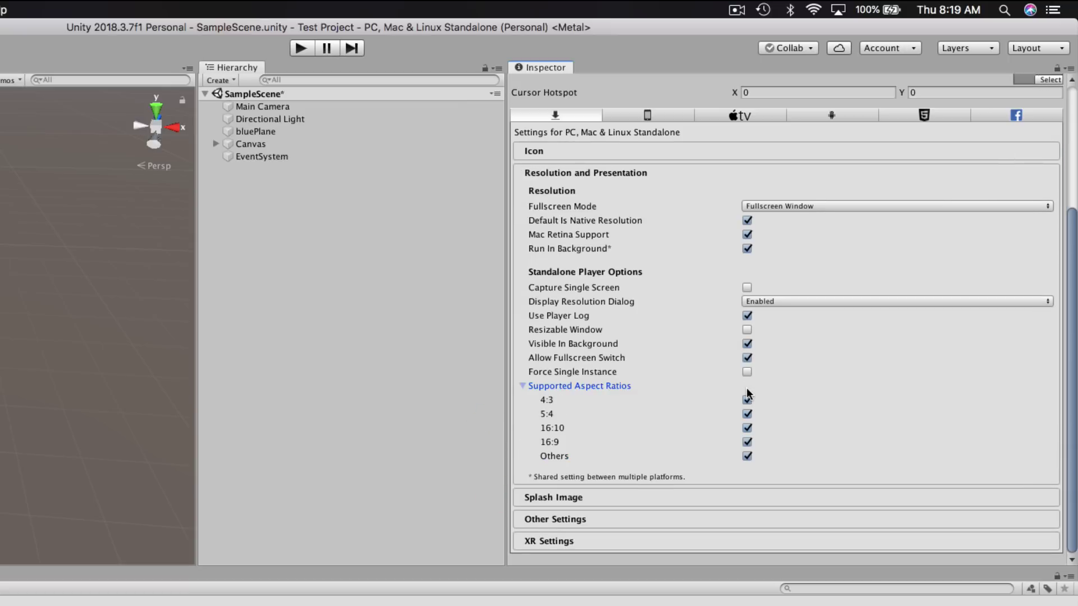
{"action": "scroll", "coordinate": [683, 450], "scroll_direction": "up", "scroll_amount": 5}
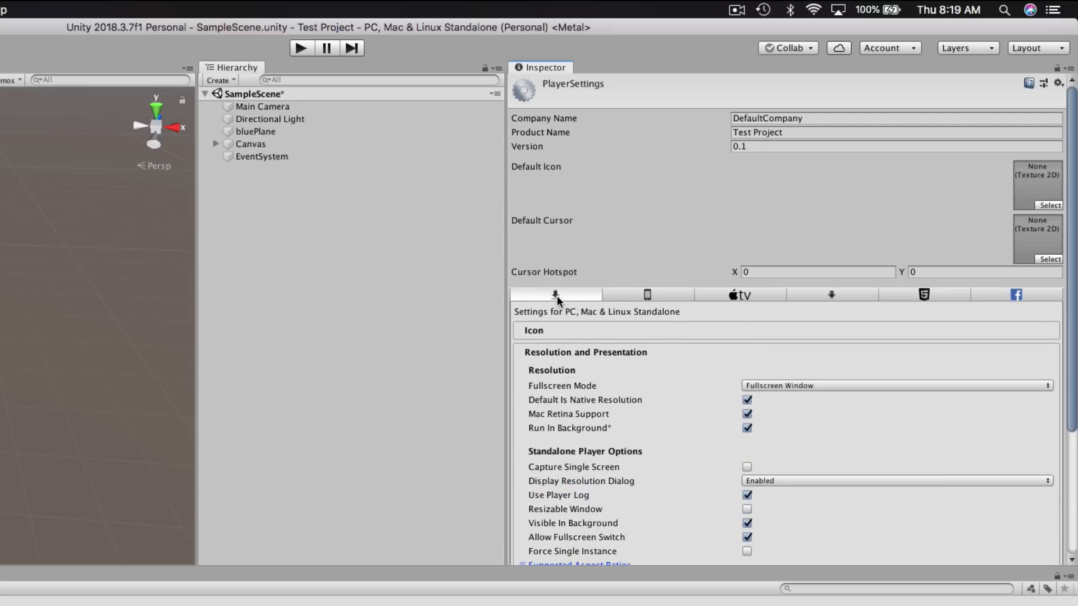
View the WebGL canvas resolution and template settings, and deselect the player settings
{"action": "left_click", "coordinate": [932, 296]}
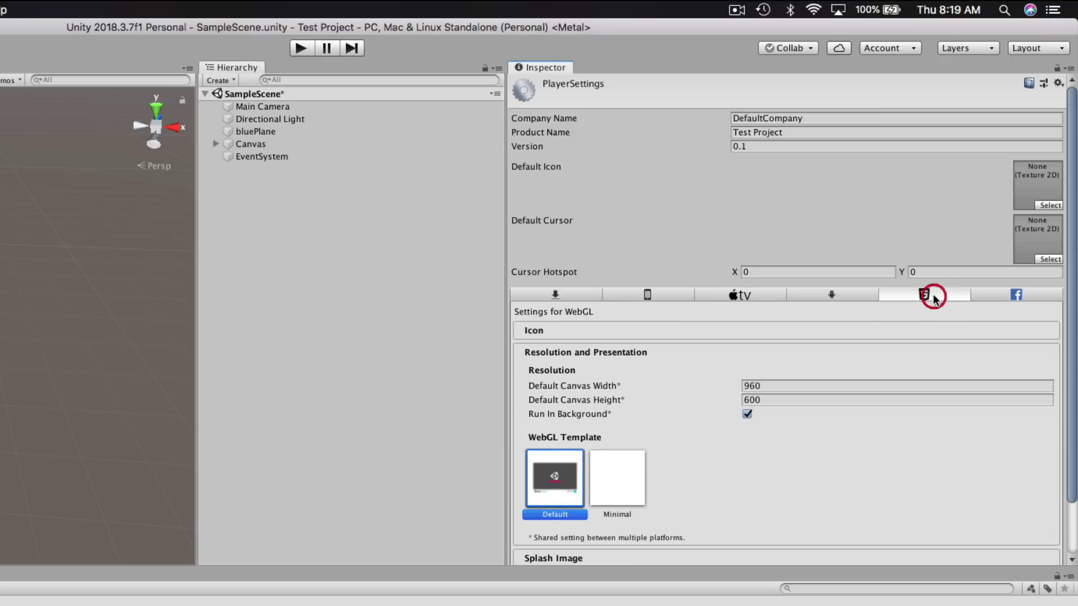
{"action": "scroll", "coordinate": [729, 426], "scroll_direction": "down", "scroll_amount": 2}
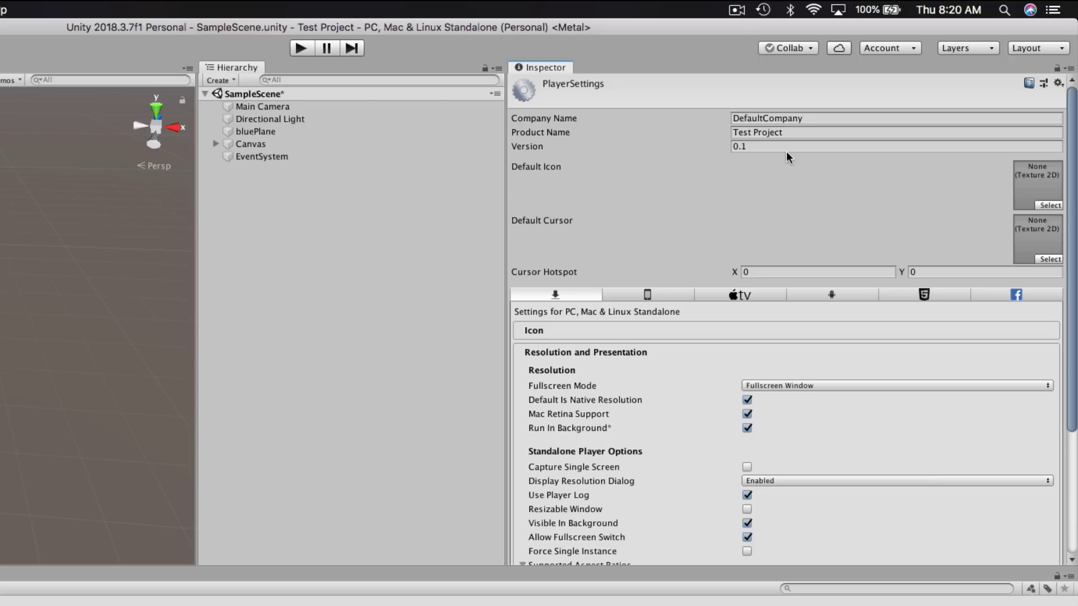
{"action": "left_click", "coordinate": [419, 303]}
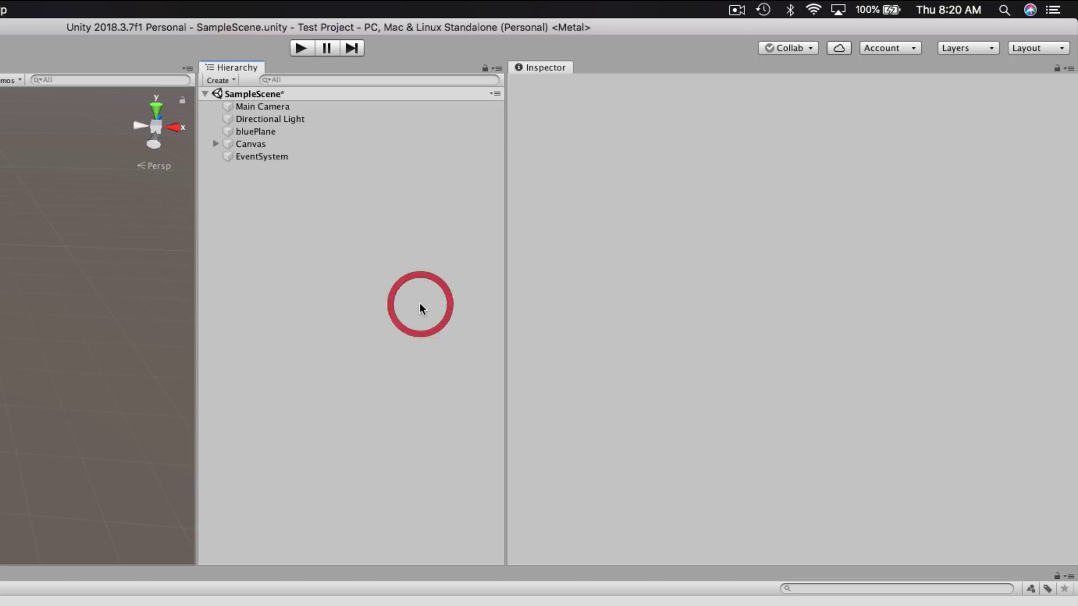